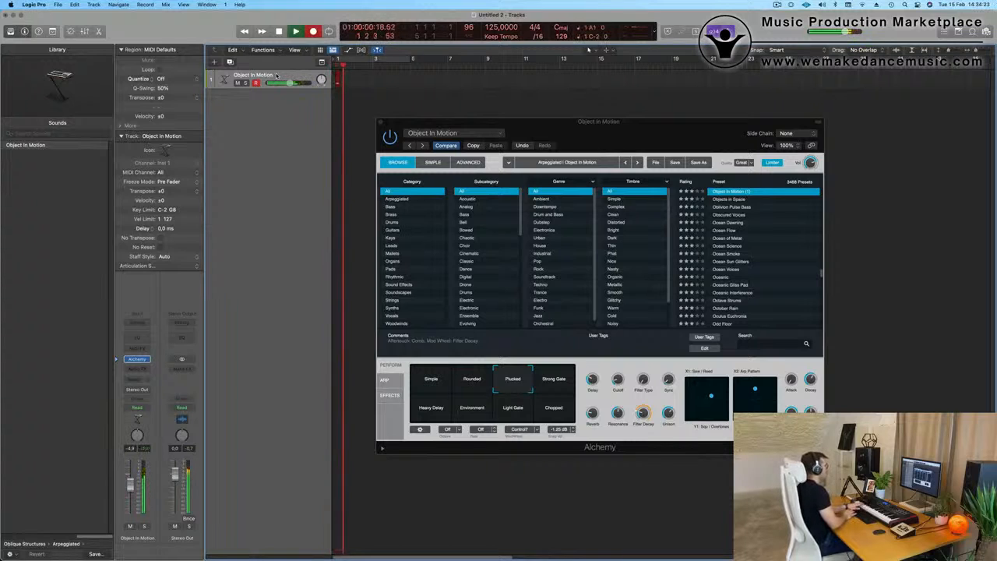
key("space")
key("r")
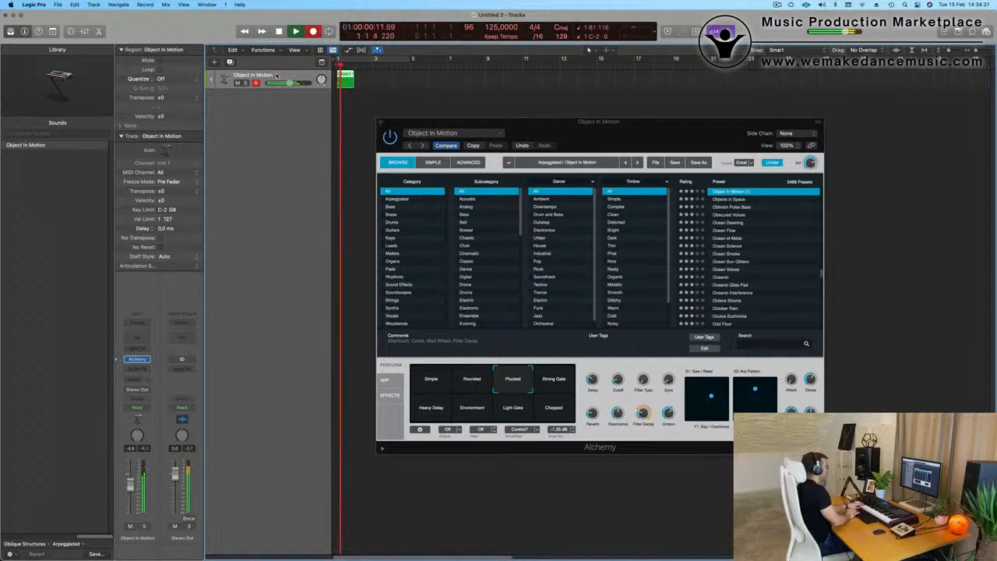
key("space")
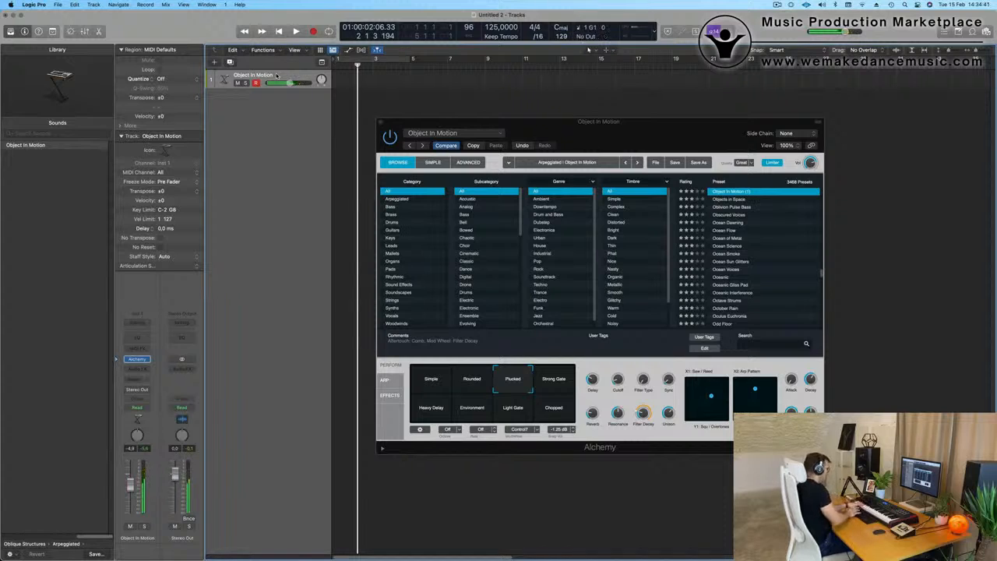
Step: Record a MIDI part on the Object In Motion track and trim the region to start at bar 5
key("space")
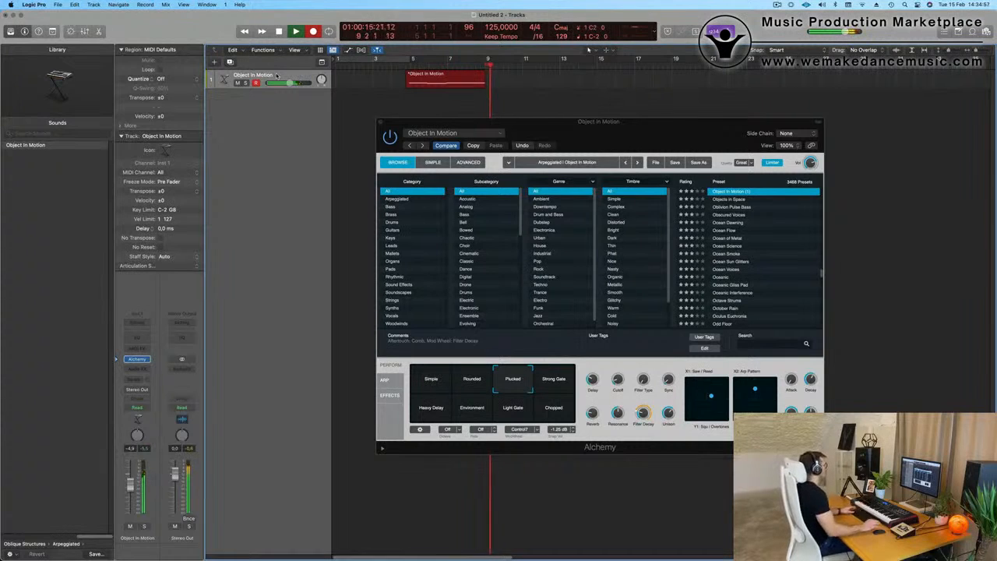
key("space")
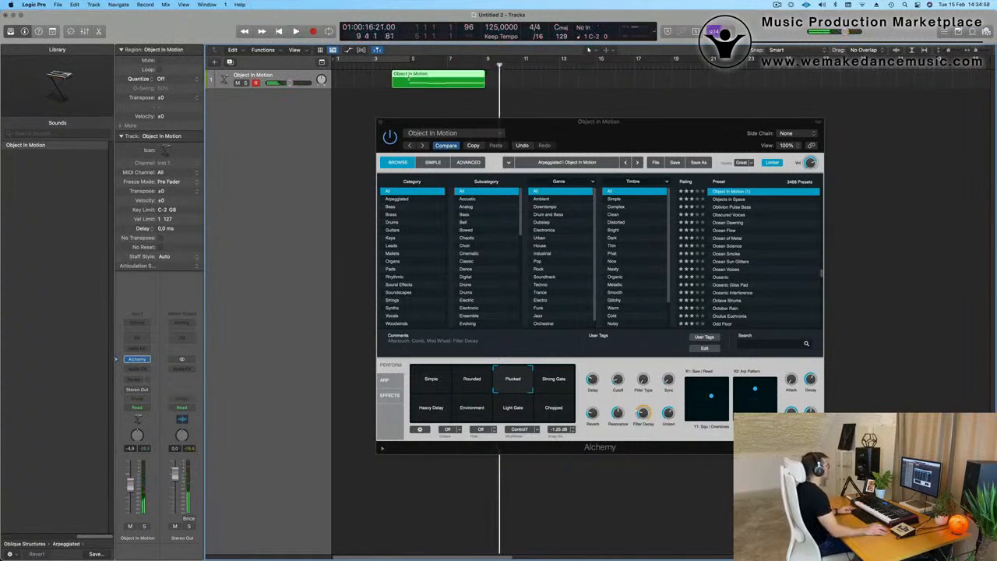
double_click(410, 79, "super")
left_click(571, 196)
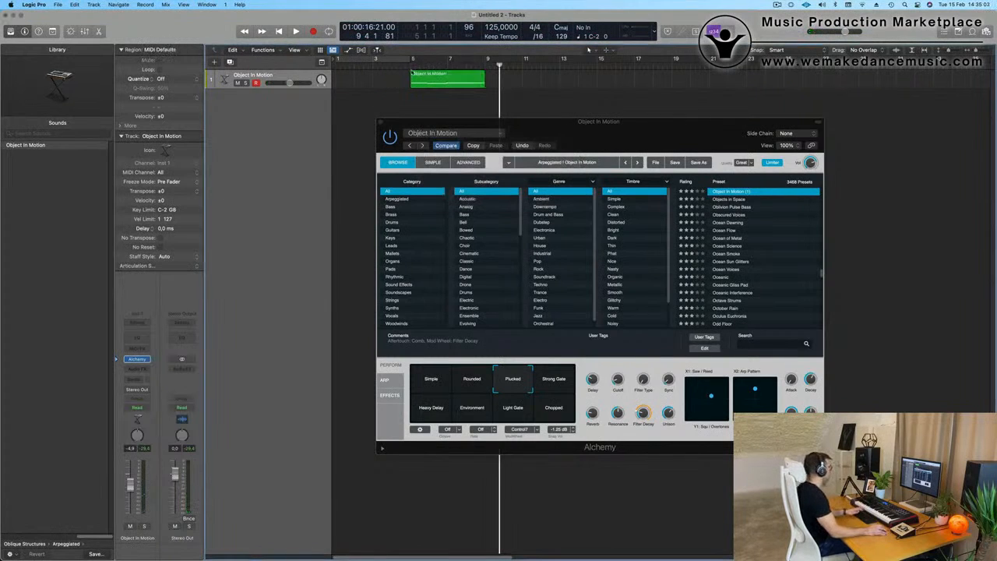
Step: Move the recorded region to bar 1 and play it back cycled over its four bars
left_click_drag(410, 75, 366, 75)
key("super+u")
key("space")
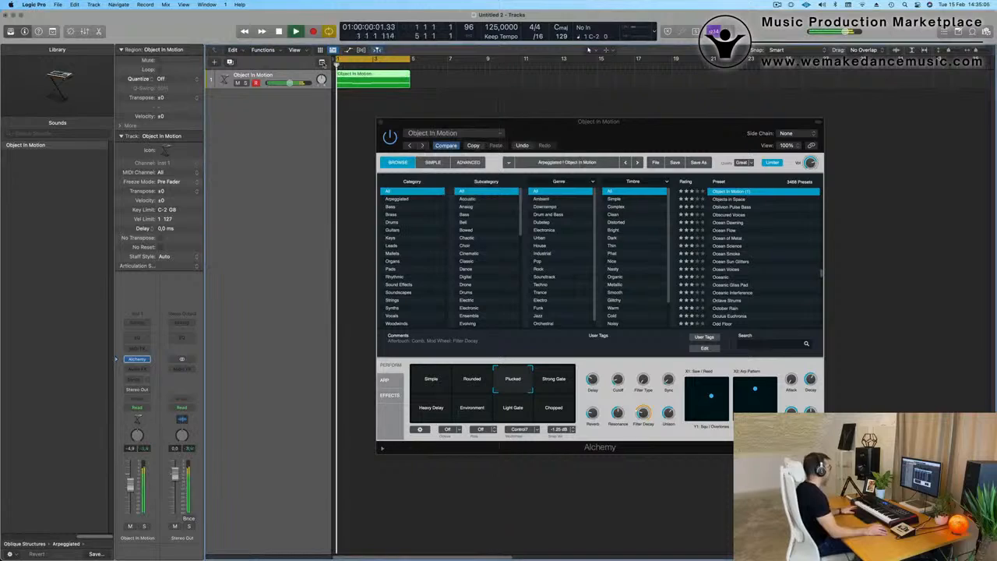
Step: Open the region's notes for editing and shift the last three notes so the second note starts at bar 2
double_click(375, 76)
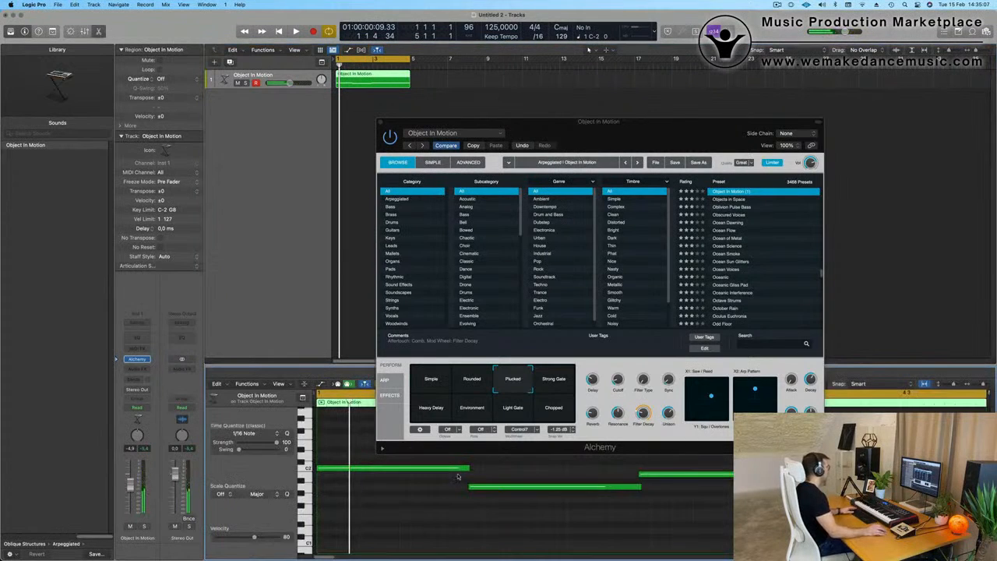
scroll(450, 527, "down", 3)
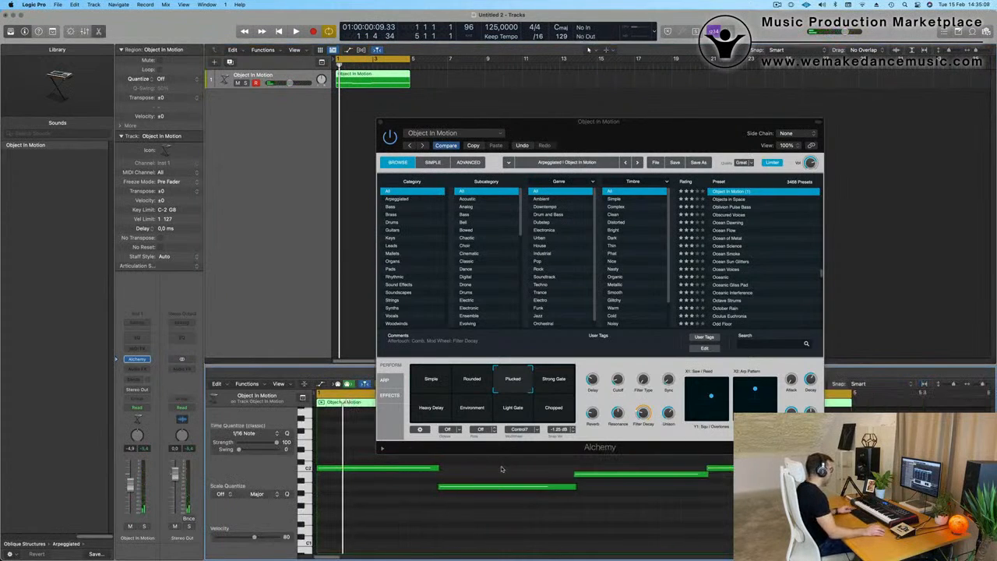
left_click_drag(502, 469, 723, 510)
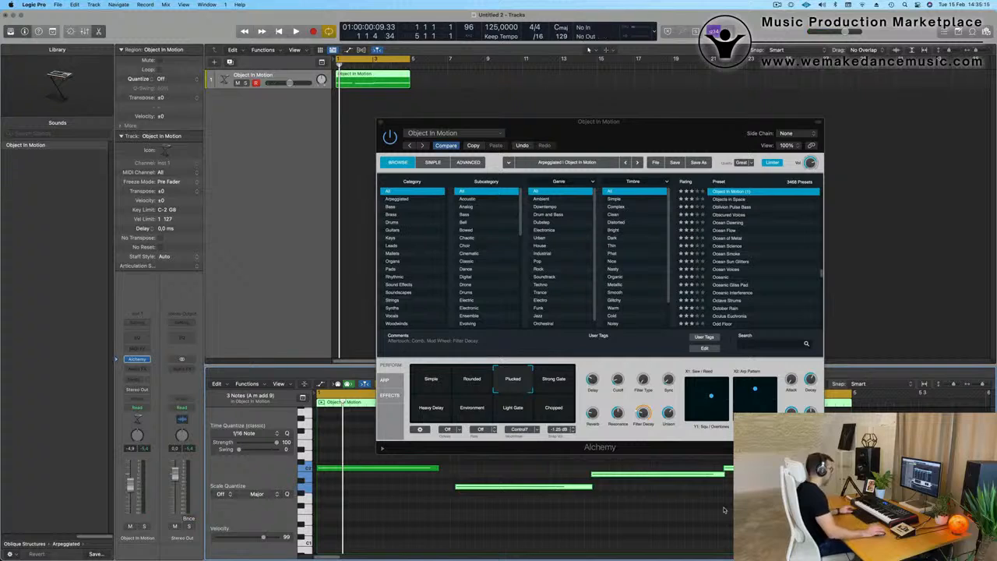
left_click(631, 503)
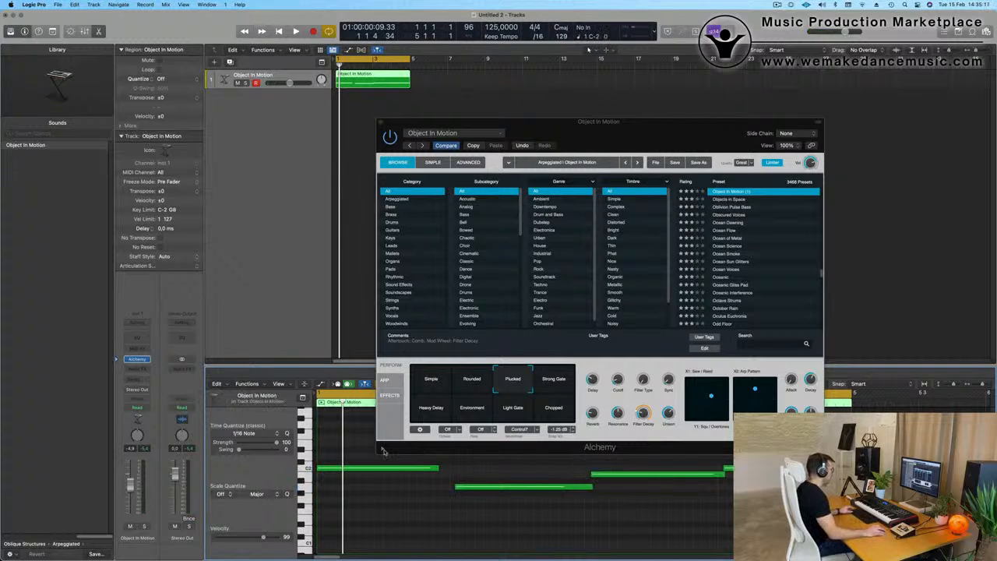
key("super+a")
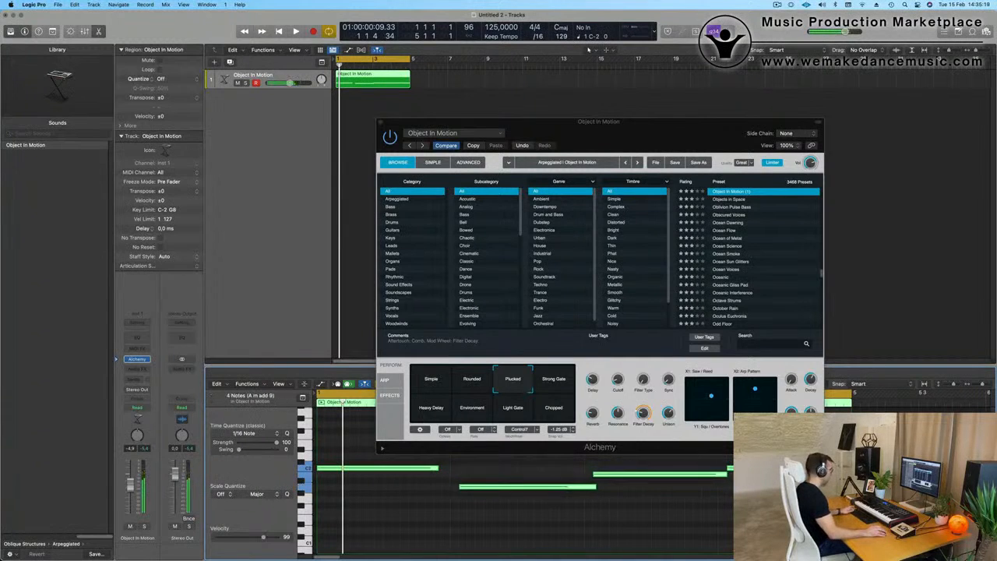
left_click(549, 511)
left_click_drag(496, 466, 747, 494)
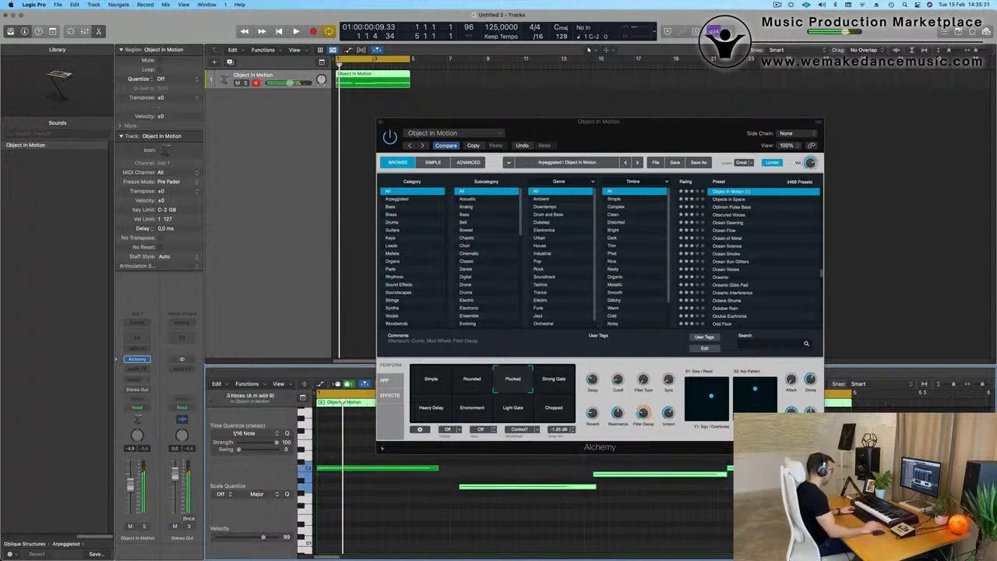
Step: Adjust the note lengths so the first three notes meet end to end, and move the Alchemy window clear of the notes
left_click(662, 498)
left_click_drag(584, 489, 584, 490)
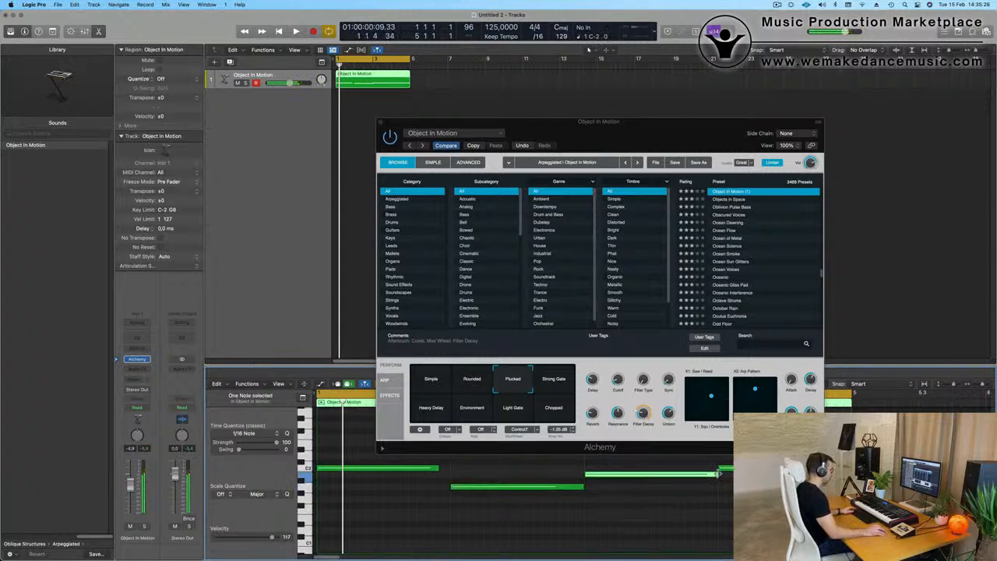
key("space")
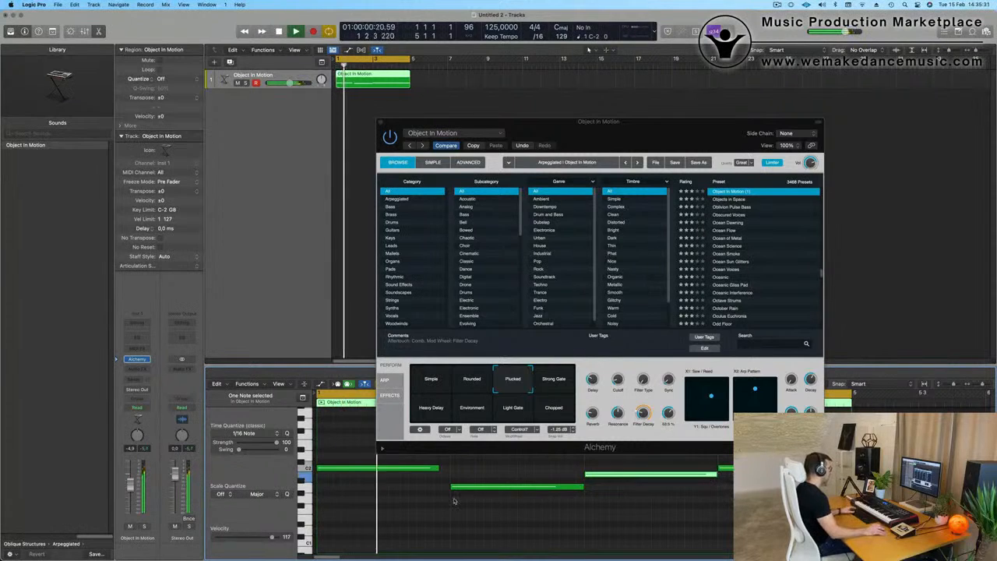
left_click_drag(437, 470, 448, 469)
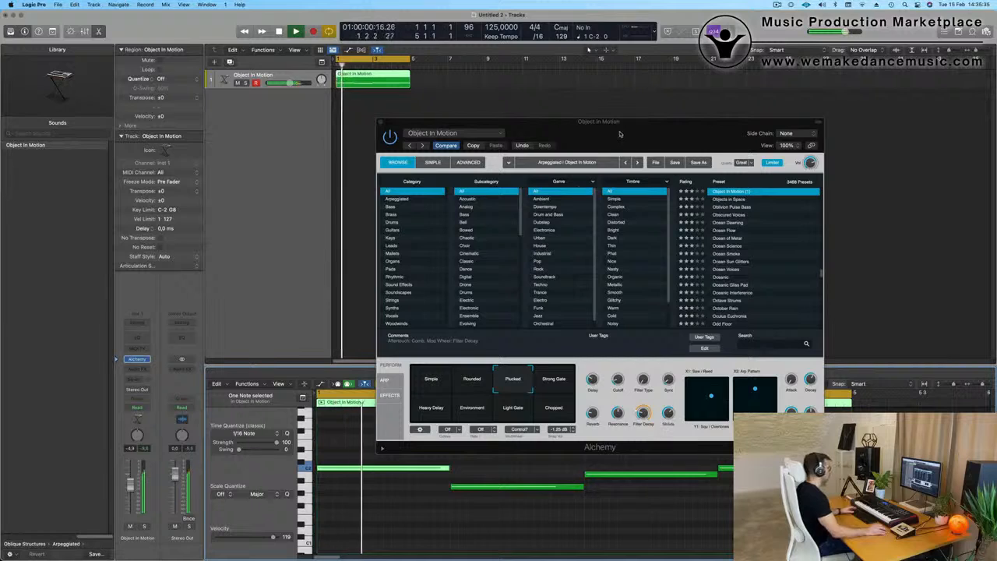
left_click_drag(621, 133, 723, 81)
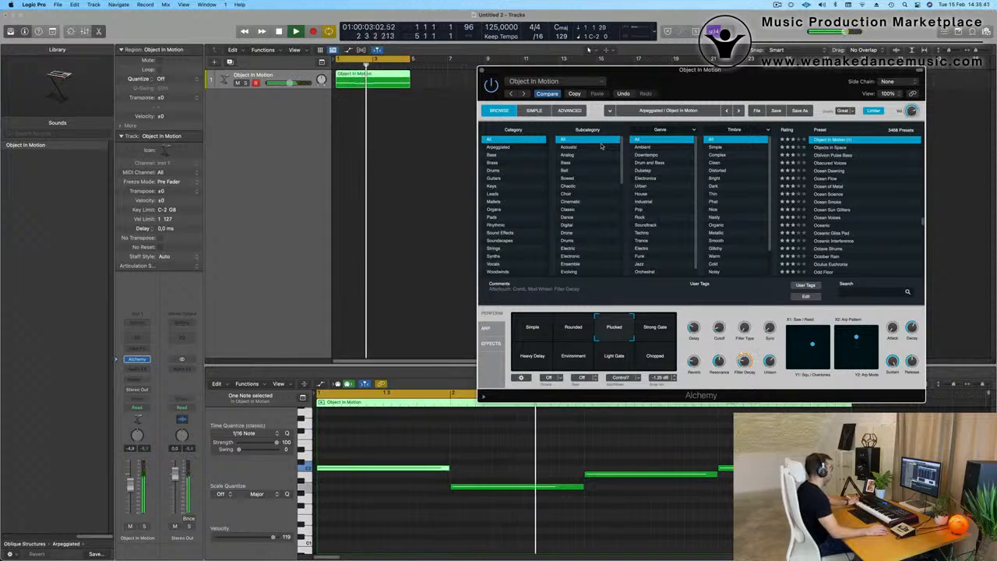
left_click_drag(710, 72, 701, 73)
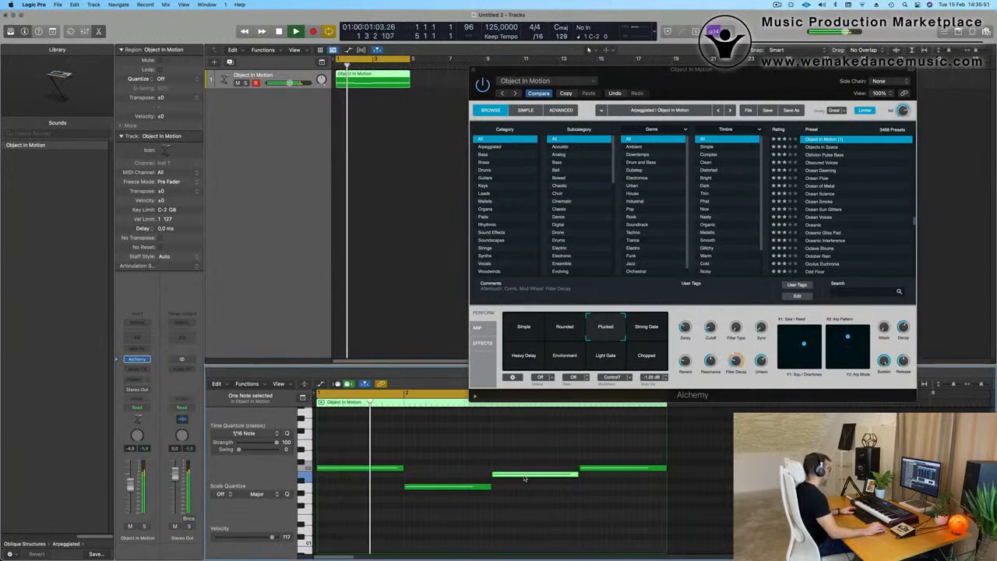
Step: Try the third note at a lower pitch during cycled playback, and return it to its original pitch
left_click_drag(524, 479, 533, 500)
key("space")
key("space")
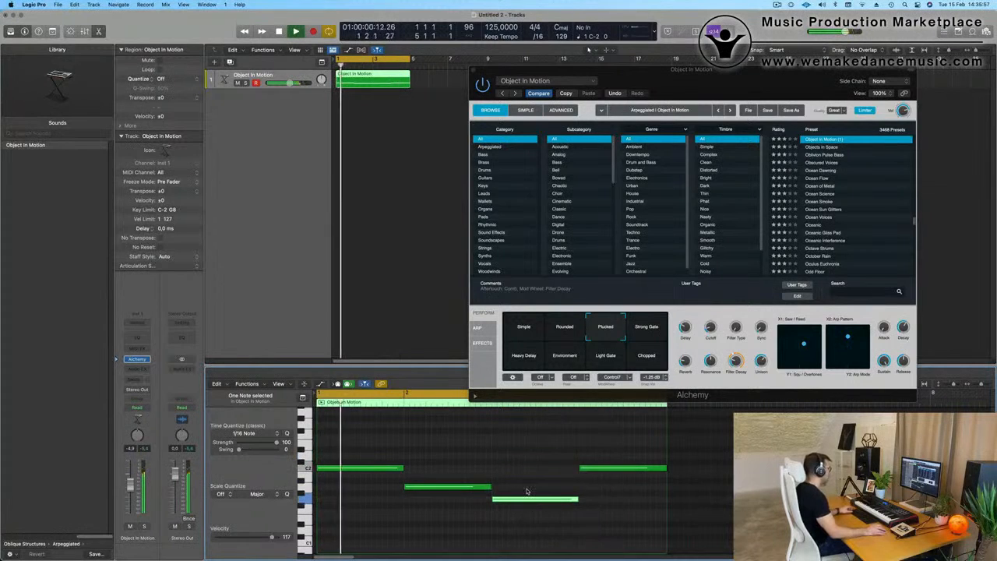
key("super+Left")
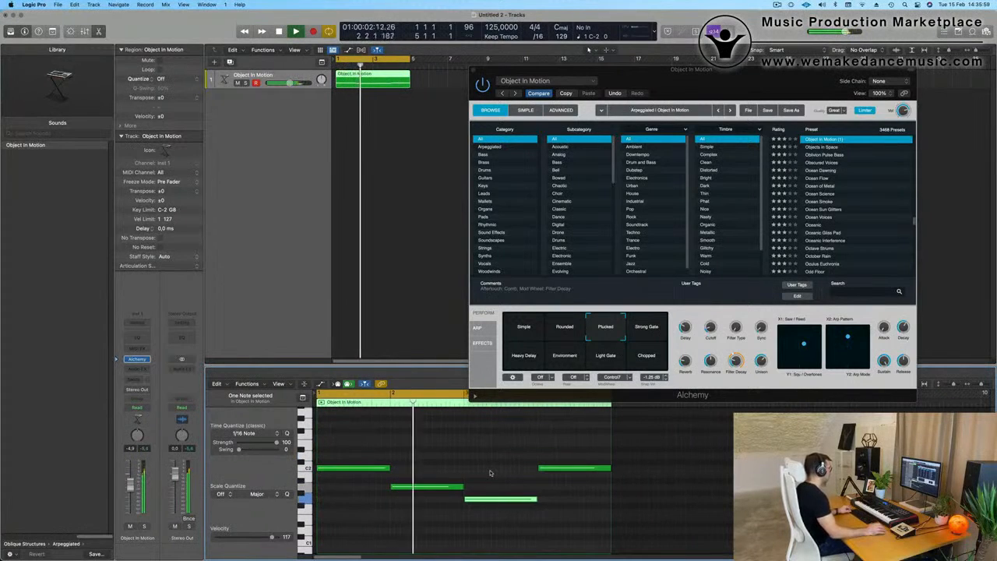
key("super+Left")
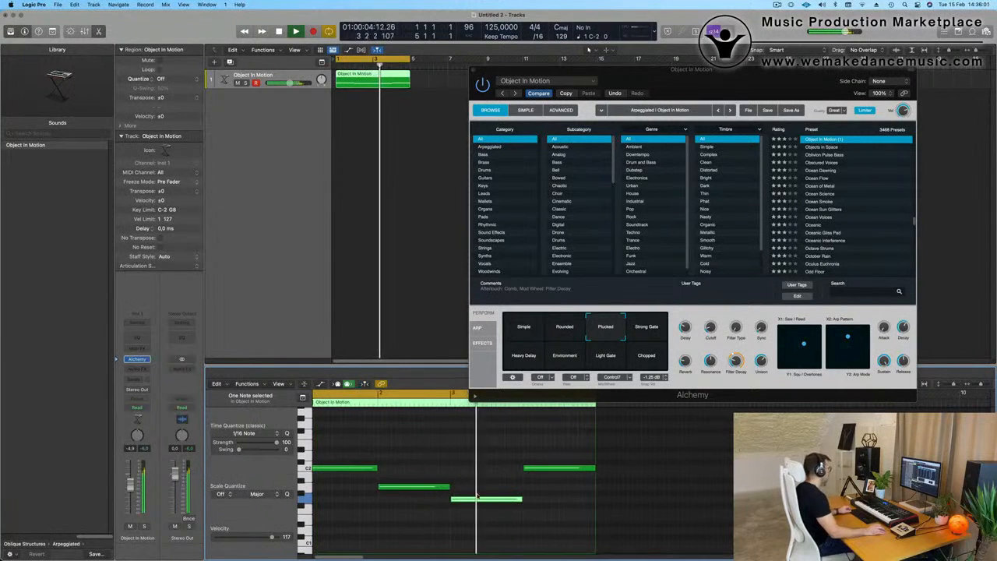
left_click_drag(482, 498, 484, 479)
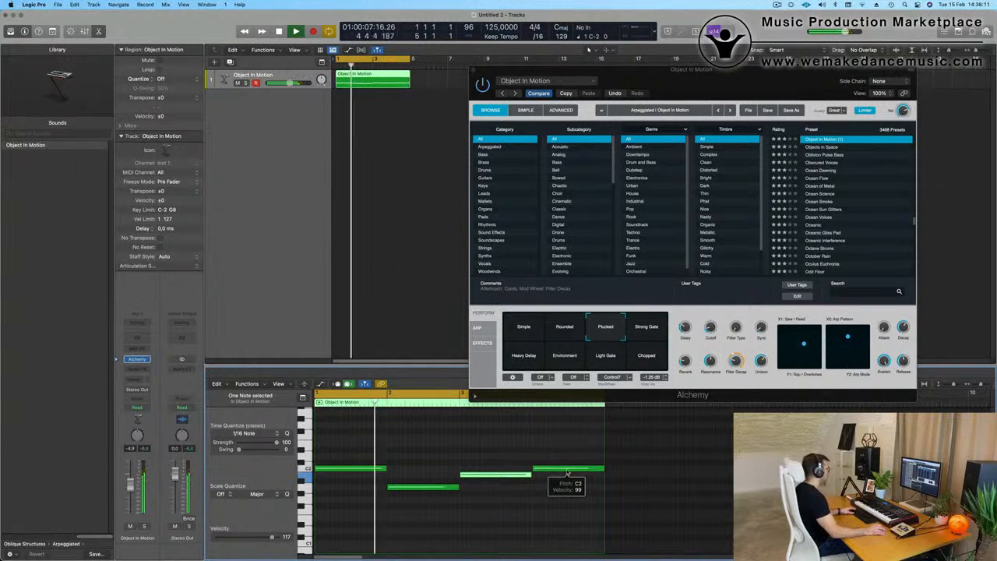
Step: Raise the fourth note's pitch and turn down Alchemy's Reverb, restarting playback to hear the result
left_click_drag(567, 473, 568, 461)
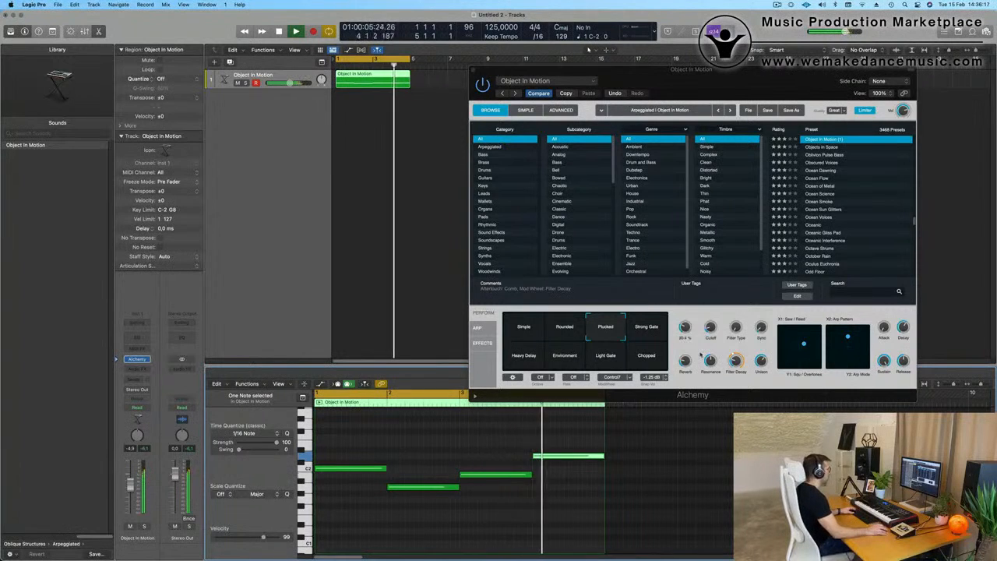
left_click_drag(686, 361, 688, 374)
key("space")
key("space")
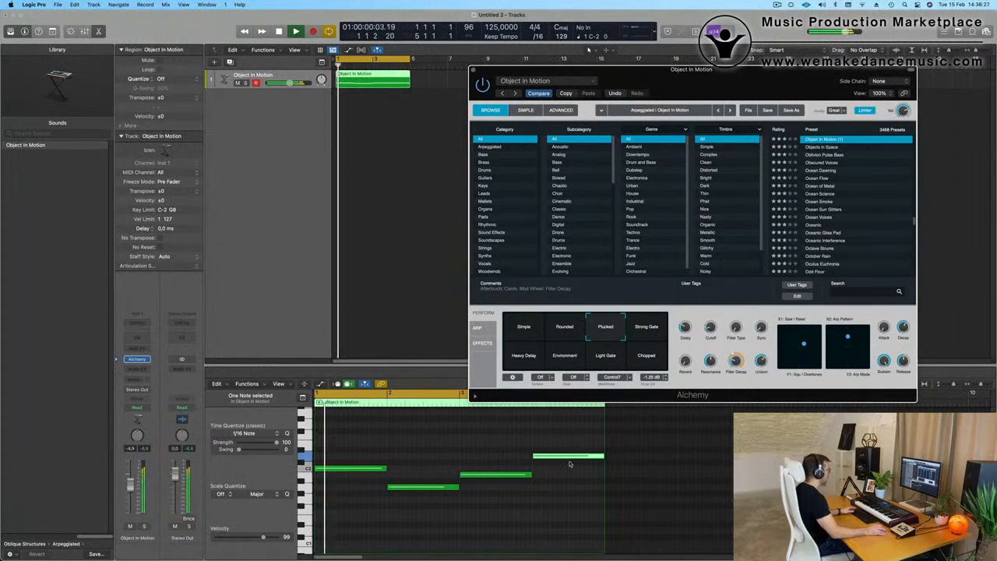
Step: Replace the fourth note by extending the third note to bar 5, and make the Object In Motion track much taller
key("Delete")
left_click_drag(531, 474, 600, 476)
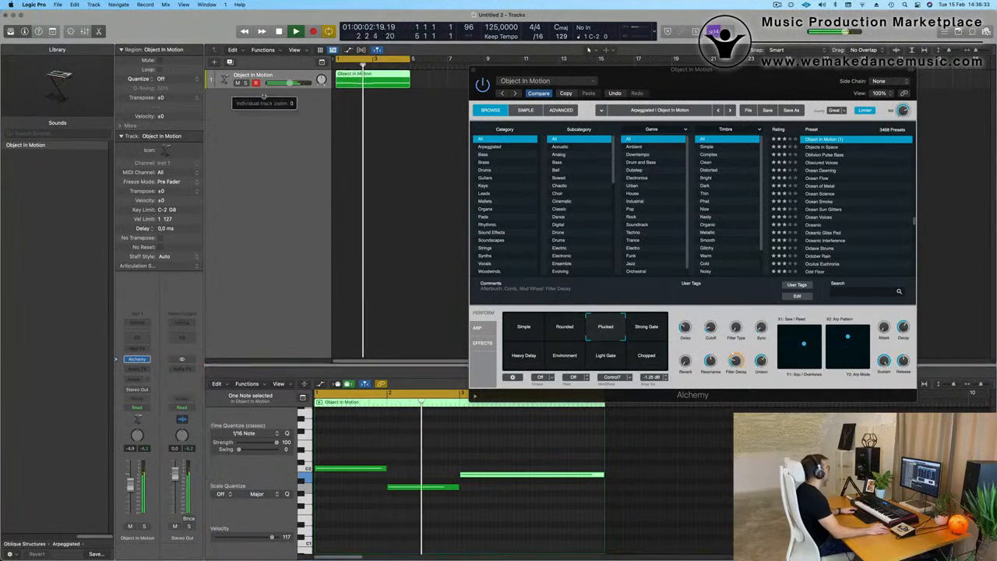
left_click_drag(268, 87, 268, 223)
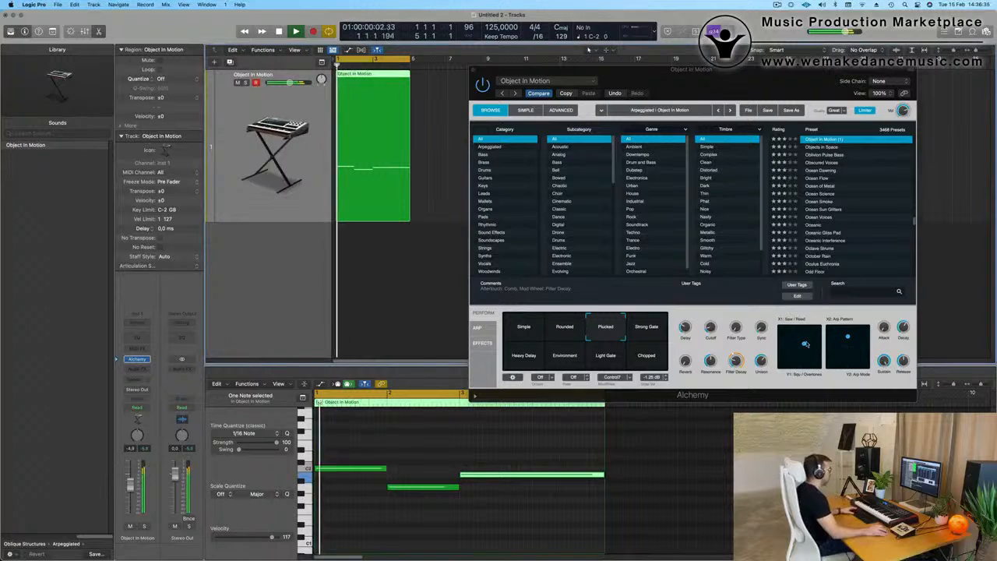
Step: Adjust Alchemy's X/Y performance pads and Cutoff, and close its window with playback stopped
left_click(806, 344)
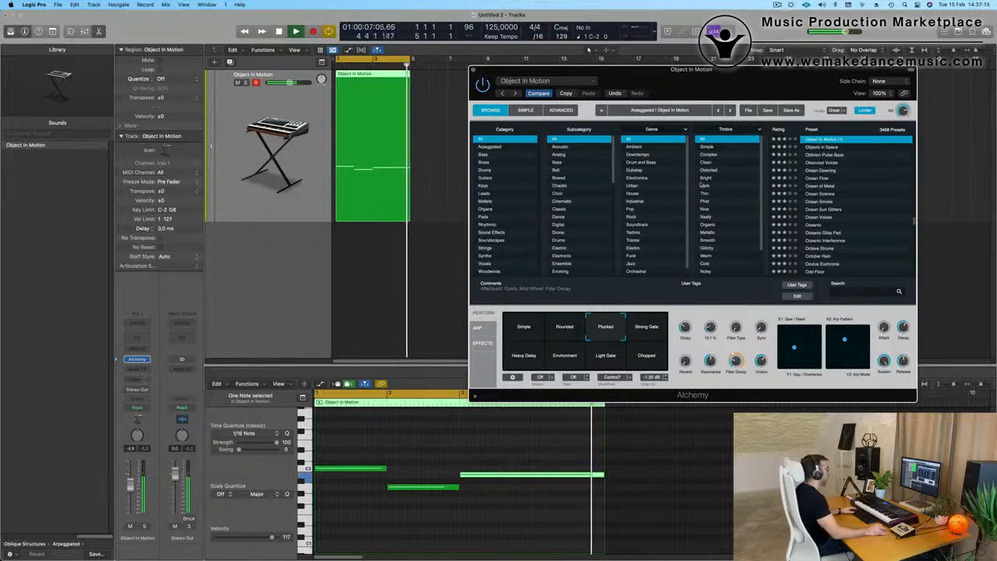
left_click_drag(530, 80, 602, 95)
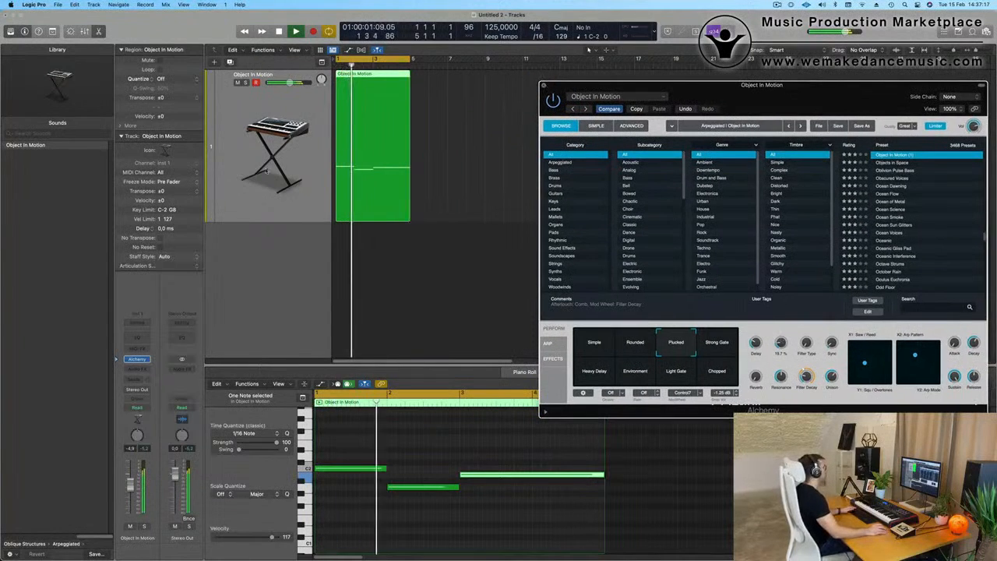
left_click(543, 85)
key("space")
key("space")
key("space")
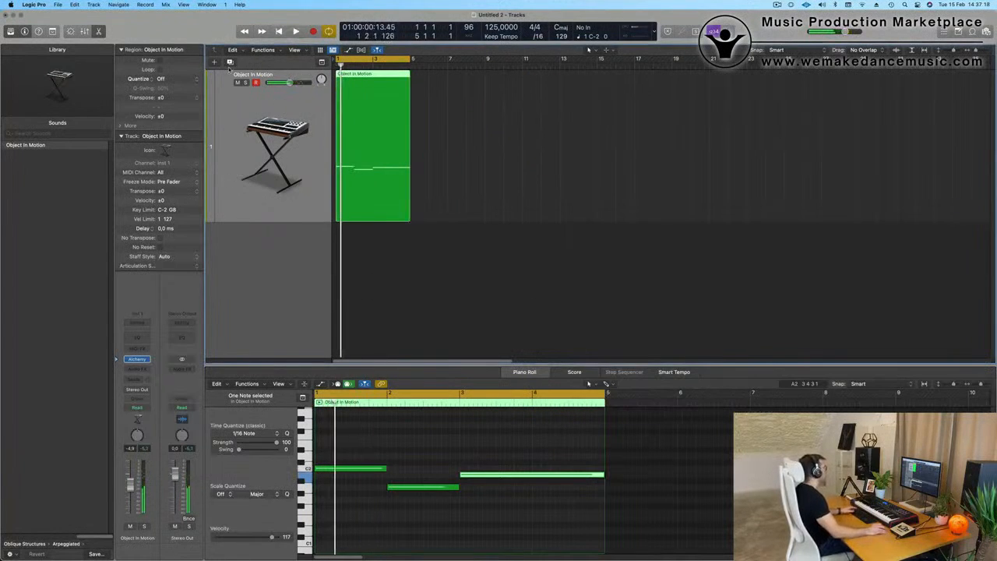
Step: Duplicate the Object In Motion track and load Drum Machine Designer as the new track's instrument
left_click(229, 63)
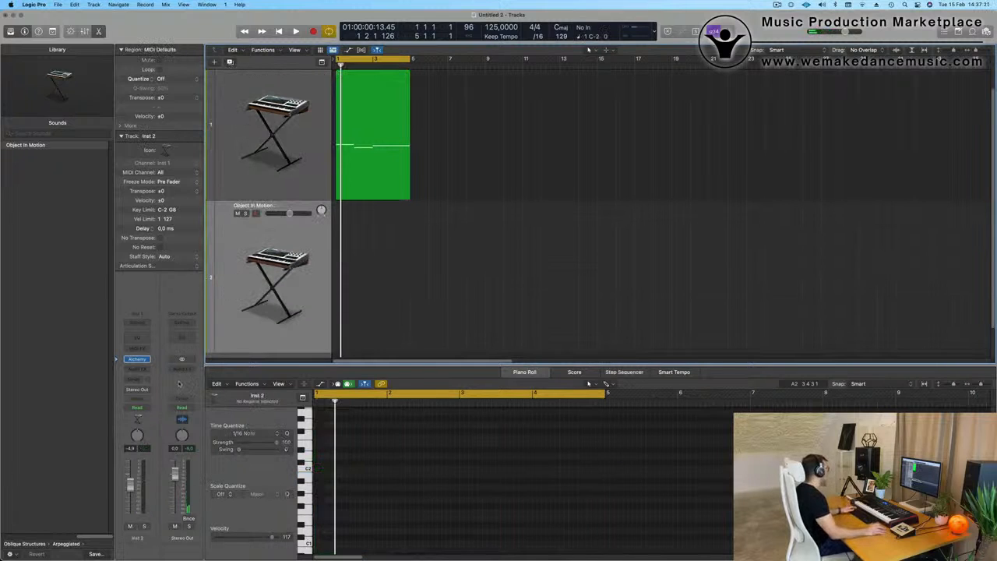
left_click(147, 359)
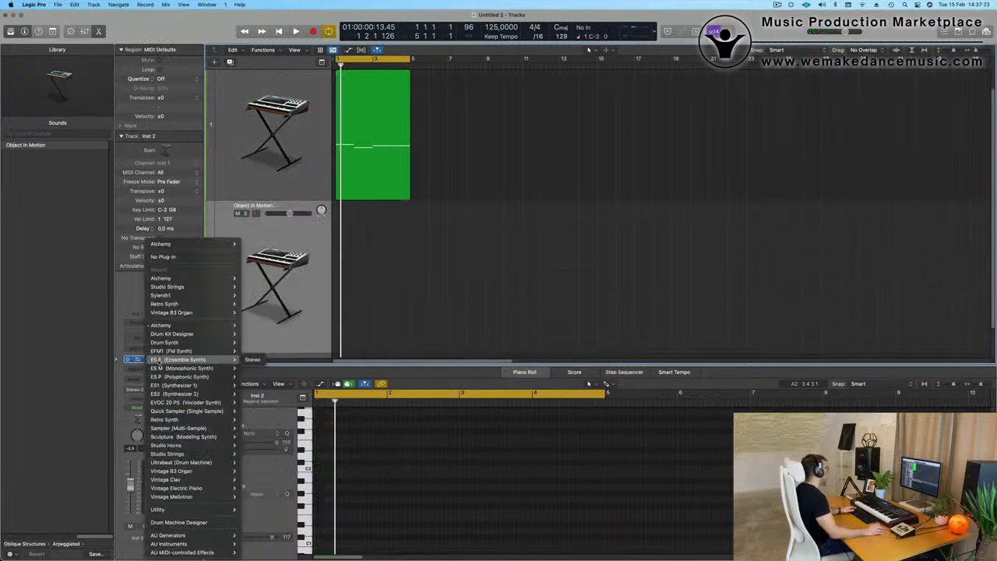
left_click(194, 524)
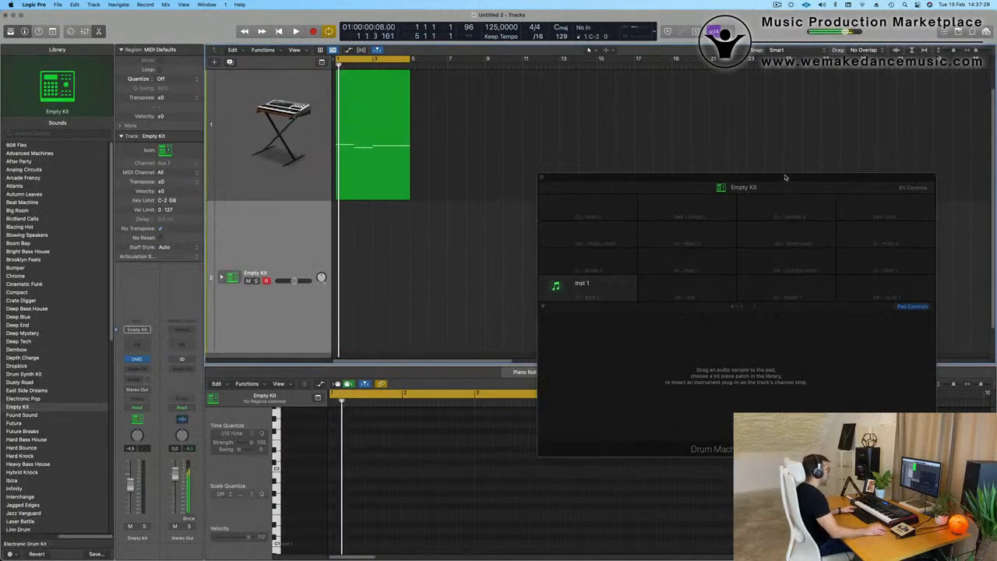
Step: Load the Radiant electronic drum kit on the Drum Machine Designer track
left_click_drag(783, 178, 655, 173)
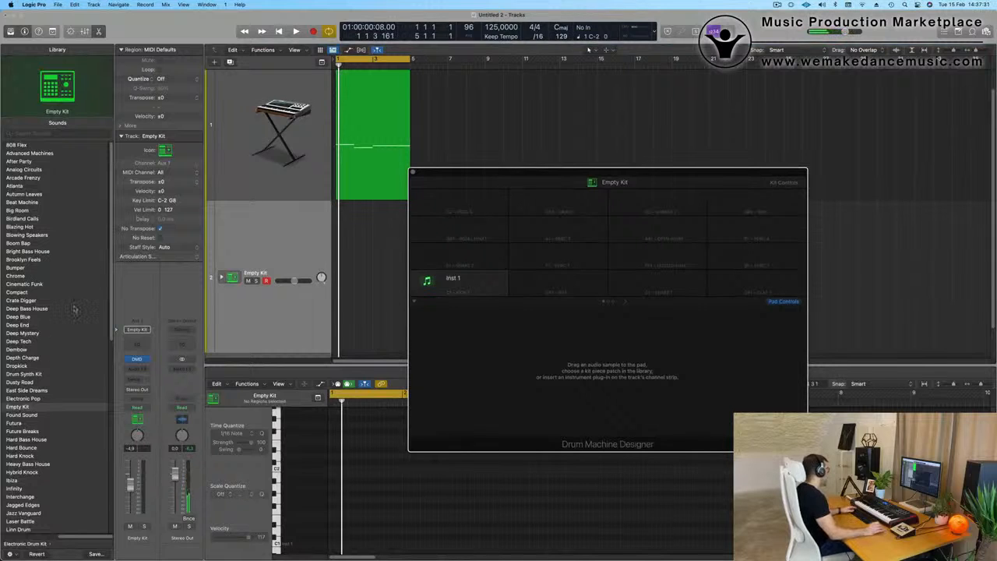
scroll(67, 331, "down", 10)
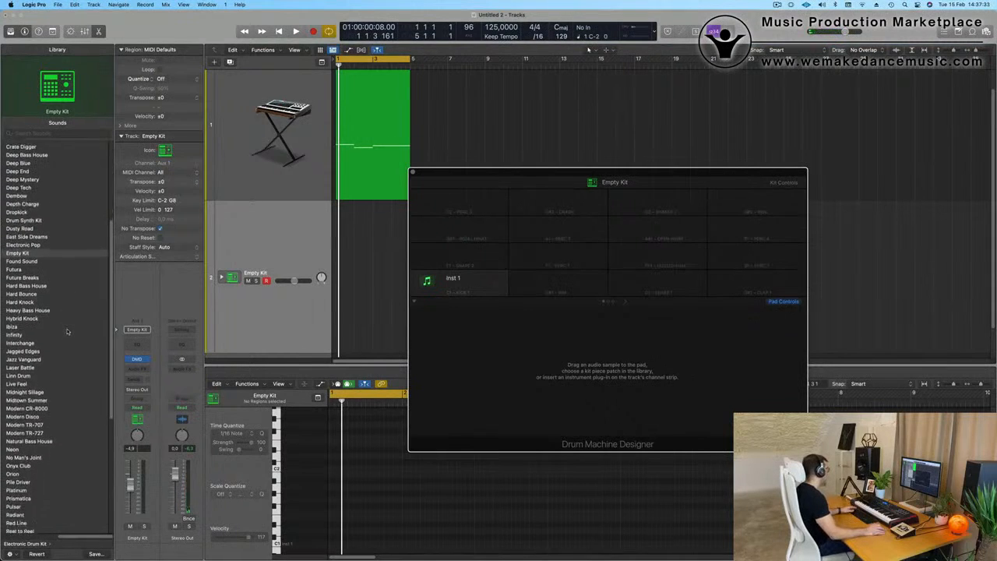
scroll(67, 331, "down", 8)
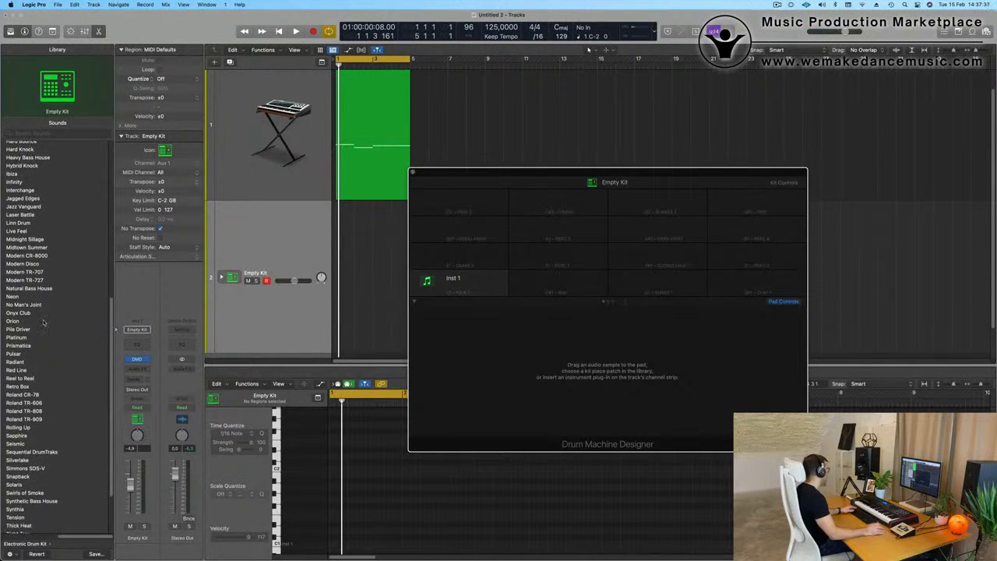
scroll(43, 323, "down", 1)
left_click(22, 355)
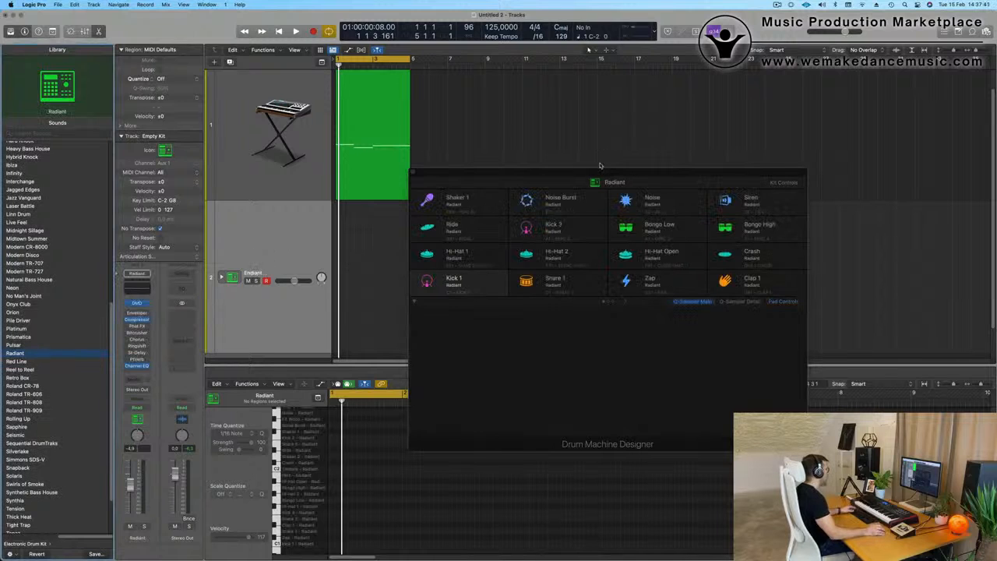
Step: Compare the Kick 1 and Kick 2 sounds of the Radiant kit and select the Kick 1 track
left_click_drag(579, 172, 613, 175)
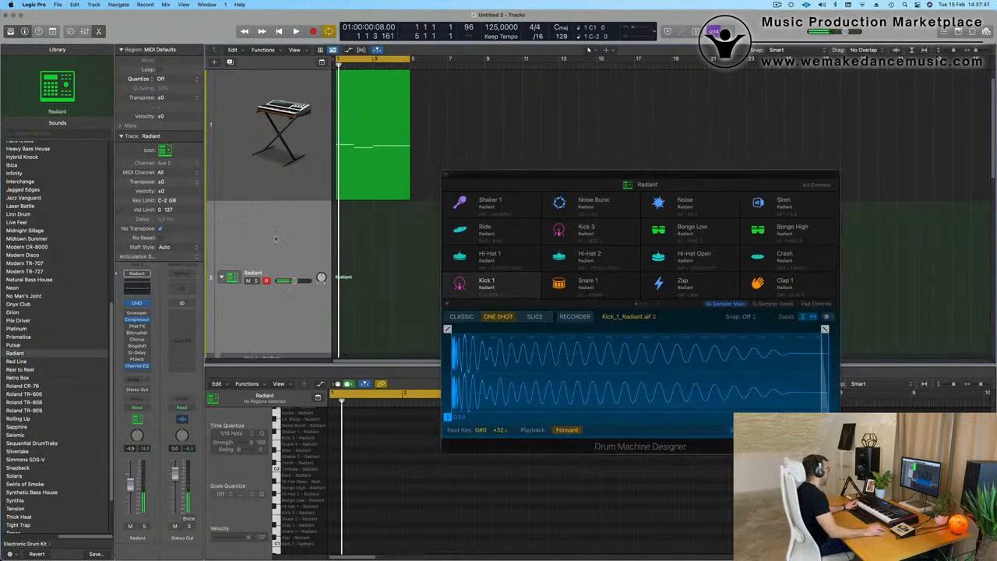
left_click(301, 258)
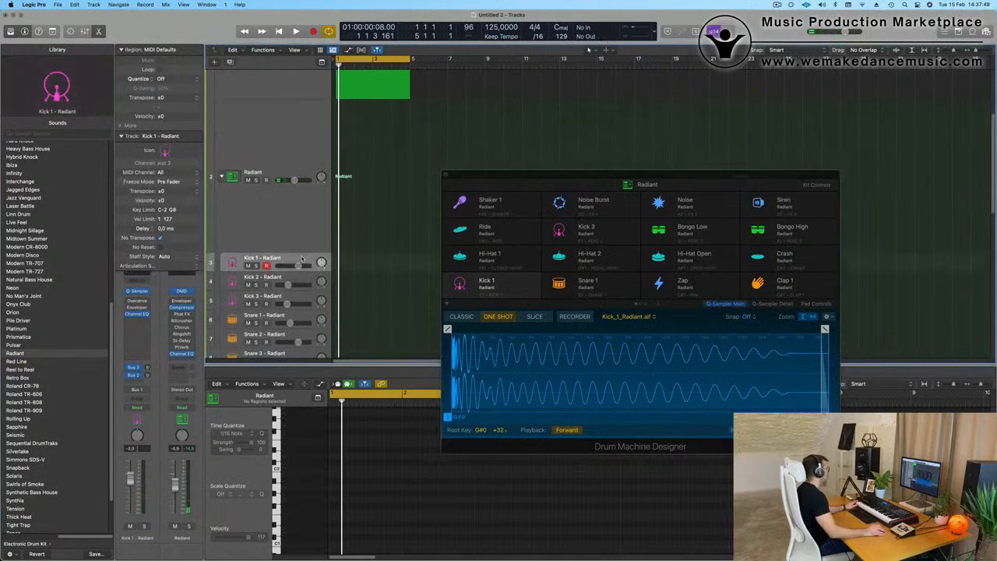
left_click(304, 280)
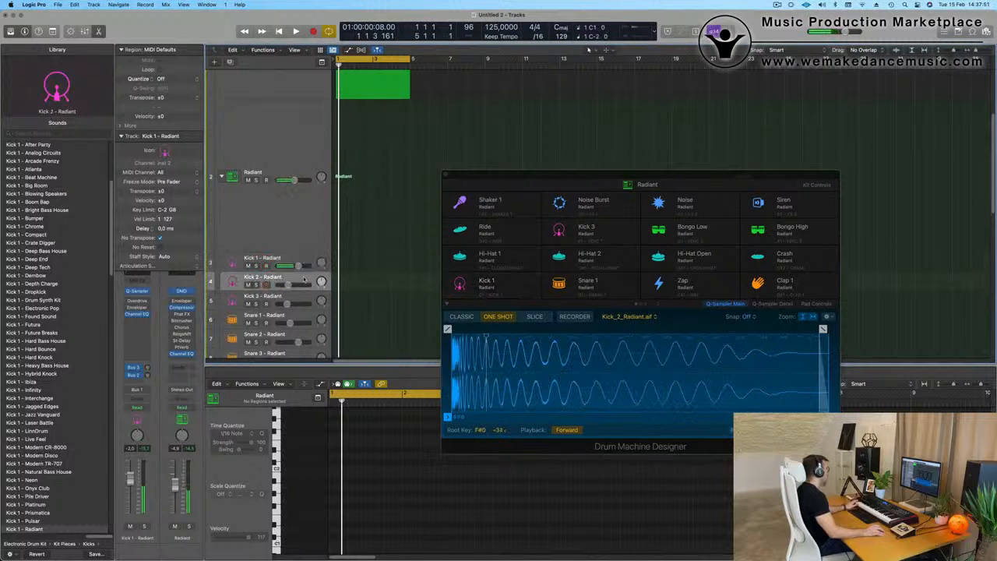
left_click(300, 261)
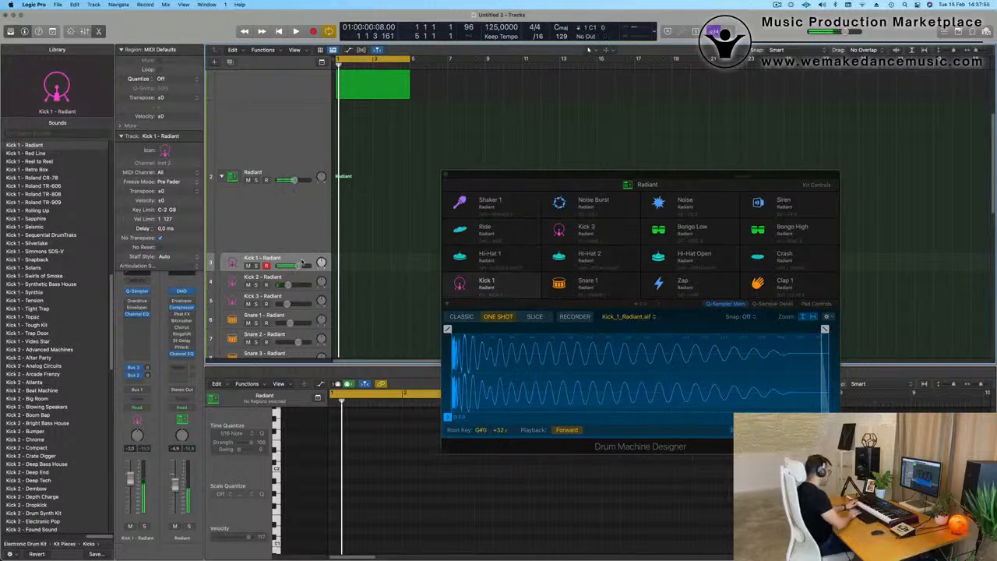
Step: Record four kick hits in bar 1 on the Kick 1 track, quantized to 1/16 notes, and play them back
key("space")
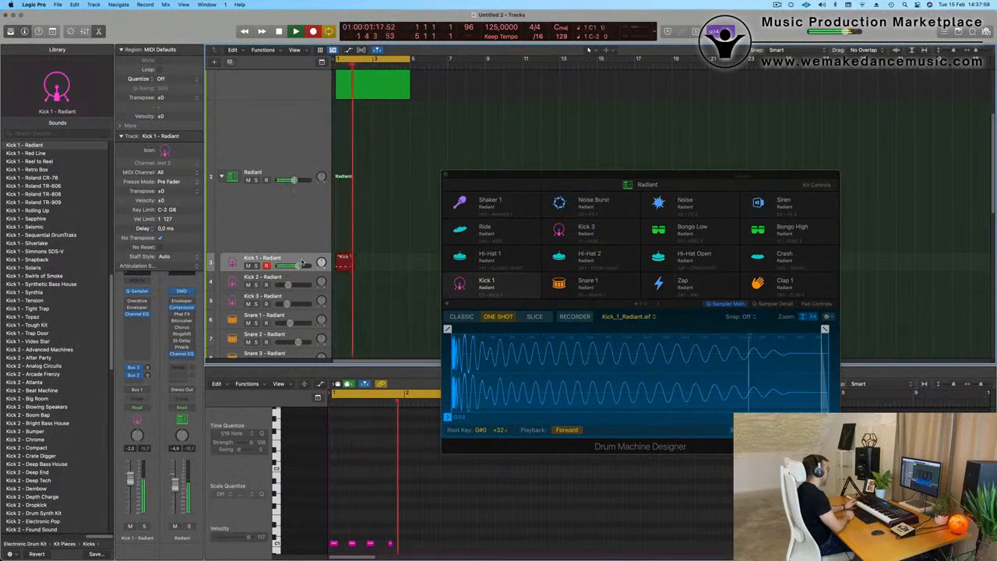
key("space")
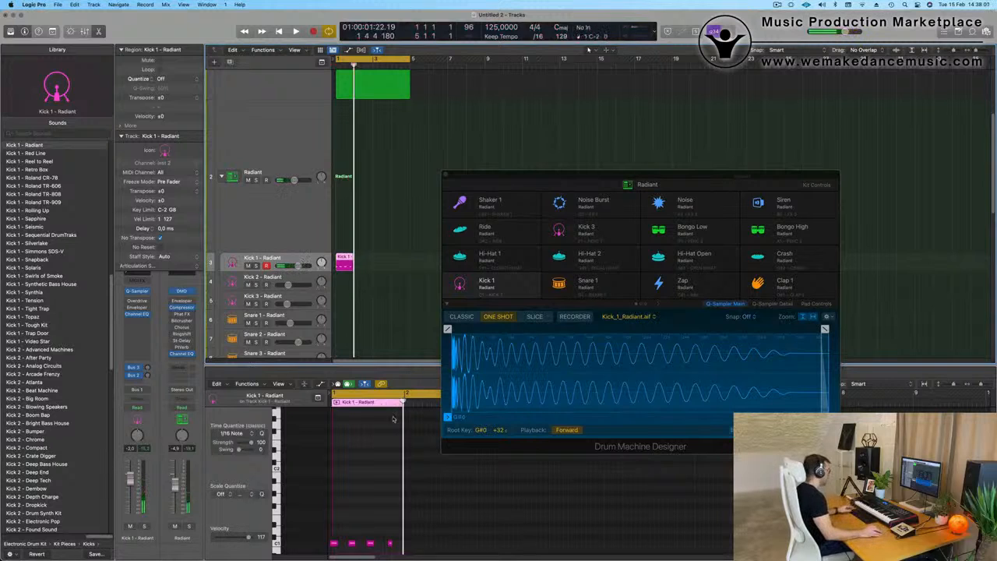
scroll(367, 509, "down", 3)
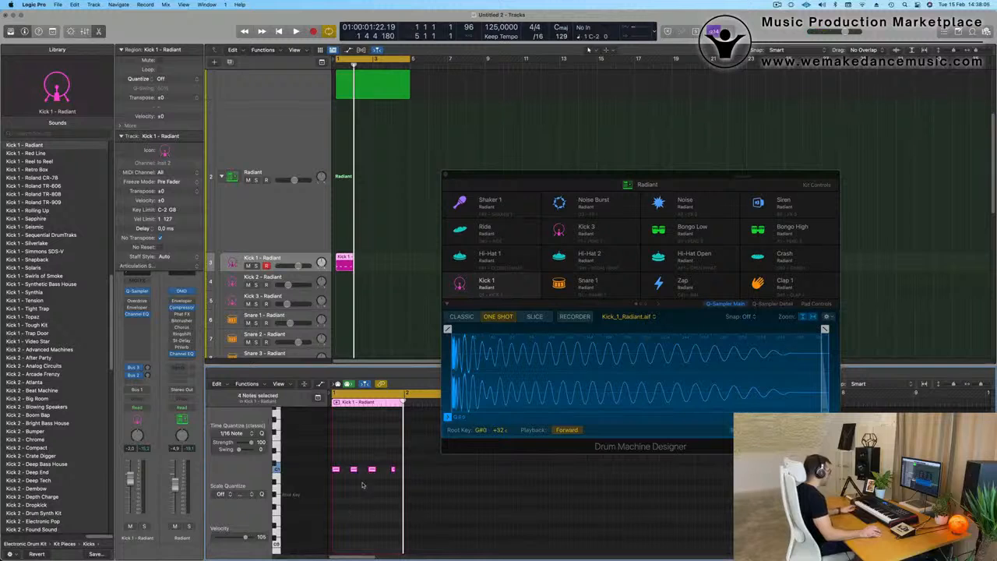
key("space")
scroll(374, 486, "up", 5)
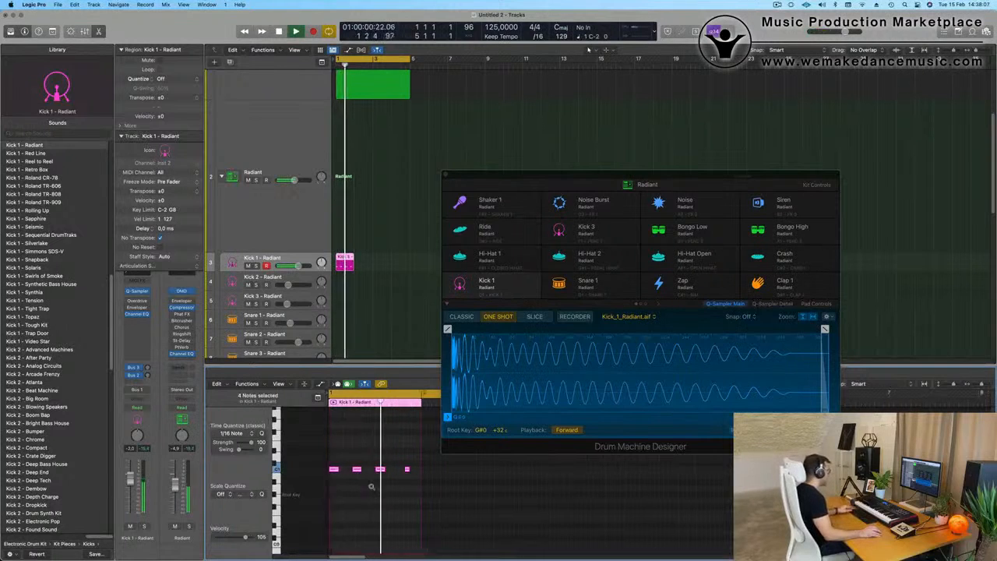
key("space")
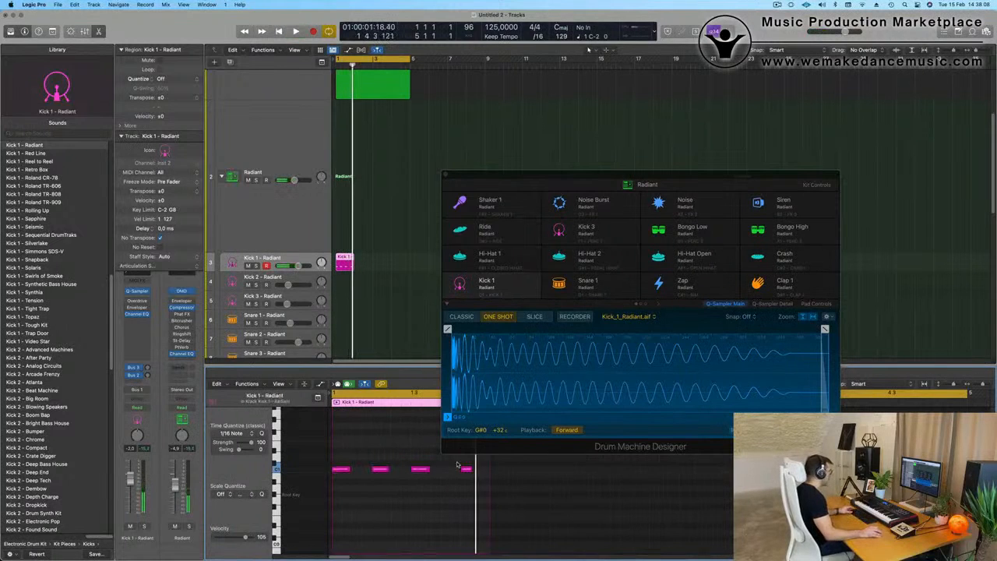
Step: Move the fourth kick note onto beat 4 of bar 1 and match its length to the other kick notes
left_click_drag(548, 166, 703, 89)
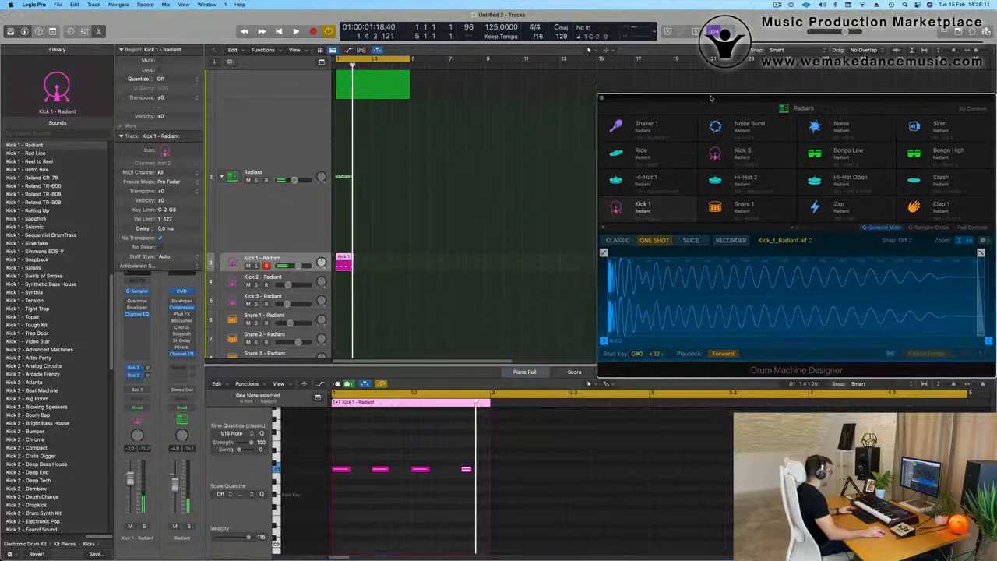
left_click_drag(445, 453, 470, 477)
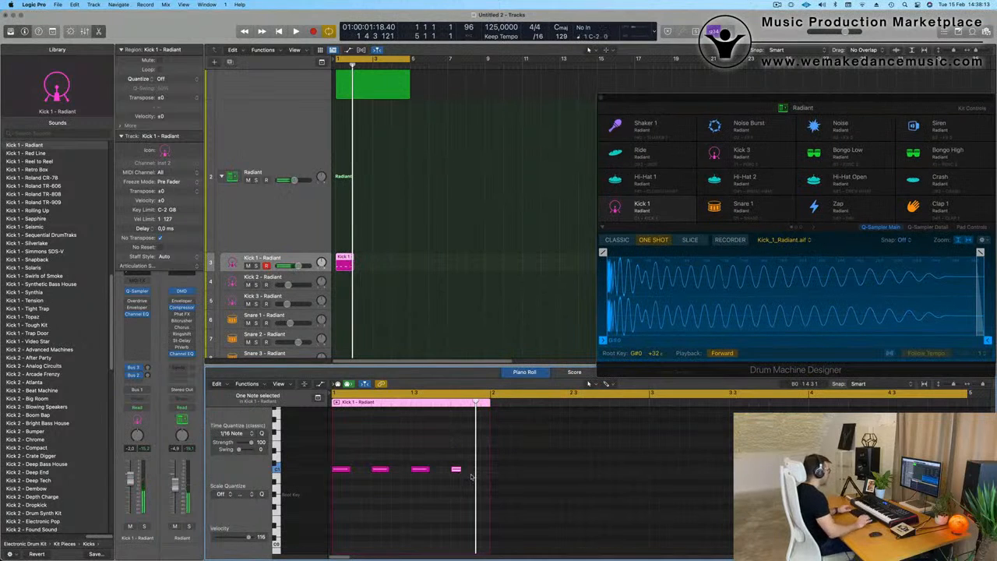
left_click(455, 474)
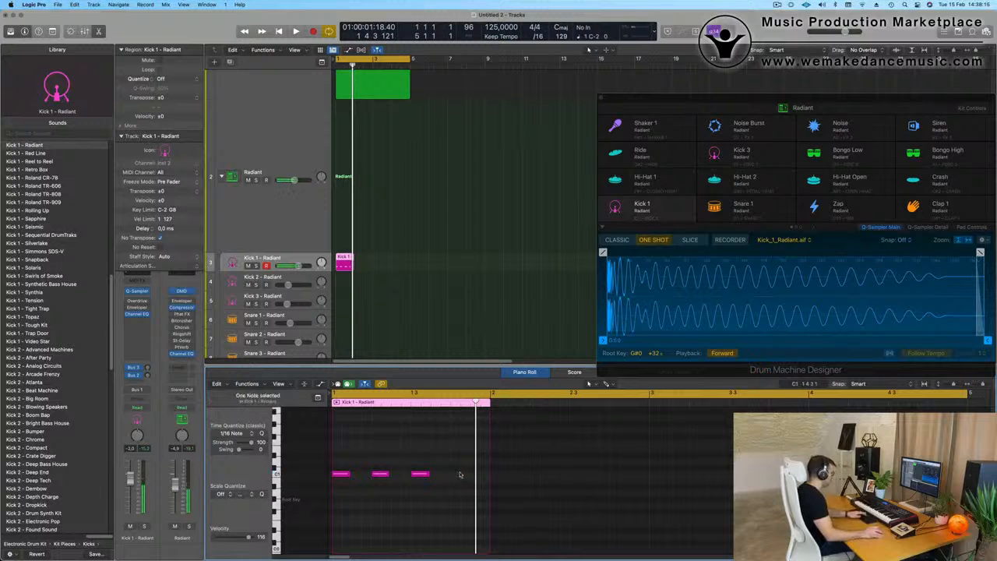
left_click_drag(440, 478, 460, 478)
Step: Repeat the one-bar Kick 1 region three times to fill bars 1 to 4 and play the result
left_click_drag(397, 259, 329, 265)
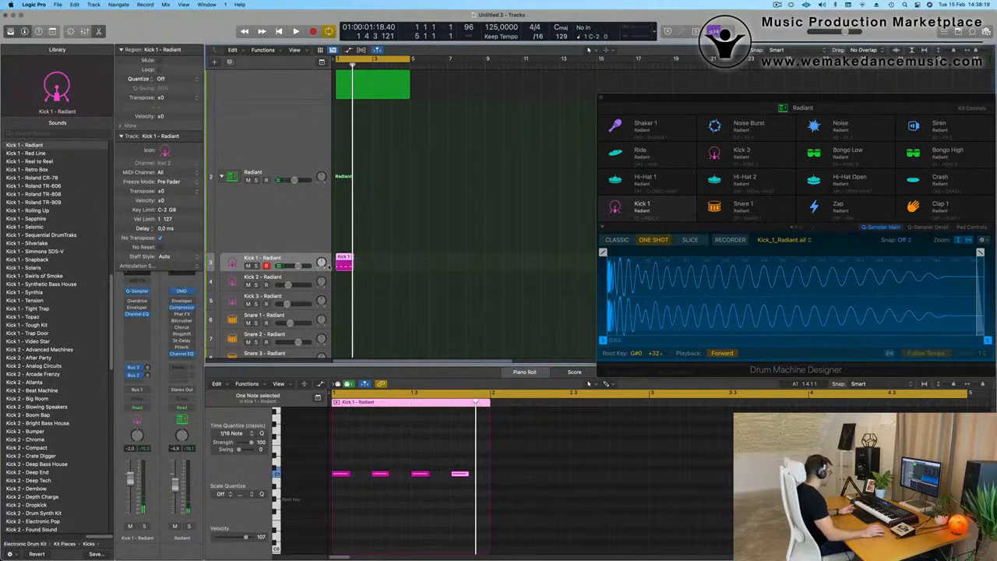
key("super+r")
key("super+r")
key("super+r")
key("space")
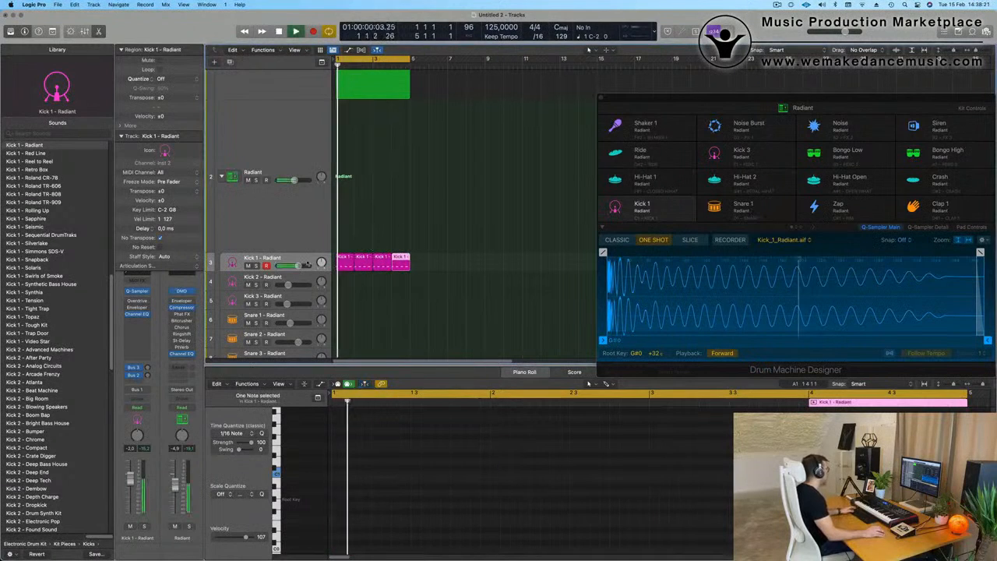
key("space")
key("space")
Step: Turn the Object In Motion track's volume all the way down so the kick plays alone
scroll(294, 242, "up", 5)
left_click(285, 167)
key("space")
key("space")
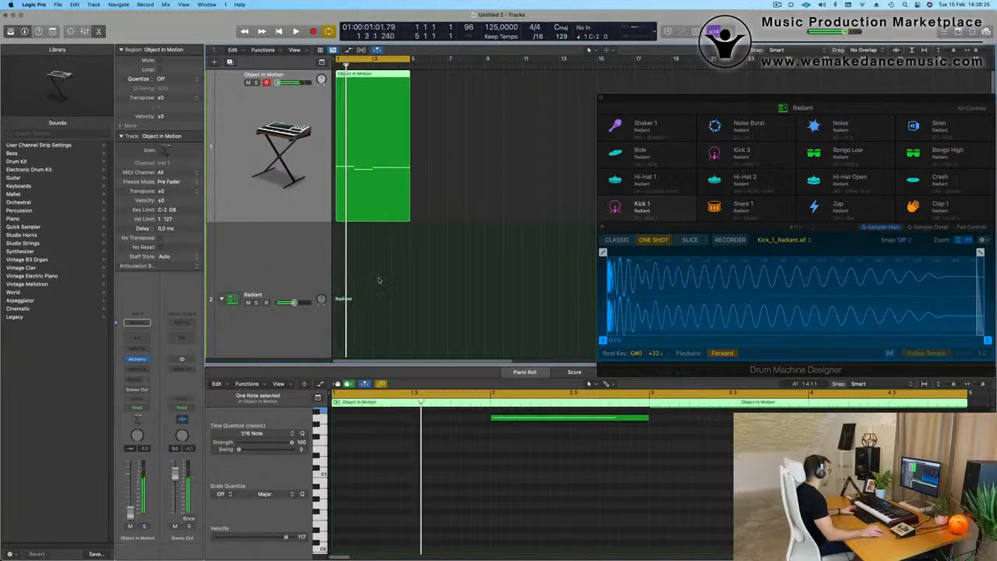
scroll(381, 293, "down", 2)
scroll(382, 293, "down", 4)
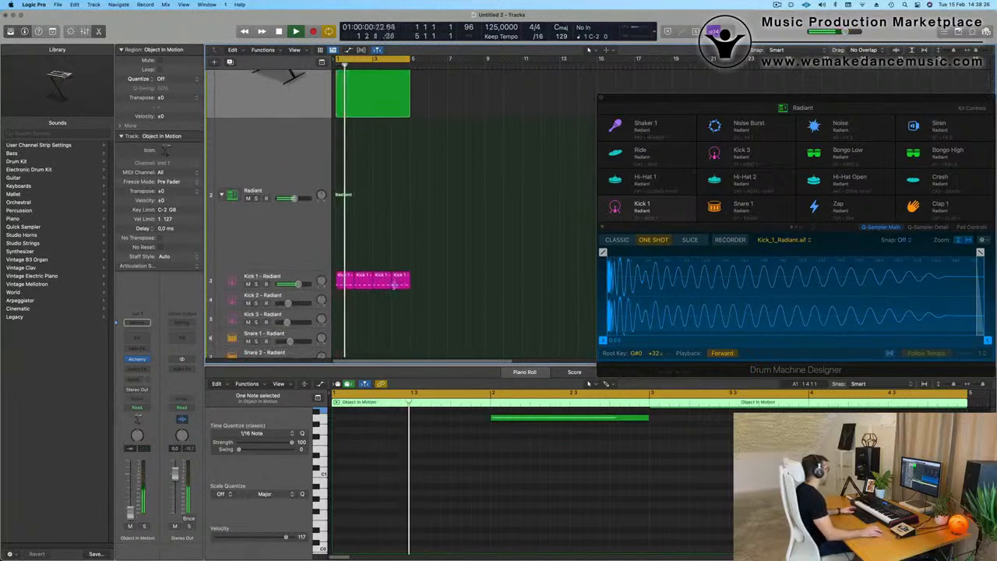
Step: Audition replacement sounds for the Kick 1 track during playback and load Kick 1 - Ibiza
left_click(286, 276)
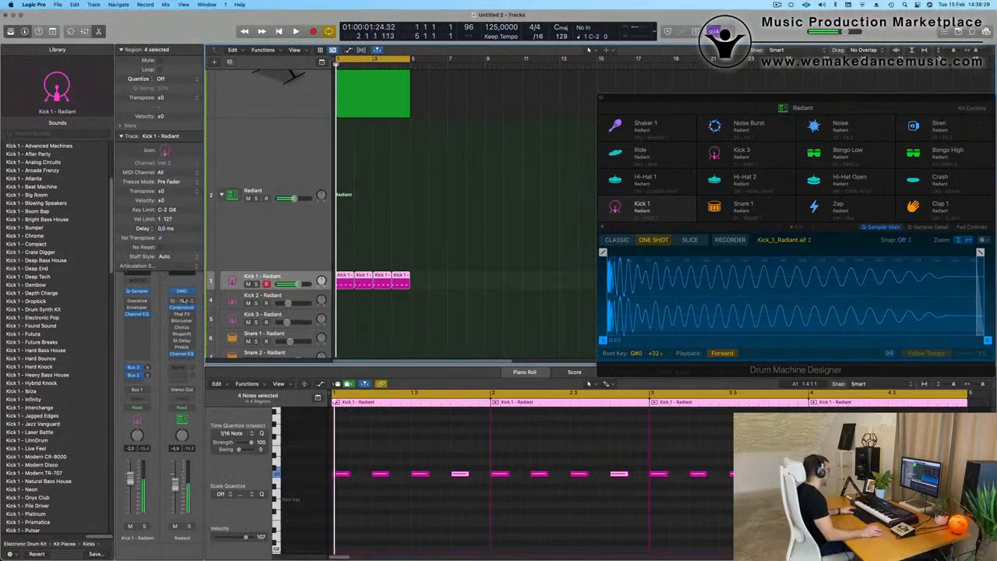
left_click(35, 267)
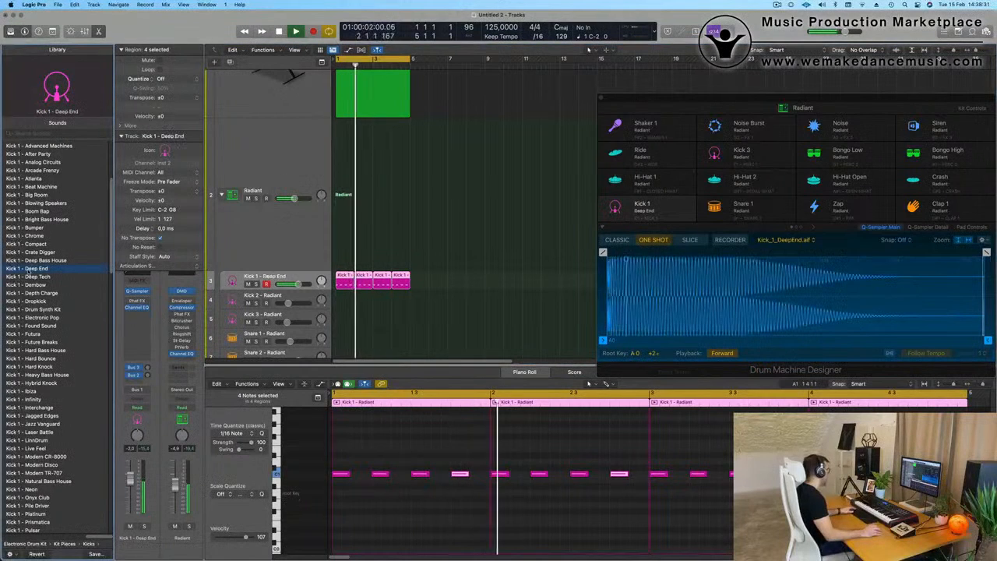
scroll(44, 271, "down", 4)
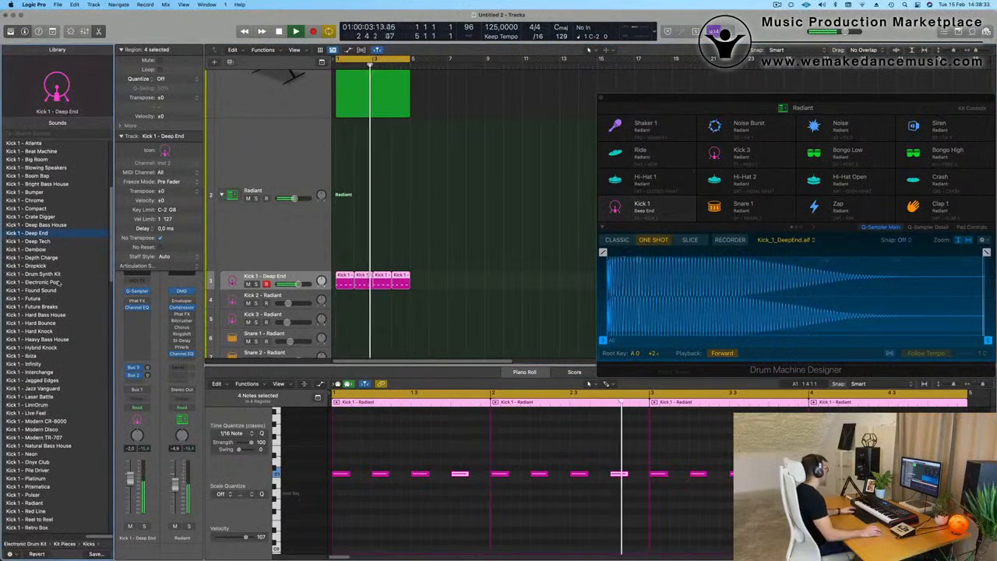
left_click(35, 250)
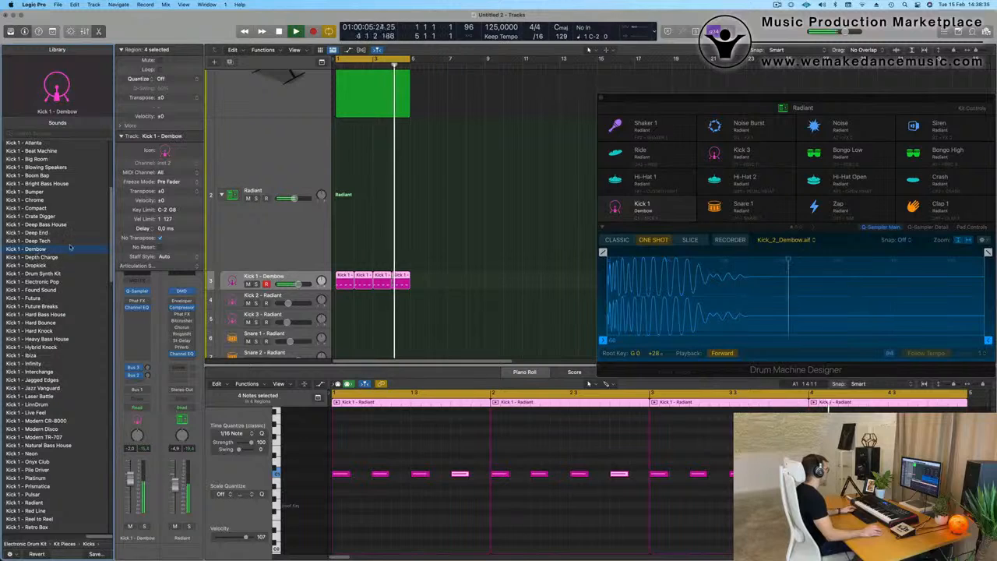
scroll(69, 210, "up", 4)
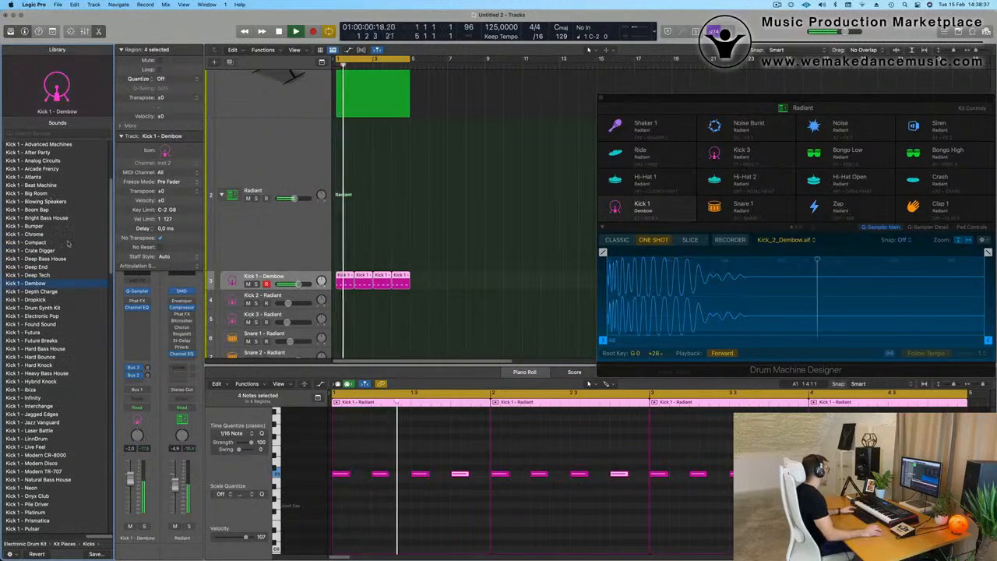
scroll(67, 243, "down", 3)
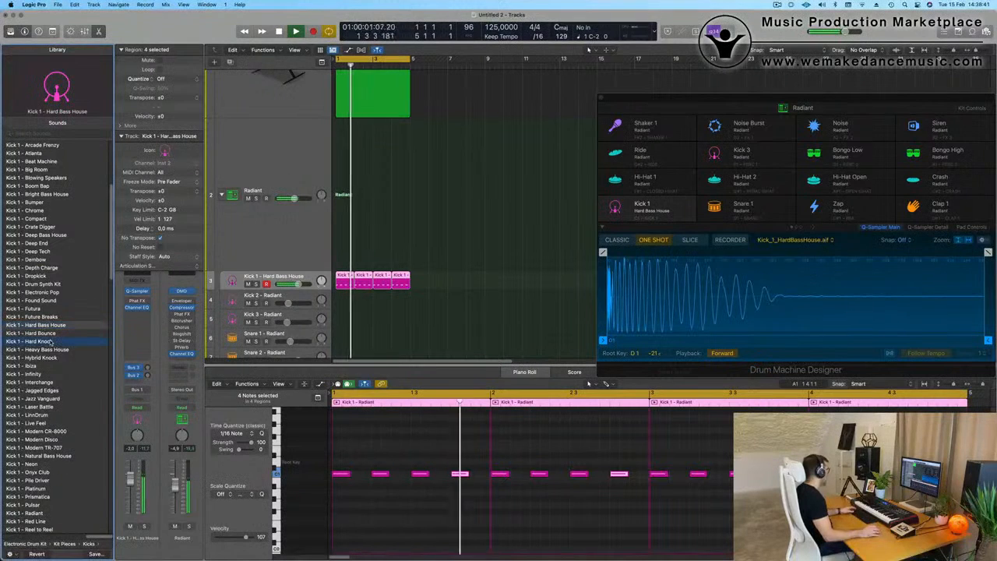
scroll(65, 311, "down", 4)
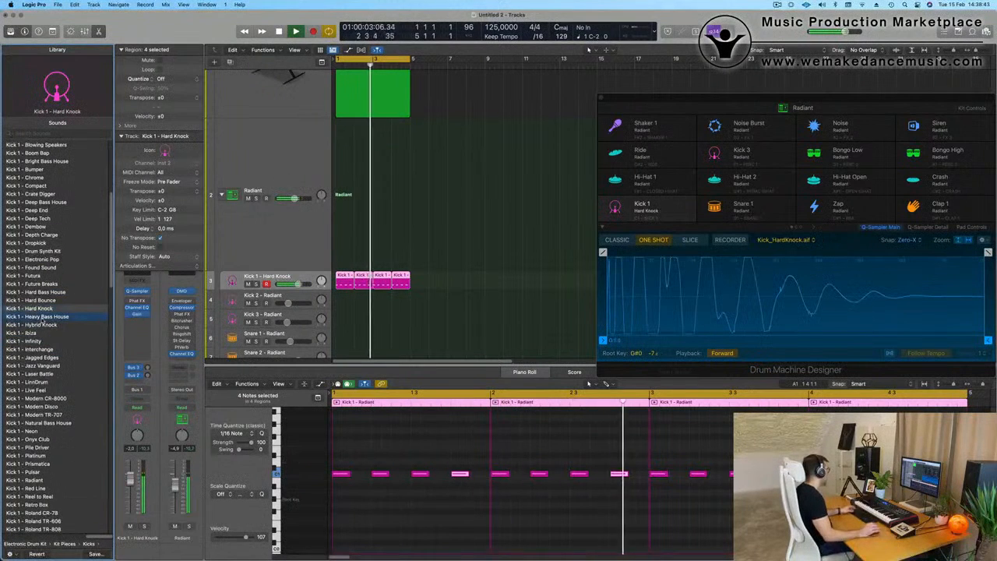
left_click(43, 317)
left_click(33, 334)
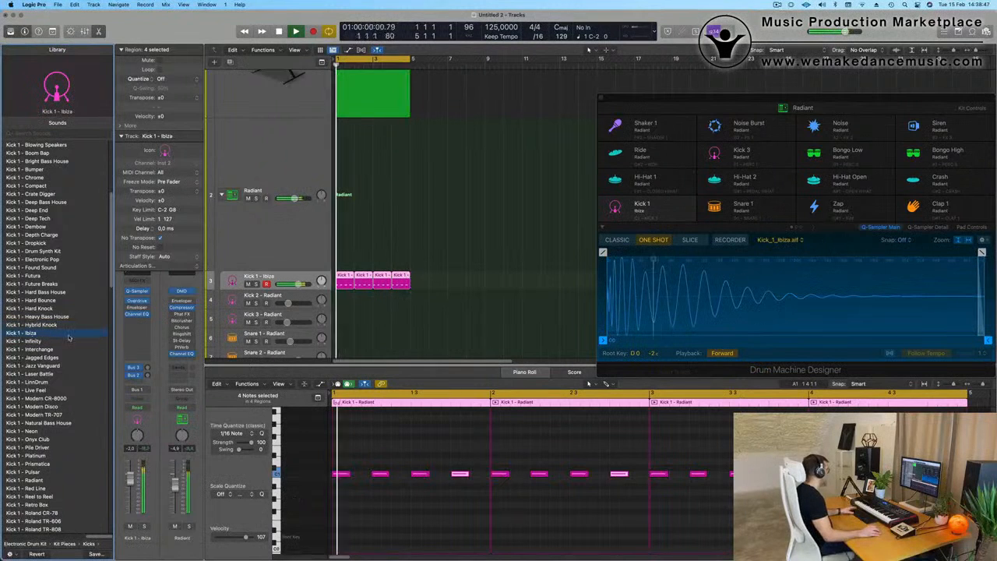
Step: Transpose all 16 kick notes down one octave and set the Kick 1 track's volume to -5.2 dB
left_click(407, 497)
key("super+a")
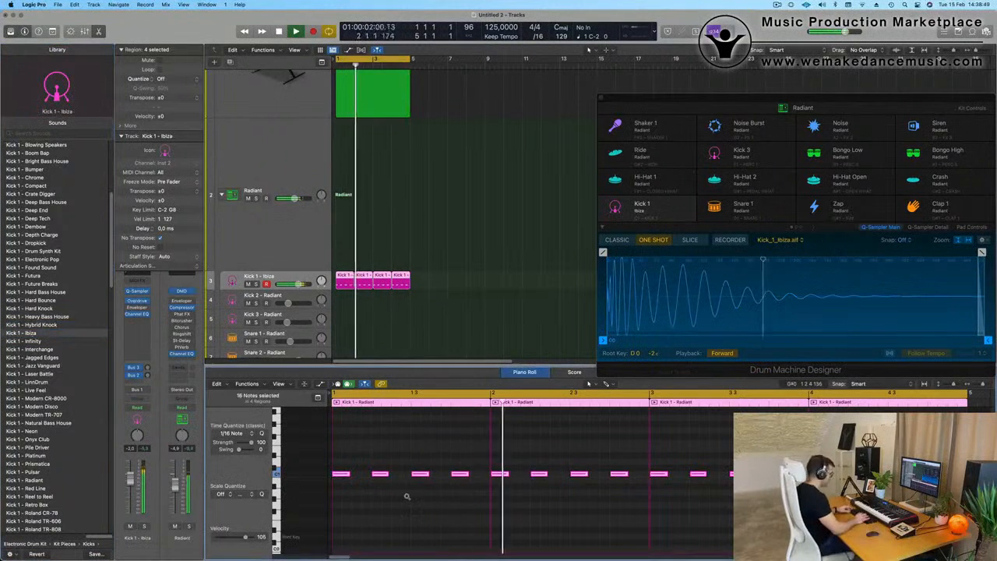
key("alt+shift+Down")
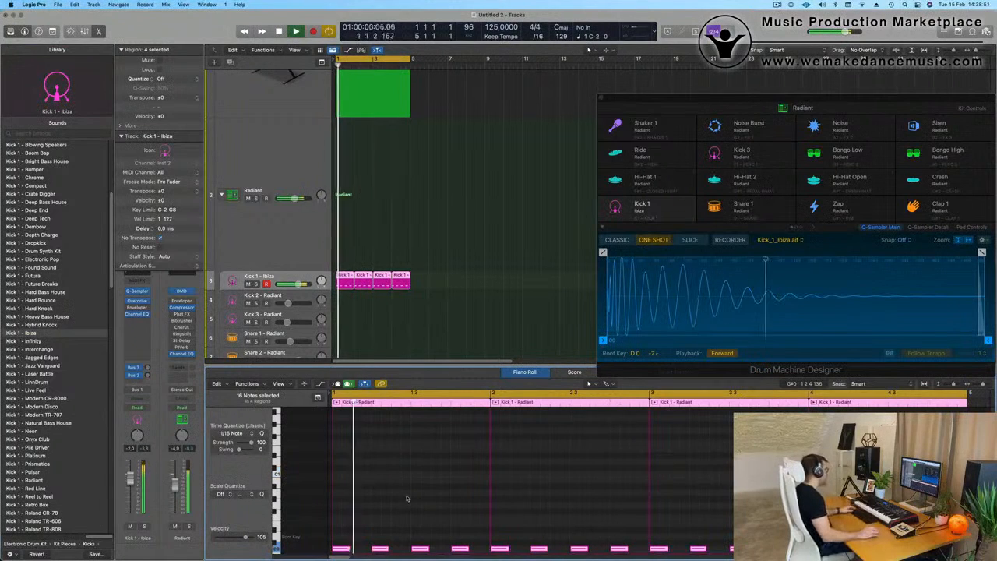
scroll(348, 241, "down", 1)
key("space")
key("space")
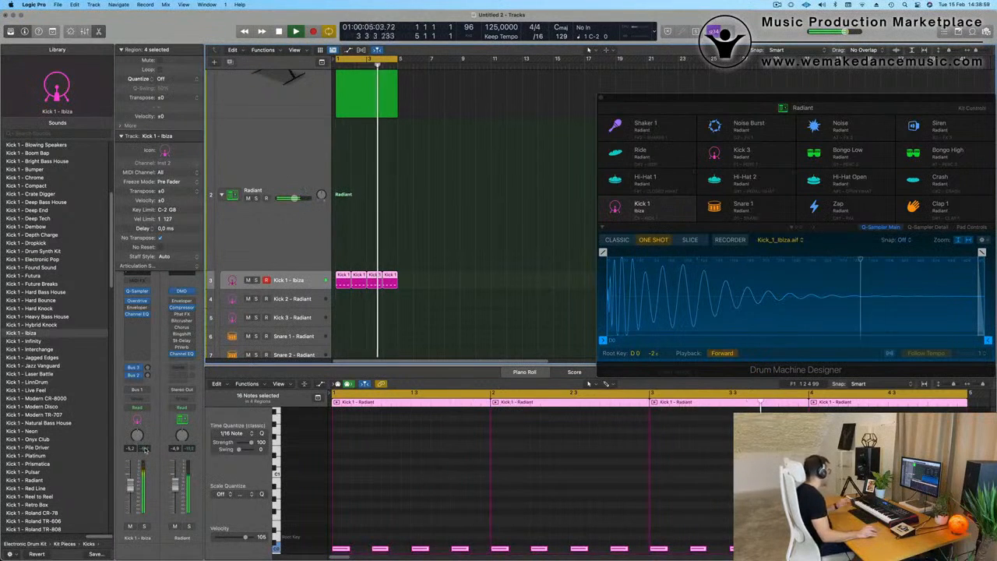
Step: Set the Object In Motion track's volume to -17.0 dB and insert a Channel EQ on it
scroll(258, 106, "up", 5)
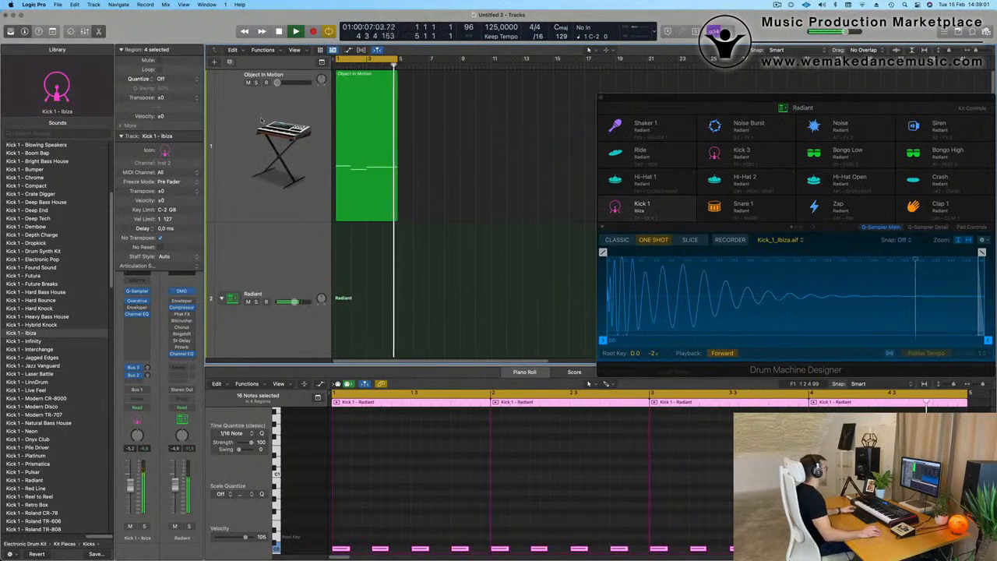
left_click(233, 114)
key("space")
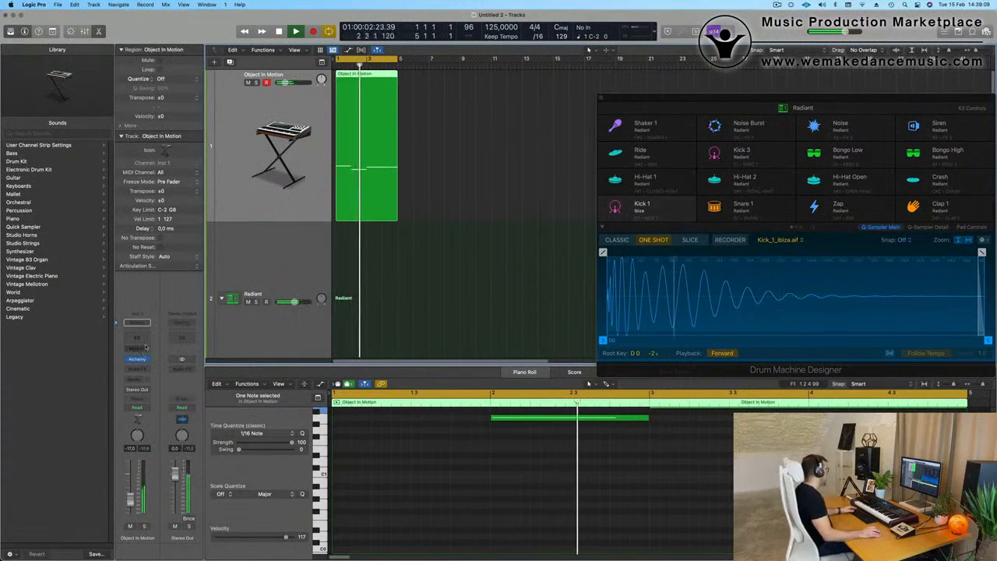
left_click(137, 321)
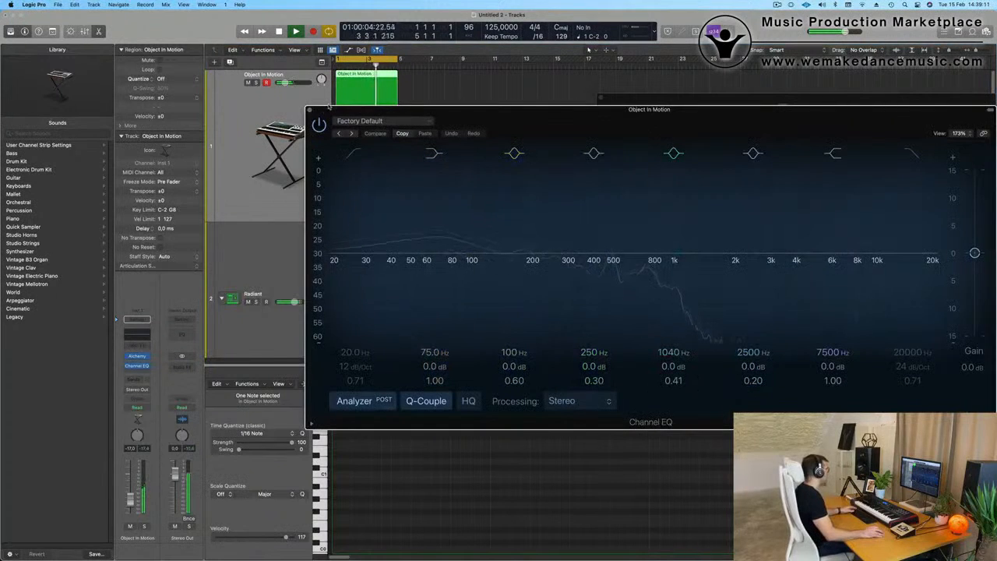
left_click(310, 111)
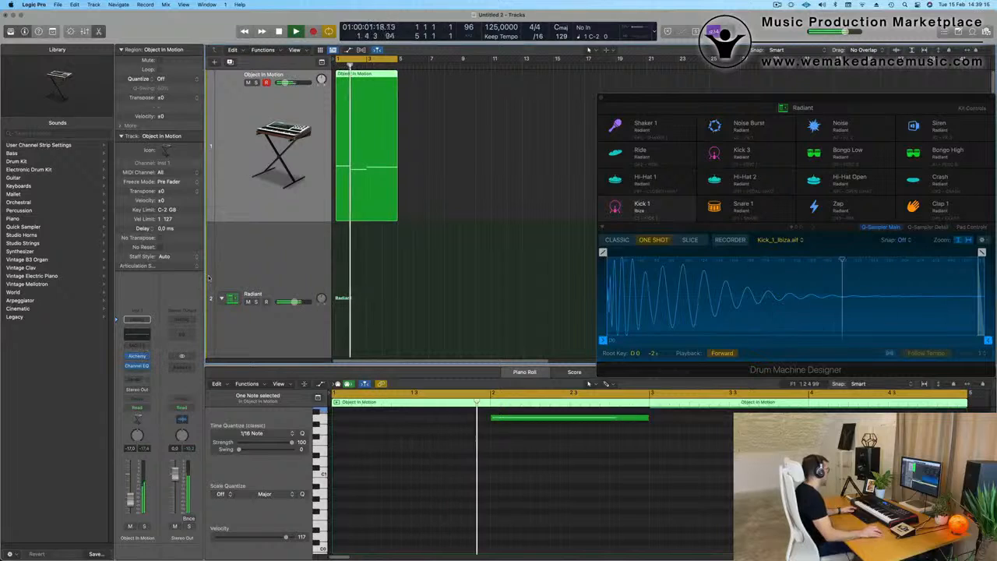
Step: Insert a stereo Compressor on the Object In Motion track and set its side chain to Kick 1 - Ibiza (Inst 2)
left_click(141, 371)
left_click(144, 391)
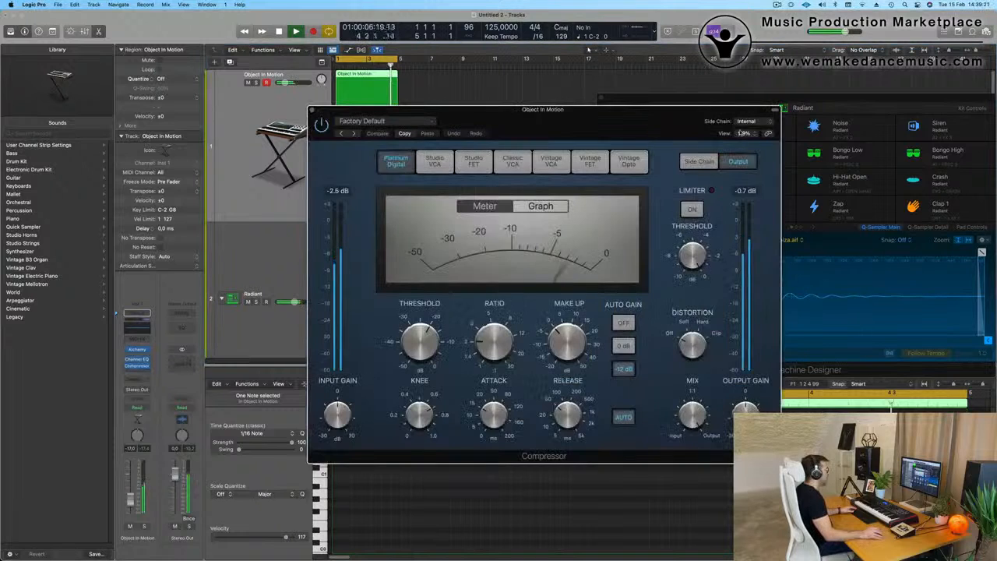
left_click(748, 122)
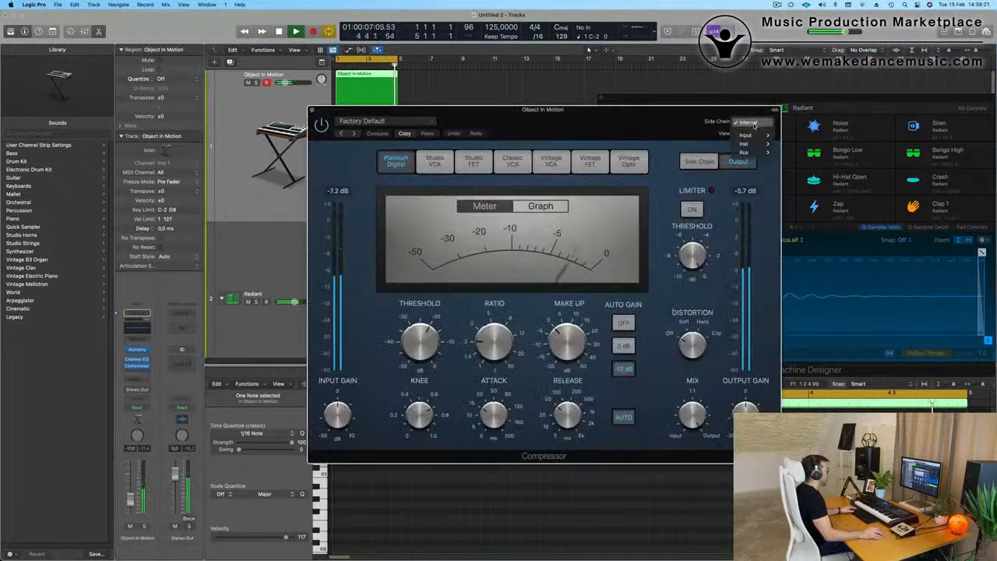
mouse_move(769, 135)
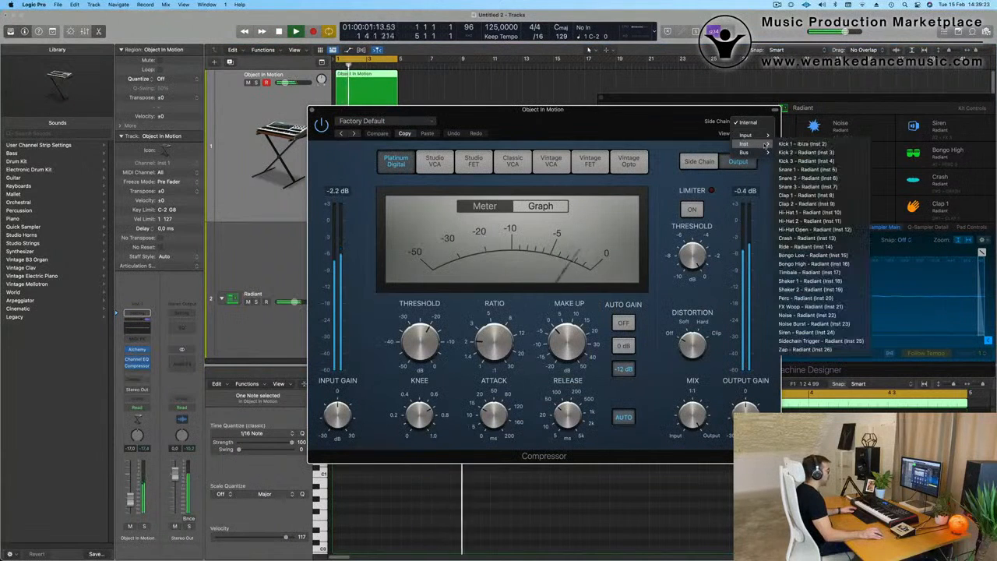
left_click(802, 144)
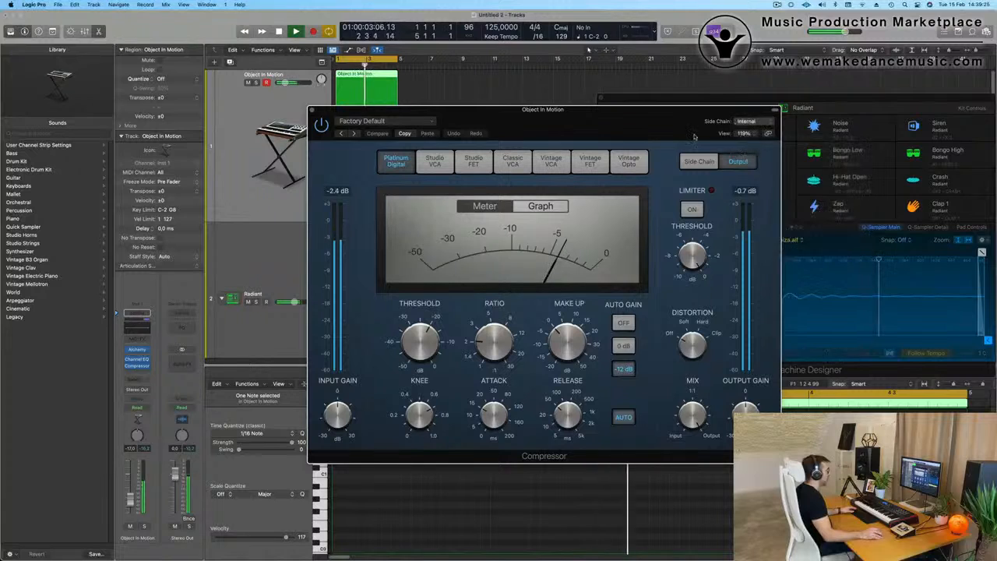
left_click_drag(584, 110, 640, 109)
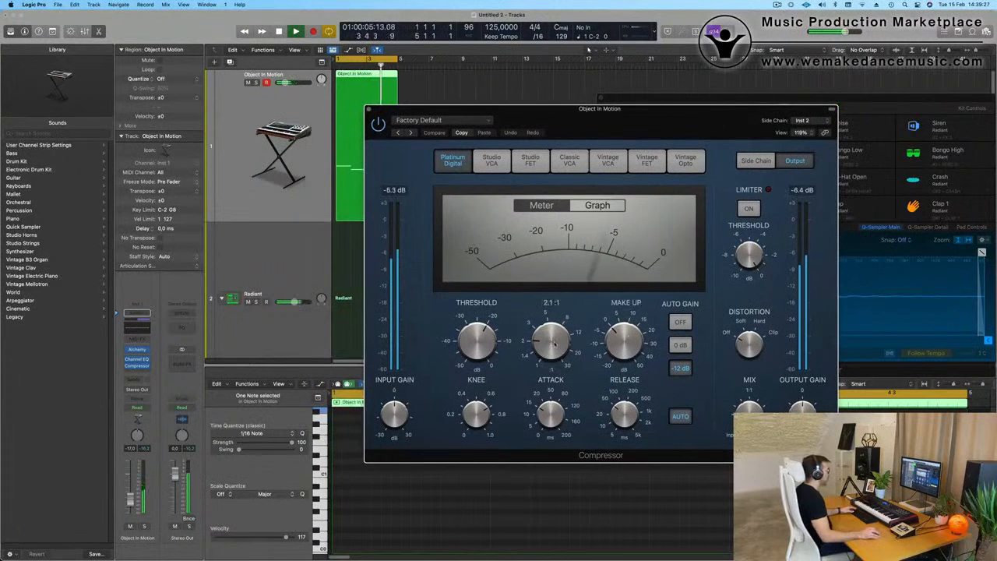
Step: Set the compressor's ratio to 3.6:1 with auto release and auto gain off, and raise the Object In Motion track's volume to -6.4 dB
key("space")
key("space")
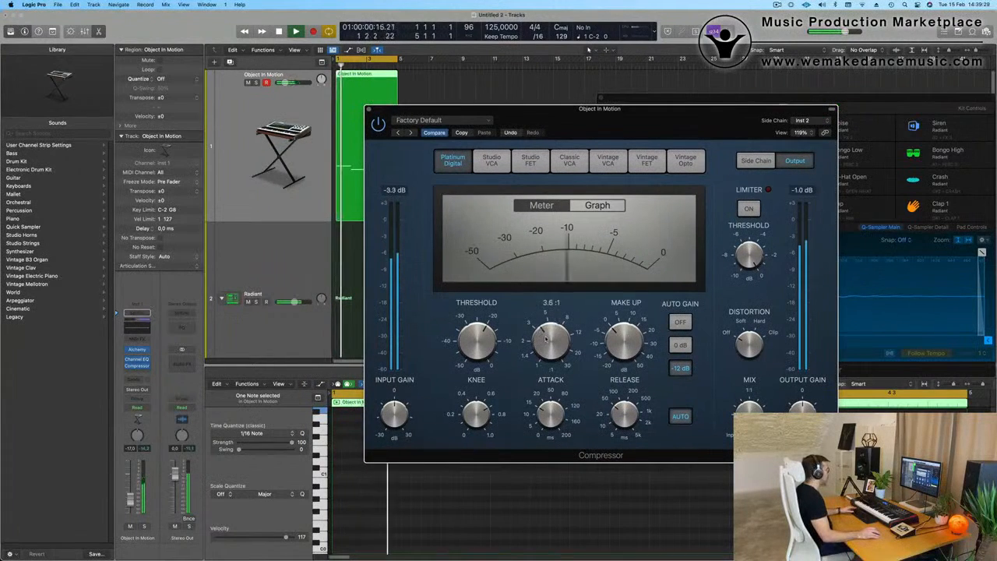
left_click_drag(615, 406, 613, 431)
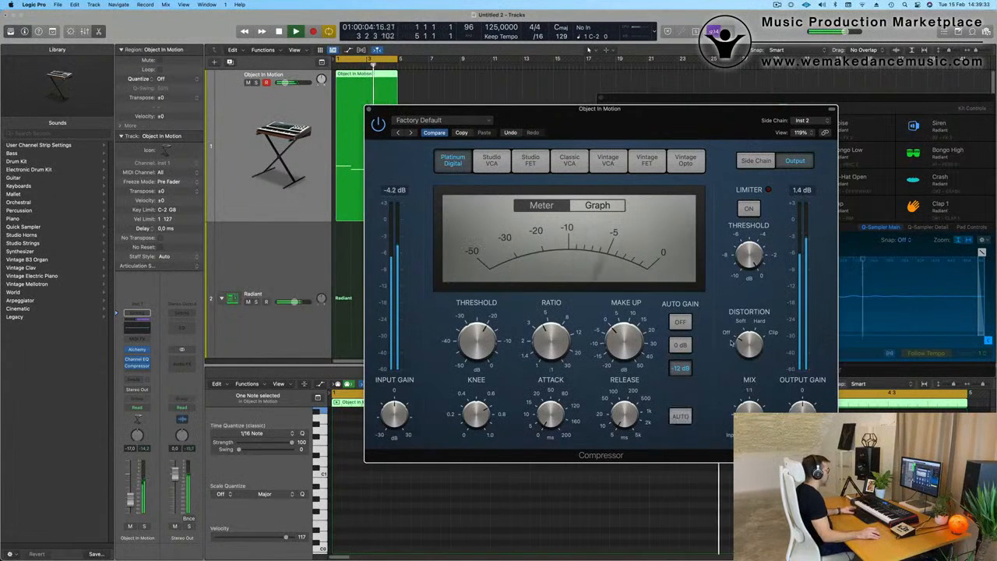
left_click(680, 322)
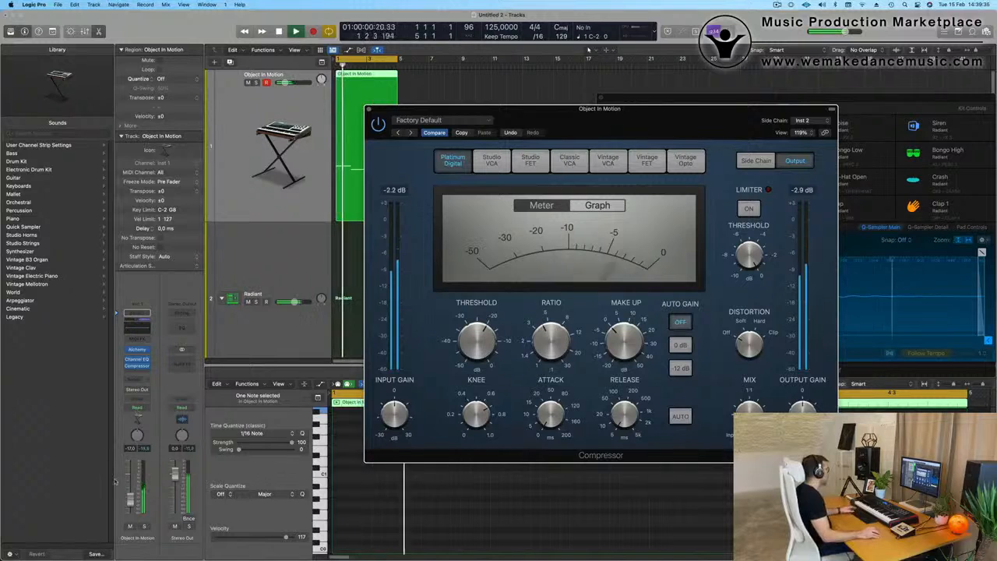
left_click_drag(131, 499, 130, 491)
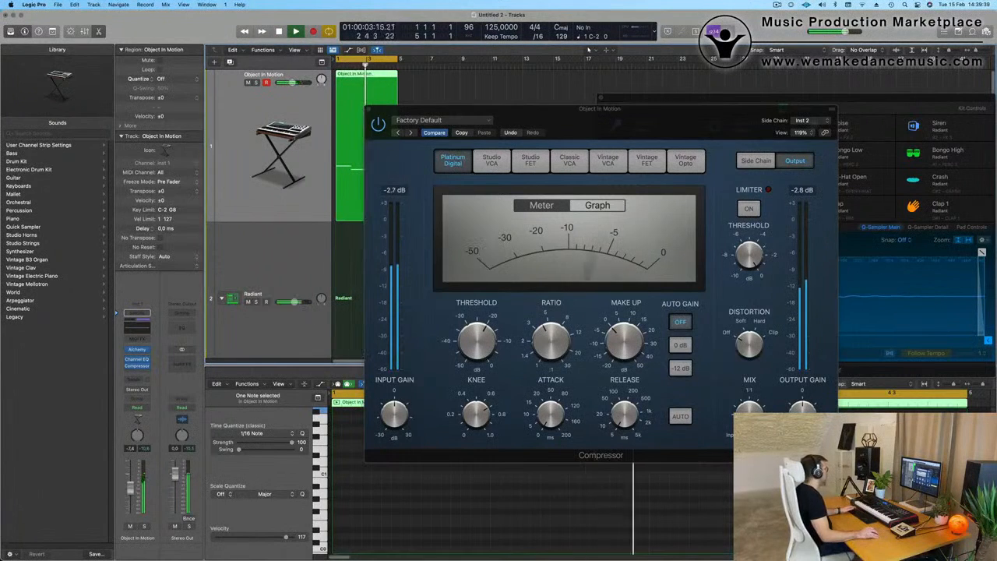
left_click(368, 110)
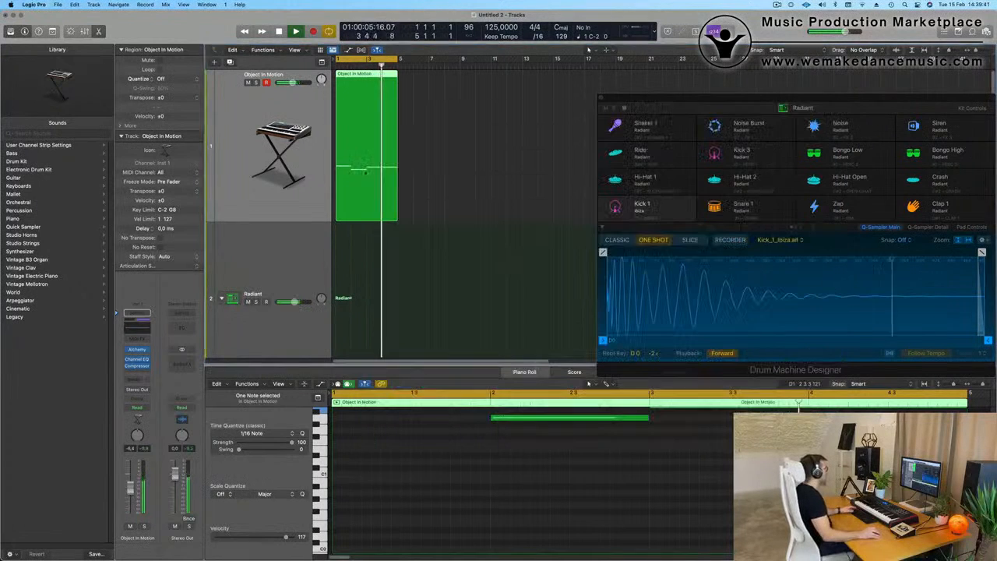
Step: Copy the last one-bar Kick 1 region to bar 1 of the Hi-Hat 1 track
scroll(377, 262, "down", 3)
scroll(377, 262, "down", 4)
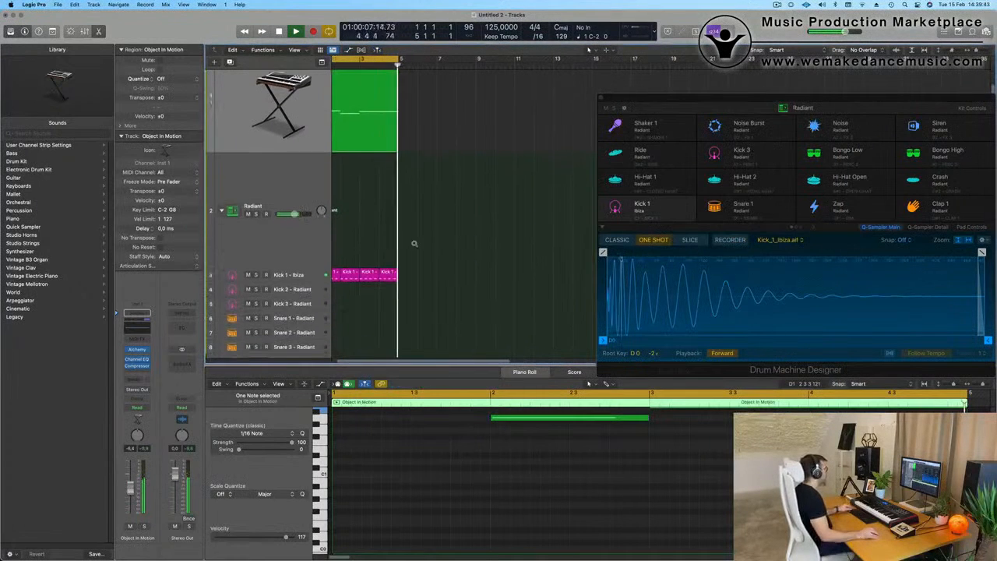
key("space")
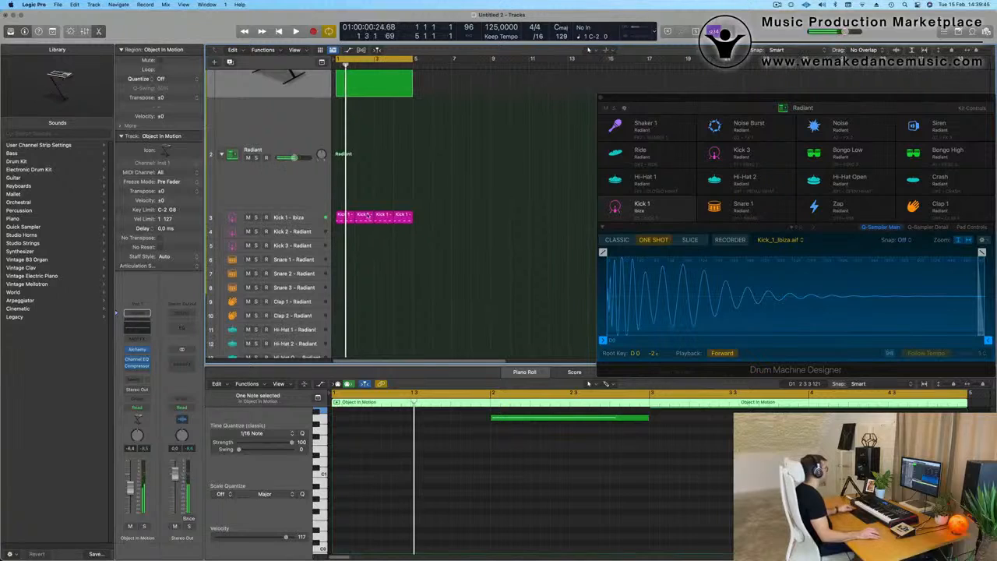
left_click(361, 196)
left_click(401, 217)
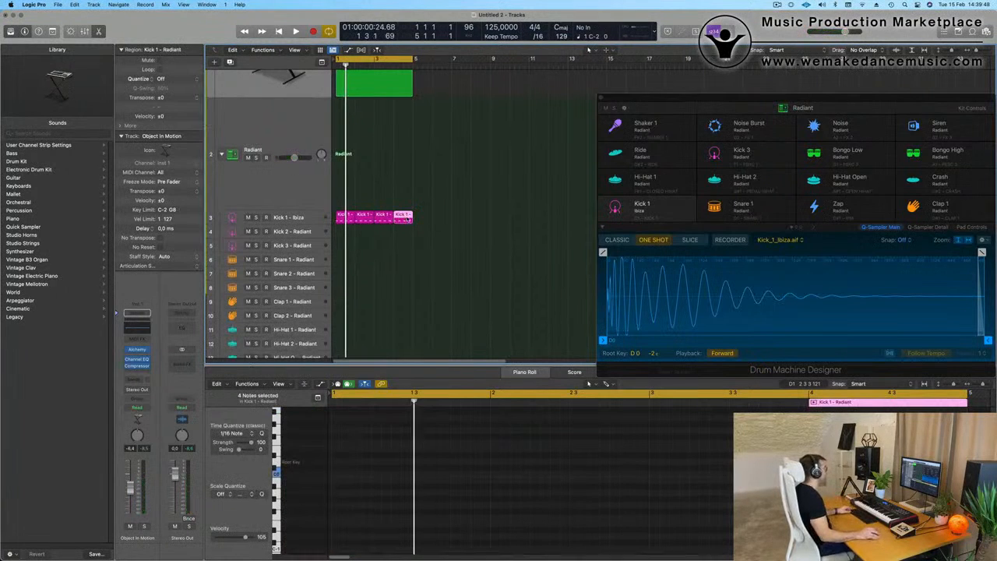
left_click_drag(405, 226, 348, 185)
Step: Shift the four notes of the Hi-Hat 1 region to the off-beats and transpose them up to C2
left_click_drag(343, 452, 529, 512)
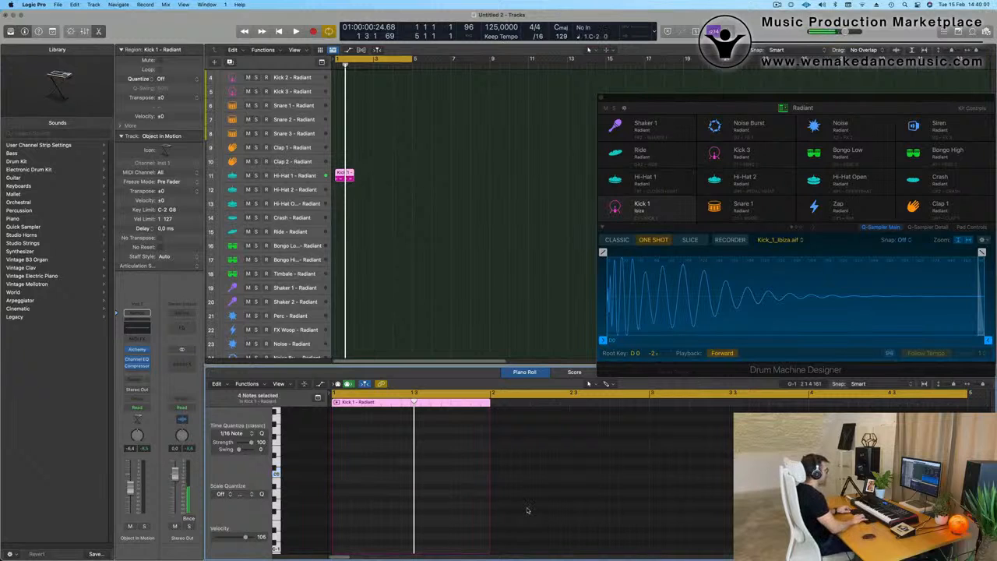
key("space")
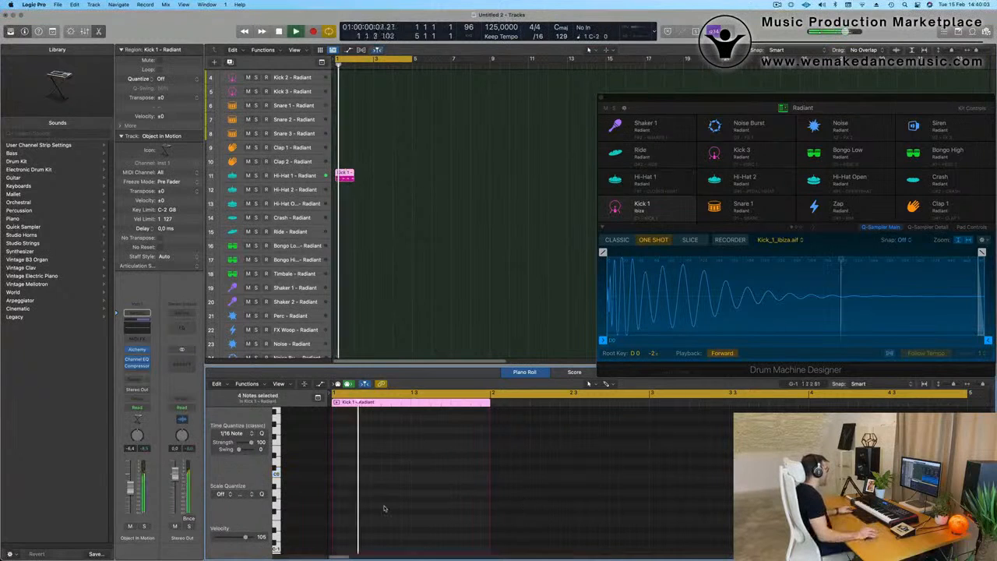
scroll(376, 450, "up", 5)
key("space")
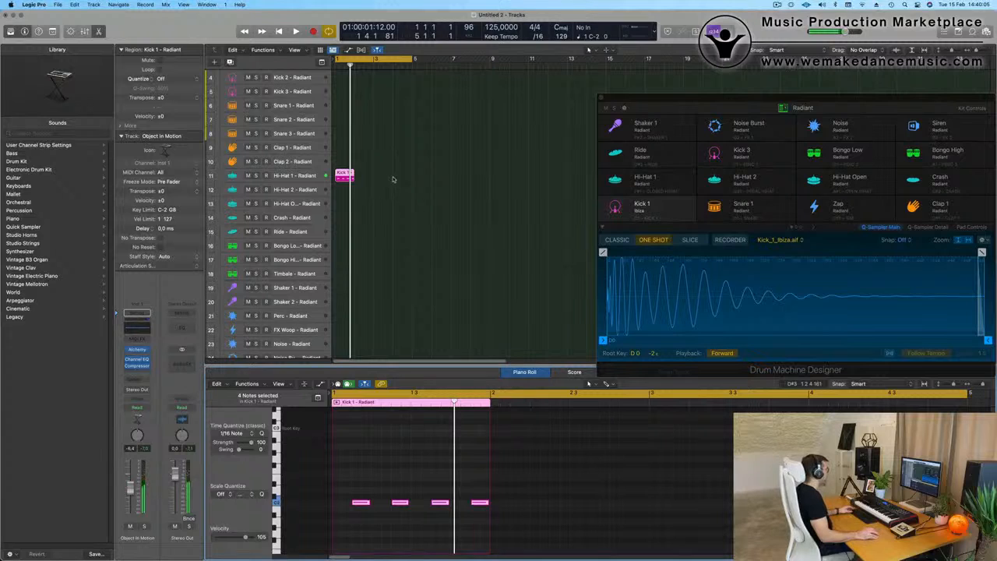
Step: Repeat the Hi-Hat 1 region three times to fill four bars and lower the Hi-Hat 1 track's volume during playback
left_click_drag(393, 178, 347, 188)
key("super+r")
key("super+r")
key("super+r")
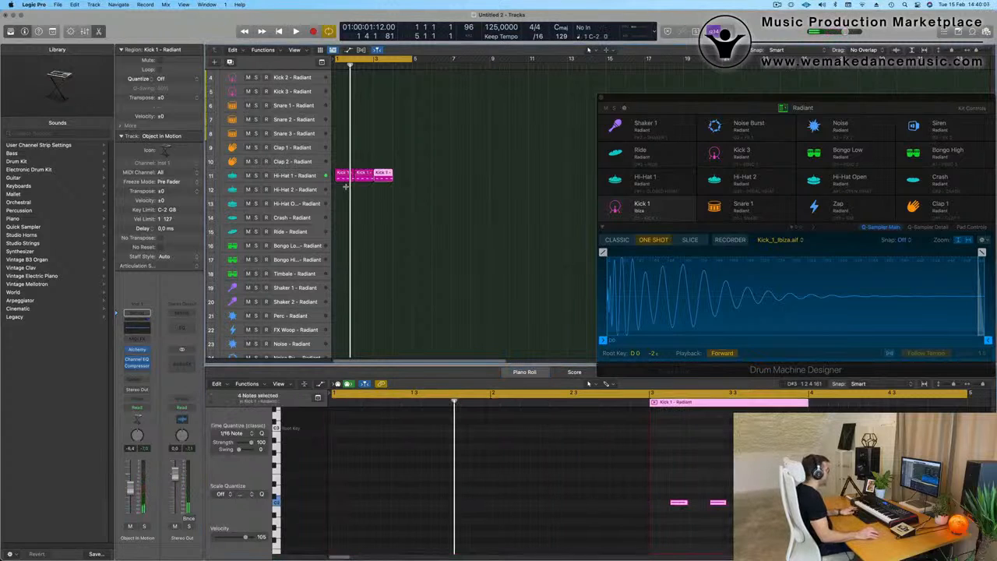
left_click(290, 178)
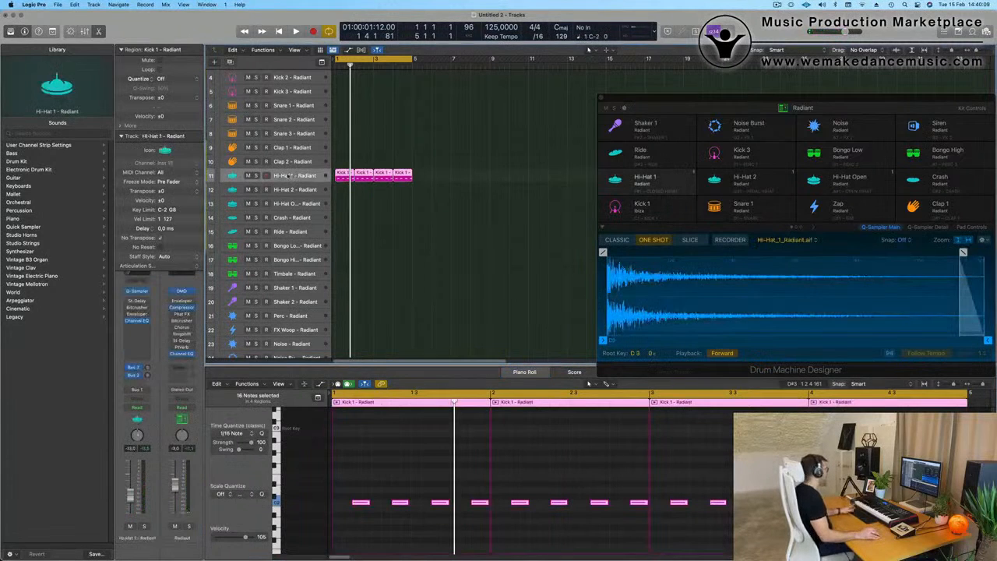
key("space")
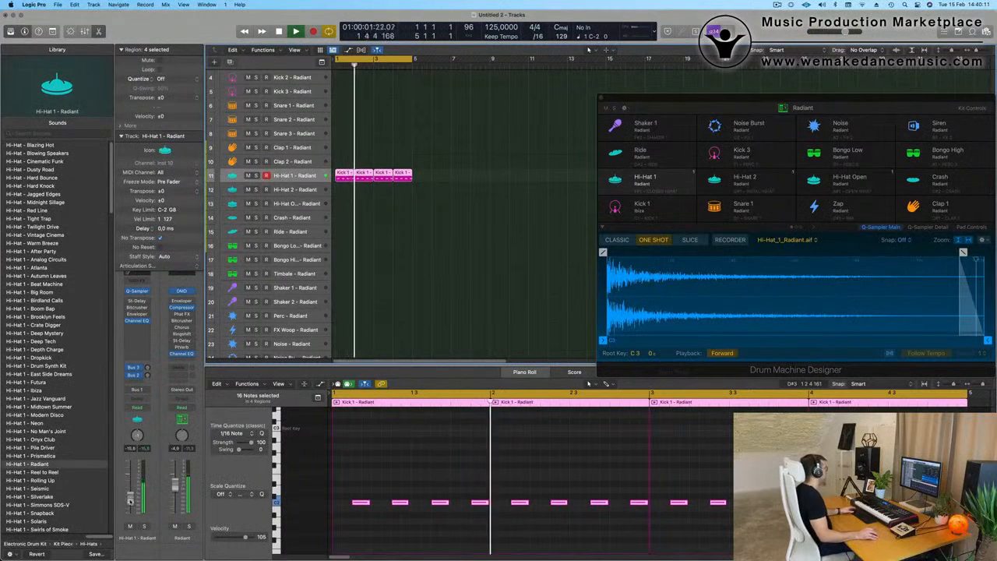
scroll(351, 129, "down", 2)
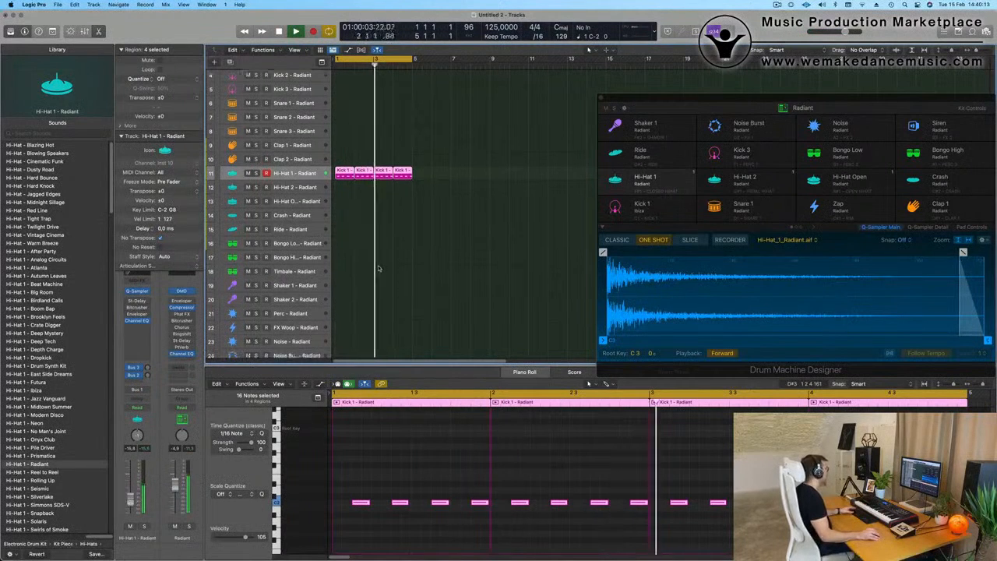
Step: Copy the first Hi-Hat 1 region to the Hi-Hat 2 track and transpose its four notes up one octave to C3
left_click(351, 129)
left_click(347, 148)
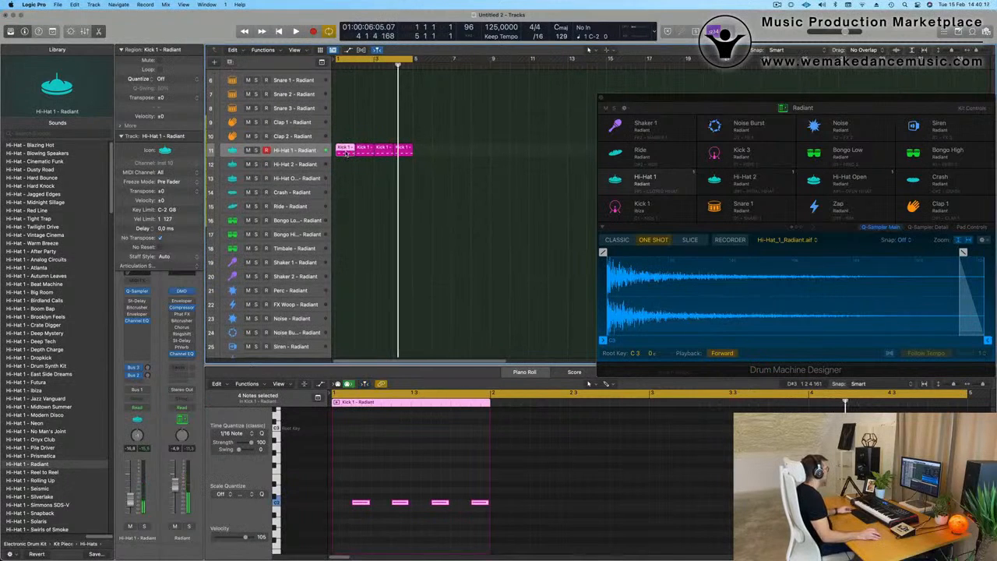
left_click_drag(346, 149, 345, 168)
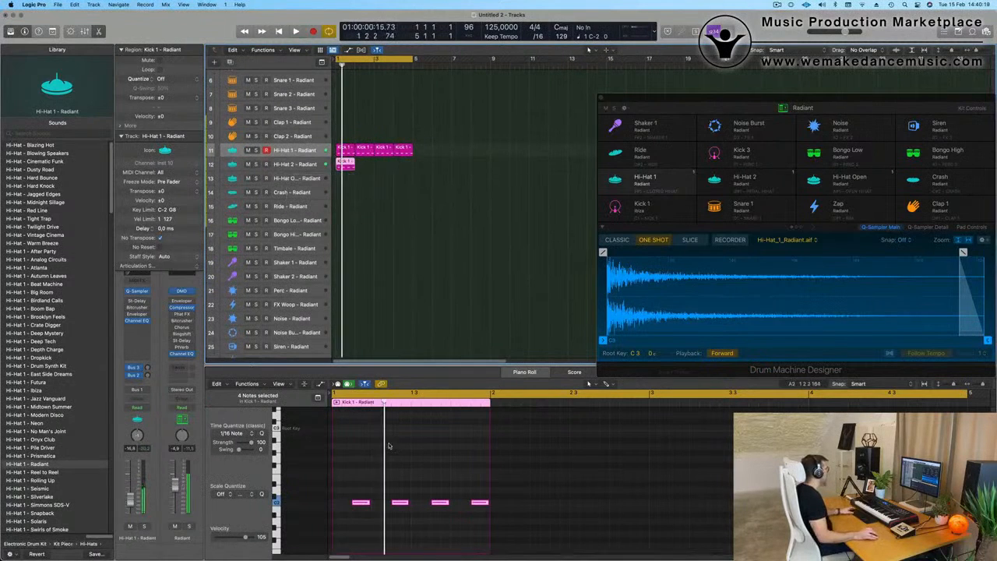
left_click_drag(356, 492, 515, 524)
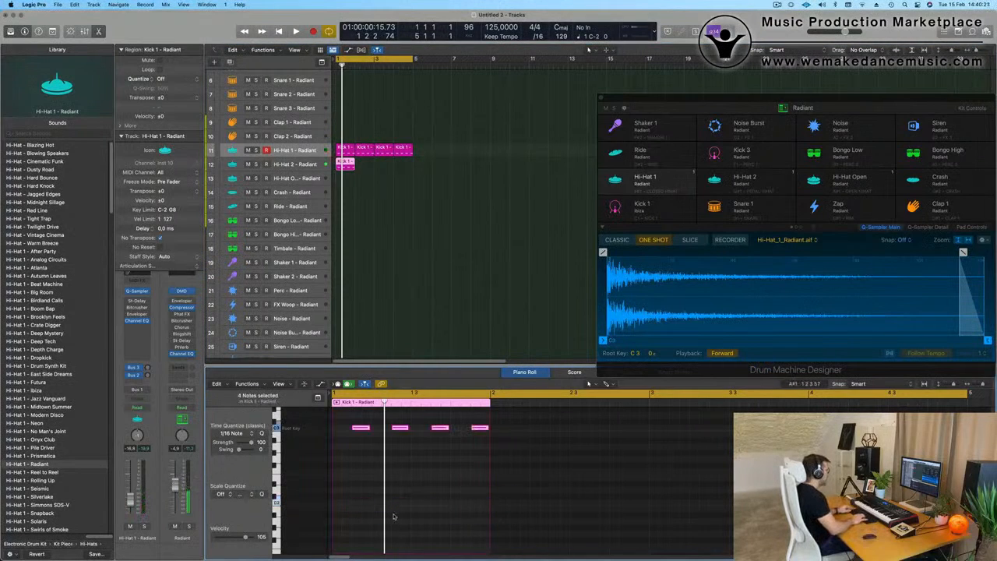
key("space")
Step: Shorten the four Hi-Hat 2 notes to brief hits and play them back
key("space")
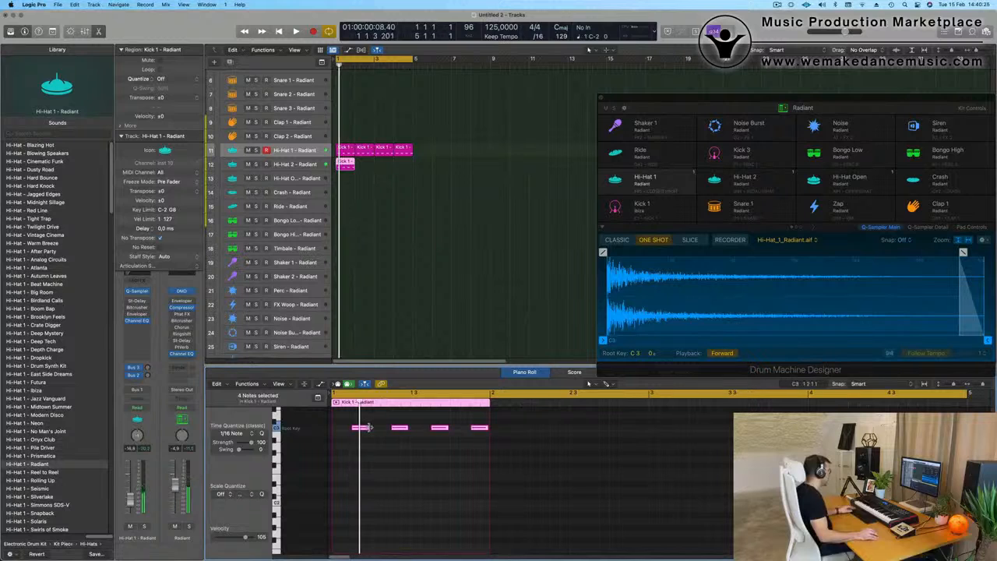
left_click_drag(367, 427, 360, 430)
key("space")
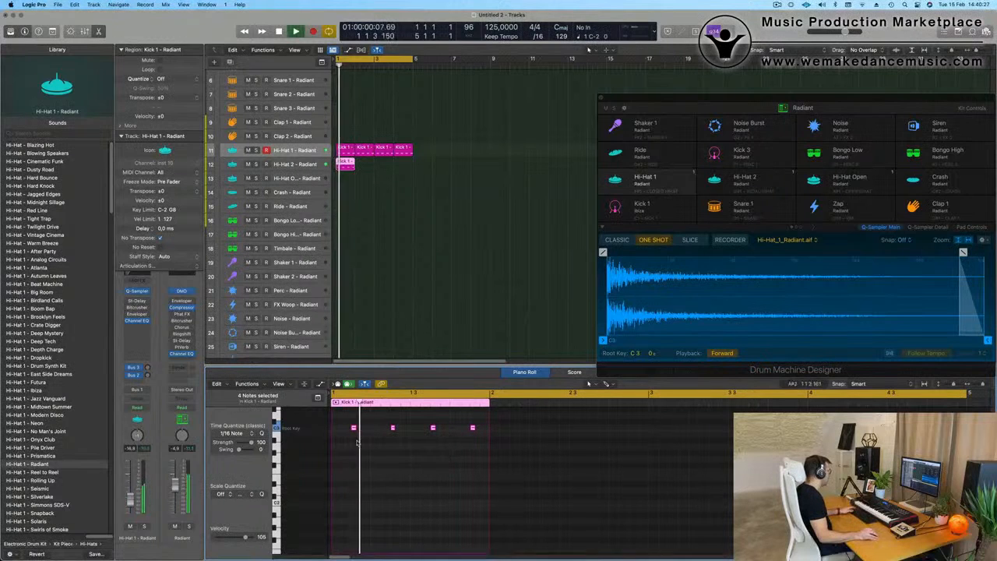
key("space")
key("space")
key("space")
Step: Trim the Hi-Hat 2 sample in Drum Machine Designer to a sample end of 0.04 s
left_click_drag(825, 94, 681, 75)
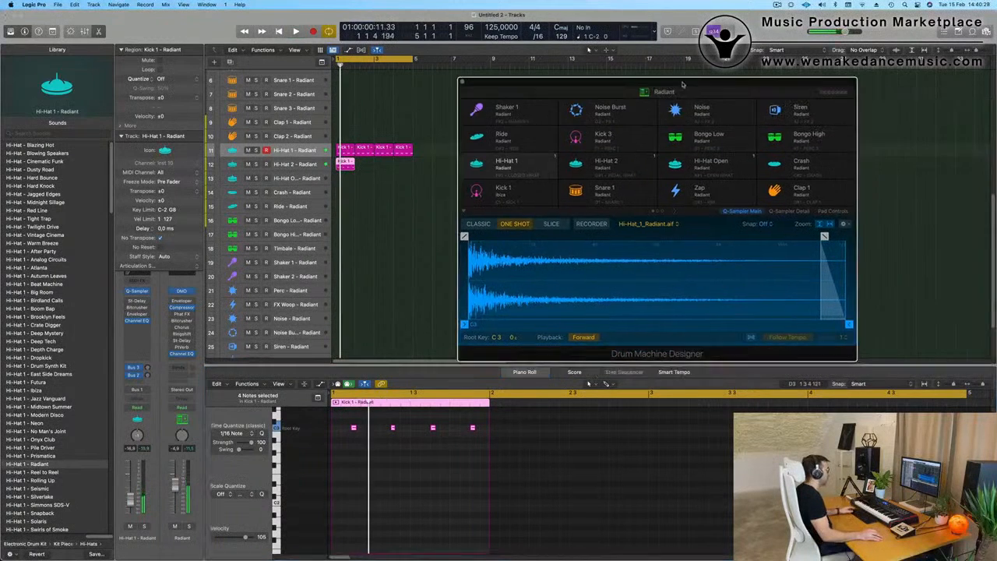
key("space")
left_click(300, 164)
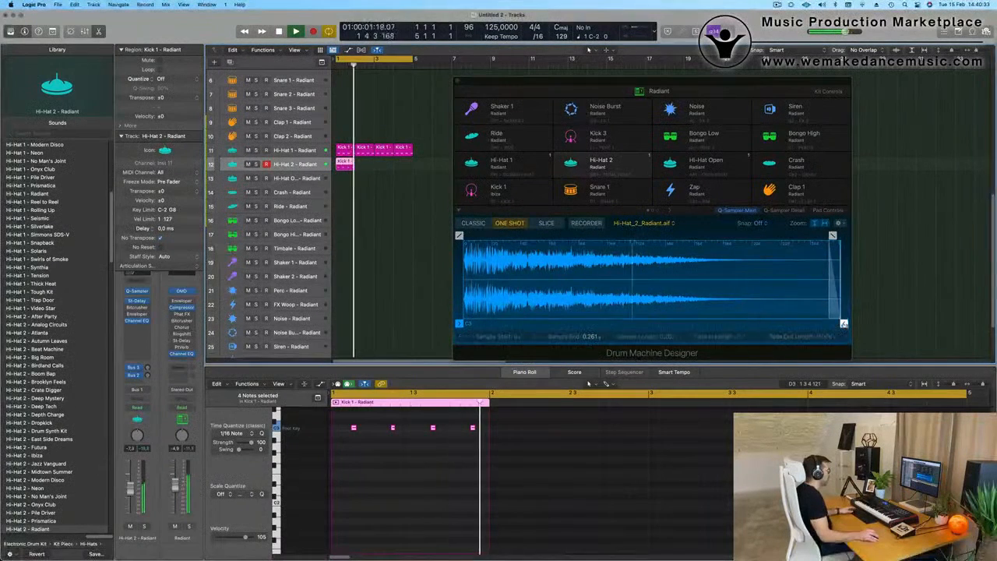
mouse_move(845, 324)
left_mouse_down()
mouse_move(534, 327)
mouse_move(541, 332)
left_mouse_up()
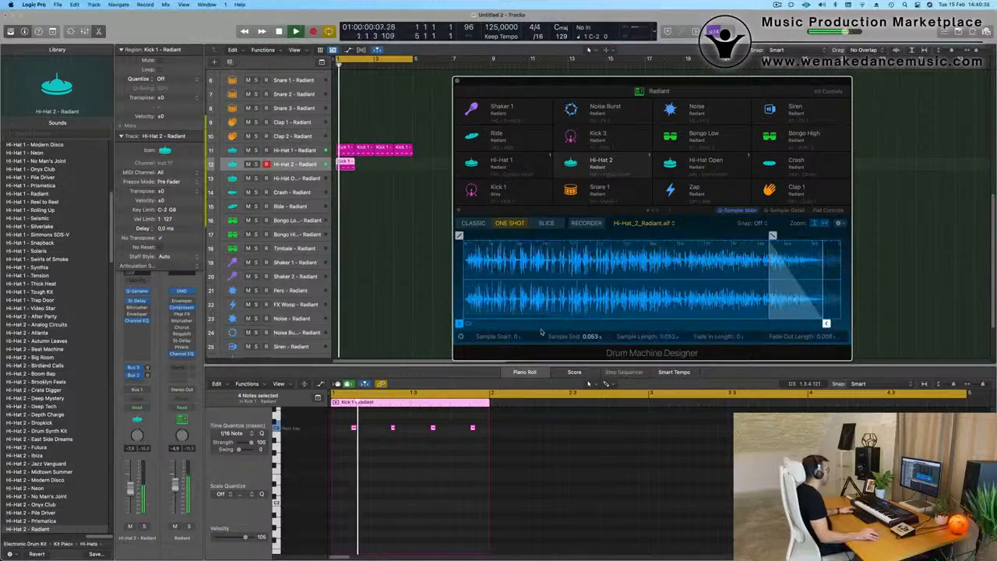
left_click_drag(825, 323, 743, 324)
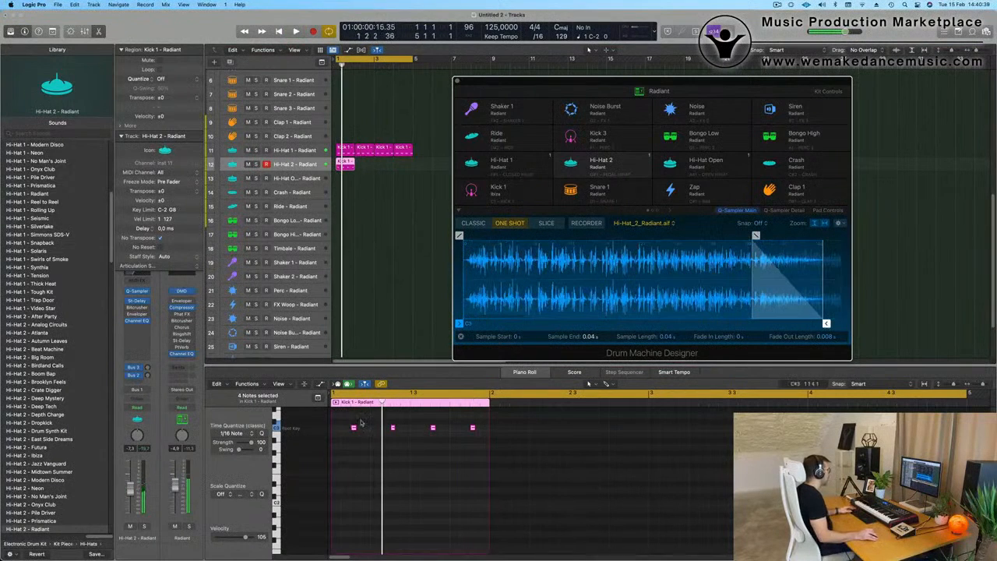
Step: Move and duplicate the Hi-Hat 2 notes so every beat has hits on its first, second and fourth sixteenths, and play the pattern
left_click_drag(346, 419, 499, 444)
scroll(417, 457, "up", 2)
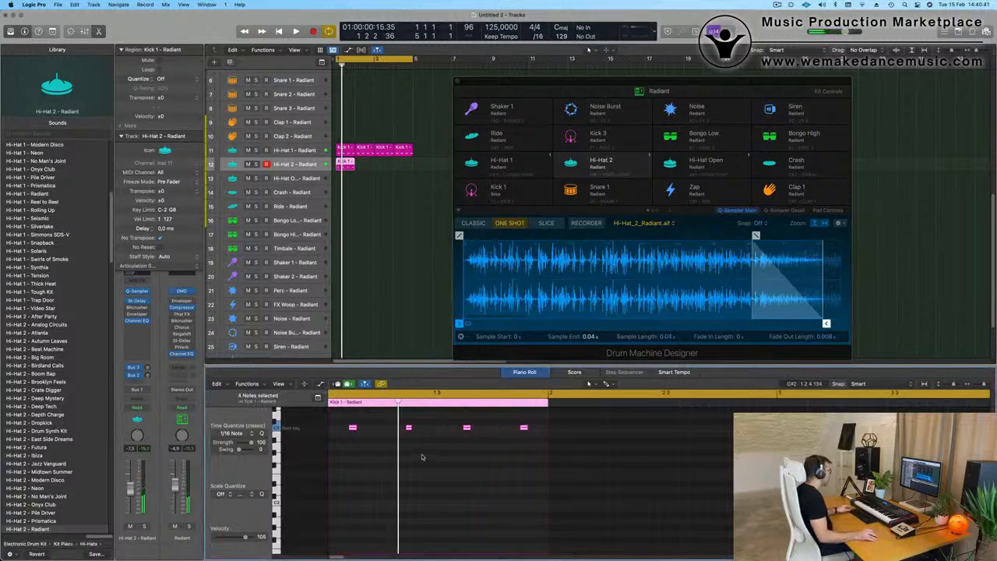
scroll(423, 457, "left", 1)
mouse_move(364, 428)
left_mouse_down()
mouse_move(336, 429)
mouse_move(381, 436)
left_mouse_up()
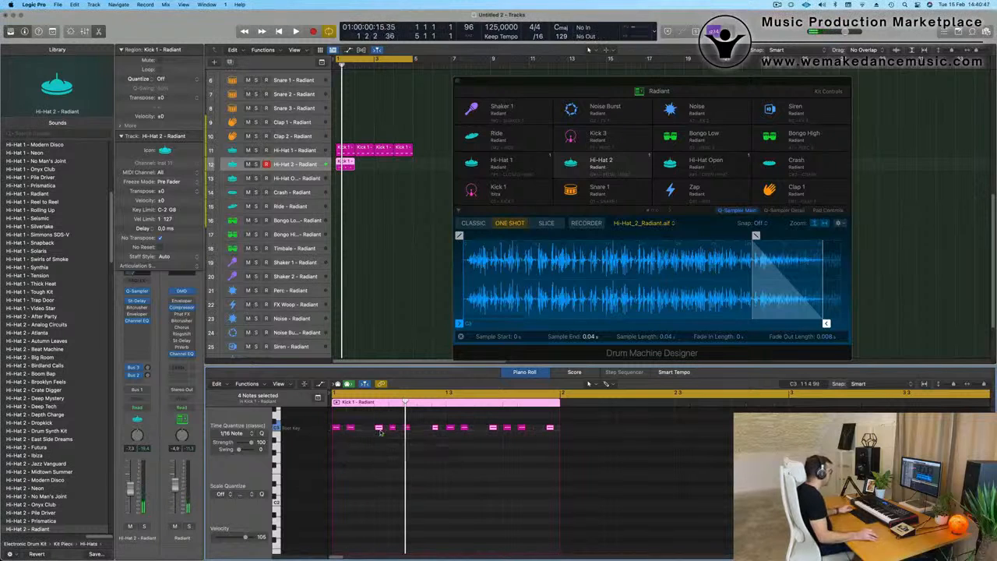
key("space")
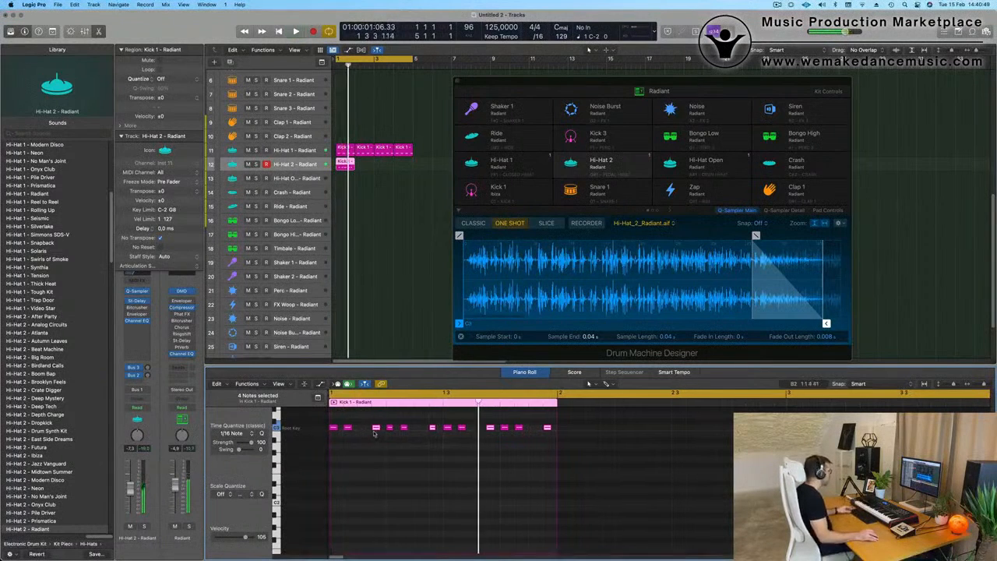
Step: Try adding Hi-Hat 2 hits on the third sixteenth of every beat, then undo the change
left_click_drag(376, 430, 361, 436)
key("space")
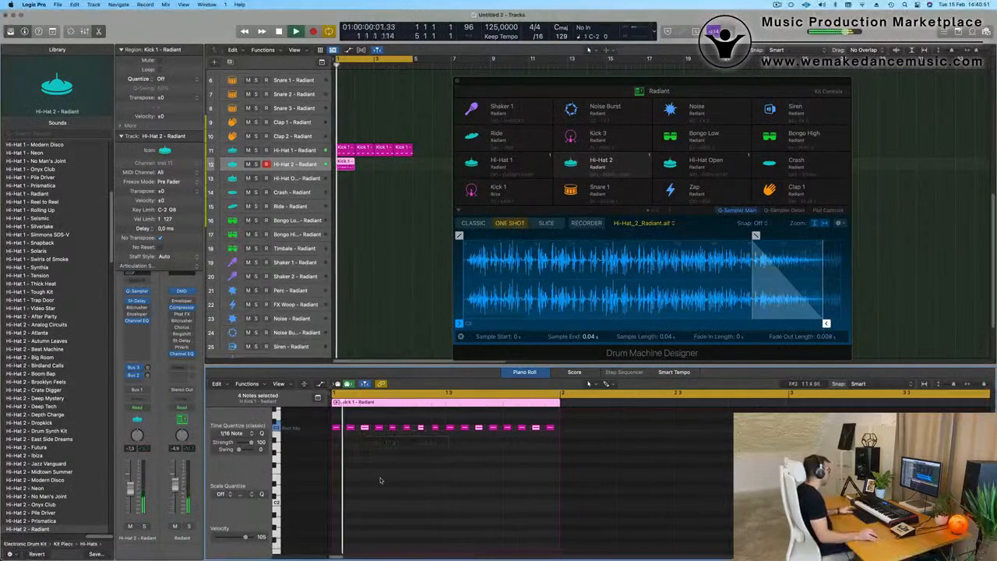
key("space")
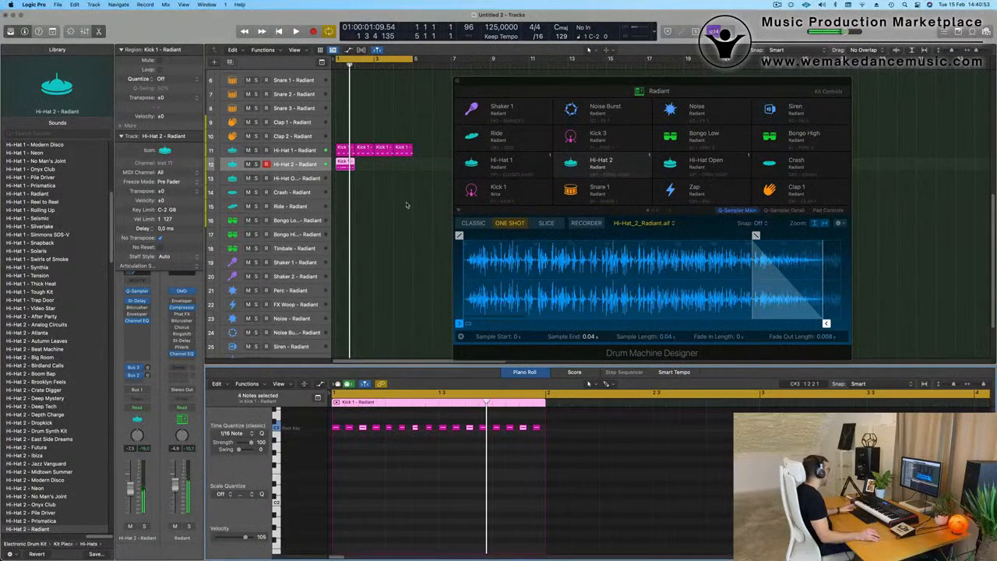
key("space")
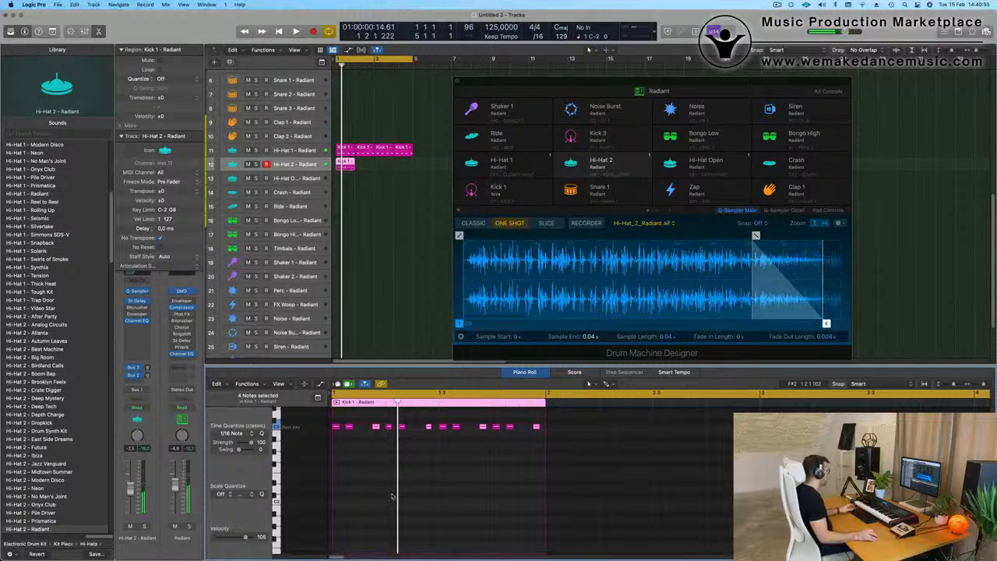
Step: Repeat the Hi-Hat 2 region to fill four bars and lower its channel volume to about -23.5 dB during playback
key("space")
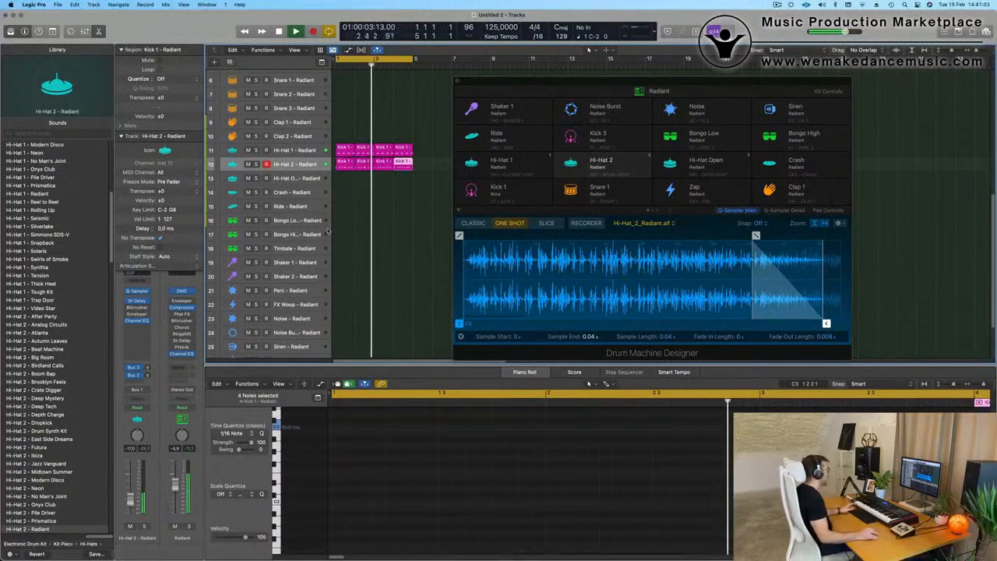
mouse_move(612, 84)
left_mouse_down()
mouse_move(585, 81)
mouse_move(622, 85)
left_mouse_up()
left_click(181, 450)
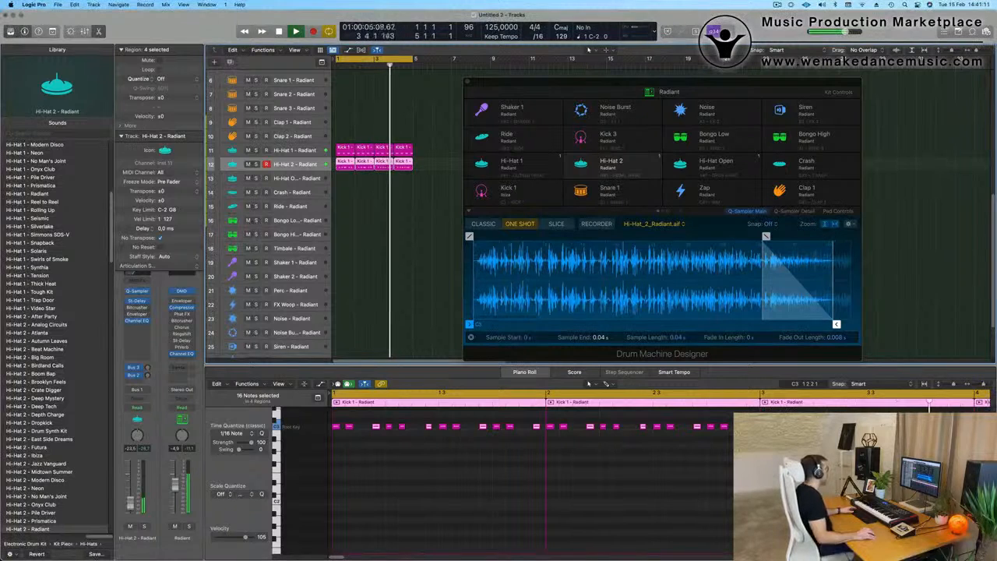
key("super+w")
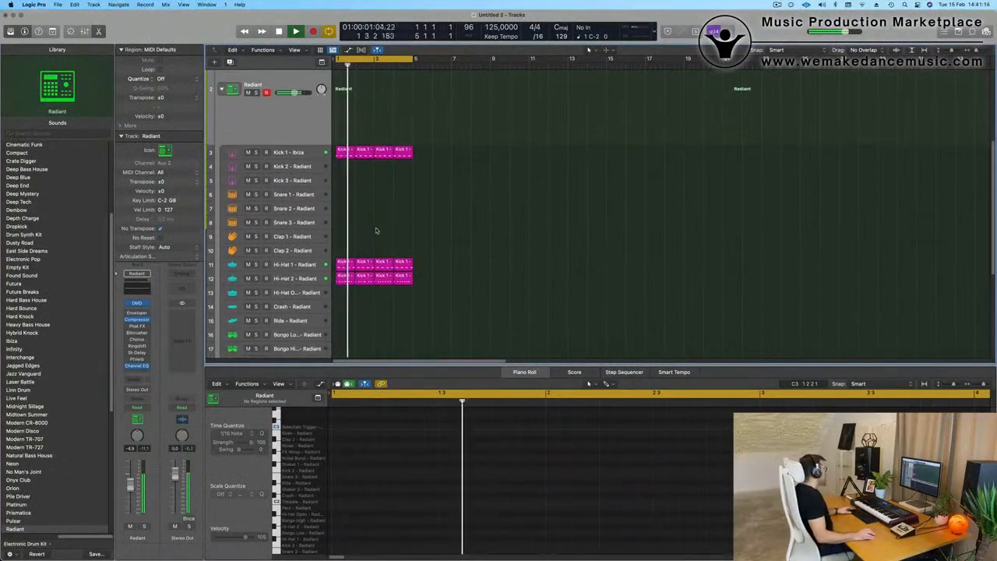
Step: Copy the bar 1 Kick 1 region to the Snare 1 track and delete its notes on beats 1 and 3
left_click(343, 152)
left_click_drag(343, 152, 345, 201)
left_click(346, 473)
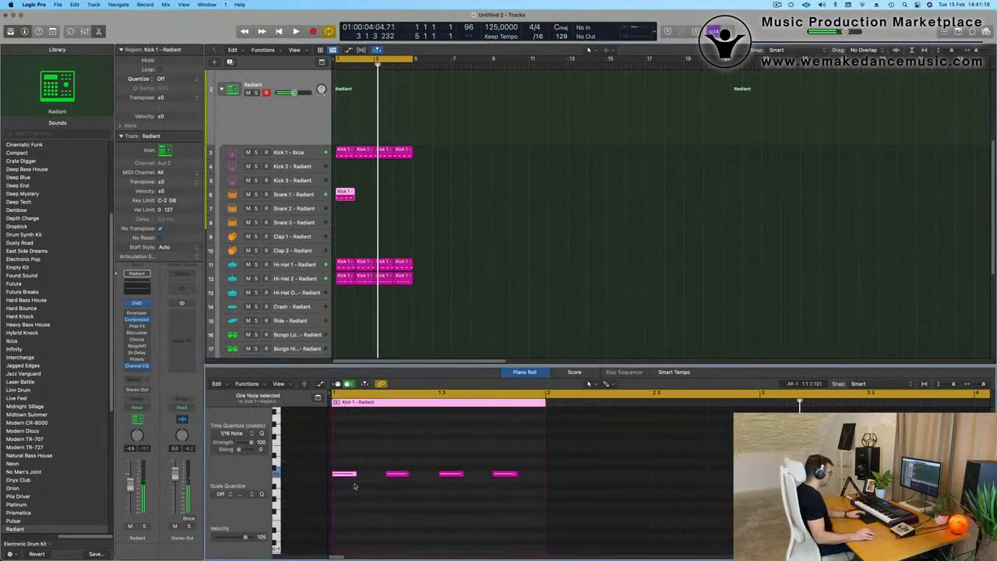
left_click_drag(396, 461, 527, 519)
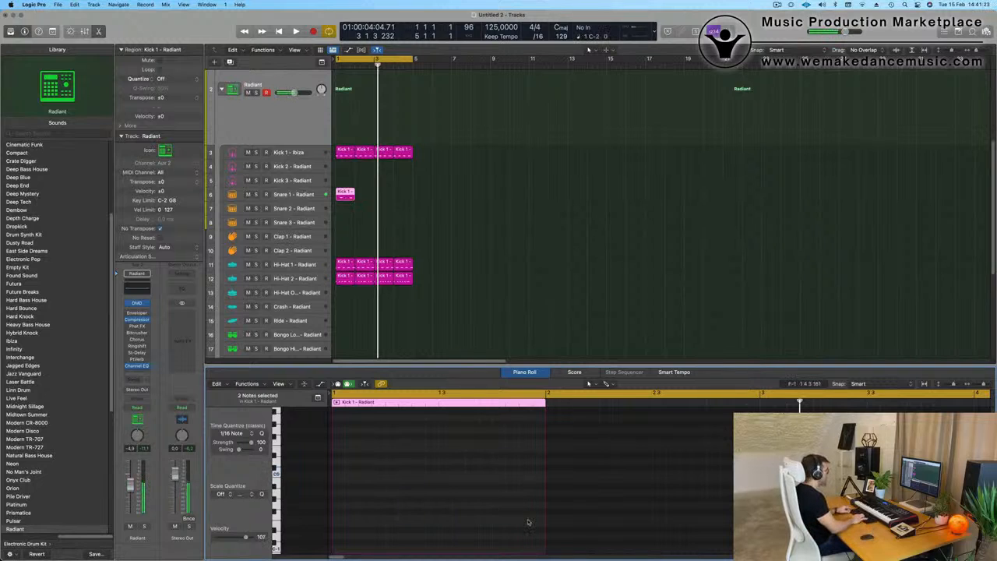
Step: Repeat the Snare 1 region three times to fill four bars and lower the track's volume to about -15.2 dB during playback
left_click_drag(461, 192, 309, 209)
key("super+r")
key("super+r")
key("super+r")
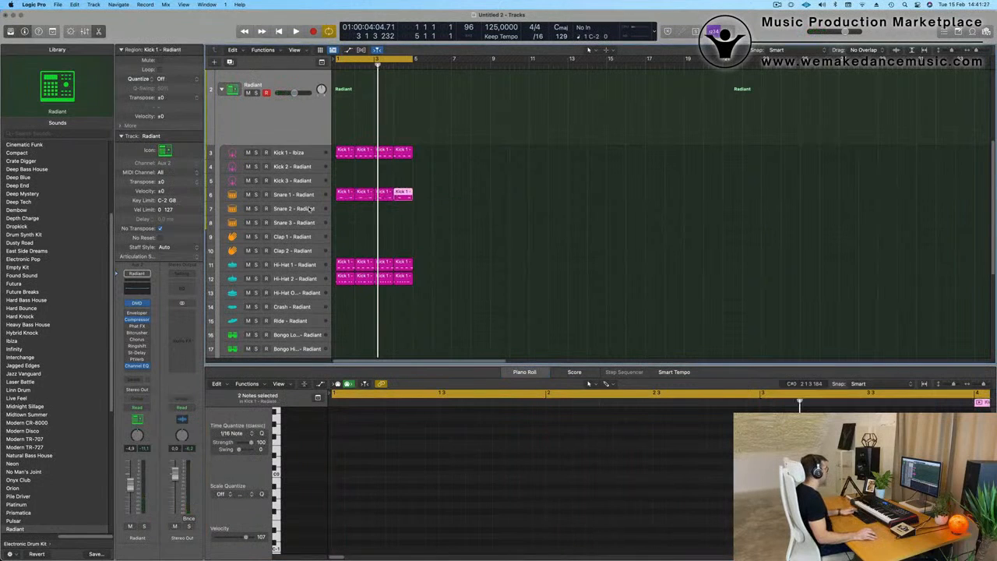
key("space")
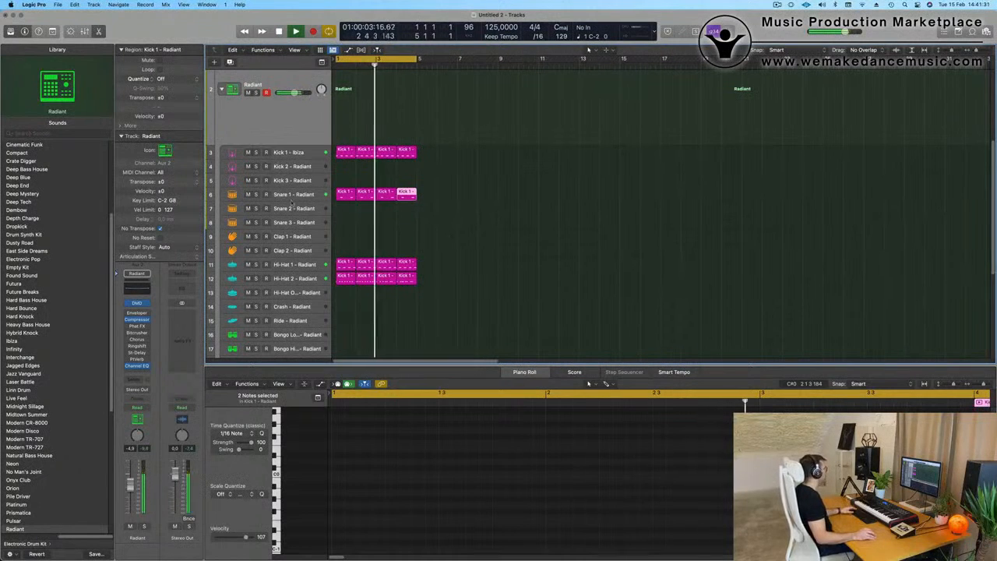
left_click(295, 195)
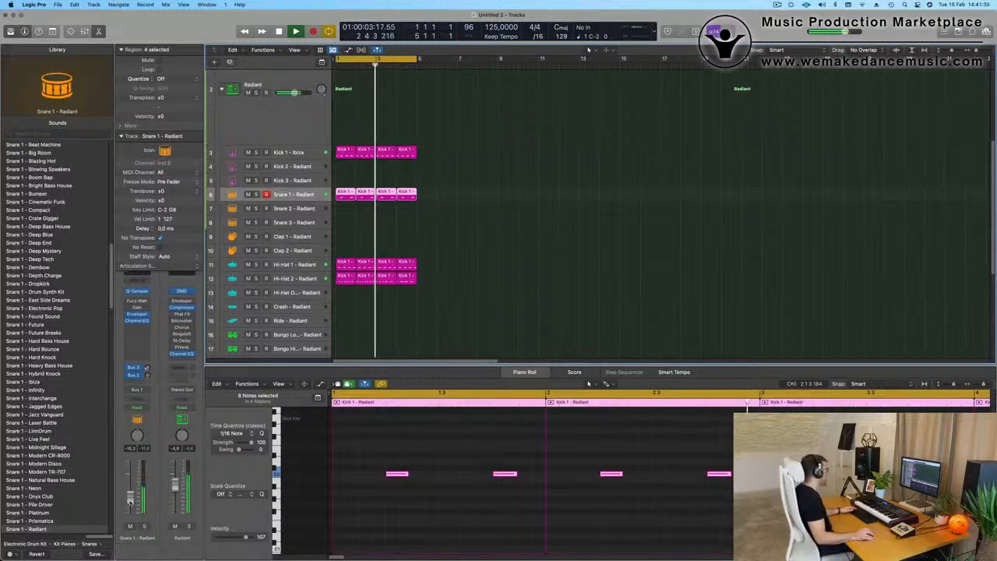
Step: Copy the bar 1 Hi-Hat 2 region to the Bongo High track and select that track while it plays
scroll(414, 228, "down", 3)
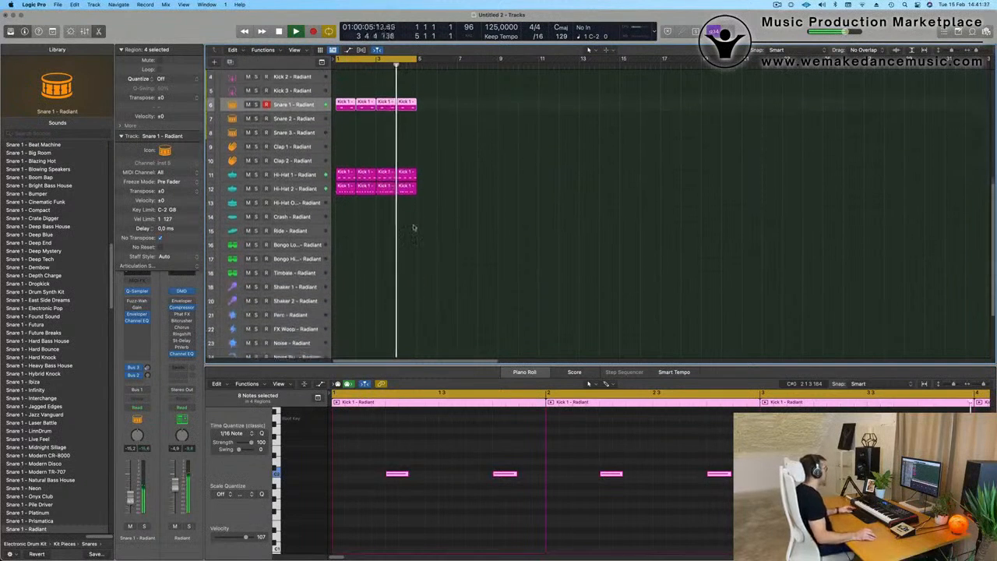
scroll(412, 218, "down", 1)
left_click(348, 164)
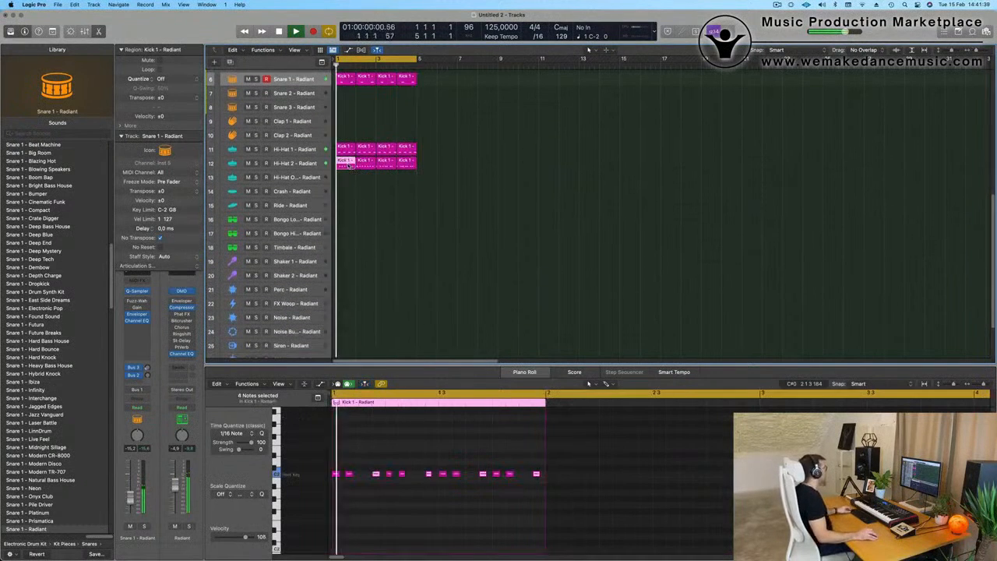
left_click_drag(348, 164, 347, 232)
left_click(306, 233)
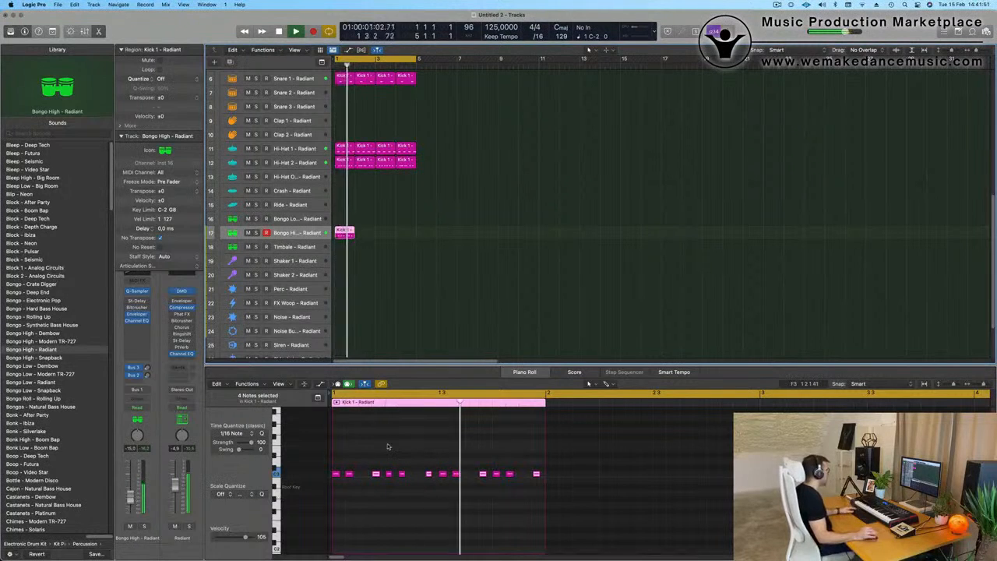
Step: Delete the Bongo High notes after beat 1, keeping its first, second and fourth sixteenths, and play the pattern
left_click(402, 473)
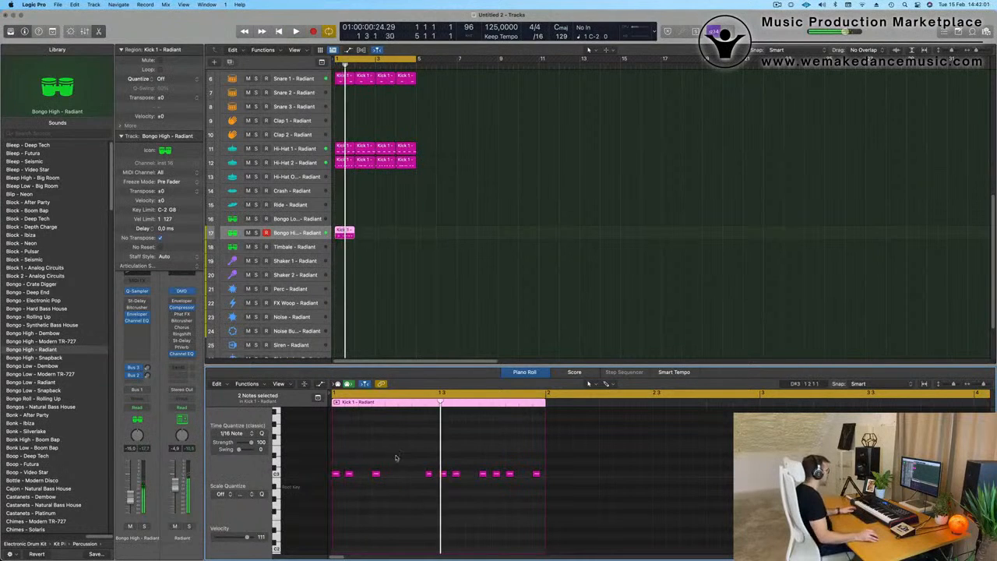
left_click_drag(400, 454, 607, 517)
key("space")
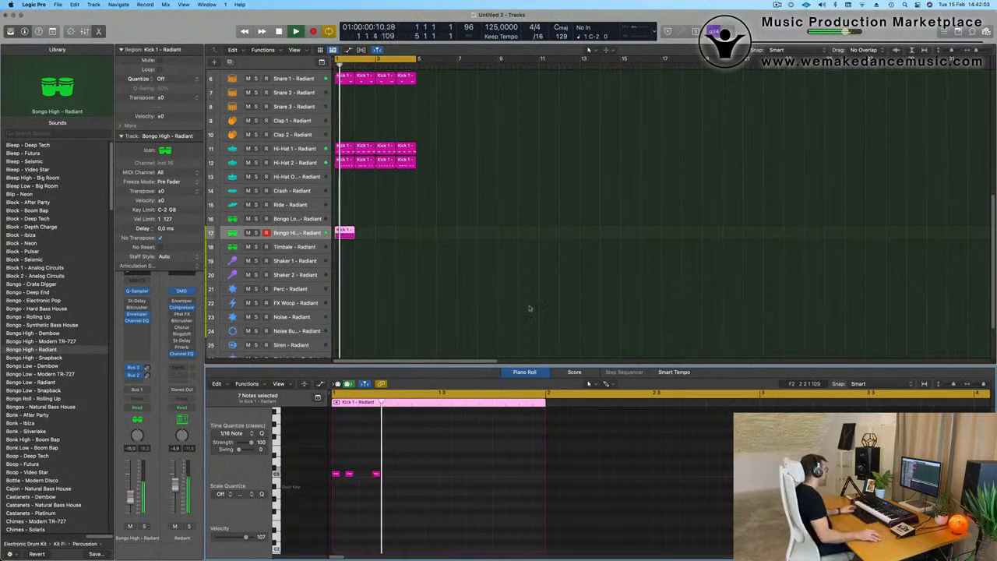
Step: Repeat the Bongo High region three times to fill four bars
left_click(343, 232)
key("super+r")
key("super+r")
key("super+r")
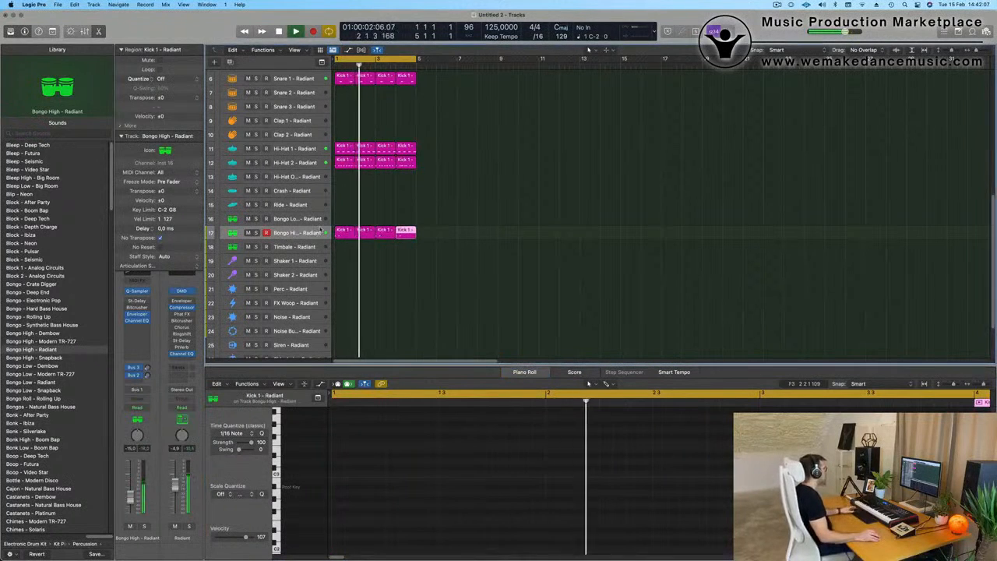
left_click(385, 239)
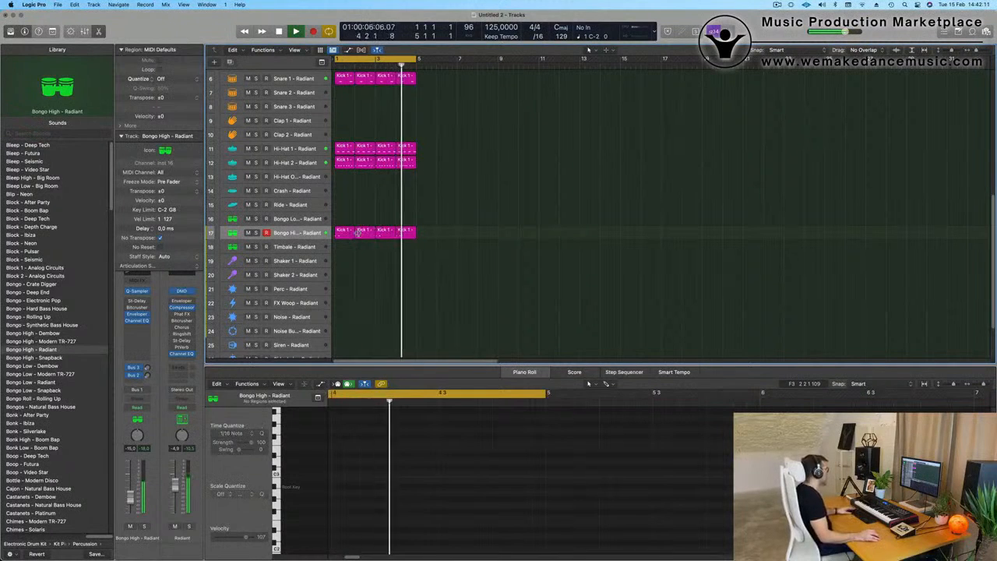
Step: Copy the bar 1 Bongo High region to the Perc track, shift its notes nine sixteenths later and delete the middle note
left_click_drag(344, 231, 344, 288)
left_click_drag(408, 462, 330, 488)
key("alt+Right")
key("alt+Right")
key("alt+Right")
key("alt+Right")
key("alt+Right")
key("alt+Right")
key("alt+Right")
key("alt+Right")
key("alt+Right")
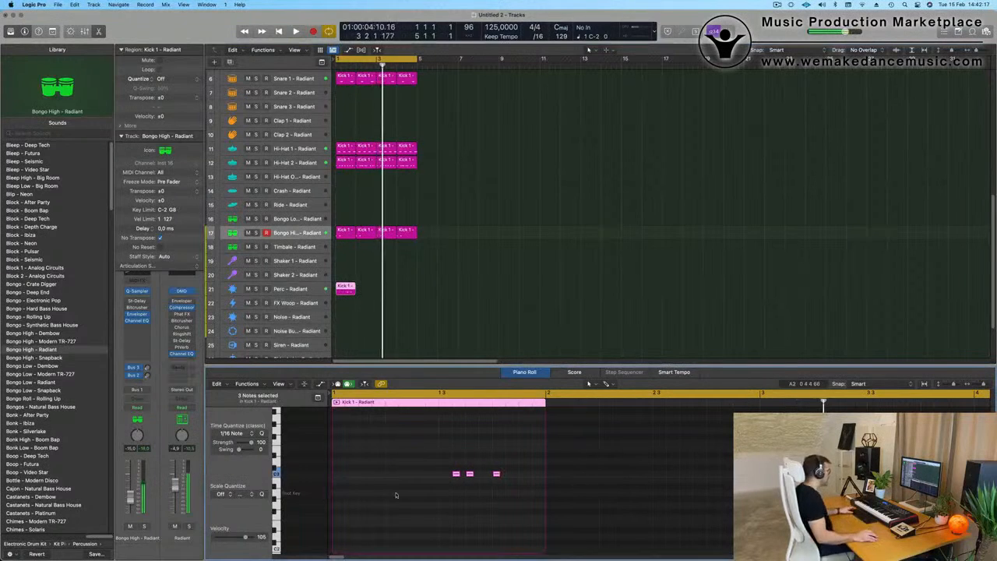
left_click(470, 474)
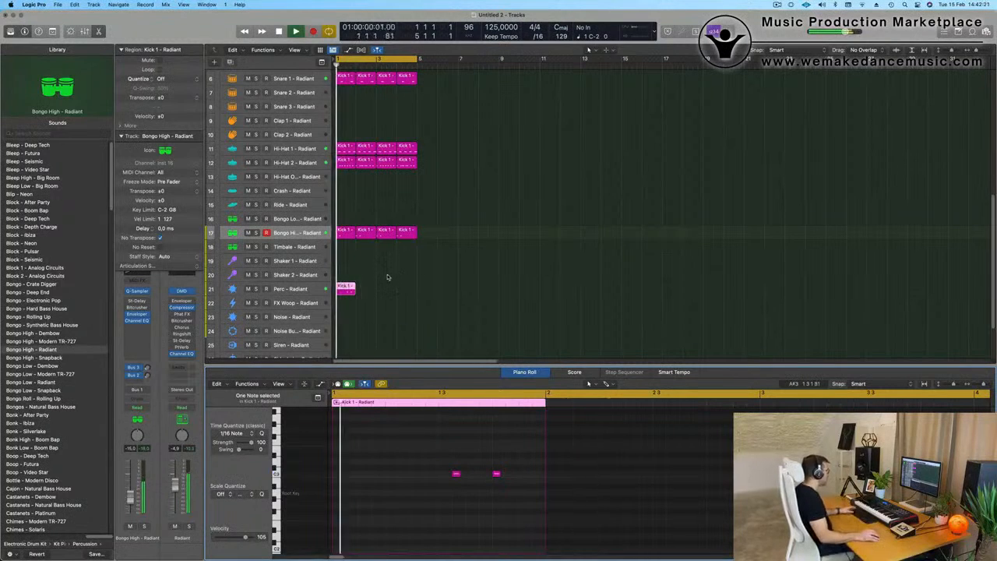
Step: Repeat the Perc region three times to fill four bars and lower the Perc track's volume
key("super+r")
key("super+r")
key("super+r")
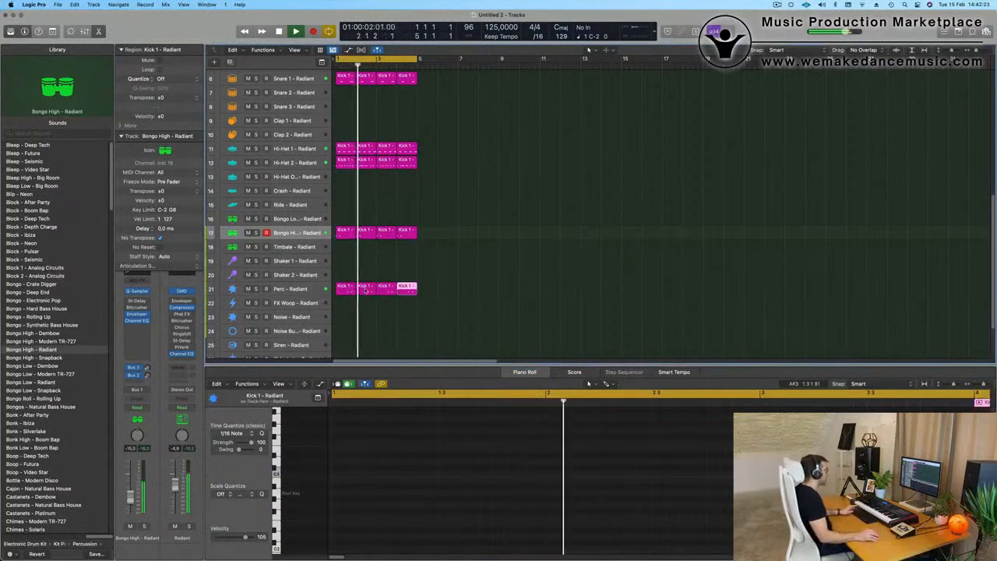
left_click(375, 281)
left_click(311, 288)
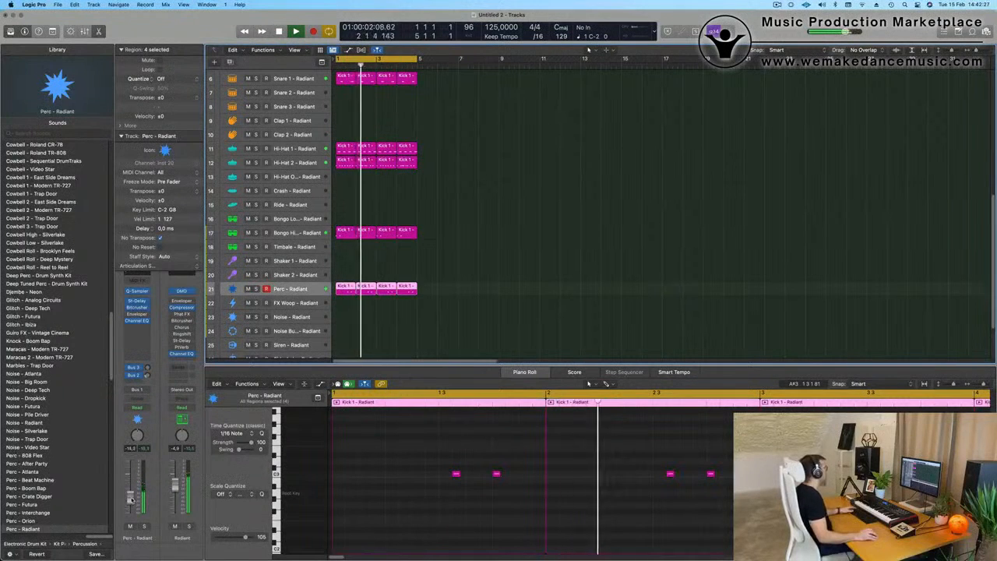
Step: Duplicate the Object In Motion synth track with its channel settings and restart playback
scroll(442, 273, "up", 4)
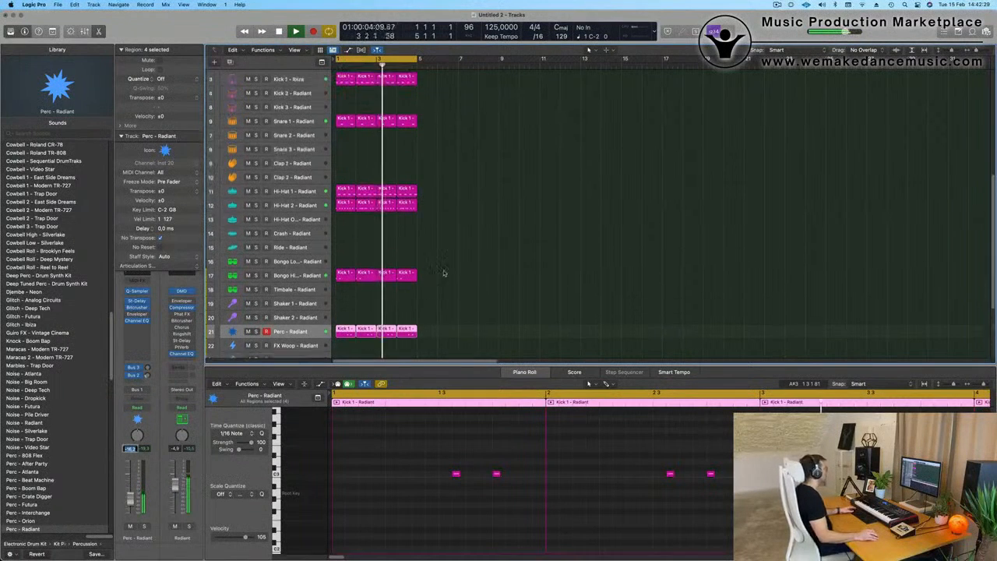
scroll(443, 271, "right", 3)
scroll(451, 266, "down", 2)
scroll(454, 265, "down", 2)
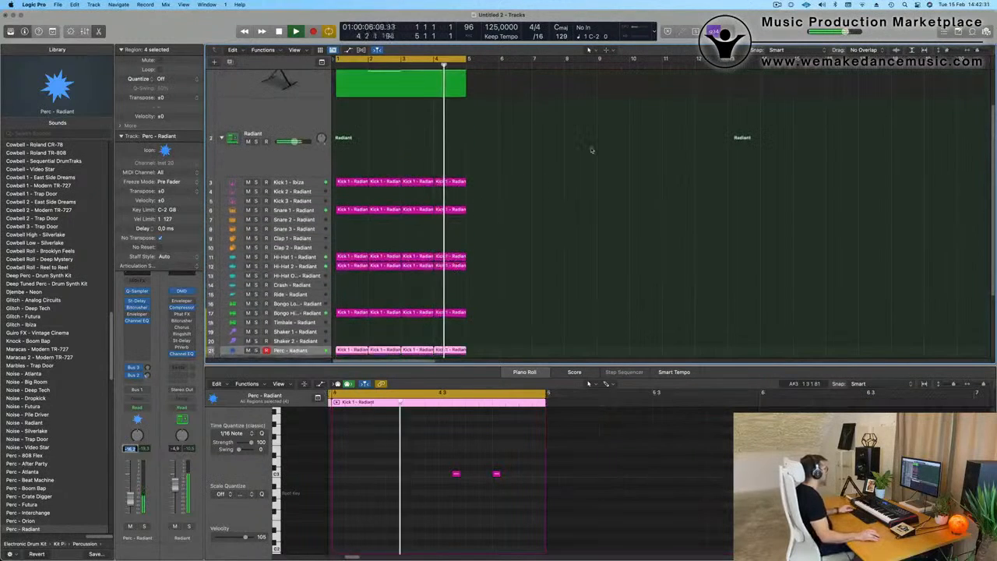
scroll(591, 152, "up", 4)
left_click(593, 150)
left_click(243, 110)
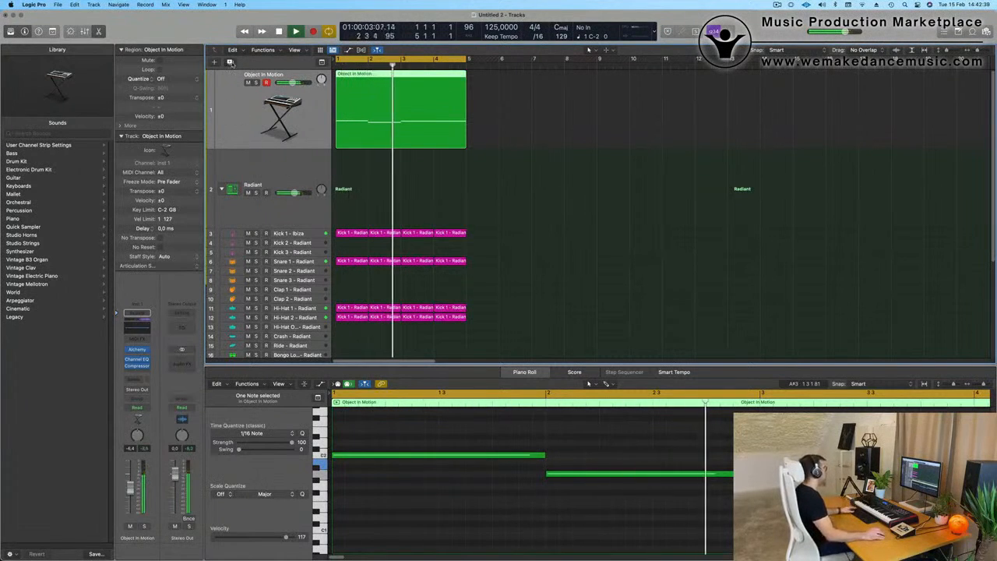
left_click(230, 61)
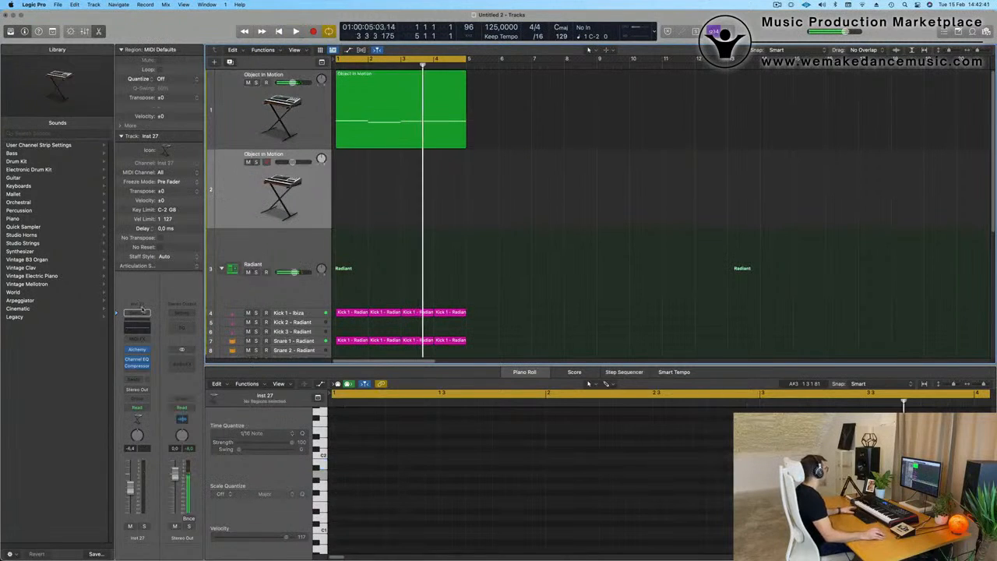
key("space")
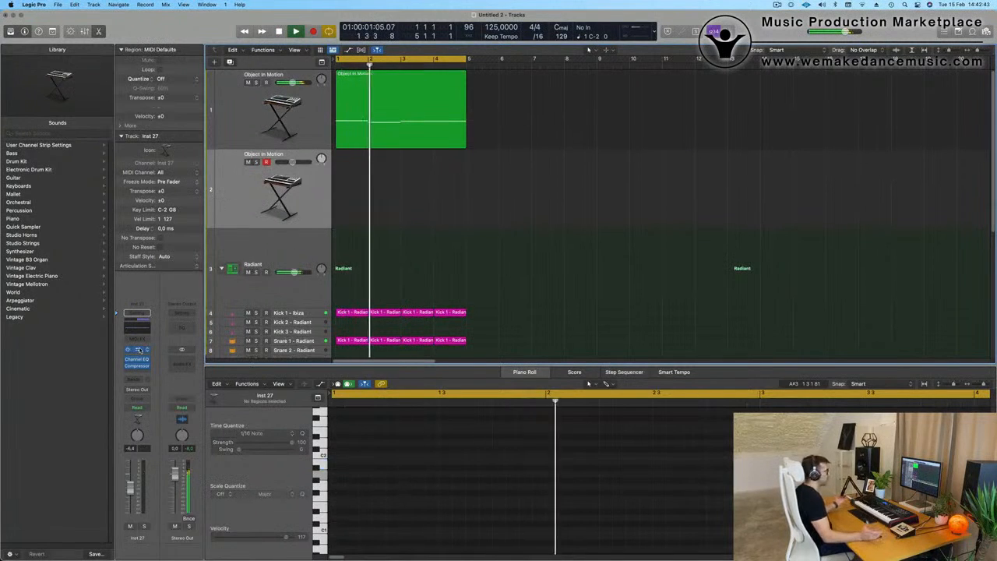
Step: Load the Heavy Pulse Bass preset from the Oblique Structures bass category into the duplicated track's Alchemy synth
left_click(139, 350)
left_click_drag(428, 110, 361, 8)
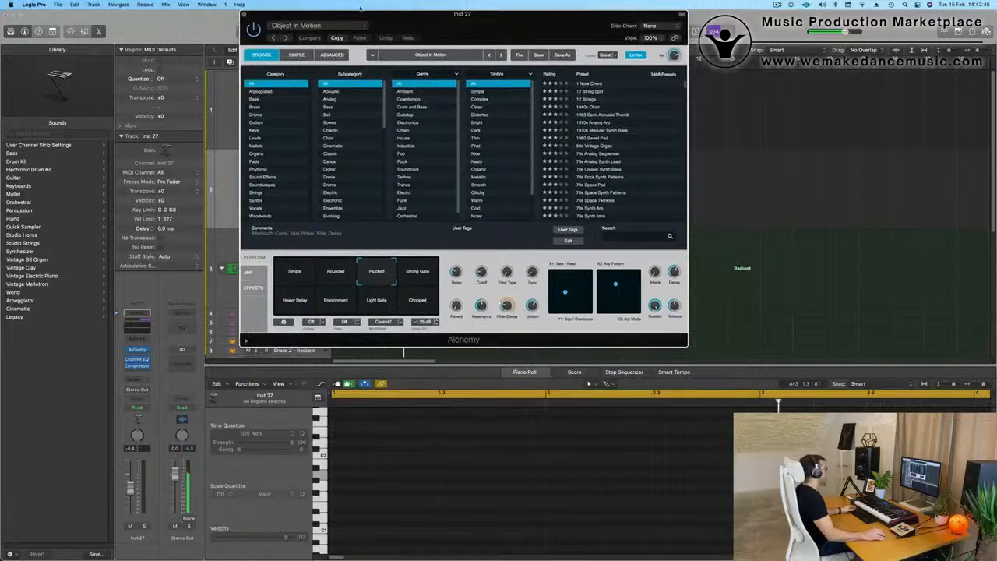
left_click(344, 28)
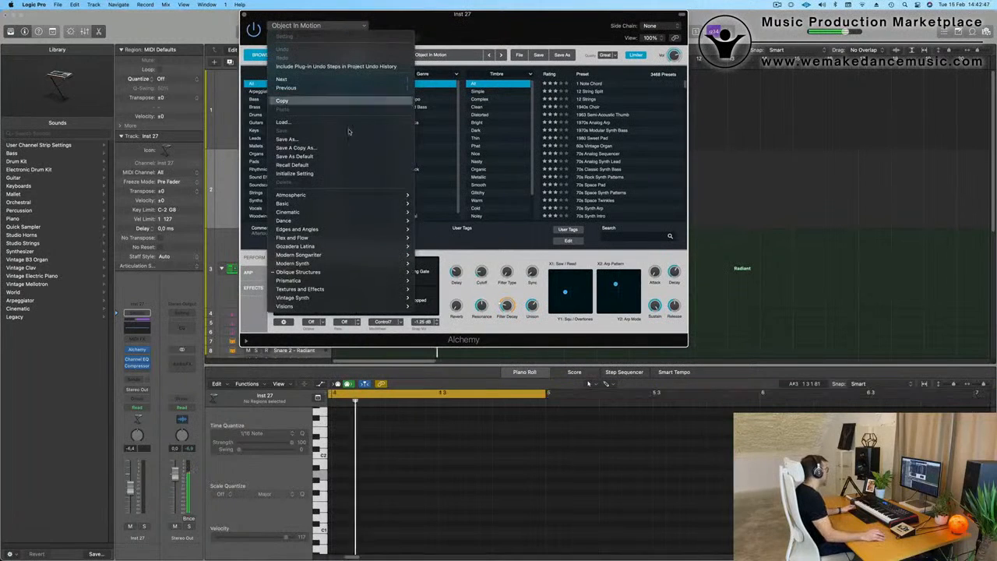
mouse_move(366, 206)
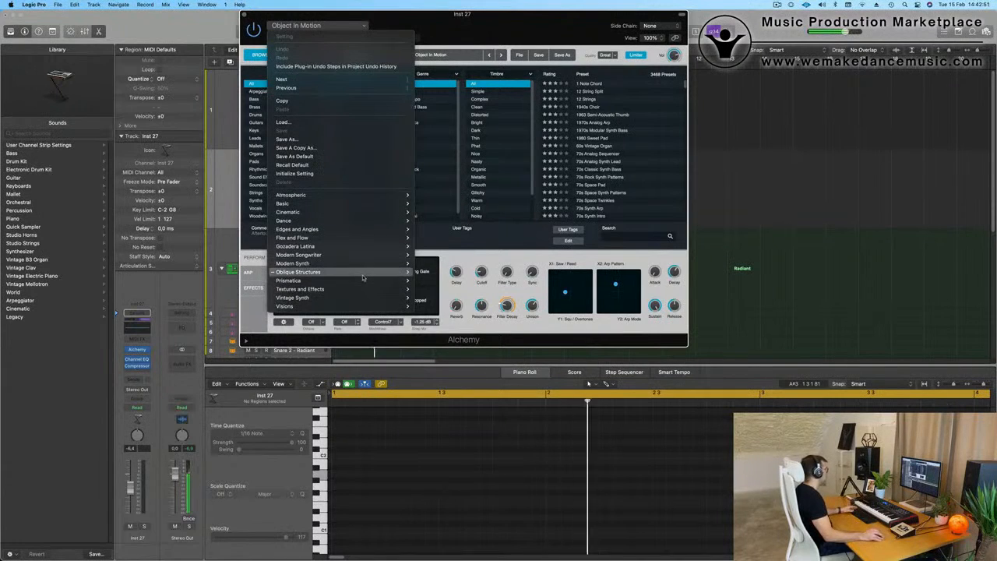
mouse_move(382, 272)
mouse_move(444, 281)
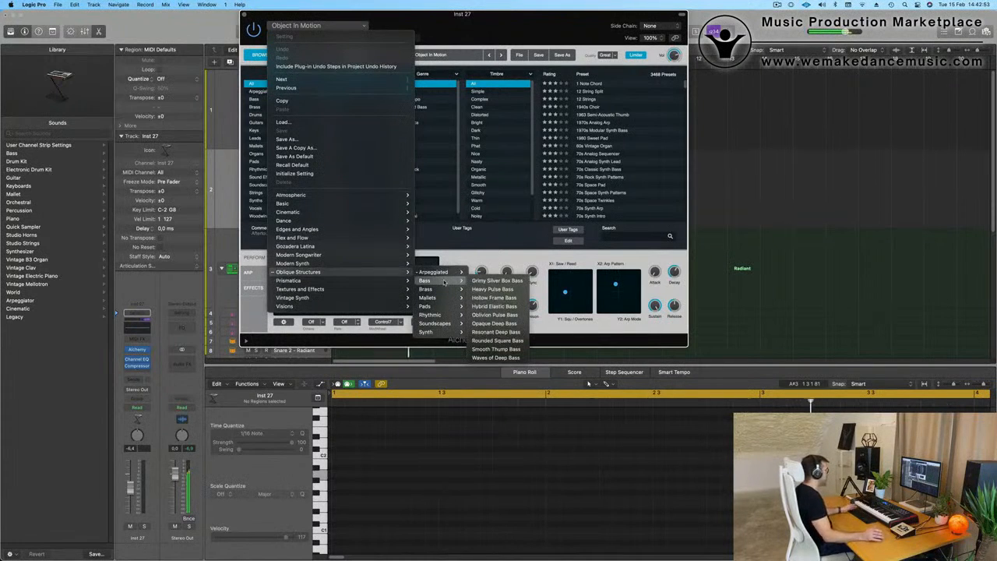
left_click(498, 290)
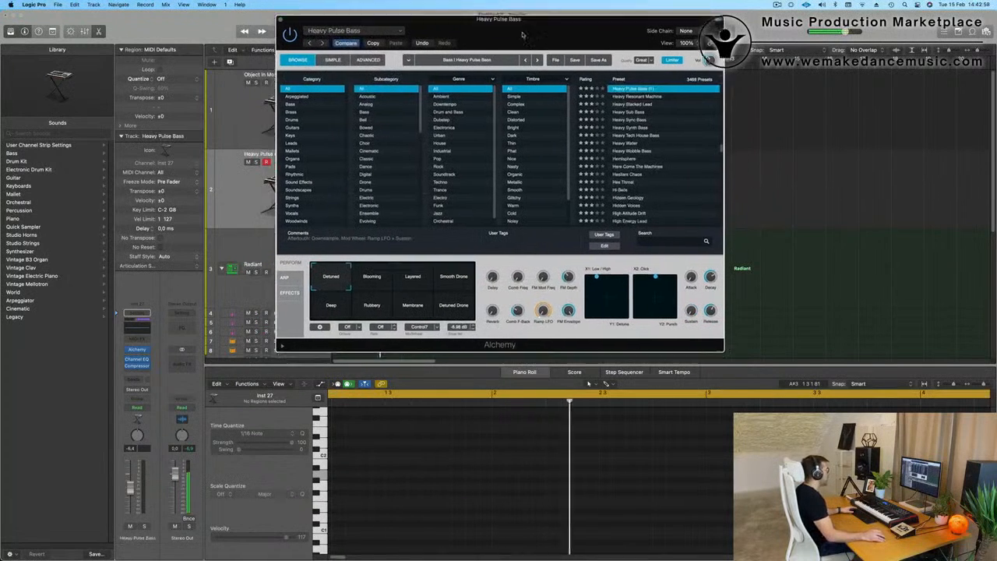
Step: Switch Heavy Pulse Bass to the Blooming variation and raise the track's volume to about -2.3 dB while auditioning it
left_click_drag(486, 29, 540, 63)
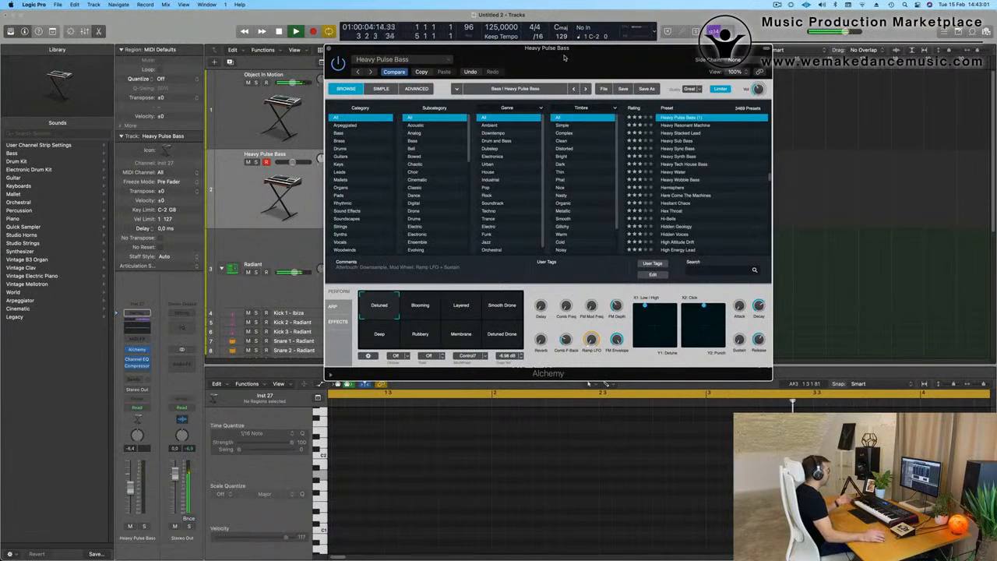
scroll(651, 131, "up", 3)
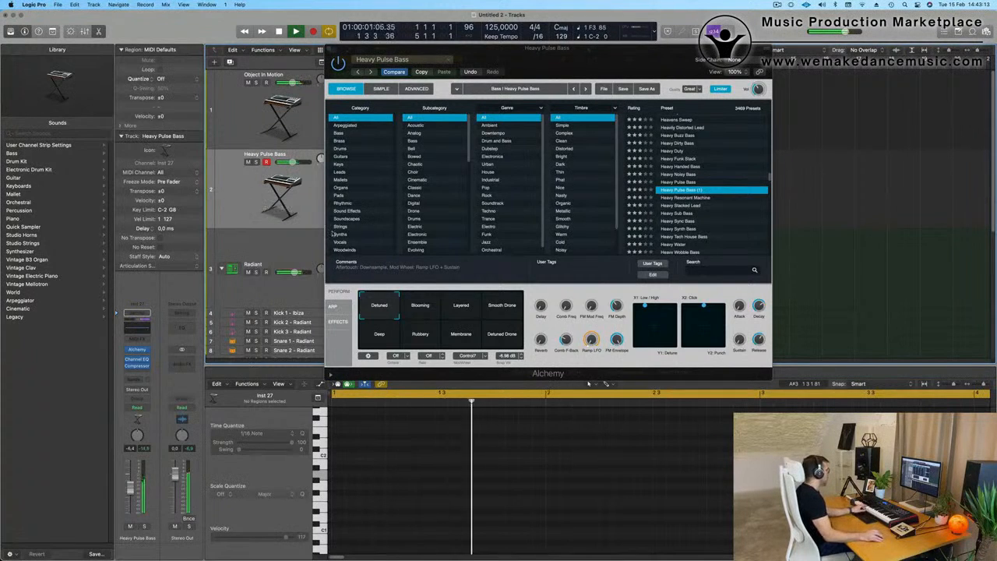
left_click(405, 305)
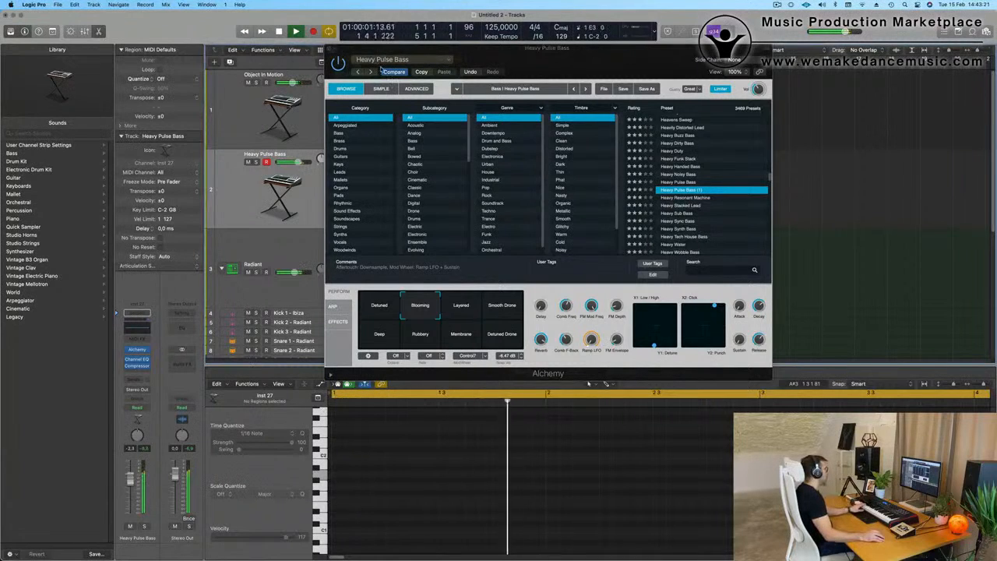
Step: Load the Opaque Deep Bass preset from the Oblique Structures bass category into the bass track's Alchemy synth
left_click(393, 61)
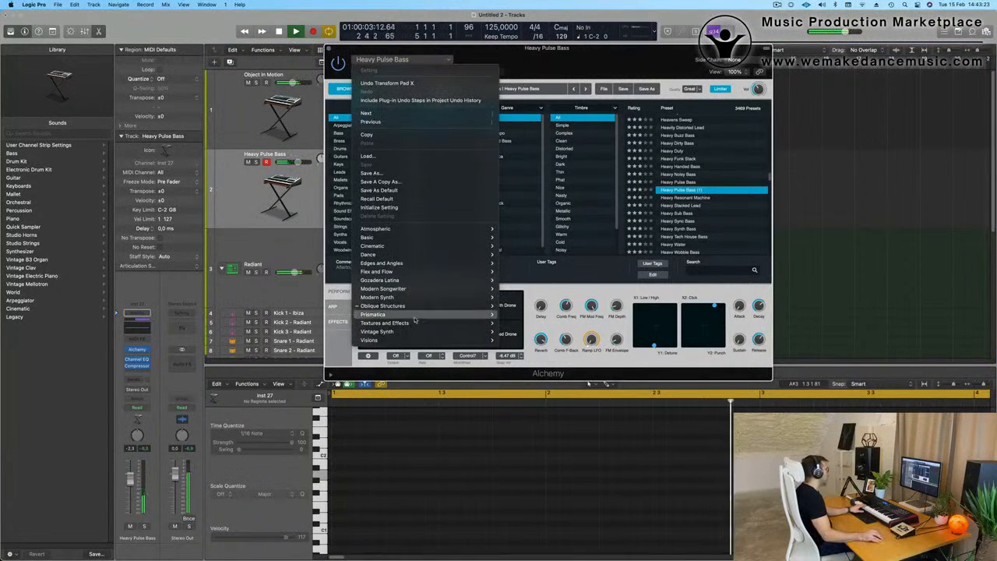
mouse_move(423, 311)
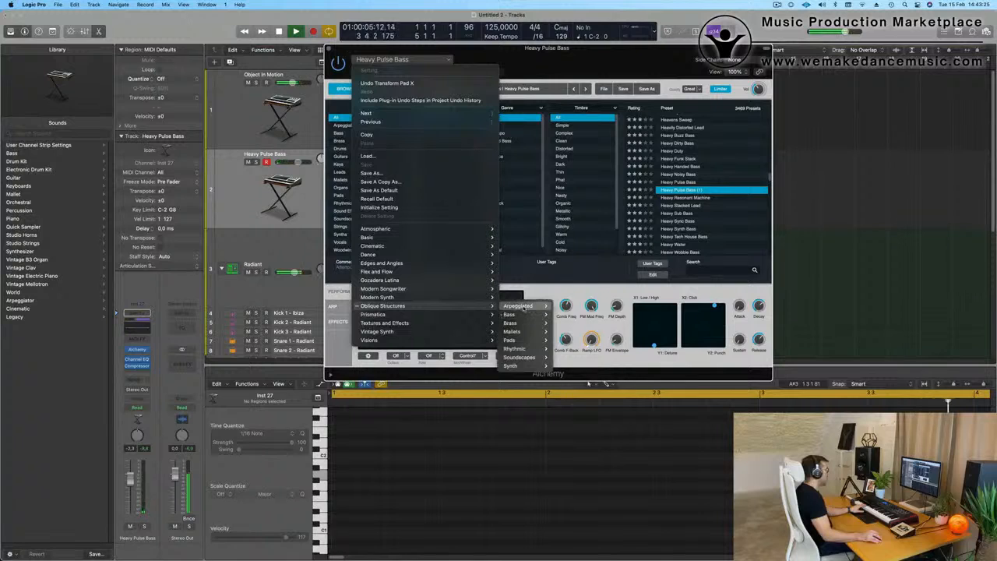
mouse_move(521, 307)
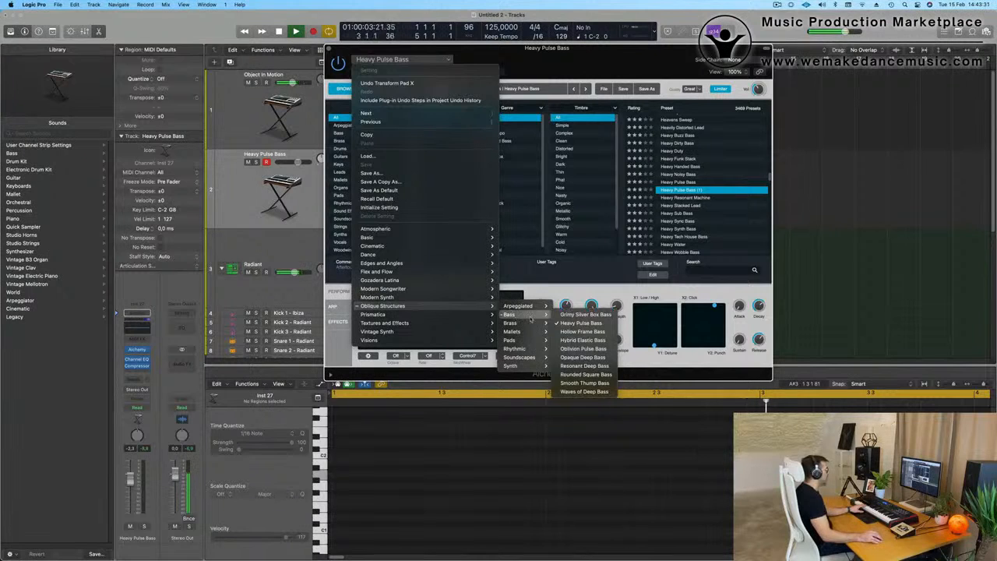
left_click(571, 359)
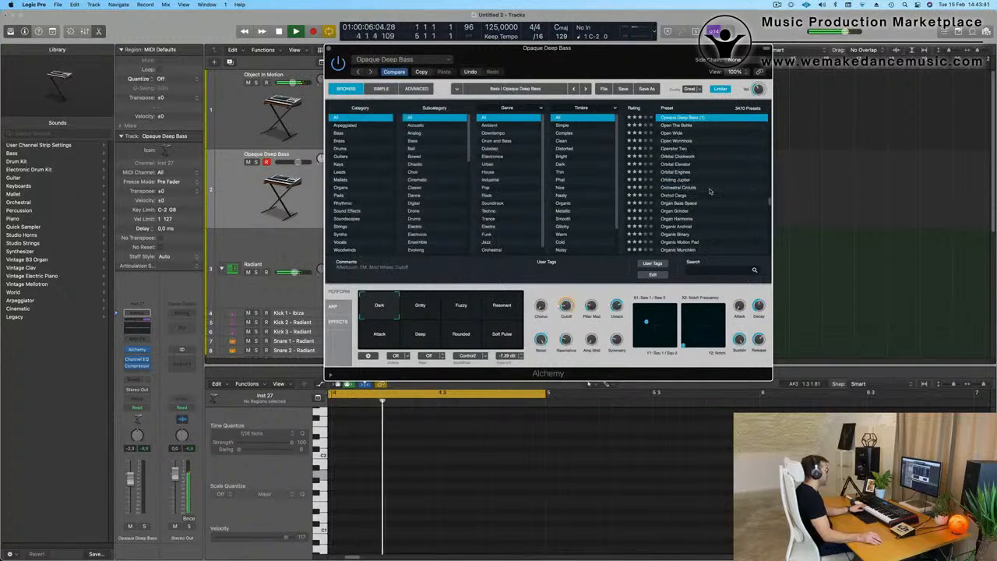
scroll(654, 187, "up", 3)
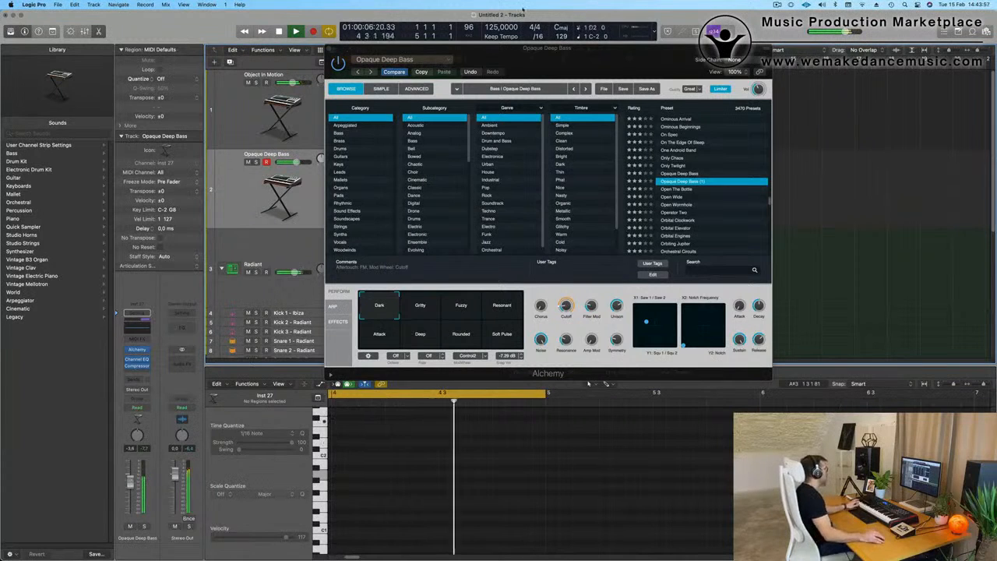
Step: Copy the four-bar Object In Motion region onto the Opaque Deep Bass track at the same position
left_click_drag(556, 52, 827, 75)
left_click(390, 92)
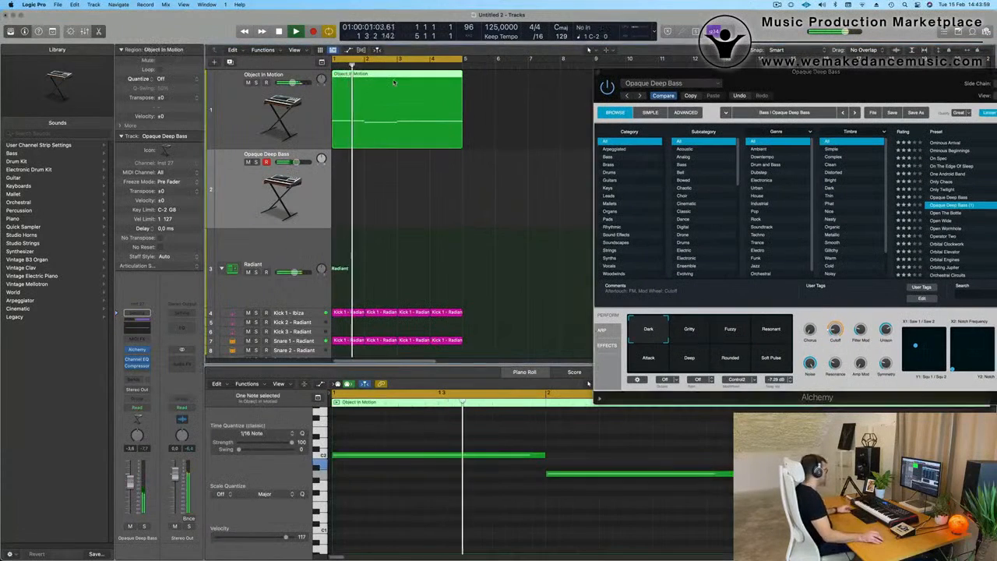
left_click_drag(391, 92, 391, 181)
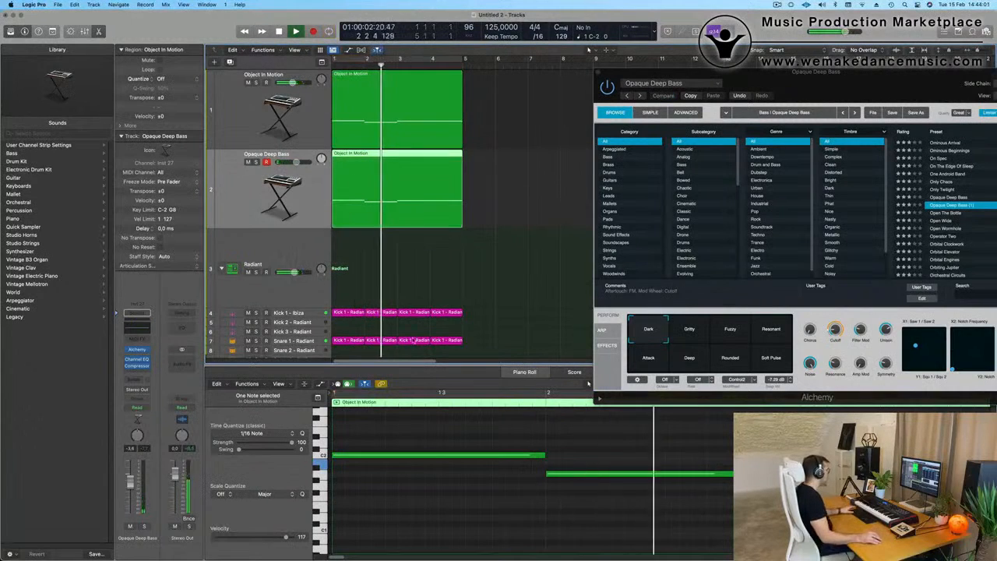
left_click(460, 293)
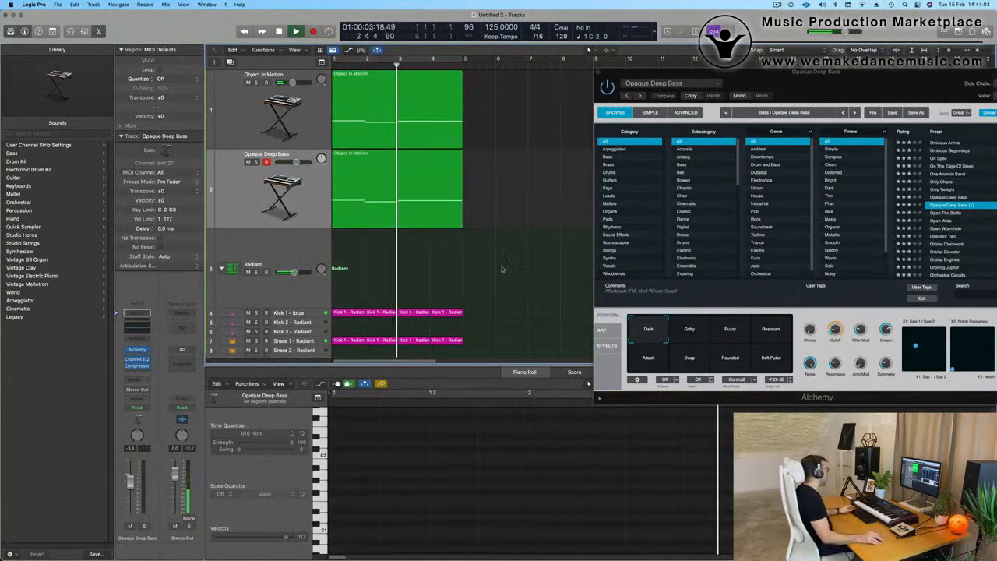
Step: Turn the four-bar cycle range back on and restart playback from the beginning of the loop
key("space")
key("space")
scroll(481, 241, "down", 3)
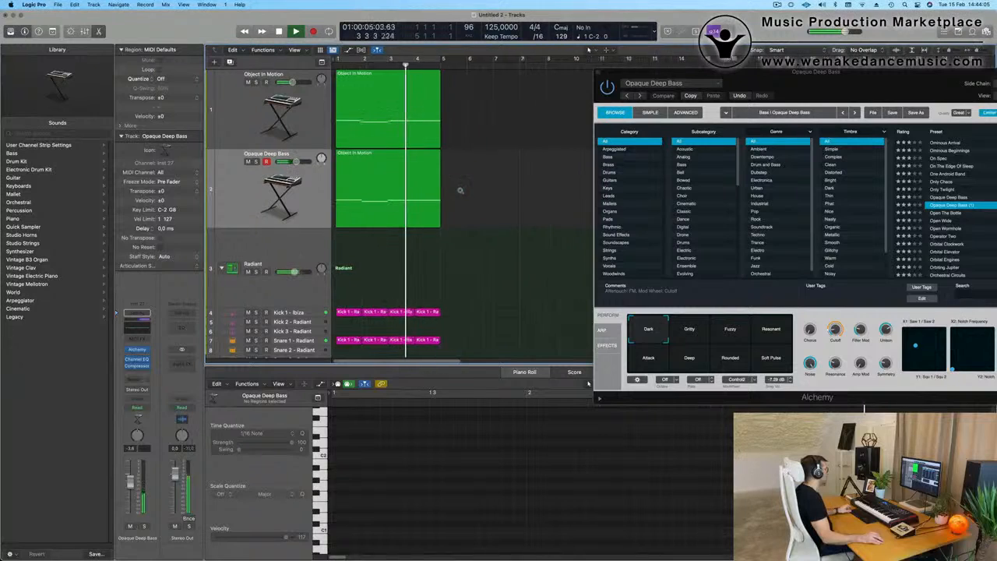
key("space")
left_click(377, 59)
key("space")
Step: Transpose all notes of the copied region on the Opaque Deep Bass track up one octave
left_click(389, 177)
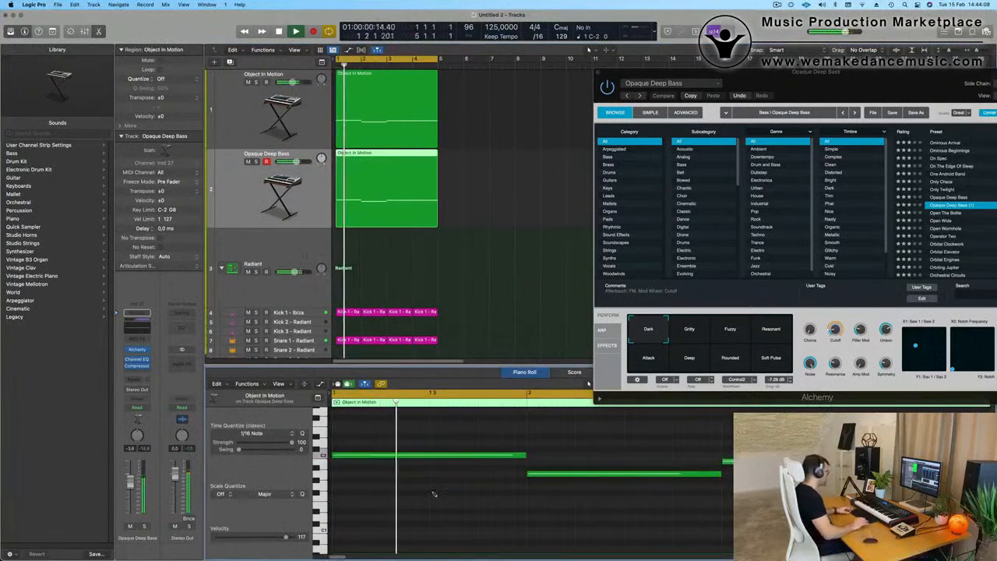
key("super+a")
key("alt+shift+Up")
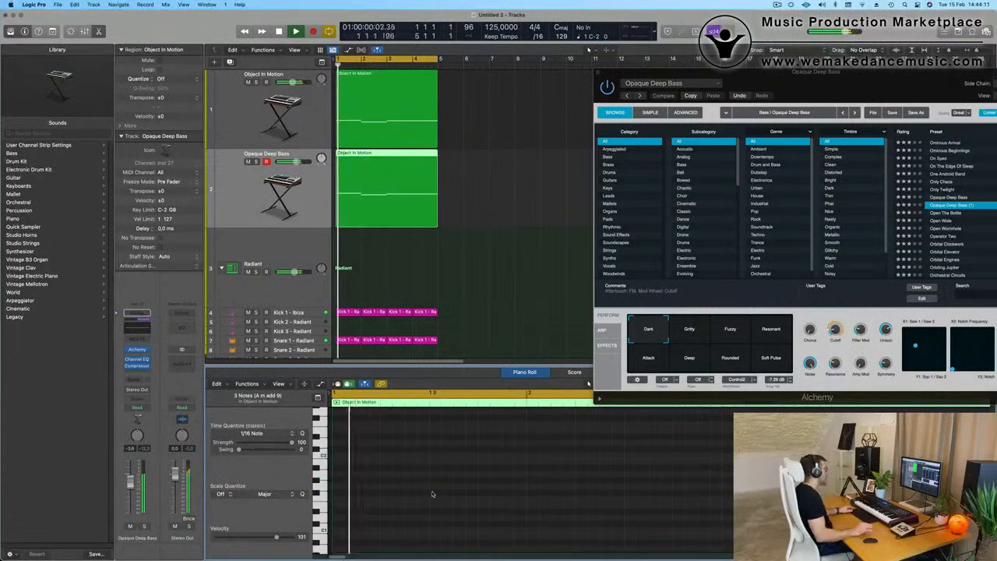
Step: Audition the Opaque Deep Bass variations, such as Gritty, Resonant, Rounded, Deep and Attack, over the loop, then return to Dark
left_click_drag(816, 78, 593, 123)
left_click(485, 380)
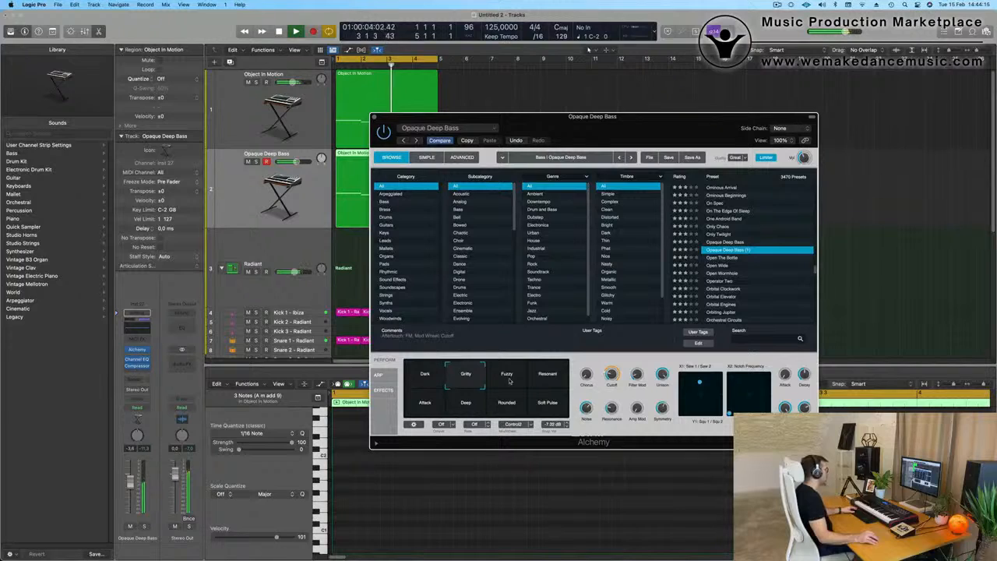
left_click(510, 381)
left_click(545, 378)
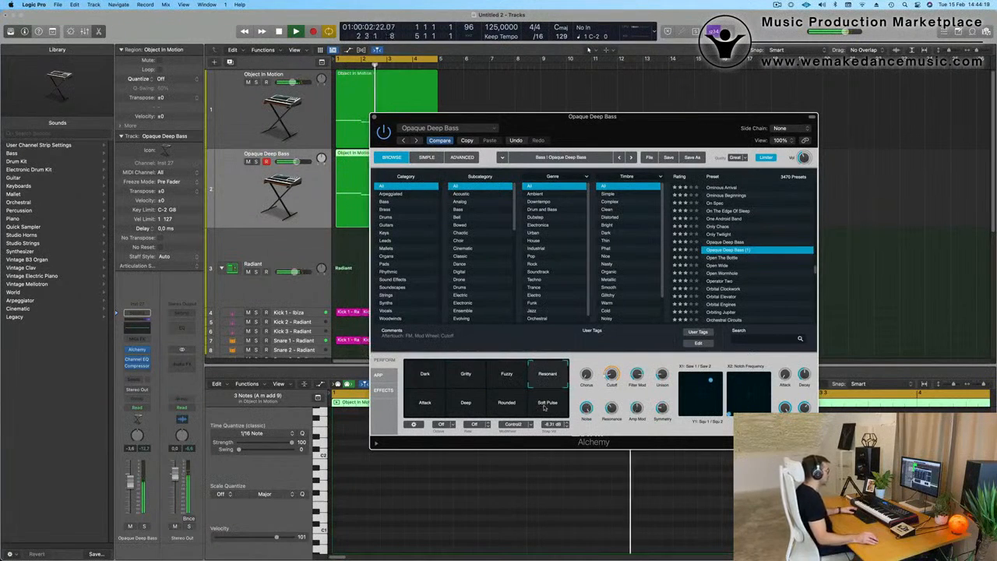
left_click(542, 406)
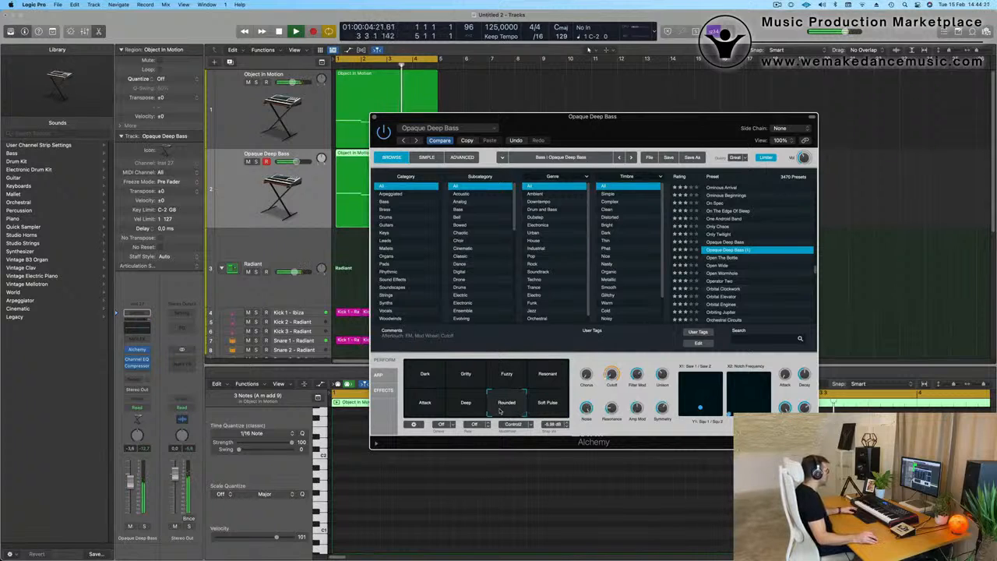
left_click(468, 409)
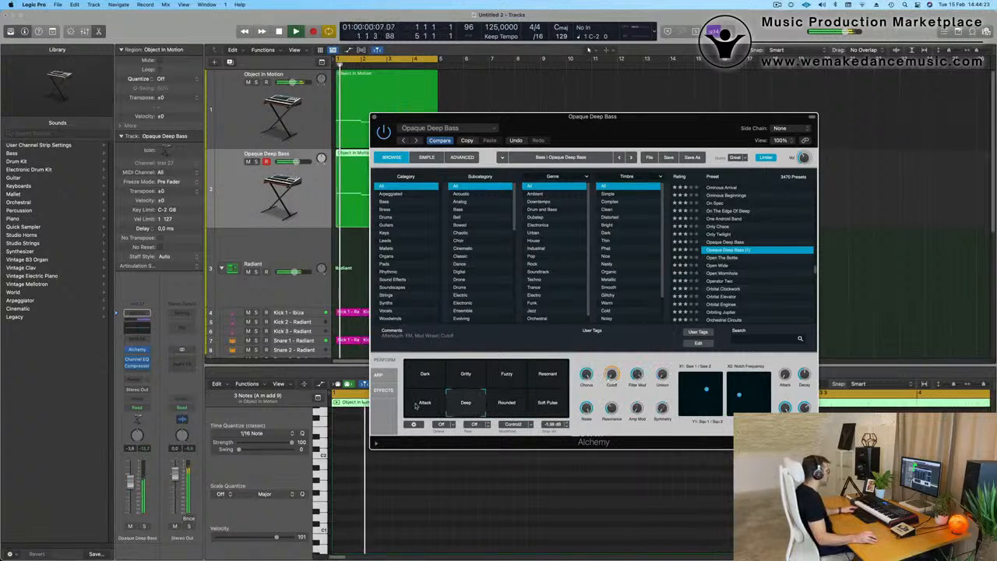
left_click(420, 405)
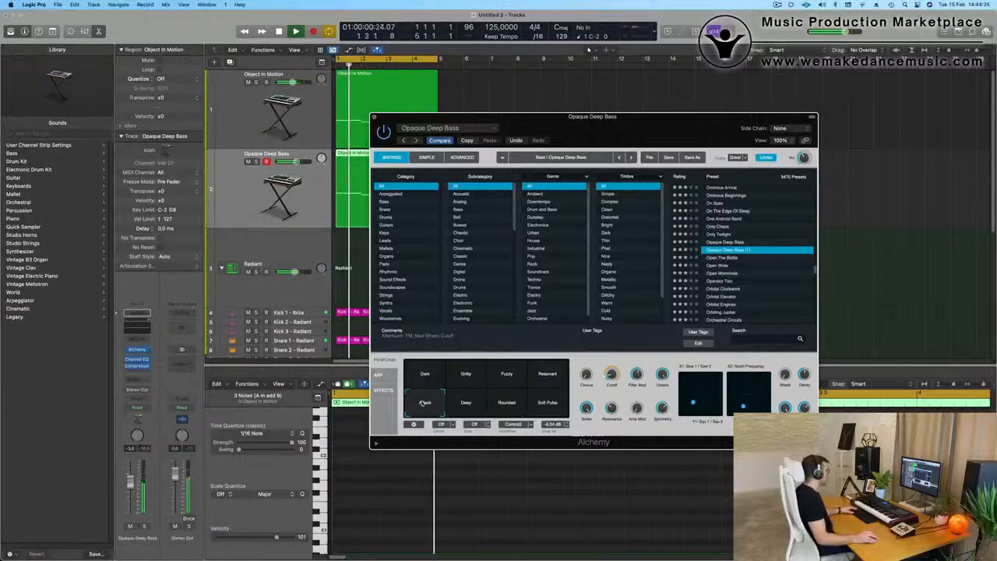
left_click(529, 376)
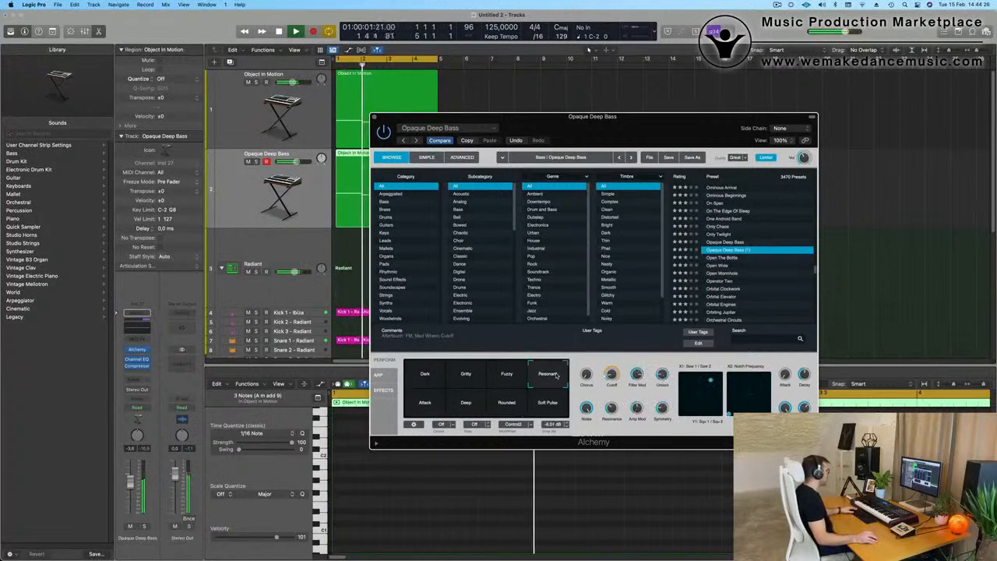
left_click(507, 375)
left_click(423, 377)
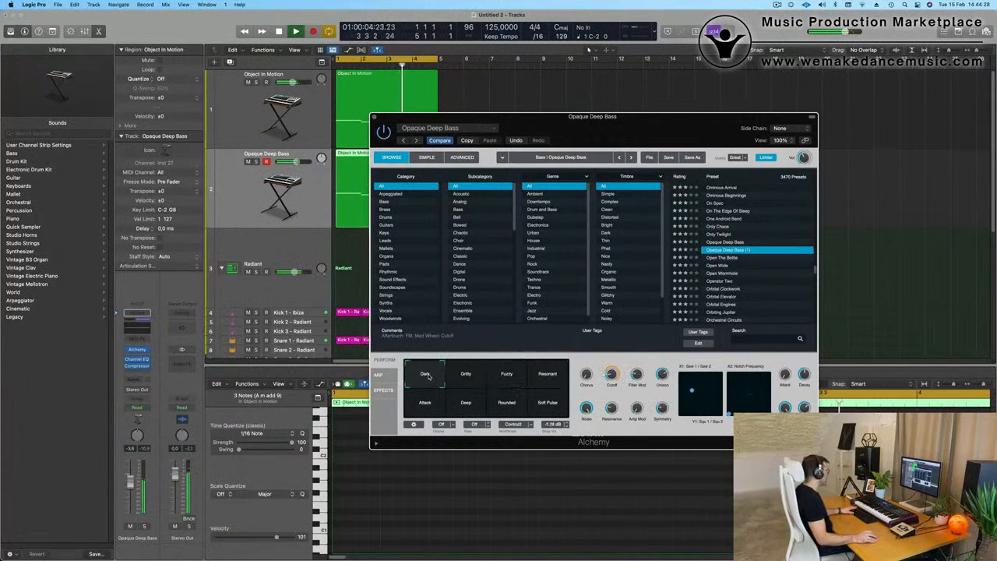
key("space")
key("space")
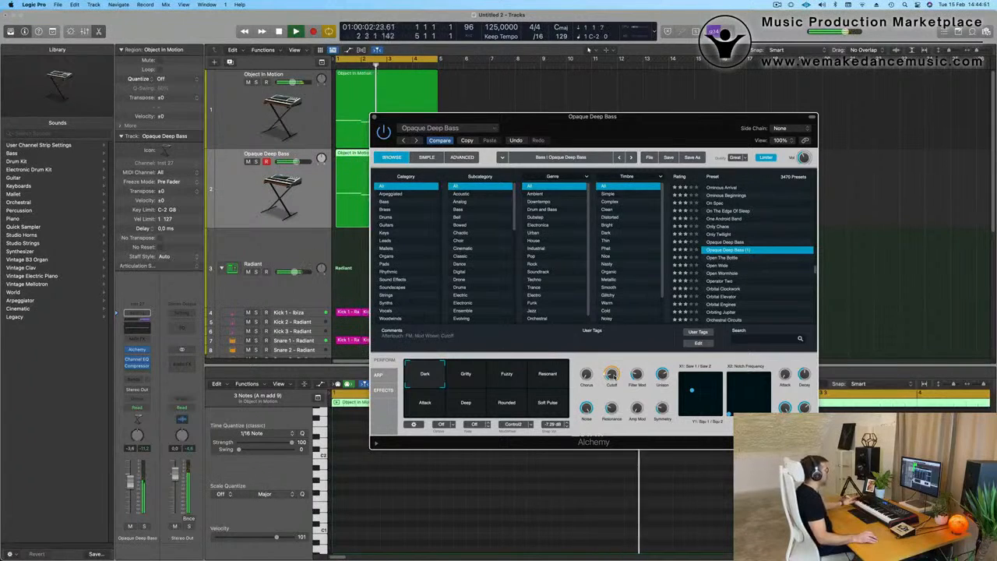
Step: In the Object In Motion track's Channel EQ, apply a low cut at 87.5 Hz with 18 dB/Oct and boost 155 Hz by 1 dB
left_click_drag(660, 117, 736, 56)
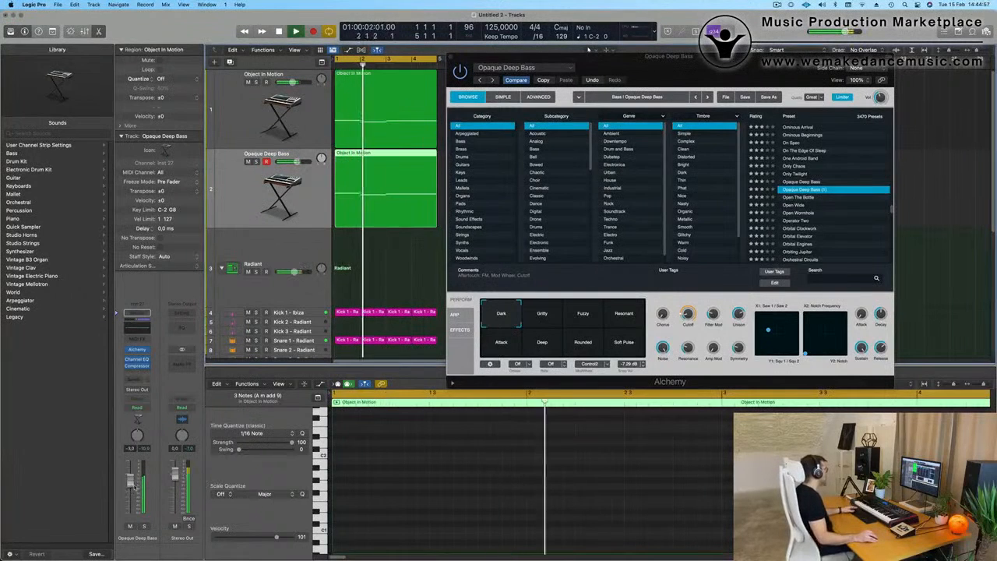
key("Up")
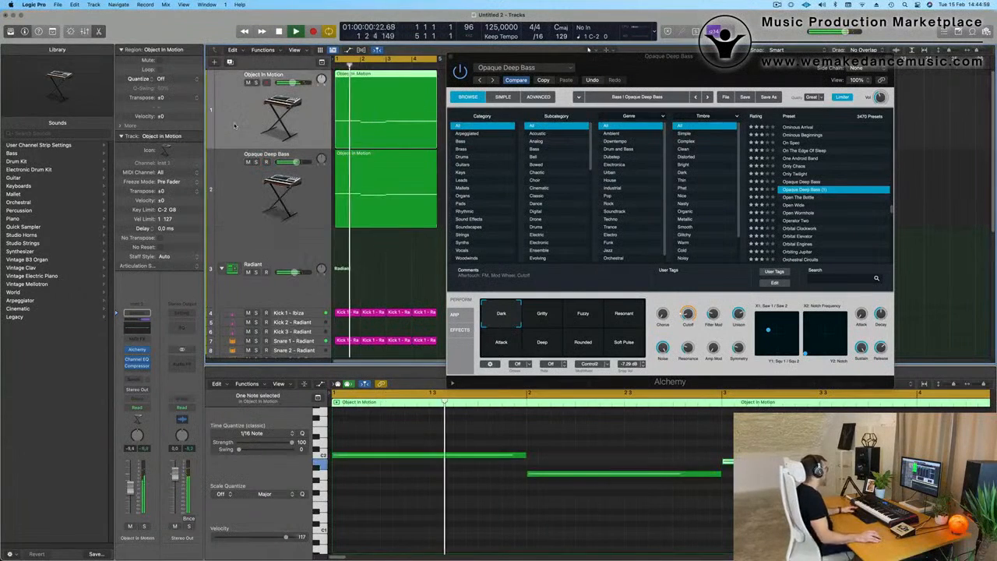
left_click(136, 327)
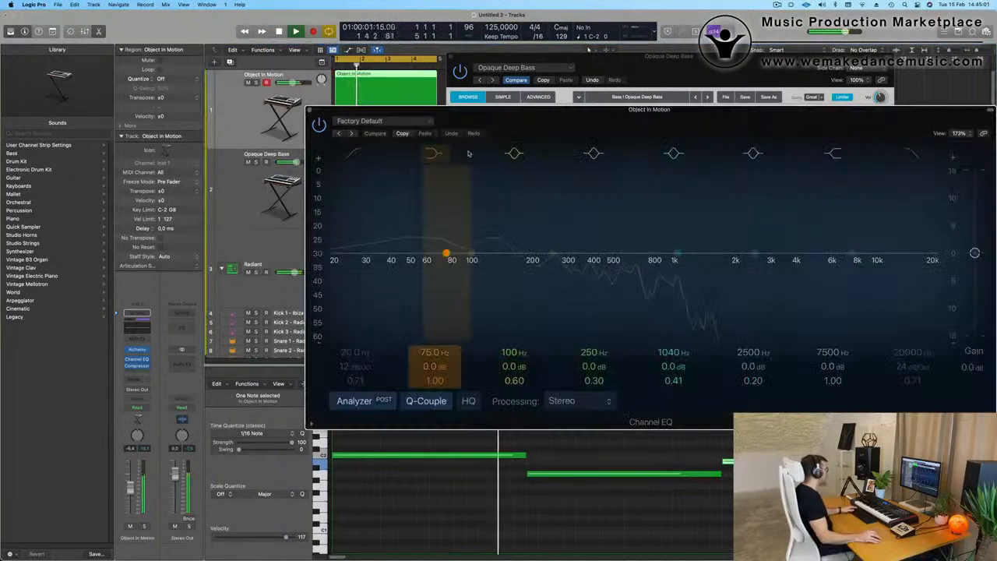
left_click_drag(347, 230, 429, 228)
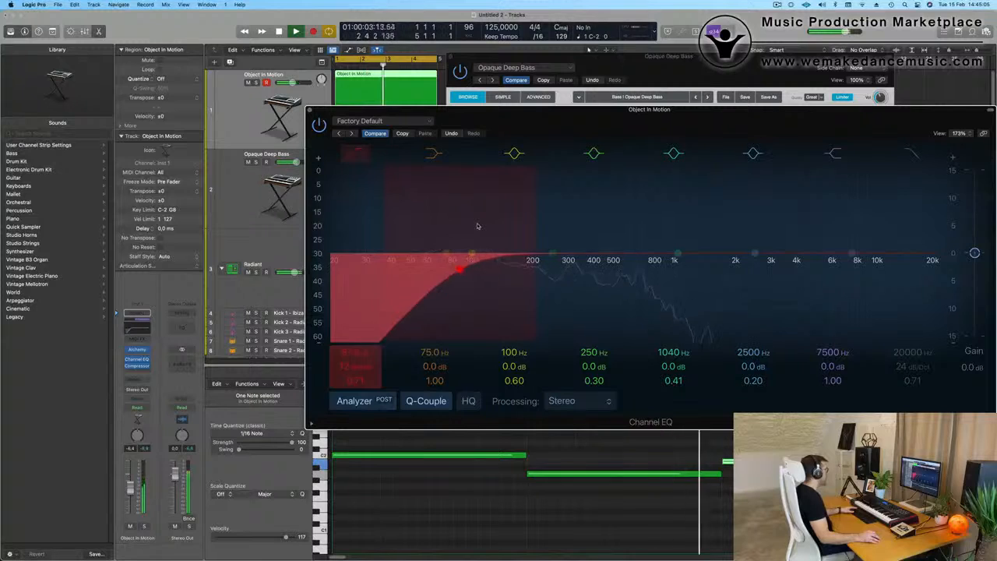
left_click_drag(552, 255, 510, 250)
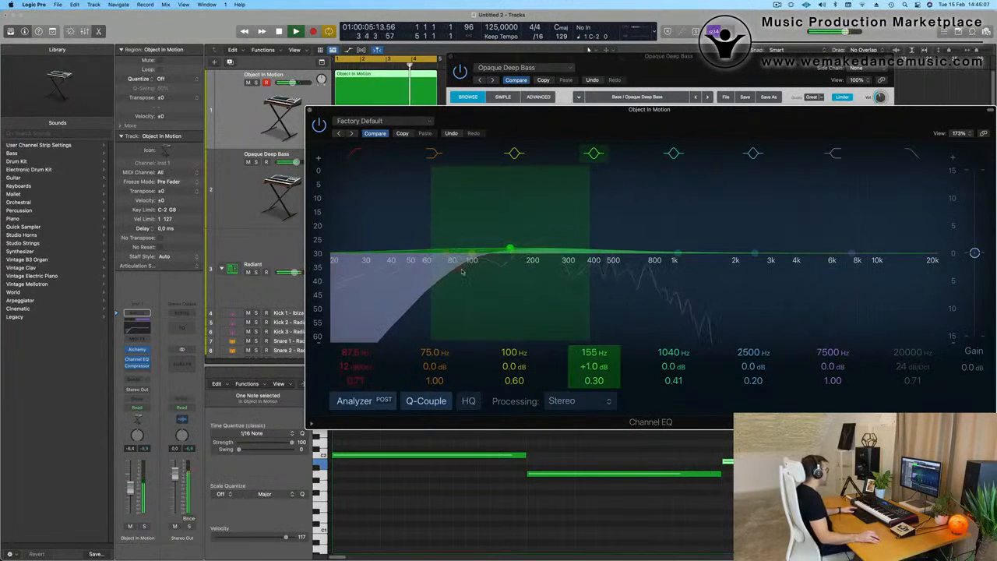
left_click_drag(355, 366, 356, 360)
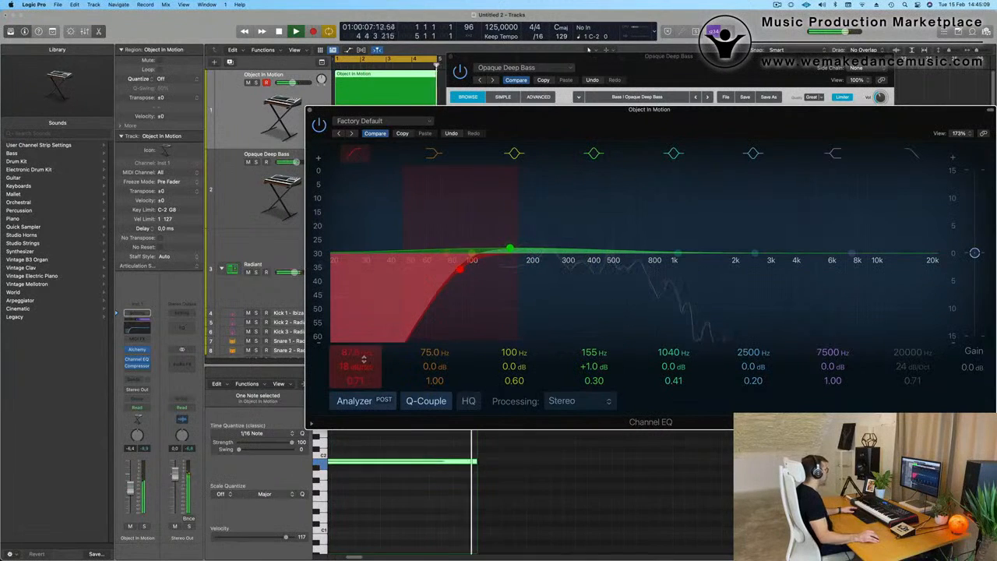
left_click_drag(344, 116, 282, 158)
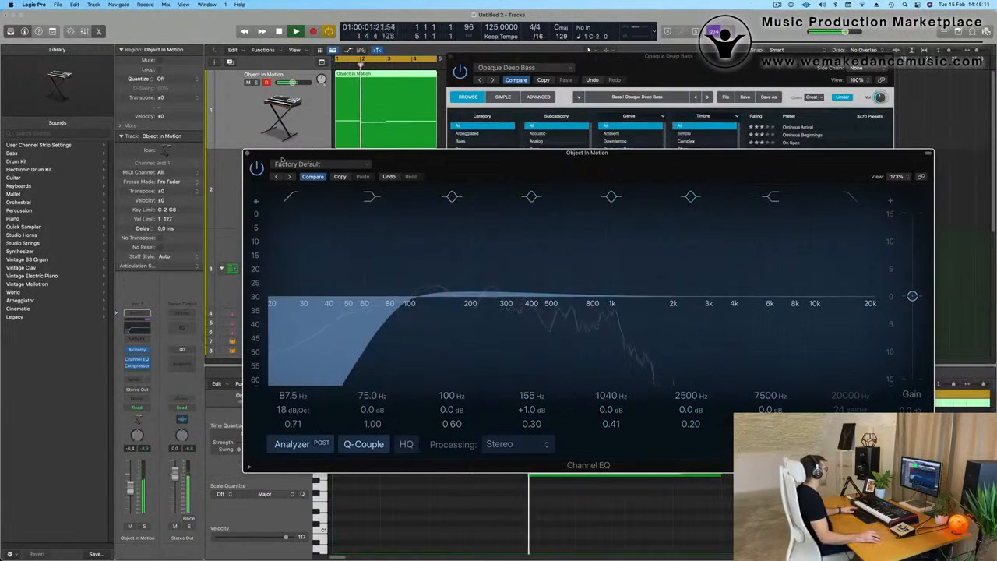
left_click(248, 153)
Step: Open the Object In Motion track's Alchemy synth and change the arpeggiator to a different pattern
left_click_drag(659, 60, 699, 369)
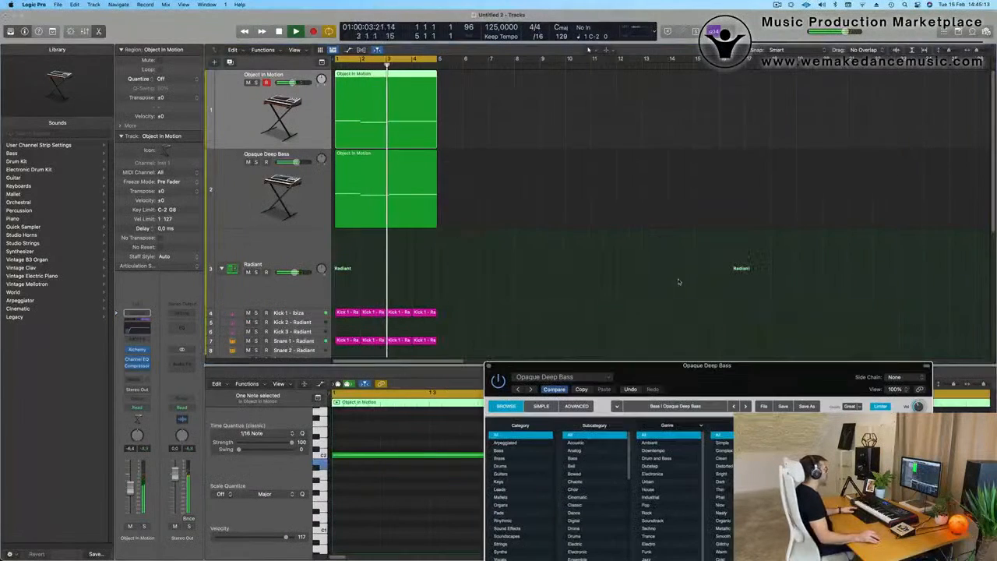
left_click(232, 118)
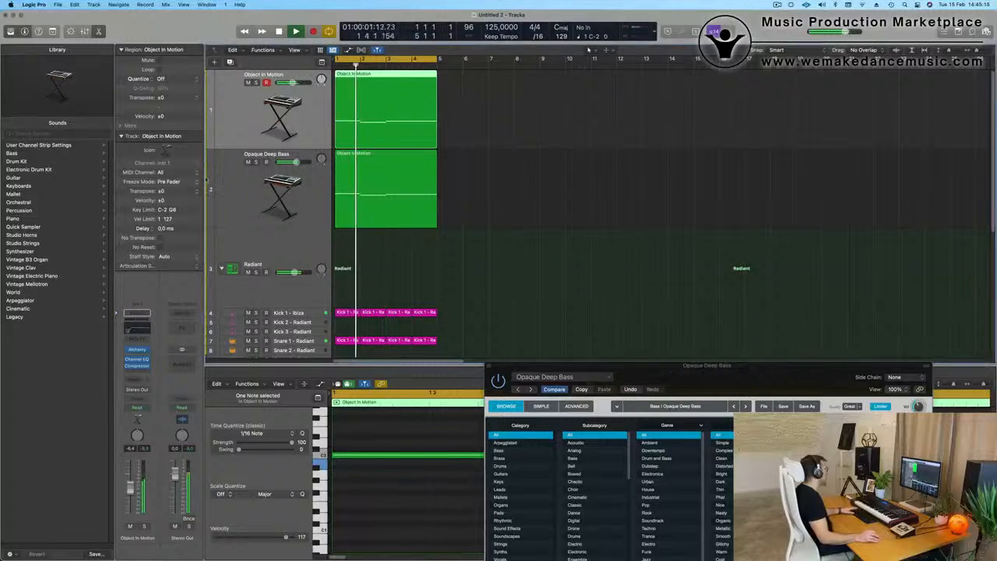
key("Return")
left_click(137, 350)
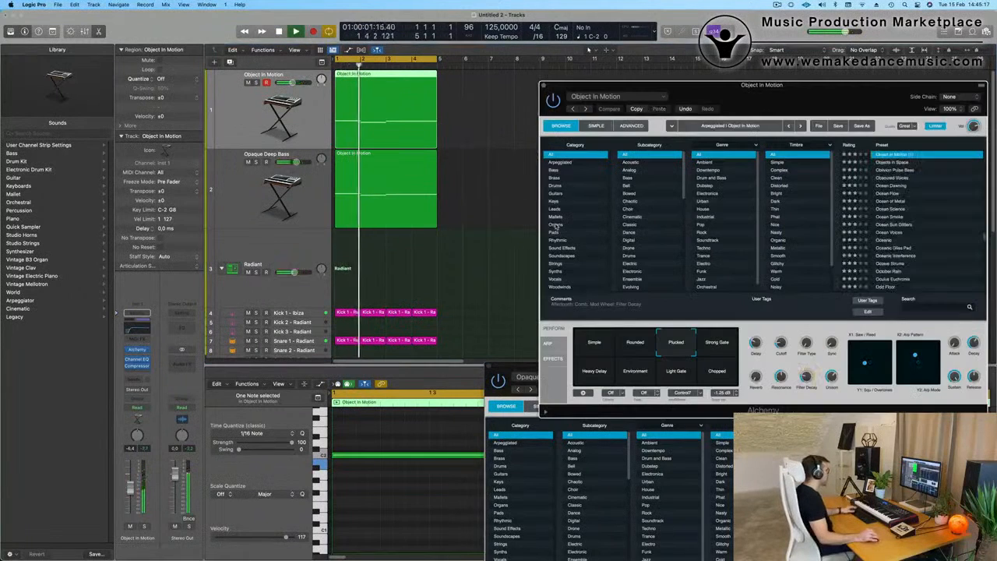
left_click_drag(782, 108, 589, 91)
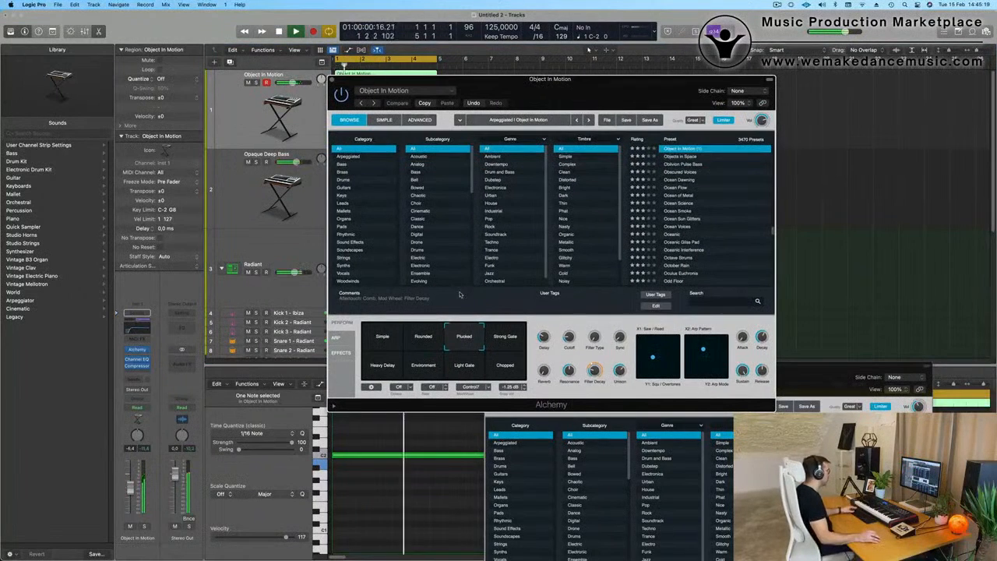
left_click(333, 337)
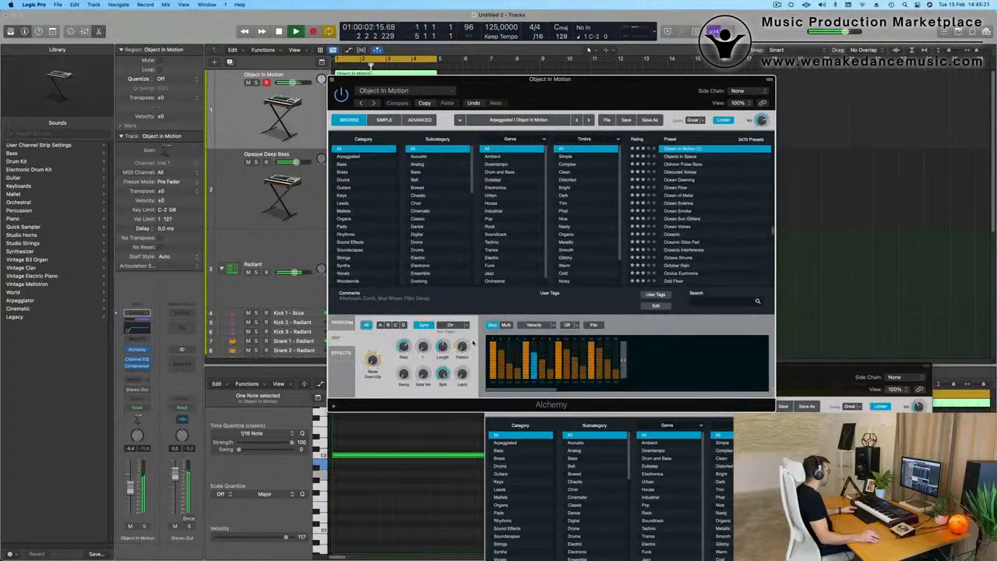
left_click_drag(466, 349, 466, 338)
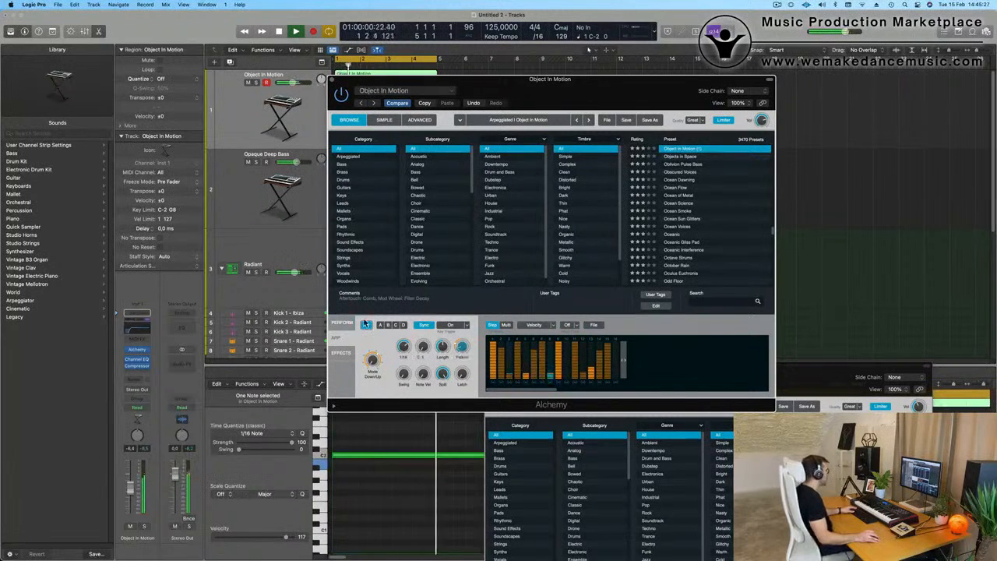
Step: Adjust the Cutoff in the Object In Motion synth's performance controls and close its Alchemy window
left_click(341, 322)
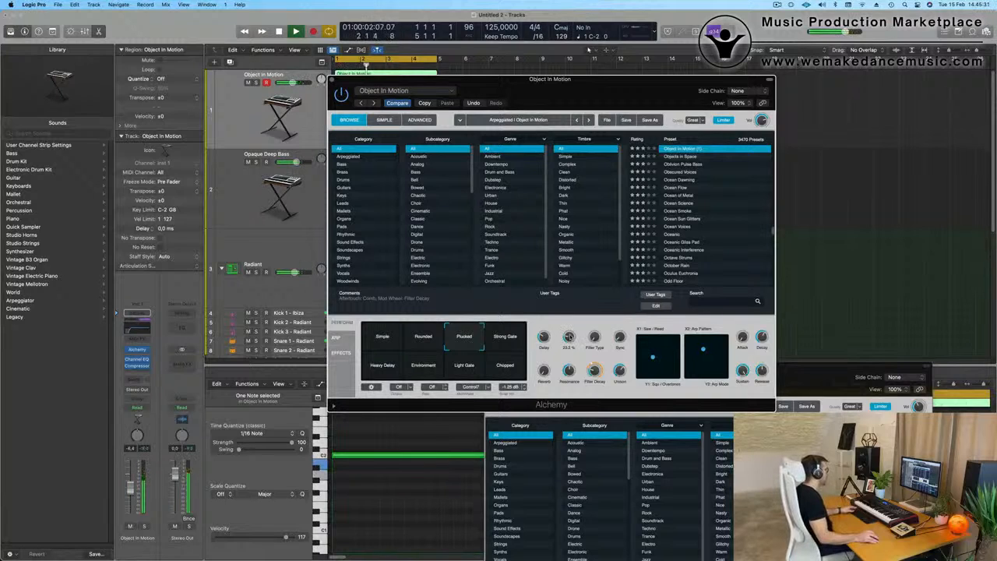
left_click_drag(337, 81, 433, 100)
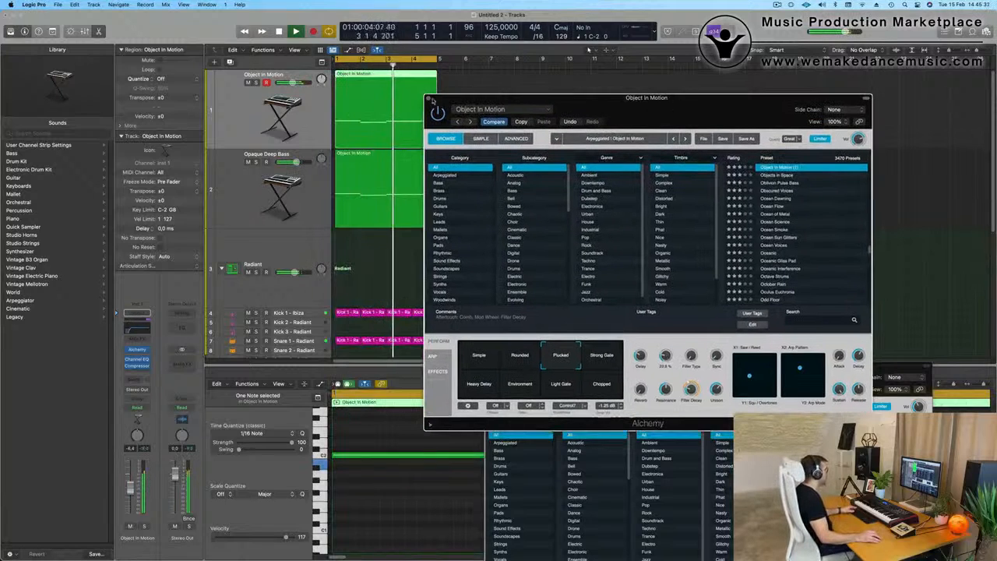
left_click(429, 100)
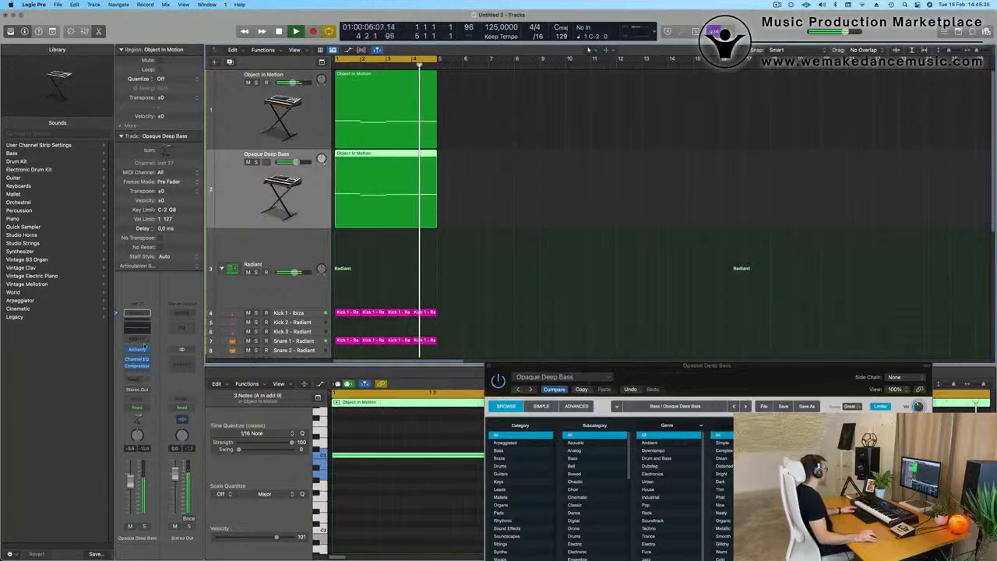
Step: Reopen the Opaque Deep Bass track's Alchemy synth and adjust its performance controls while the loop plays
left_click(489, 365)
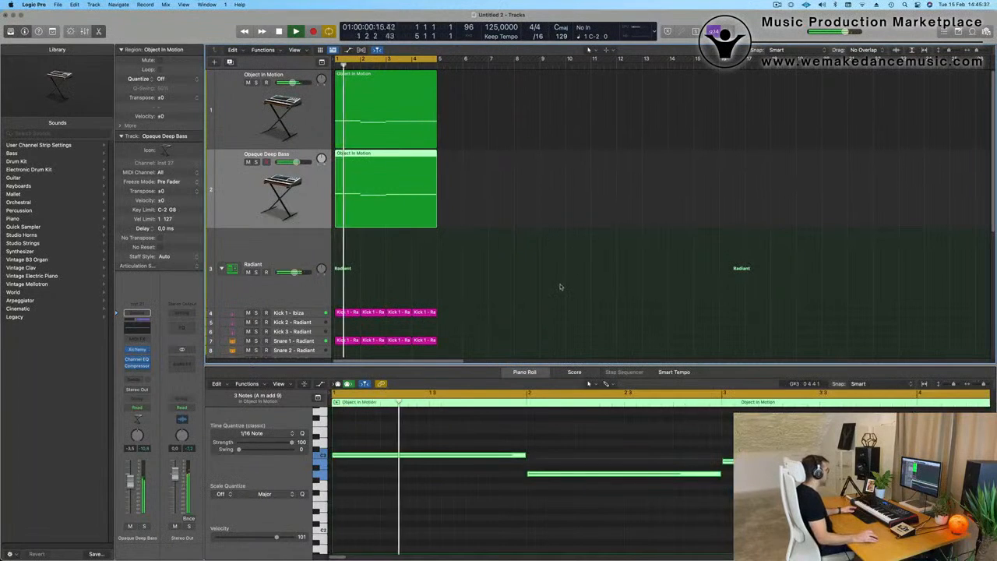
left_click(137, 349)
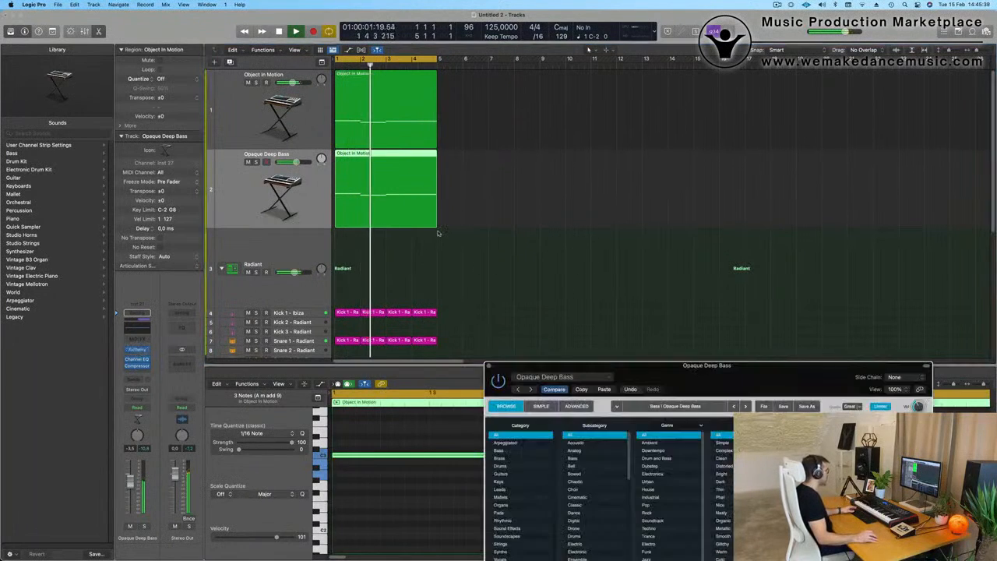
left_click_drag(714, 366, 631, 89)
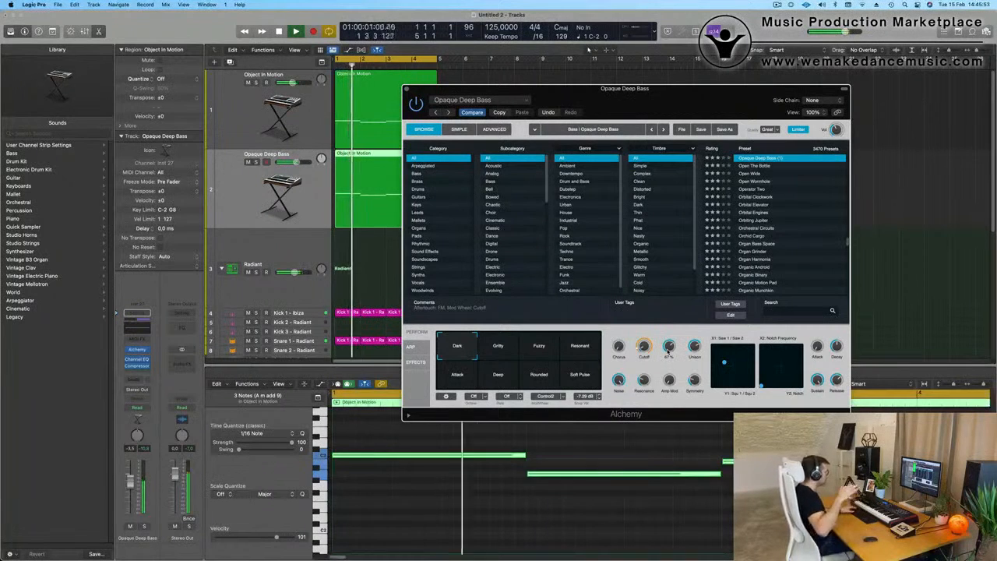
left_click_drag(691, 116, 671, 192)
Step: Select the Hi-Hat 1 - Radiant track and lower its volume to about -21 dB
left_click(387, 166)
left_click_drag(436, 229, 483, 228)
key("super+Up")
key("super+Up")
key("super+Up")
key("super+Up")
key("super+Up")
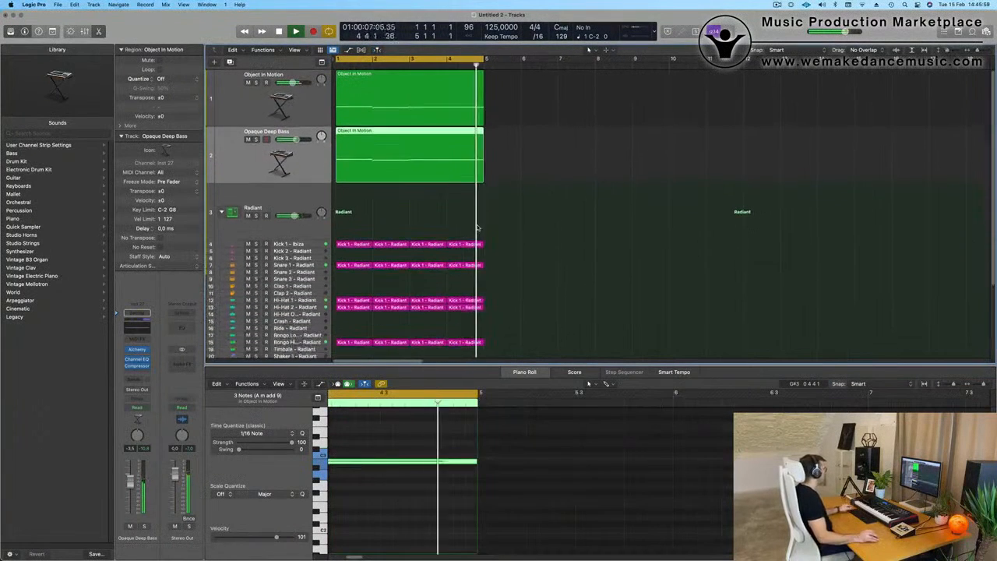
left_click(308, 280)
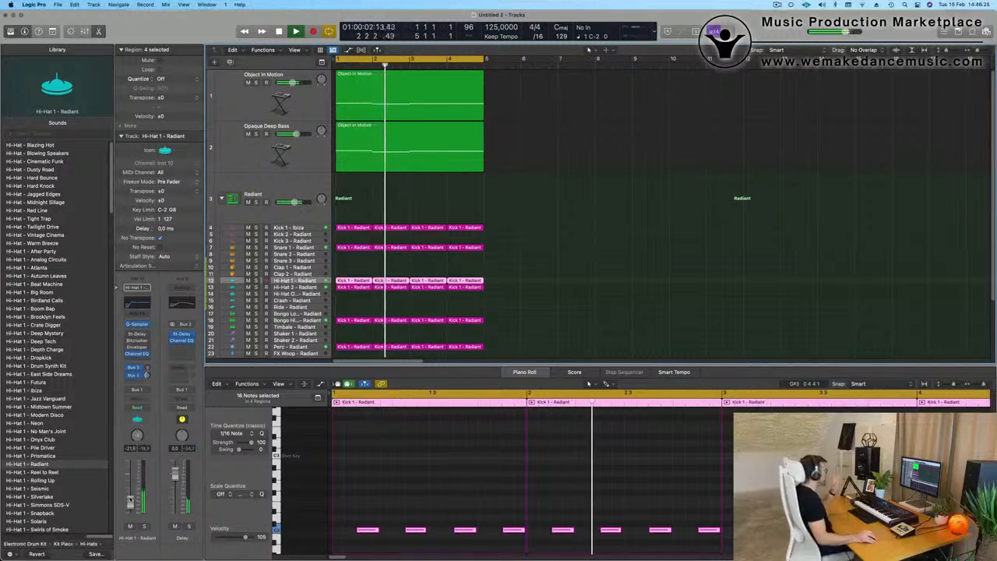
Step: Duplicate the Object In Motion track with its settings and place the new empty track below Opaque Deep Bass
scroll(574, 221, "up", 1)
scroll(572, 221, "down", 2)
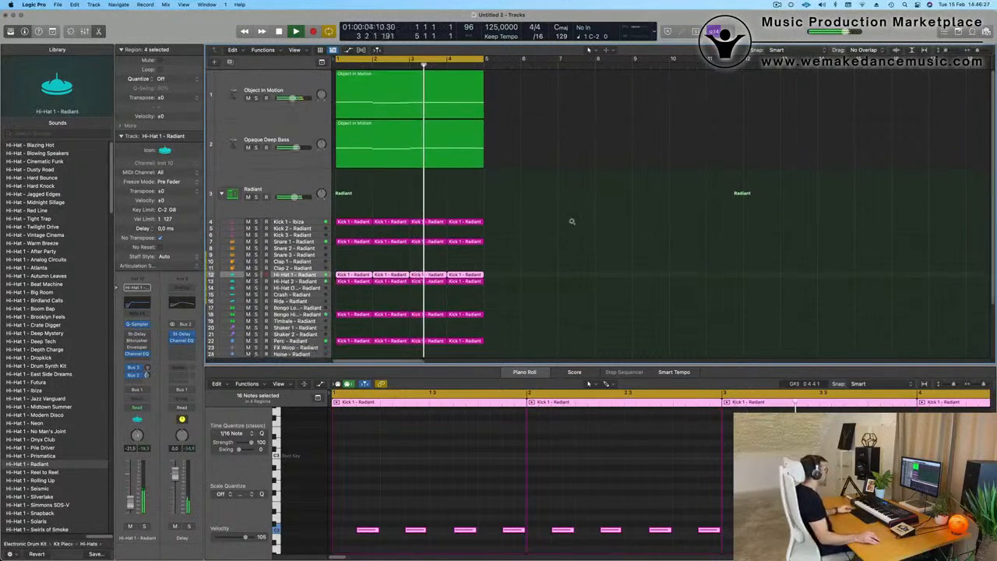
scroll(571, 221, "down", 2)
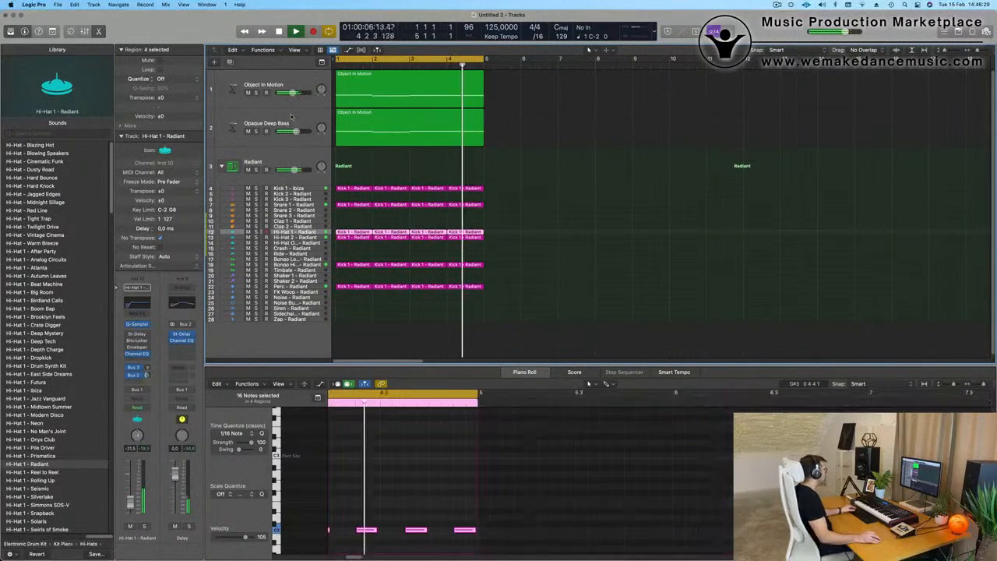
left_click(265, 131)
left_click(261, 76)
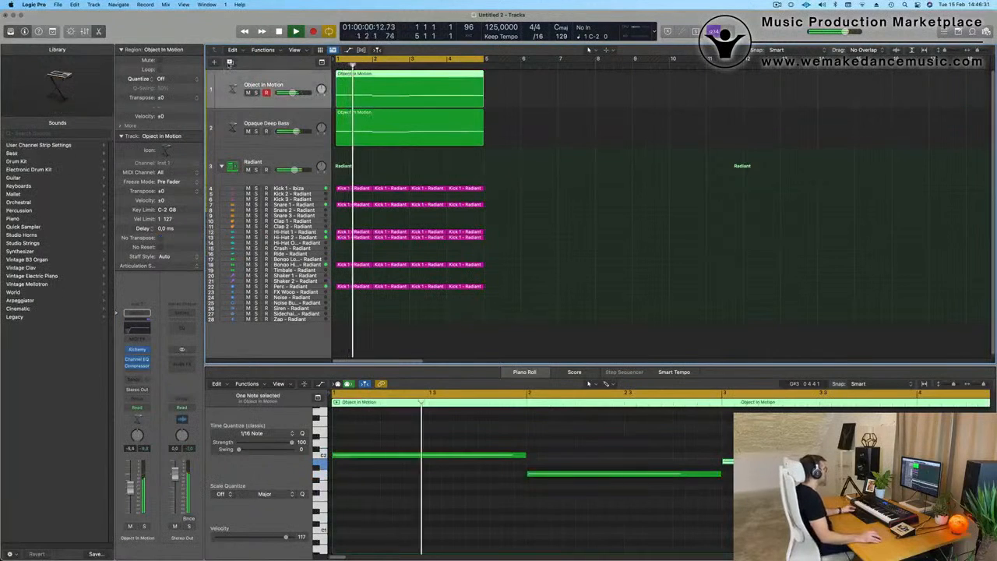
key("super+d")
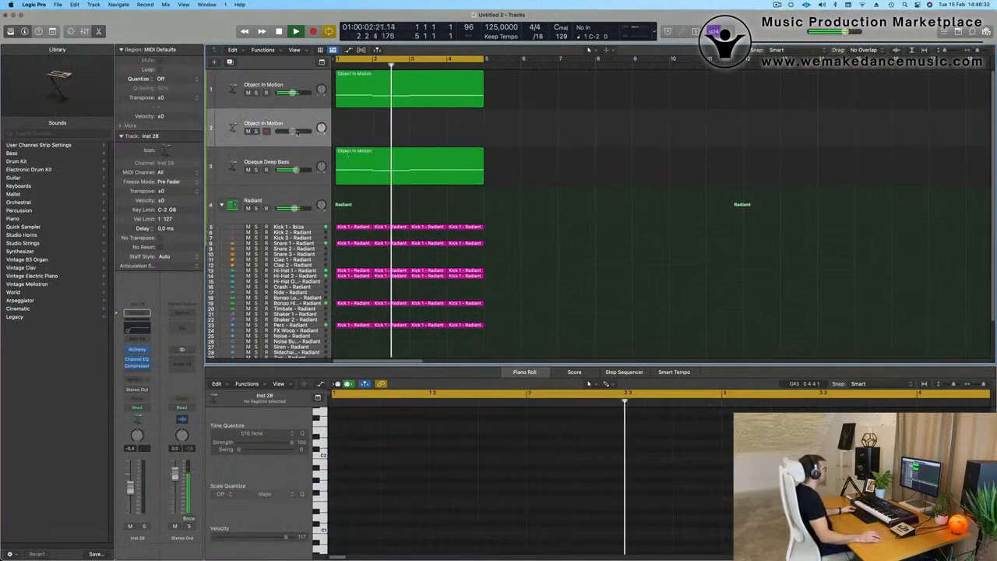
left_click_drag(294, 142, 293, 185)
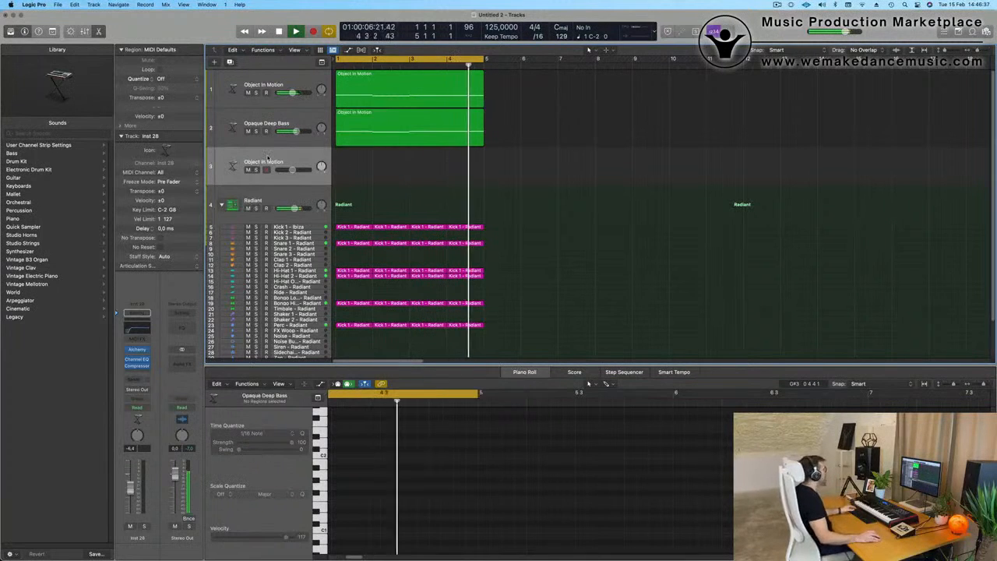
Step: In the duplicated track's Channel EQ, lower the low cut to 20 Hz and close the EQ
left_click(133, 330)
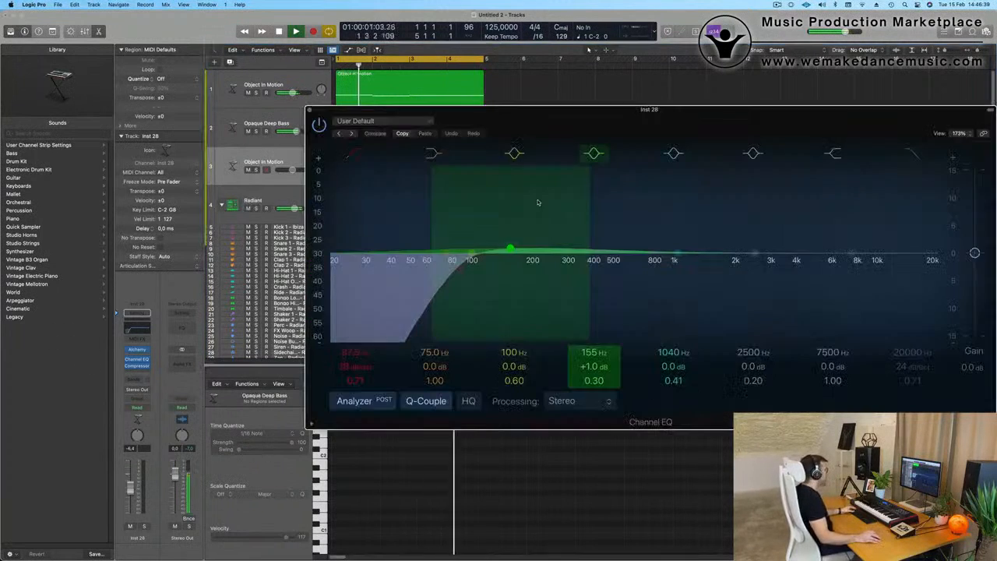
left_click_drag(405, 274, 304, 268)
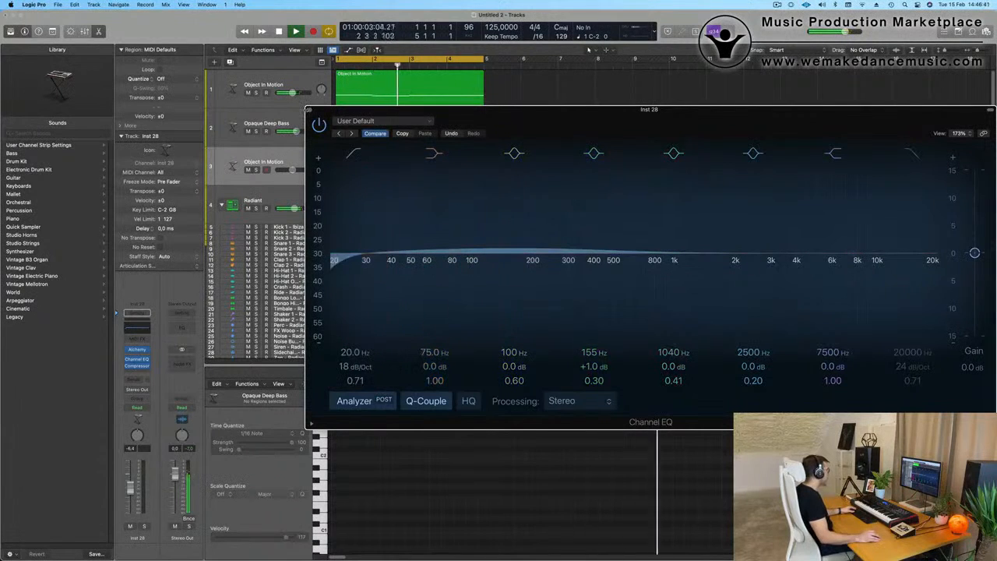
left_click(309, 110)
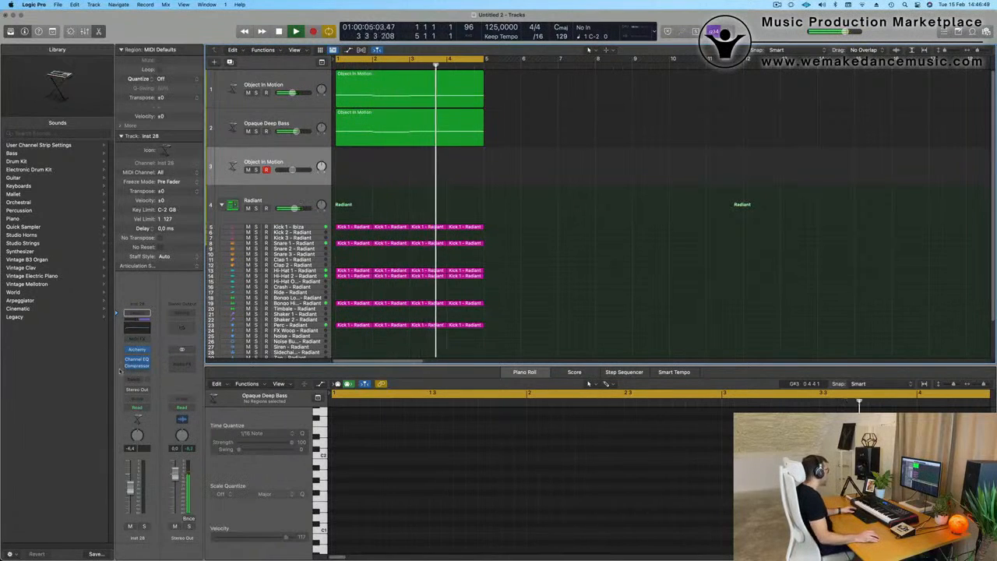
Step: Add a send to Bus 5 on the duplicated track and insert a stereo SilverVerb on the bus's aux channel
left_click(137, 379)
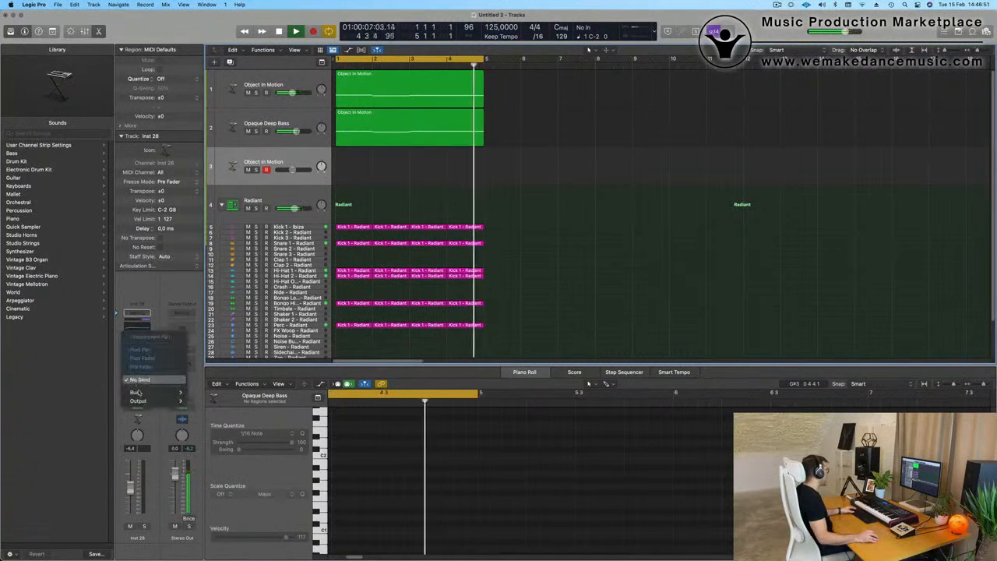
mouse_move(148, 394)
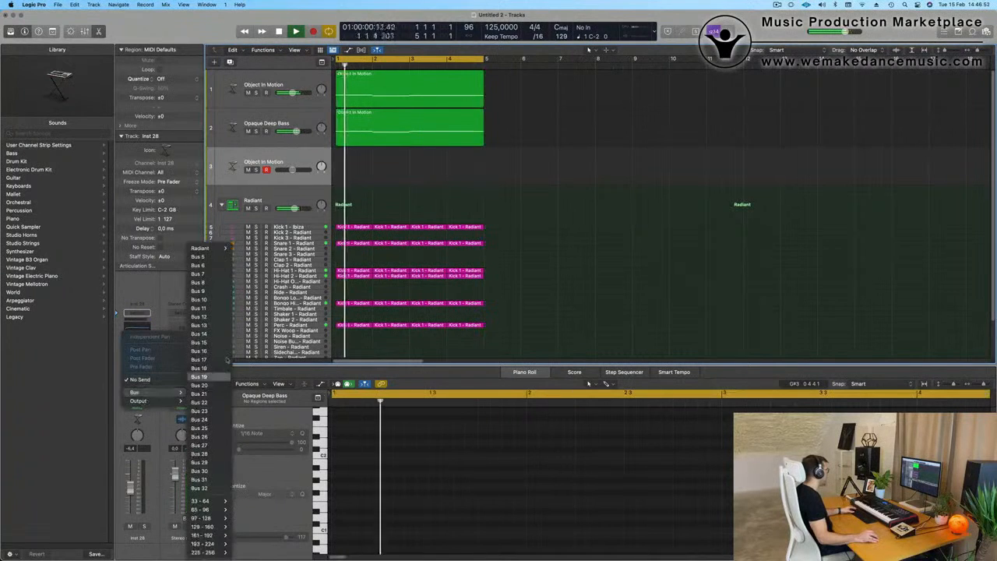
left_click(201, 257)
left_click(183, 355)
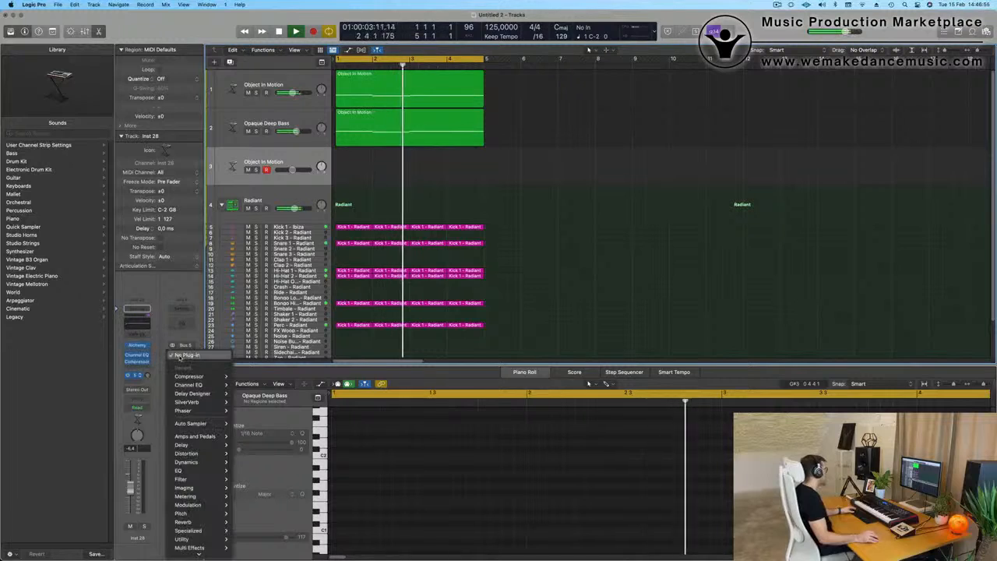
mouse_move(194, 513)
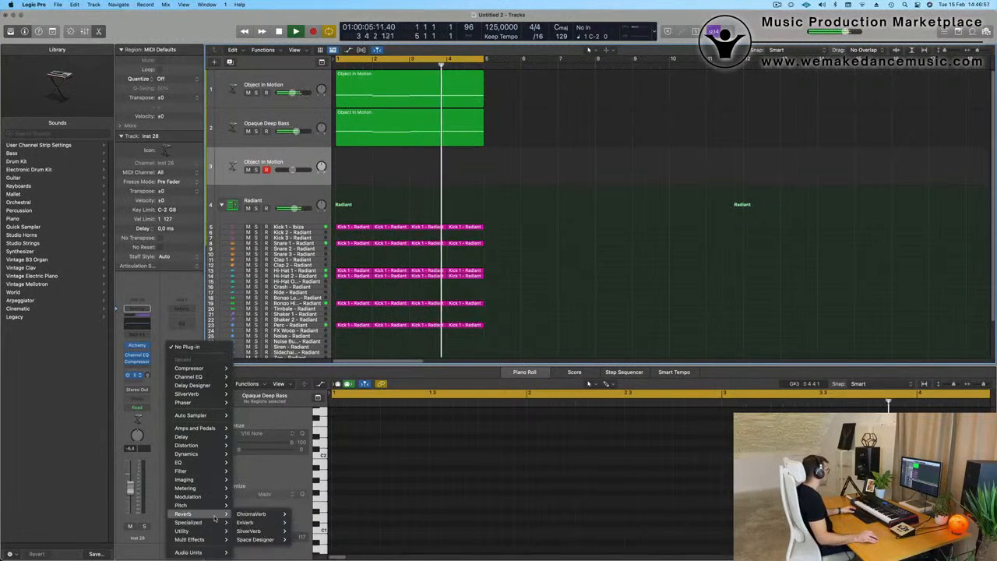
mouse_move(265, 531)
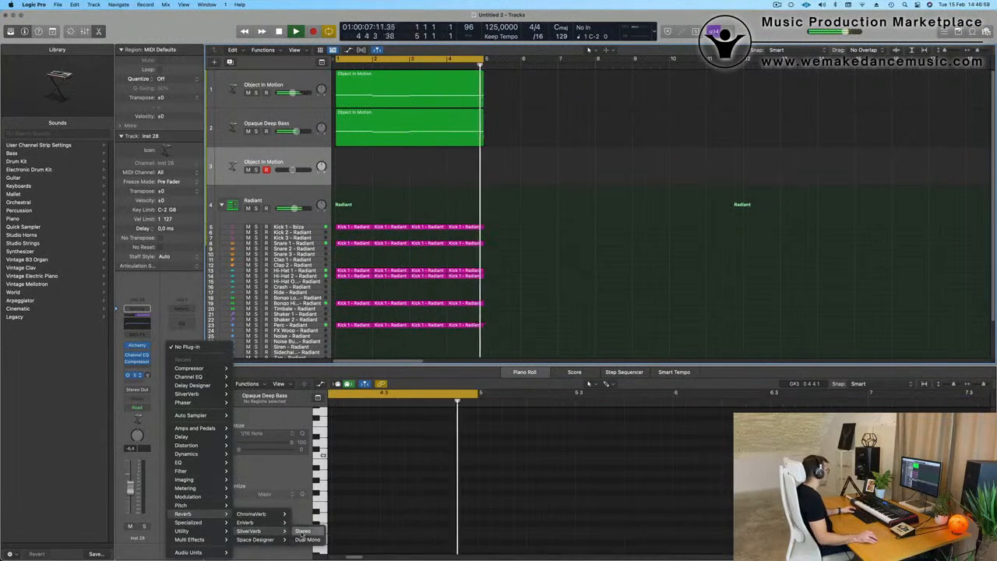
left_click(304, 531)
Step: Load the grandiose preset in the aux channel's SilverVerb and close its window
left_click(389, 121)
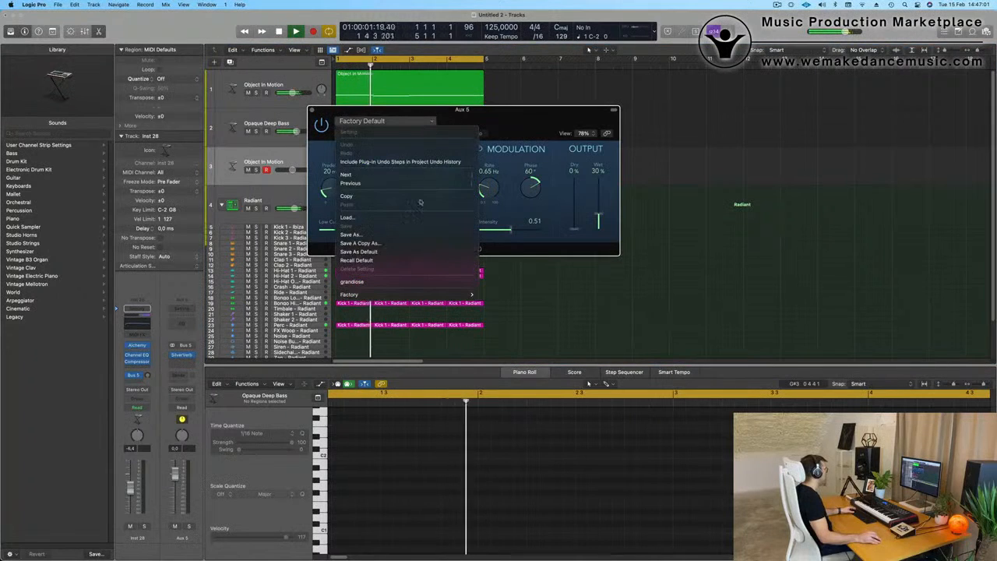
left_click(352, 281)
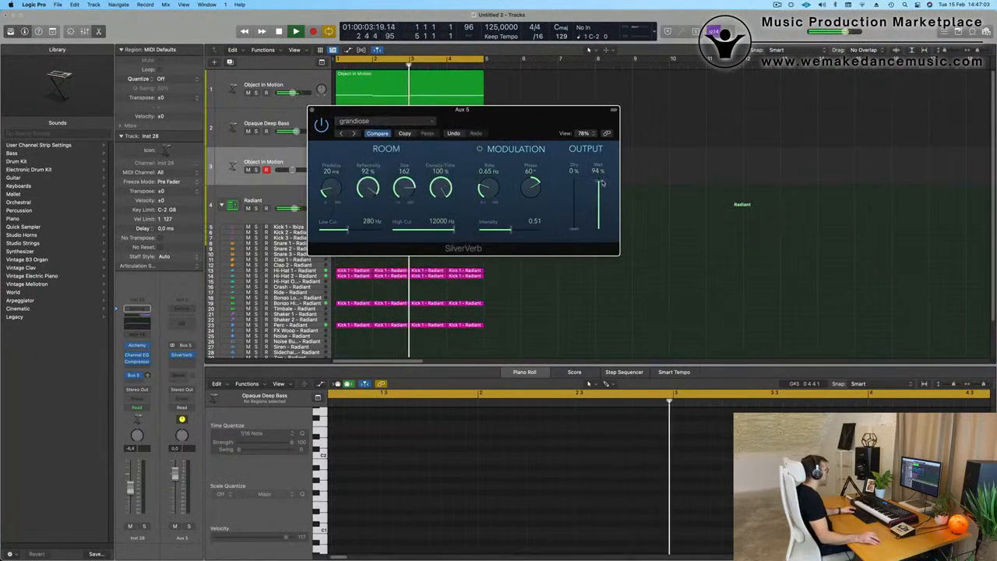
left_click(312, 111)
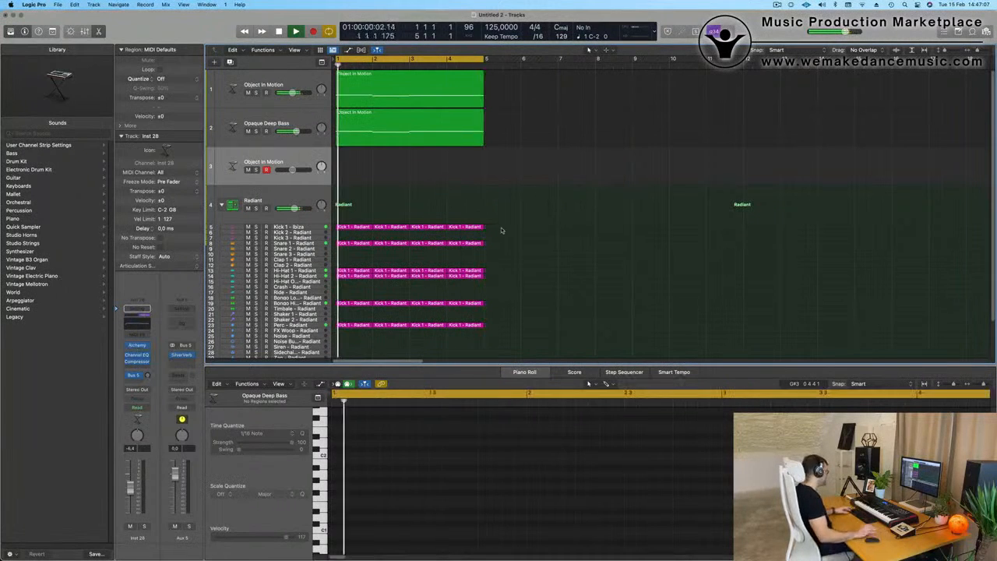
Step: Repeat all four-bar regions three times and extend the cycle range to bar 17
key("super+a")
key("super+r")
key("super+r")
key("super+r")
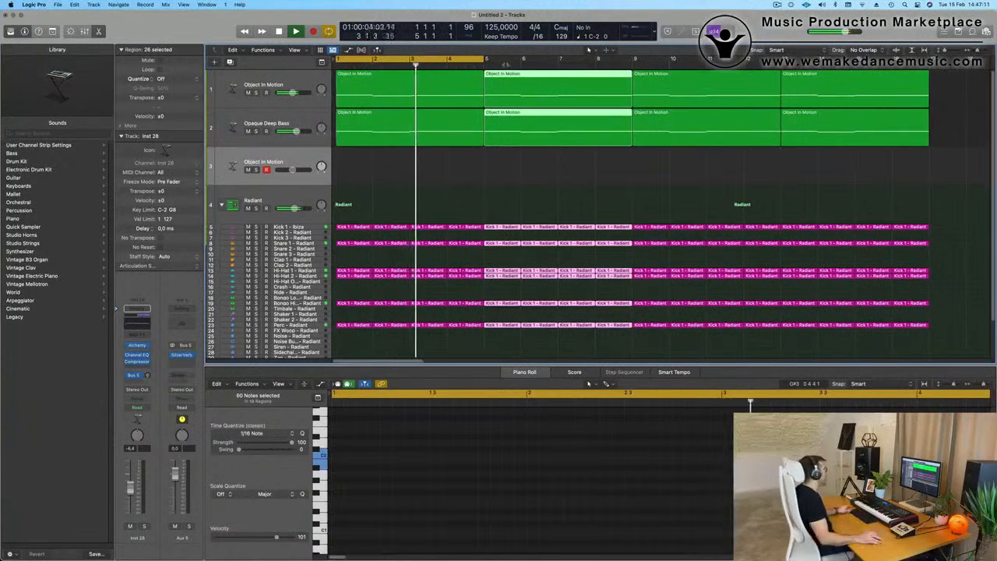
left_click_drag(492, 60, 928, 69)
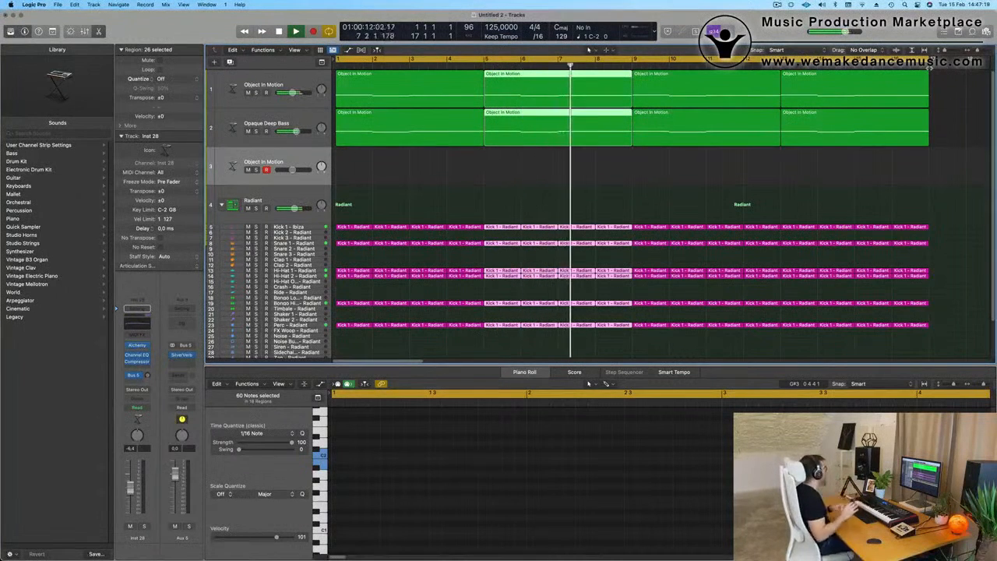
left_click(492, 175)
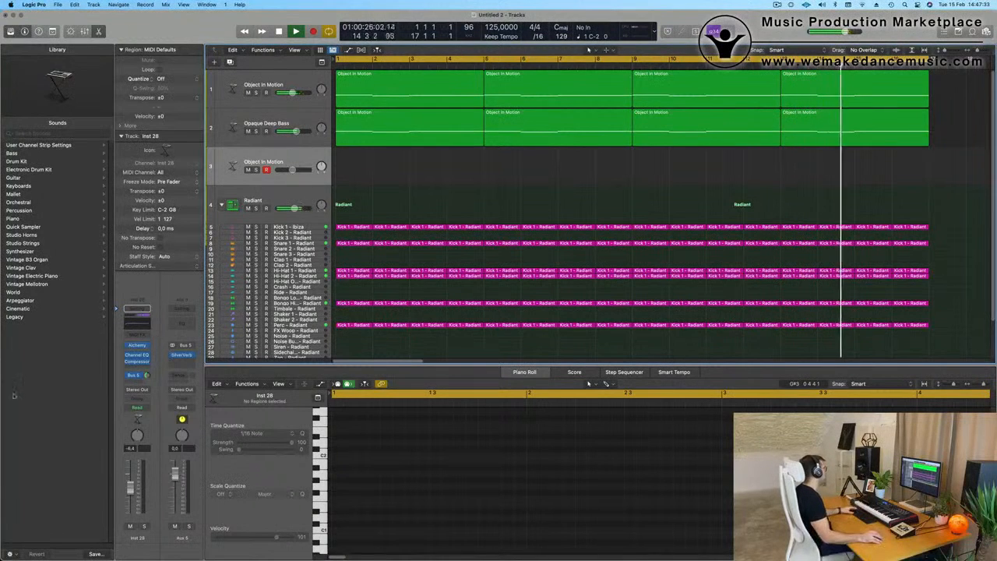
Step: Load the Weighted Pluck preset from Oblique Structures' Mallets in the duplicated track's Alchemy and raise the track's volume to -0.9 dB
left_click(137, 346)
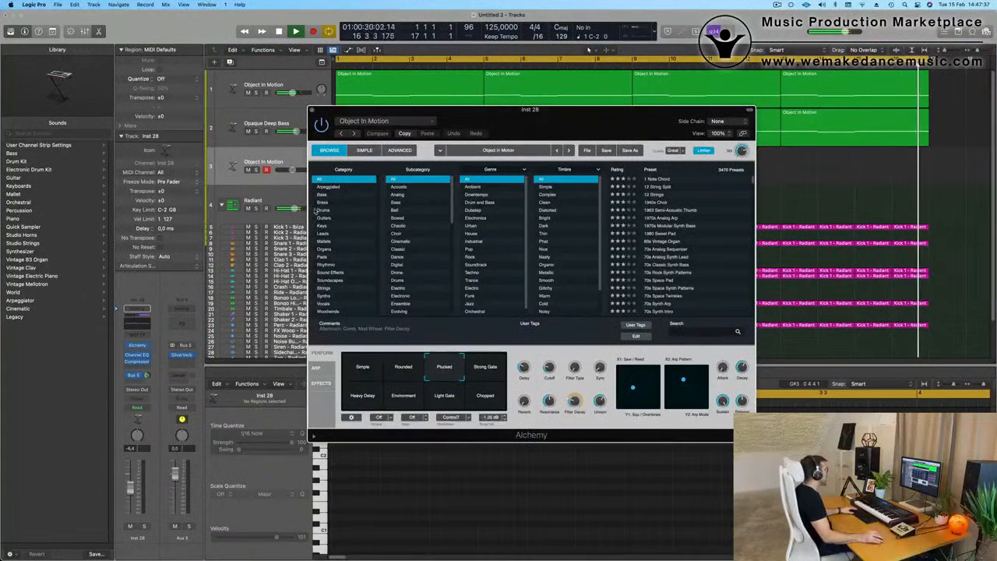
left_click(398, 123)
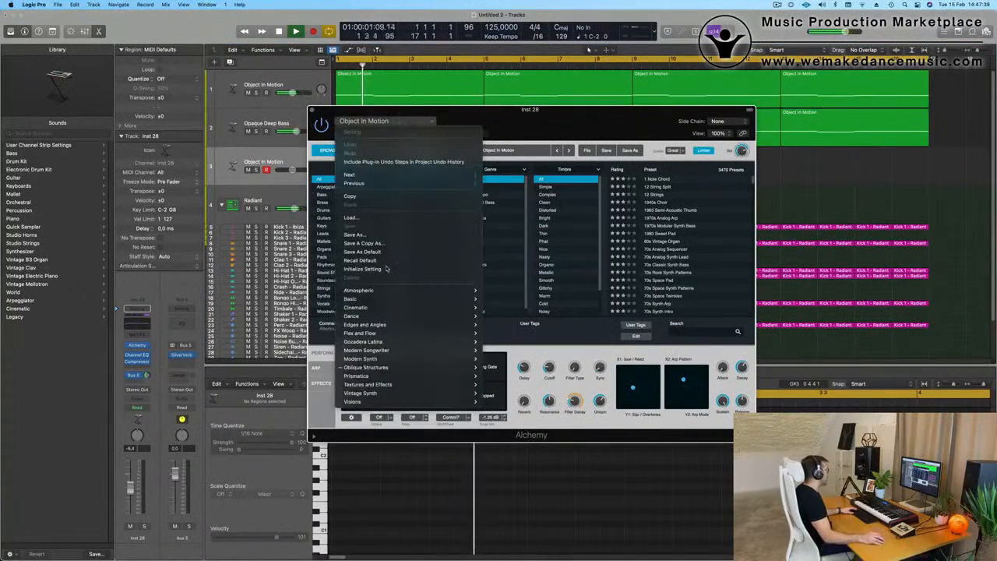
mouse_move(418, 368)
mouse_move(504, 396)
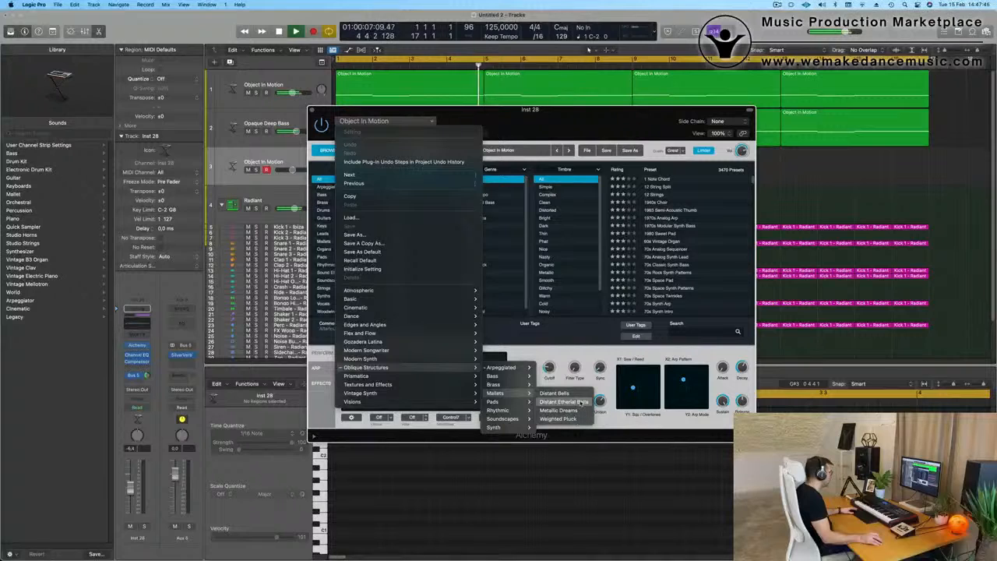
left_click(557, 418)
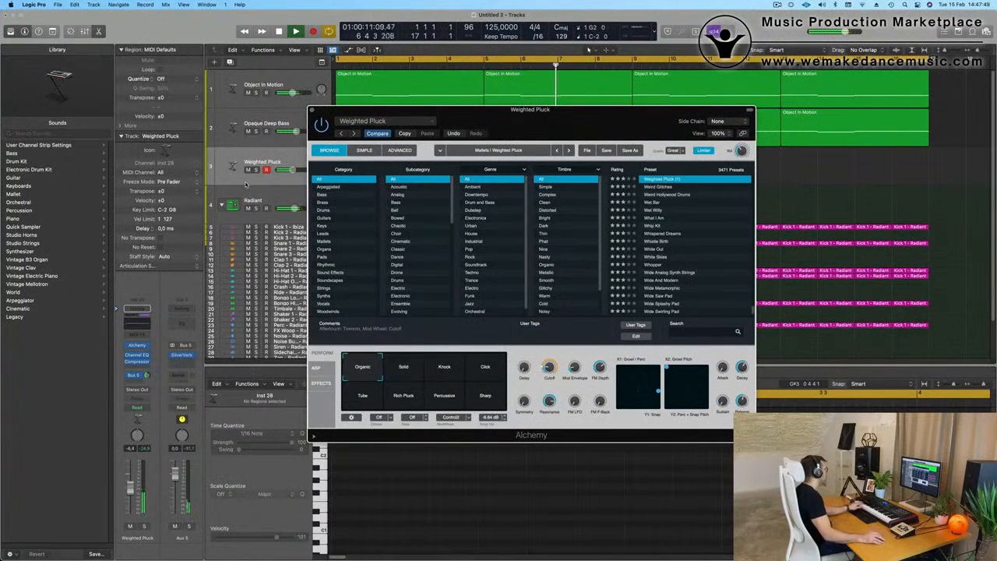
left_click_drag(131, 478, 132, 474)
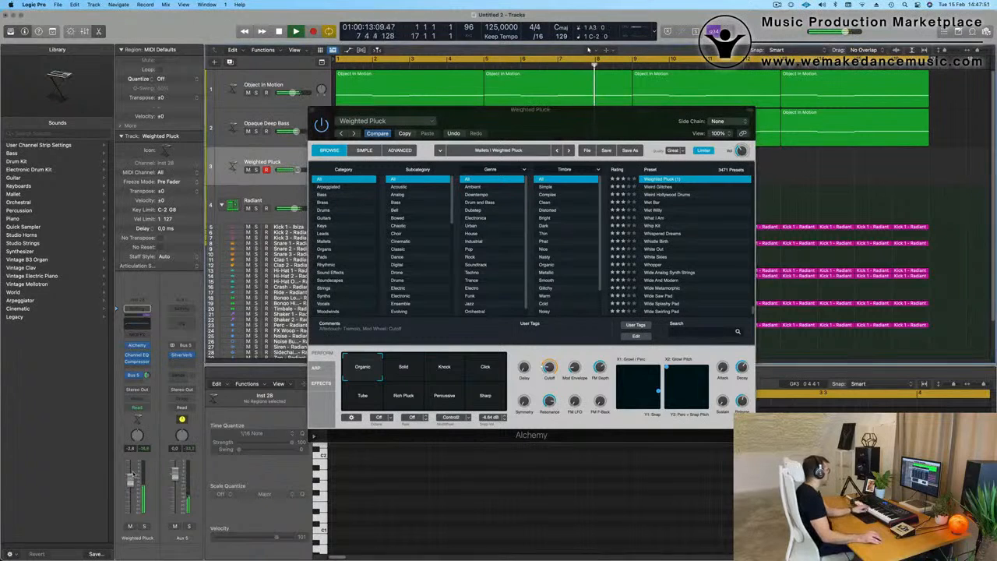
Step: Audition the Weighted Pluck variations Solid, Knock, Click, Tube, Rich Pluck, Percussive and Sharp over the loop
left_click(405, 378)
left_click(460, 372)
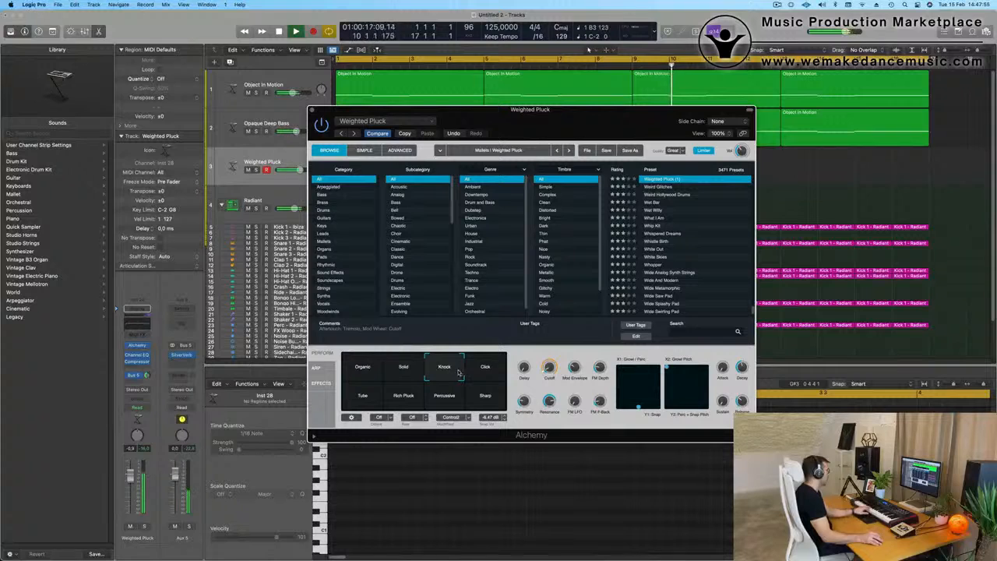
left_click(482, 374)
left_click(403, 371)
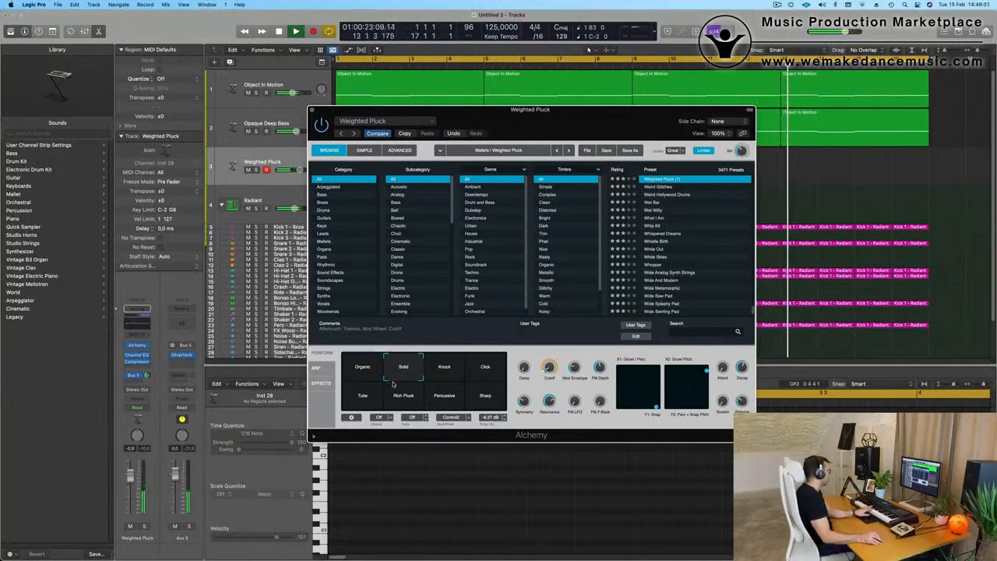
left_click(370, 399)
left_click(413, 400)
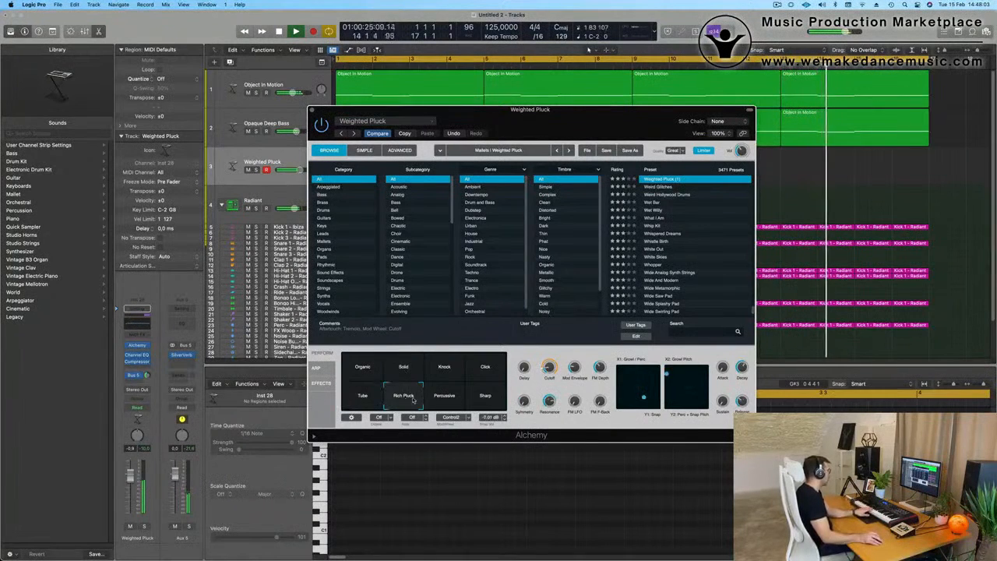
left_click(456, 398)
left_click(483, 398)
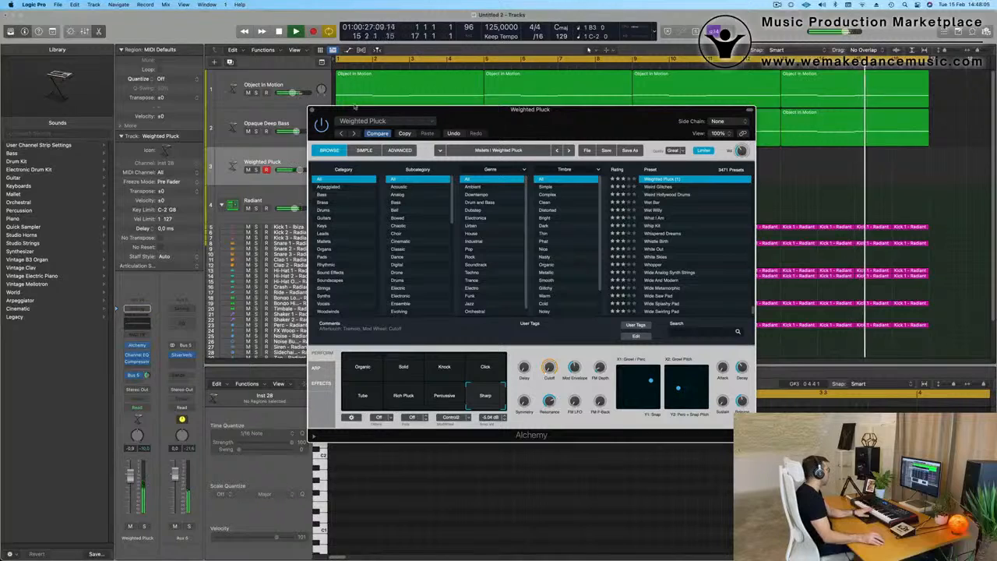
Step: Load the Distant Etherial Bells preset from Oblique Structures' Mallets in Alchemy and lower the track's volume to -13.6 dB
left_click(373, 122)
mouse_move(388, 367)
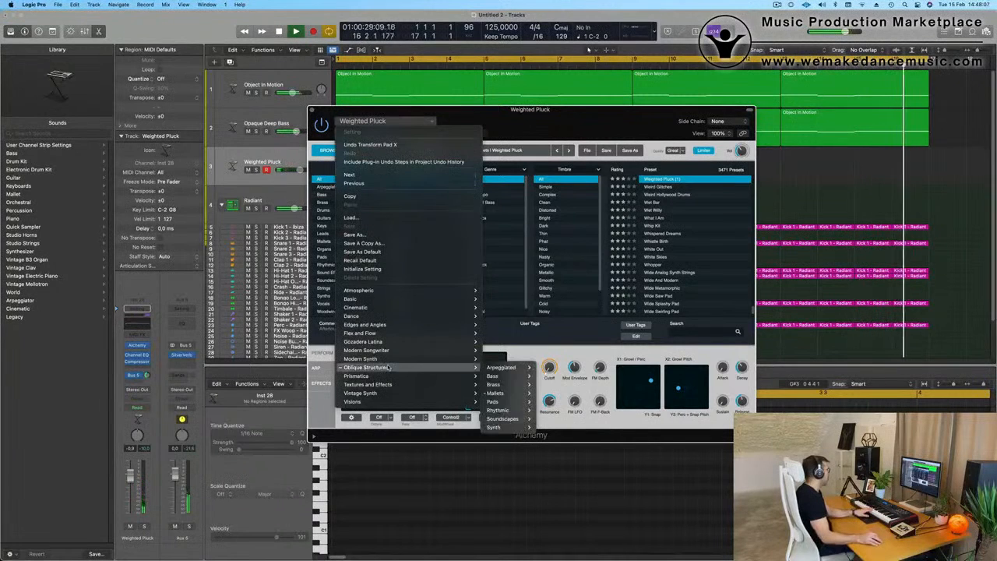
mouse_move(502, 393)
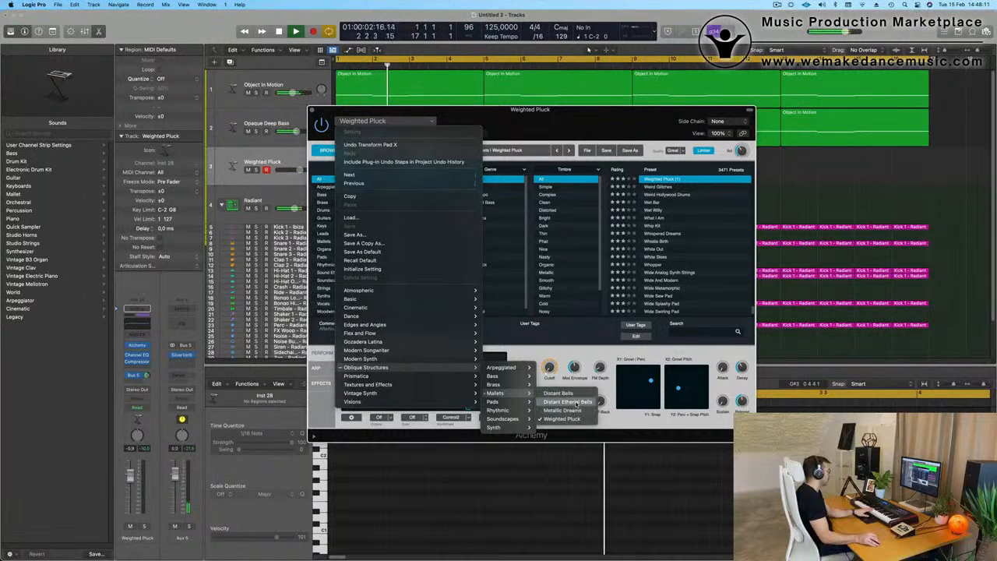
left_click(576, 403)
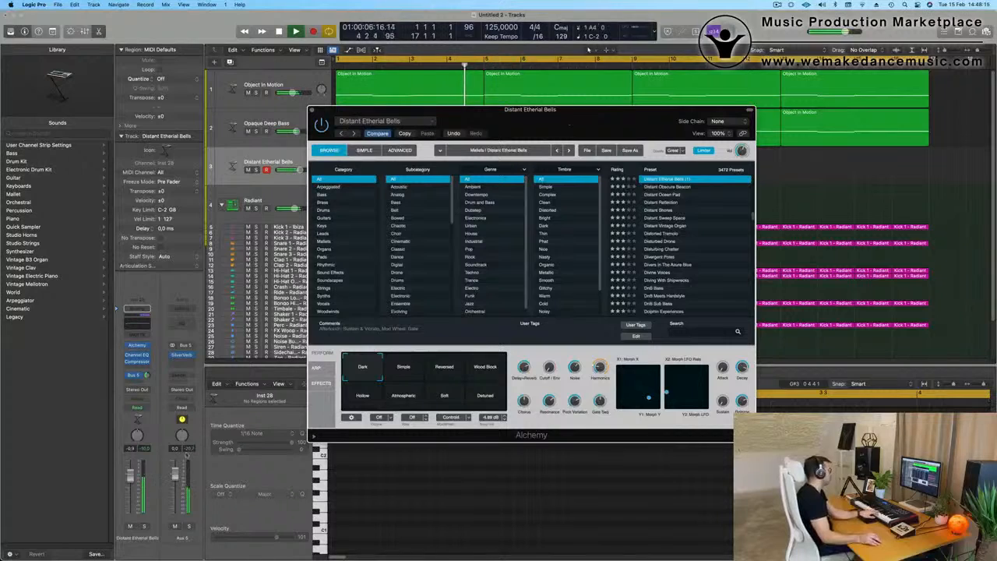
left_click(132, 498)
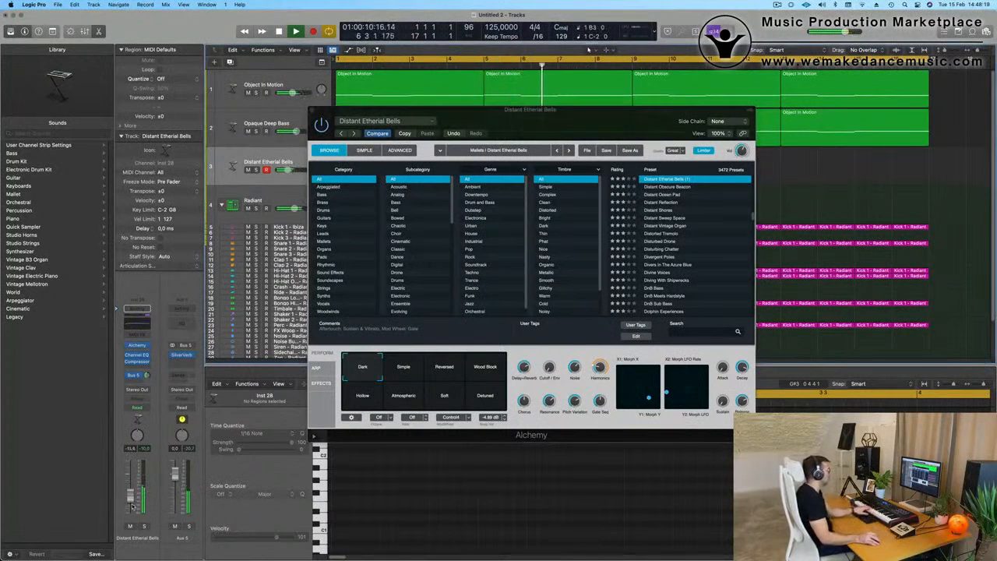
Step: Audition the Simple variation, choose Reversed, and record a single-pitch bell pattern over the last bars of the loop
left_click(406, 369)
left_click(444, 368)
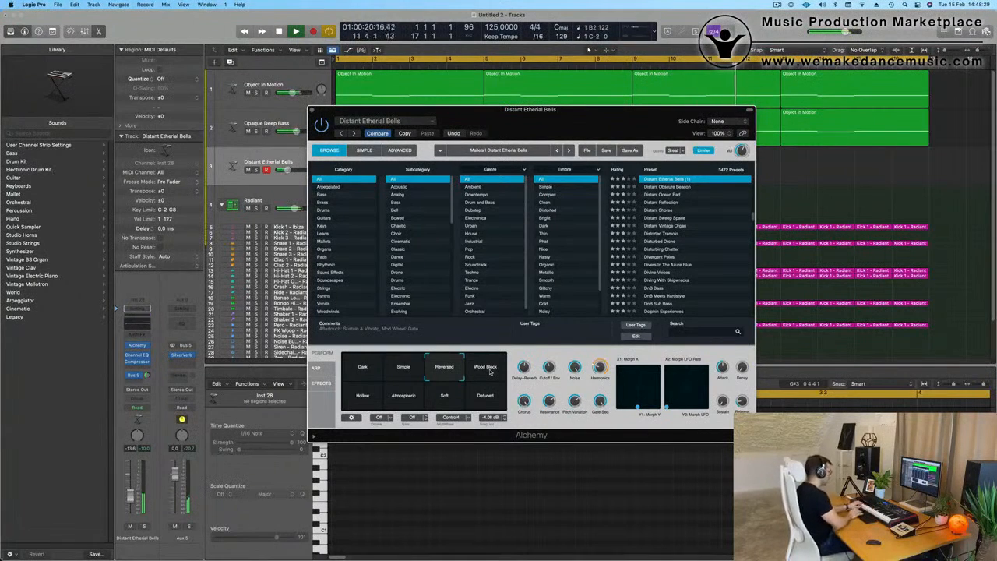
key("r")
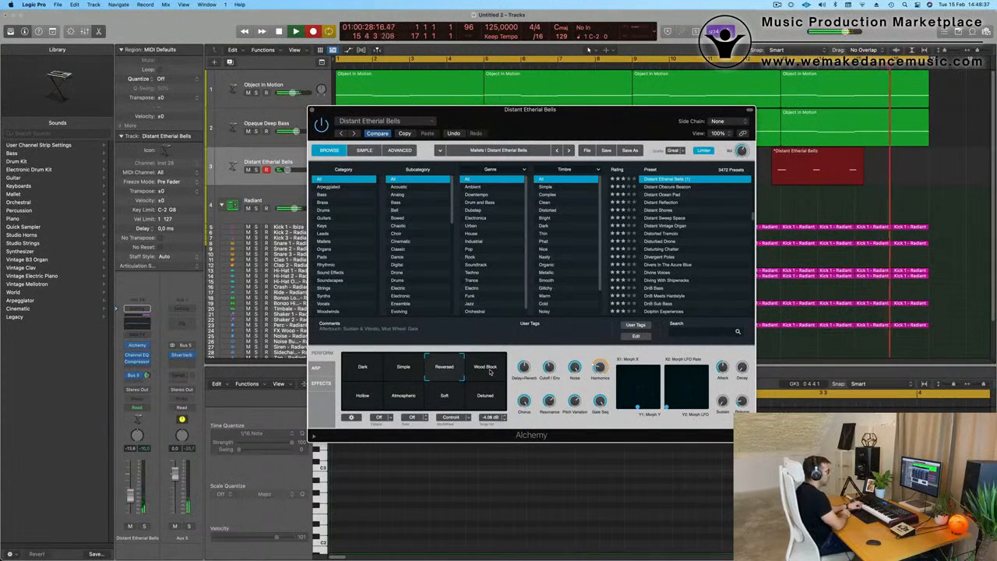
key("space")
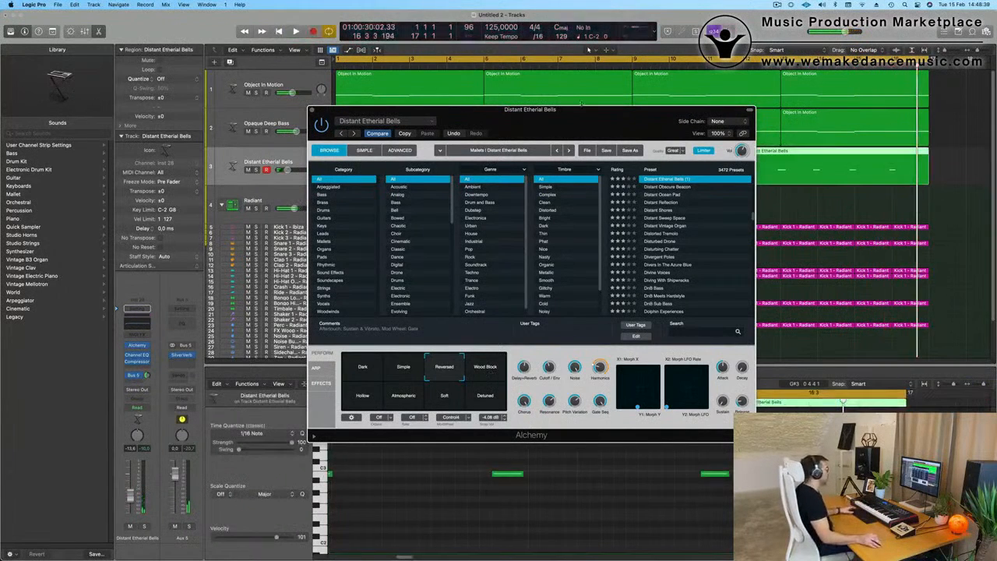
Step: Shift the recorded bell notes slightly later in the Piano Roll so that each one starts on a bar line
left_click_drag(605, 118, 538, 406)
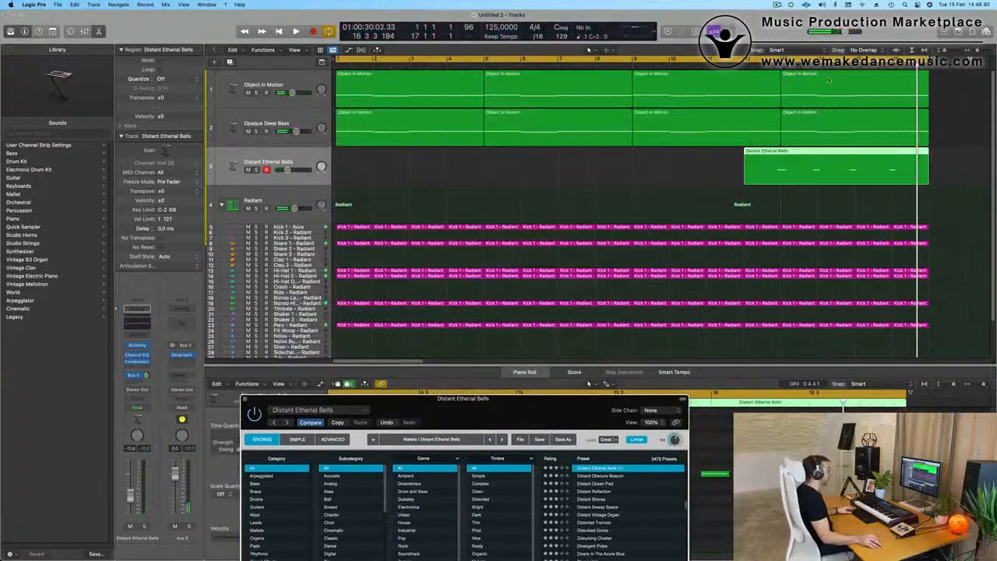
double_click(782, 152)
double_click(782, 152)
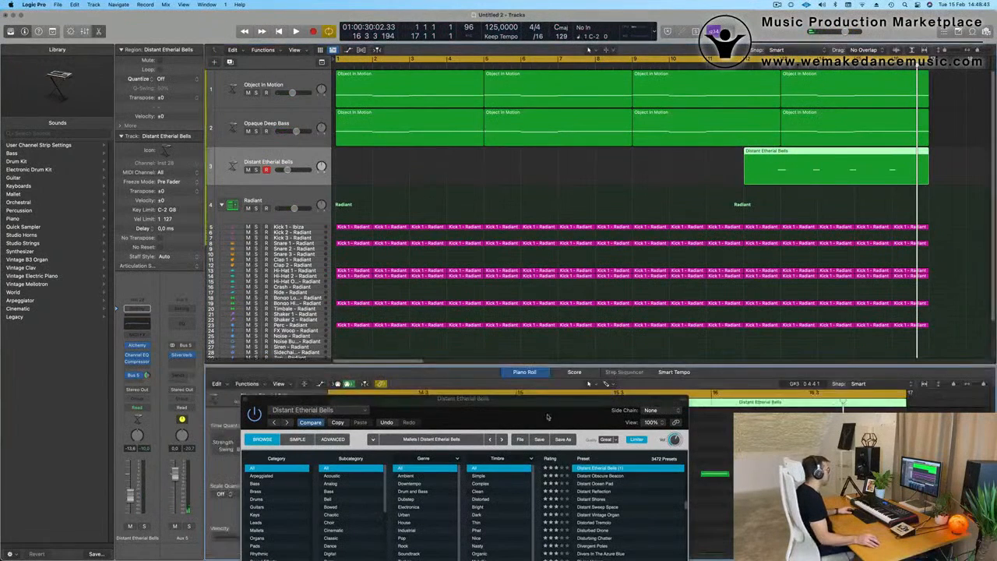
left_click_drag(530, 404, 727, 80)
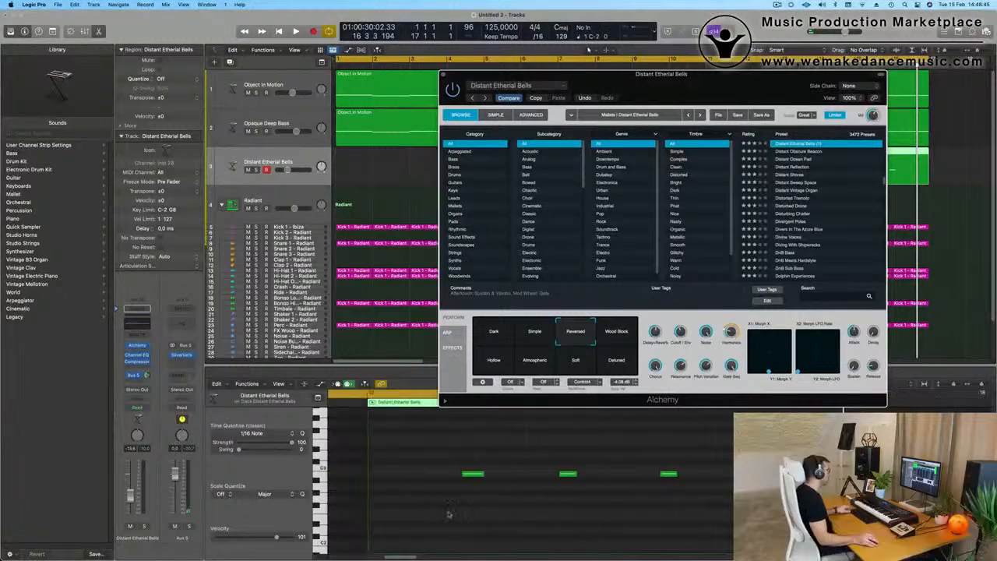
left_click(501, 508)
key("super+a")
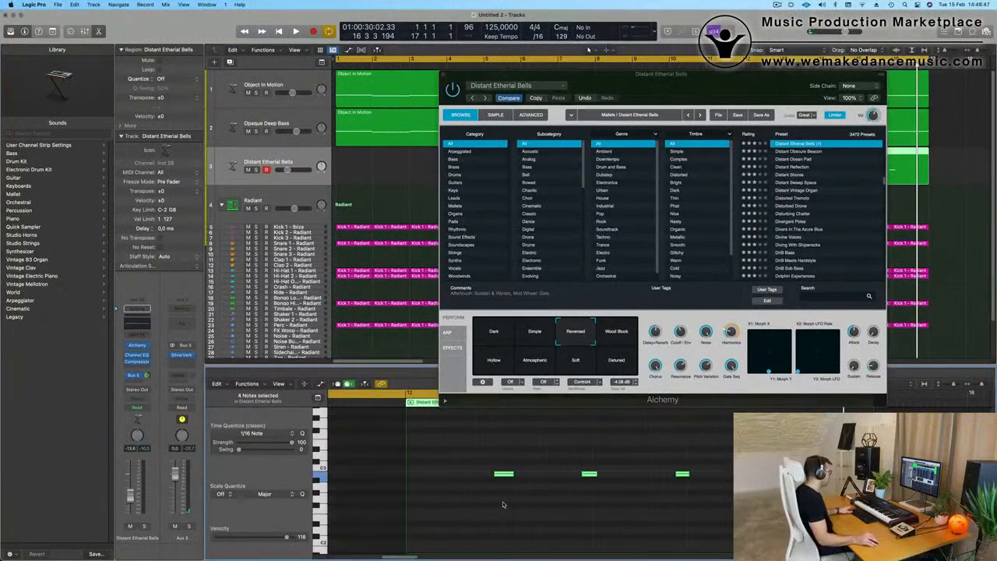
left_click_drag(502, 453, 779, 481)
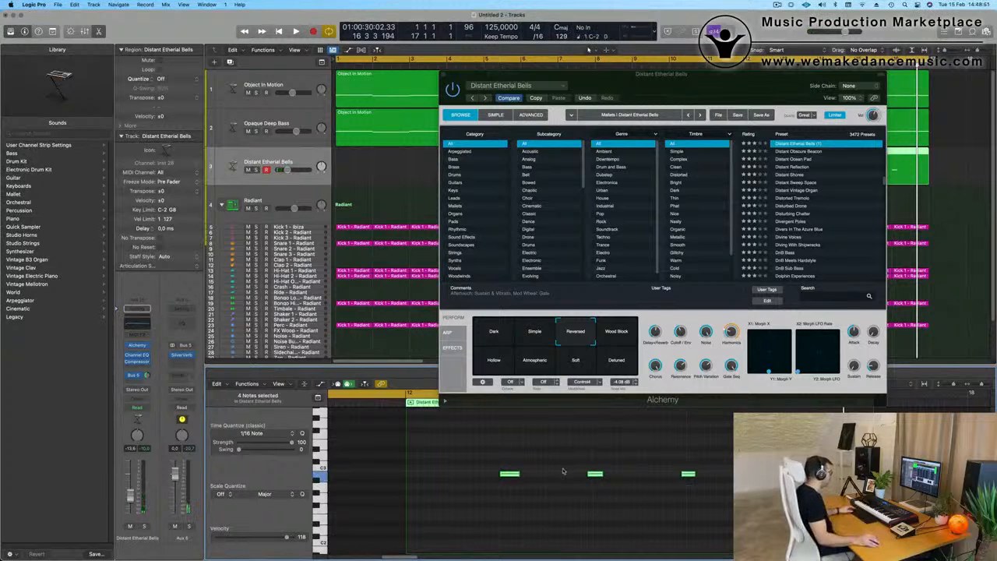
left_click_drag(581, 448, 734, 508)
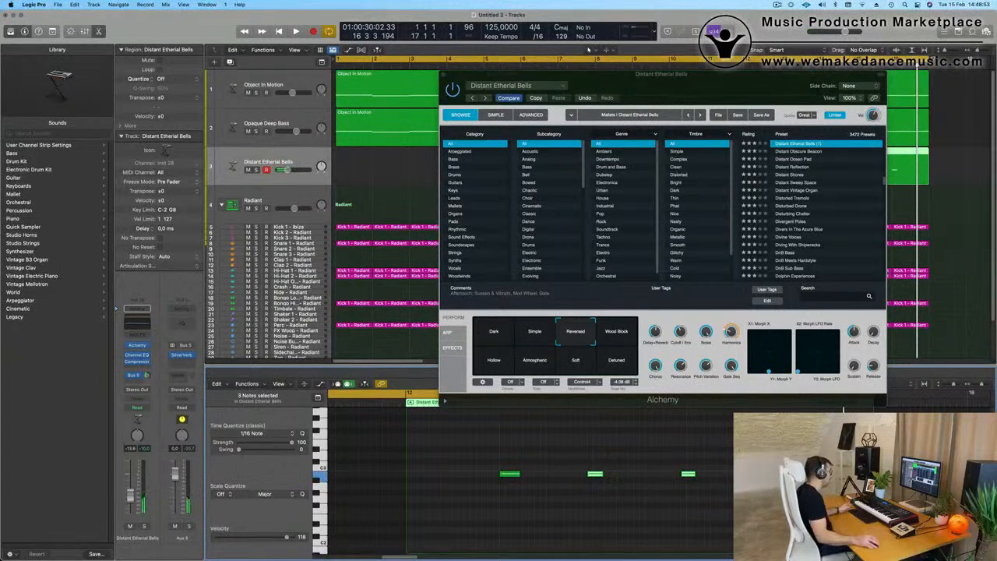
left_click_drag(589, 459, 734, 506)
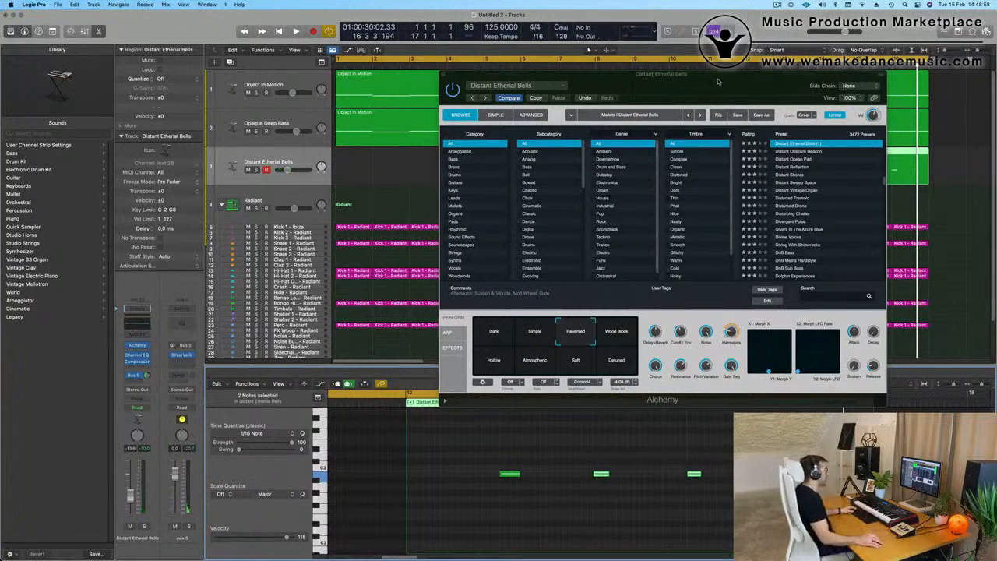
Step: Split the bells region at bar 13, delete the part before it, and move the remaining four bars to bar 1
left_click_drag(718, 81, 706, 311)
left_click(779, 160)
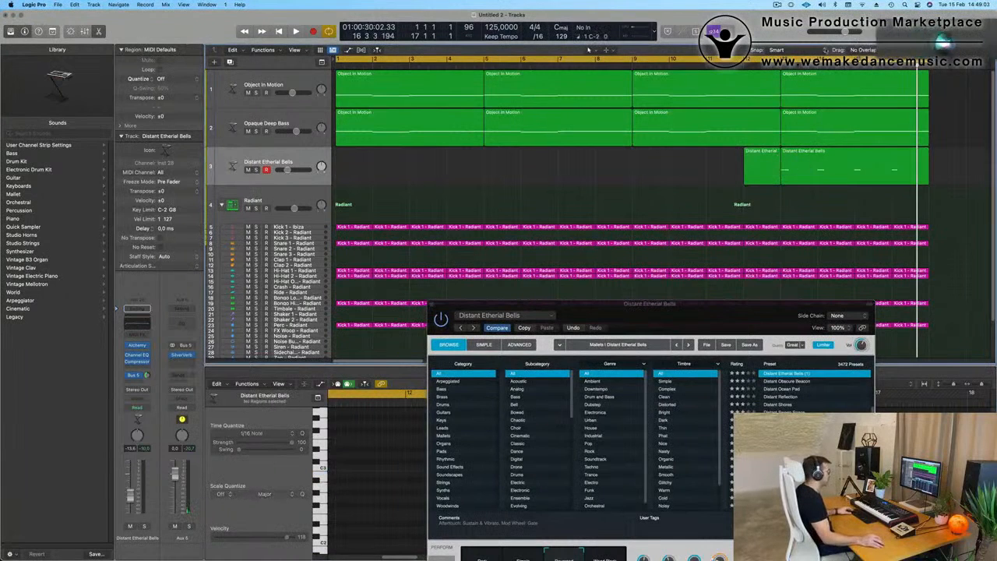
left_click(772, 162)
key("Delete")
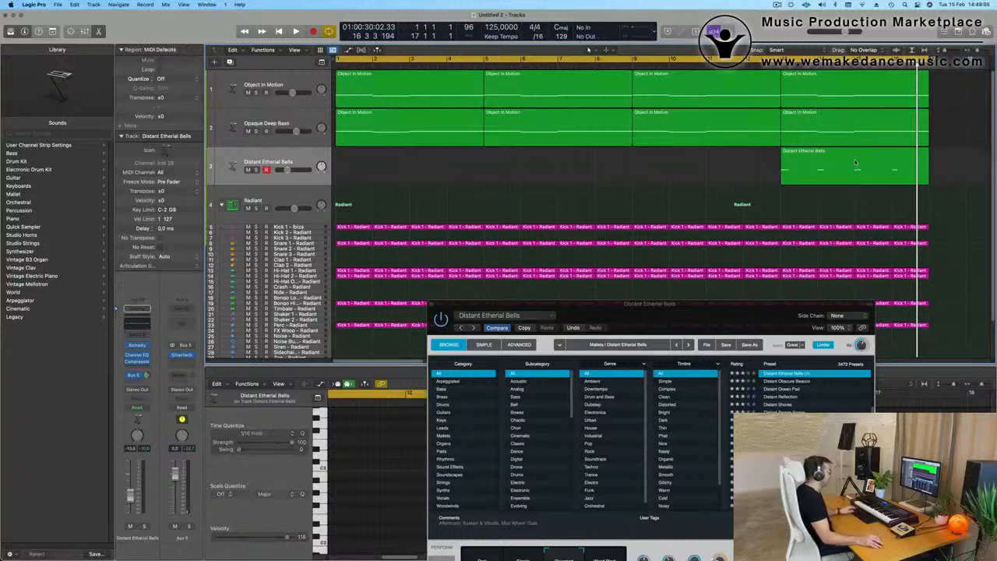
left_click_drag(855, 168, 410, 167)
key("space")
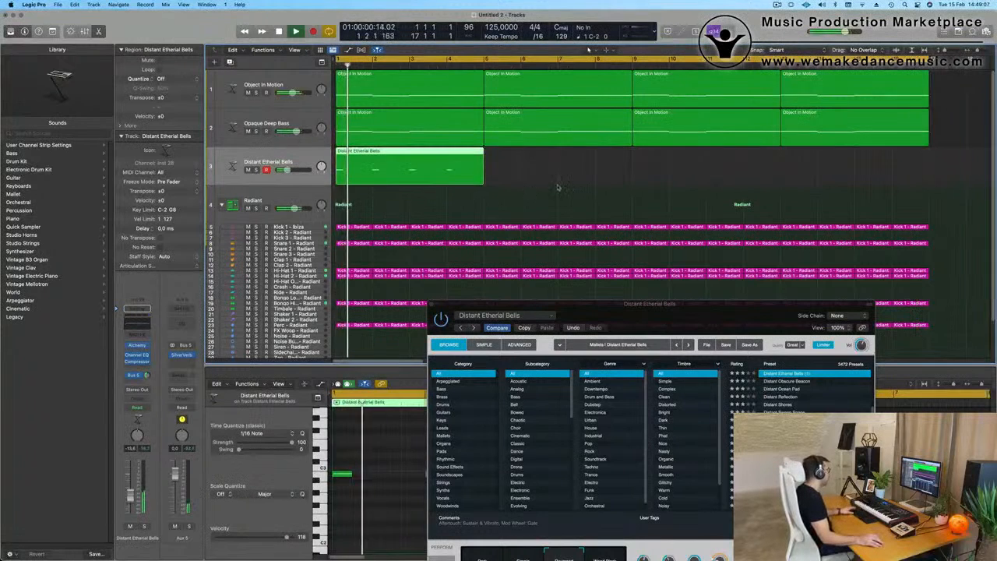
key("space")
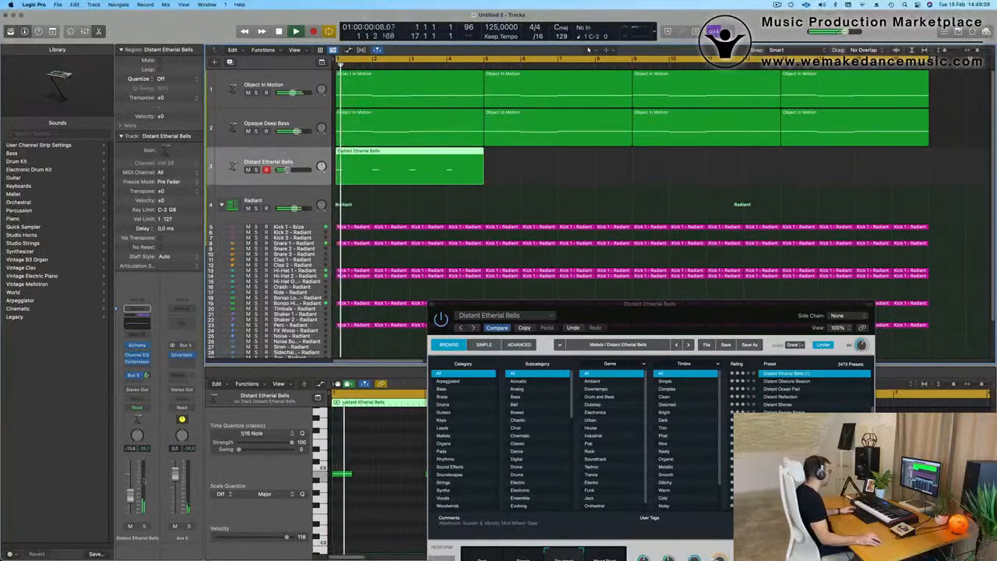
key("space")
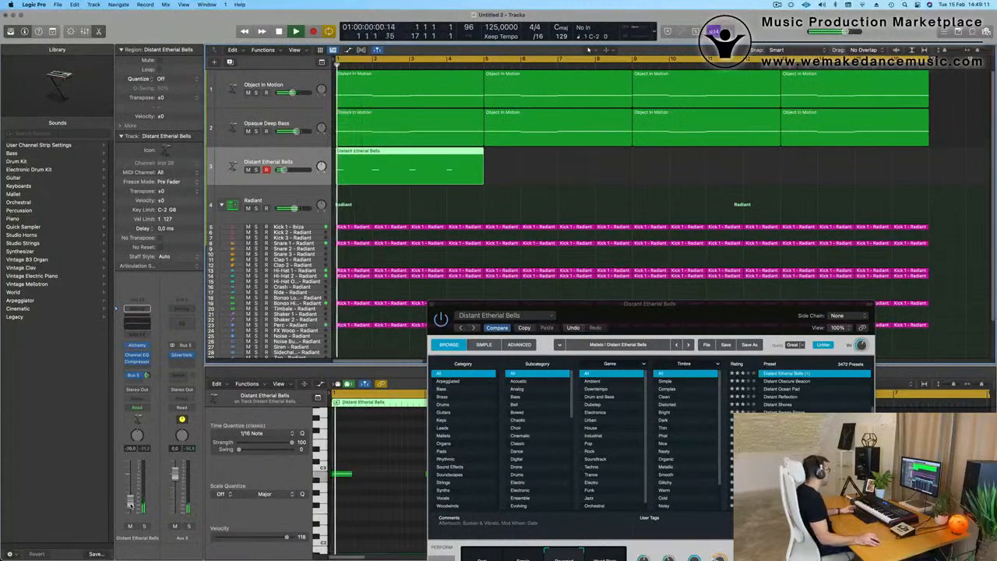
Step: Repeat the four-bar bells region three times so the pattern fills all 16 bars
left_click_drag(610, 324, 423, 465)
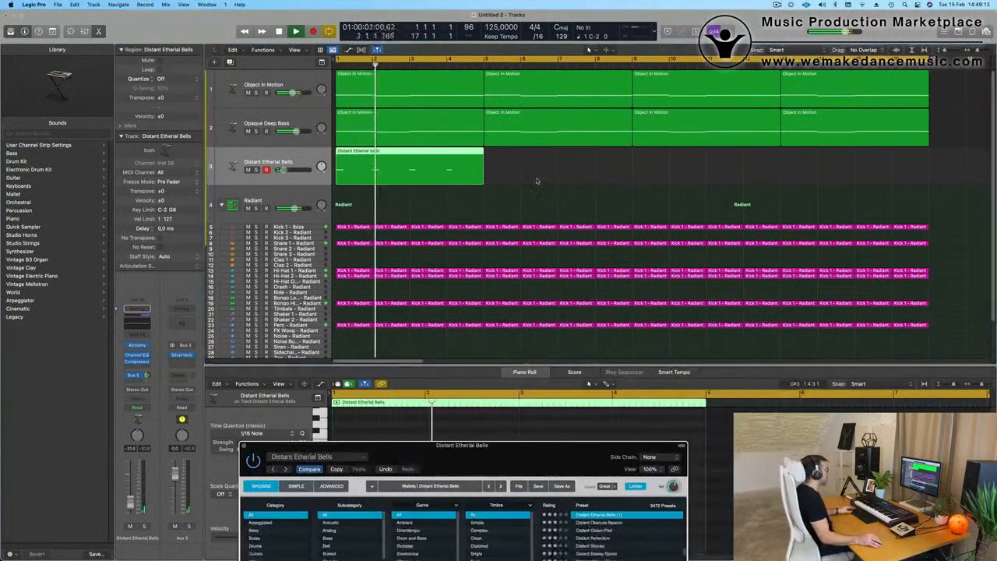
left_click(537, 180)
left_click(388, 171)
key("super+r")
key("super+r")
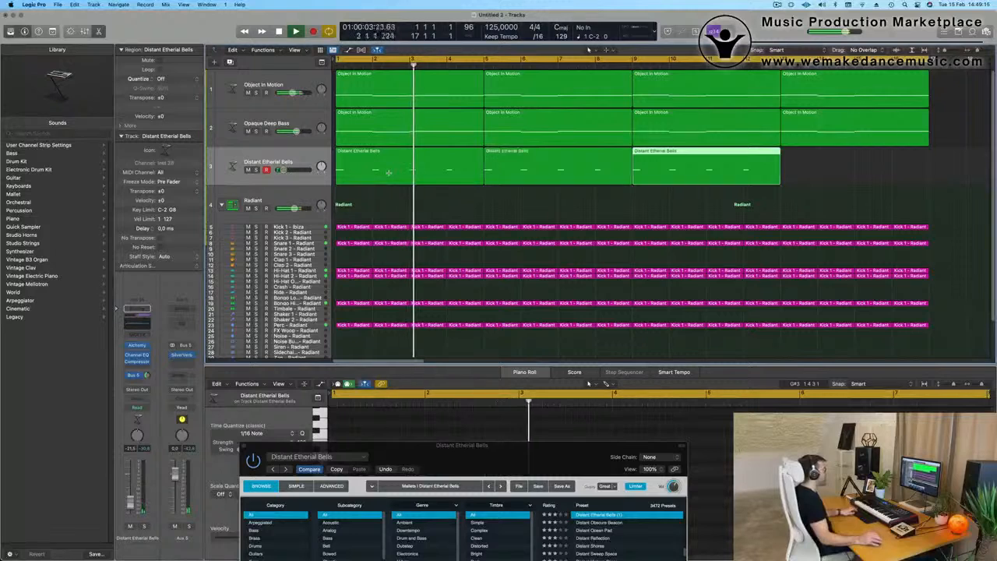
key("super+r")
key("super+Left")
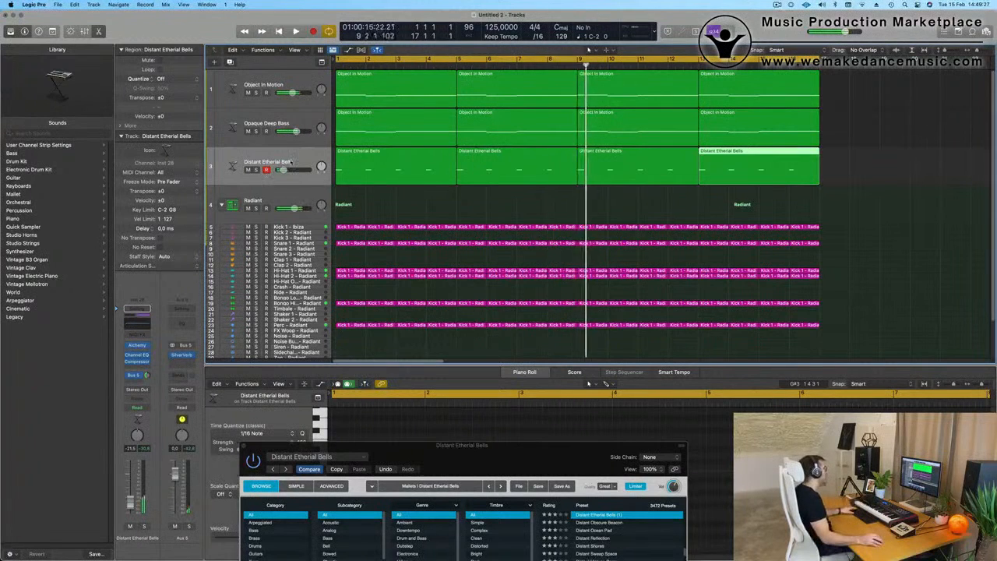
Step: Compare the Wood Block variation with Reversed over the loop, with the bells track lowered to about -22.5 dB
key("Return")
left_click(131, 504)
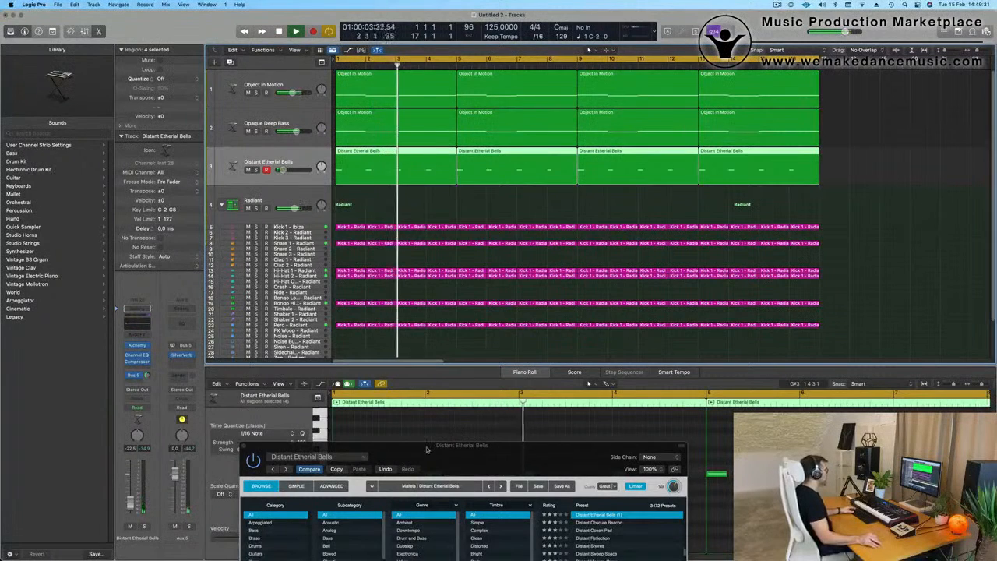
left_click_drag(427, 448, 407, 205)
key("Return")
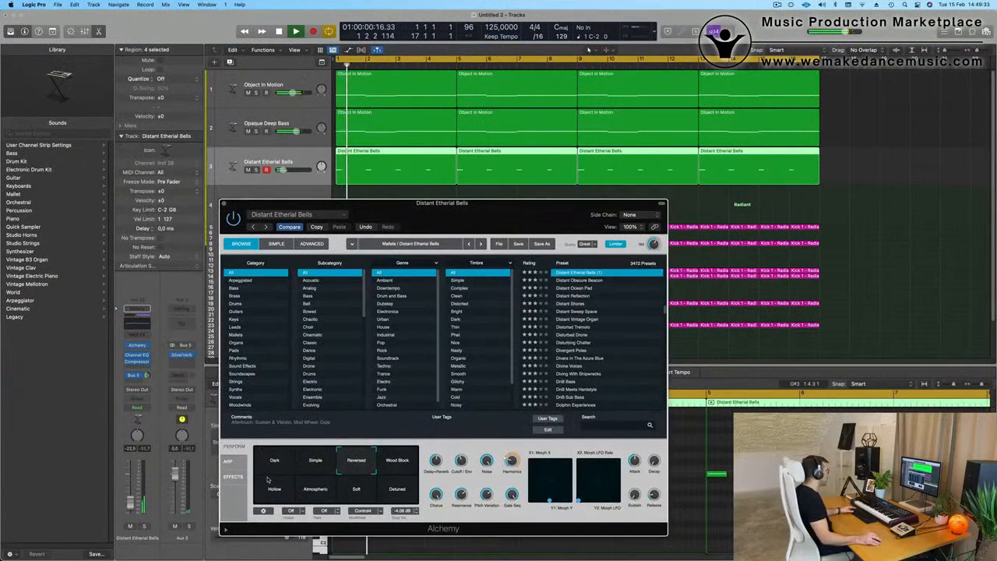
left_click(401, 466)
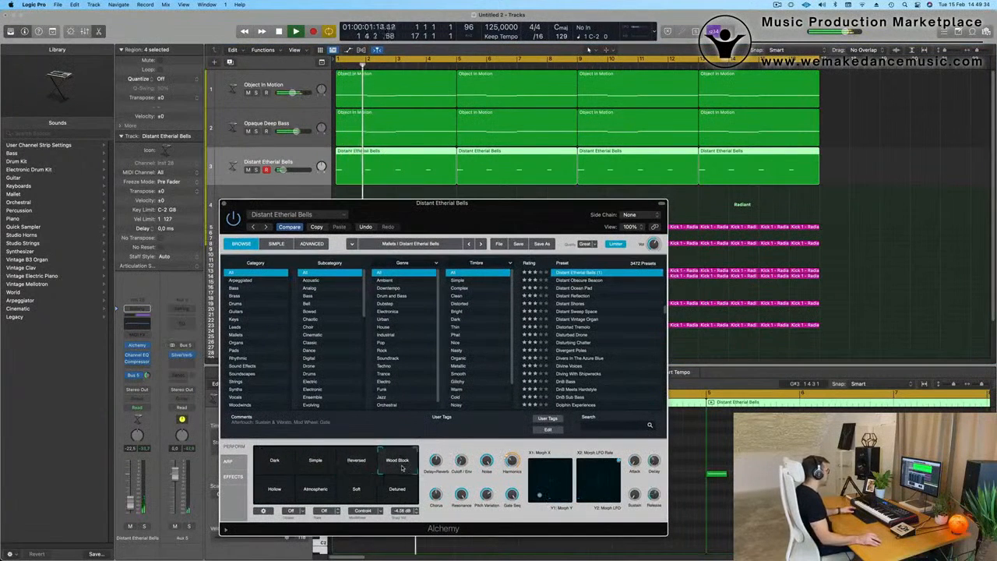
left_click(356, 461)
Step: Set the bells' Cutoff / Env to 44 % and the track's volume to -26.0 dB, closing the Alchemy window
left_click_drag(461, 461, 461, 460)
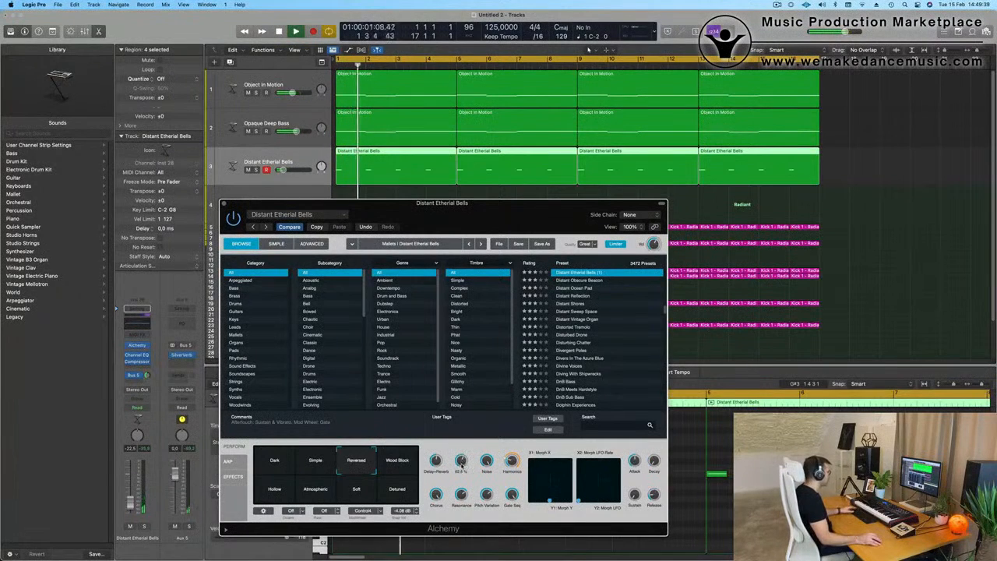
left_click_drag(520, 217, 619, 283)
key("Return")
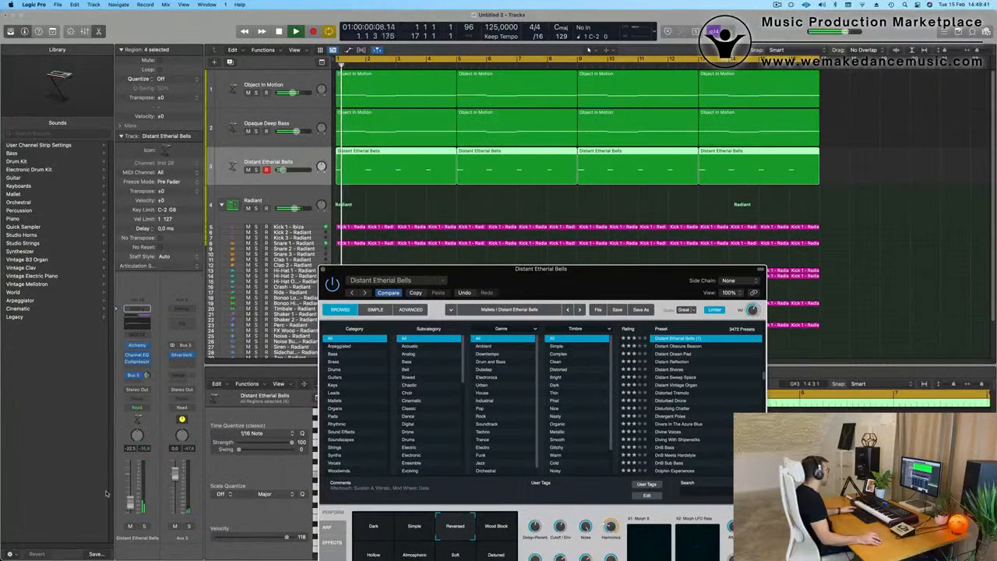
left_click_drag(563, 270, 563, 251)
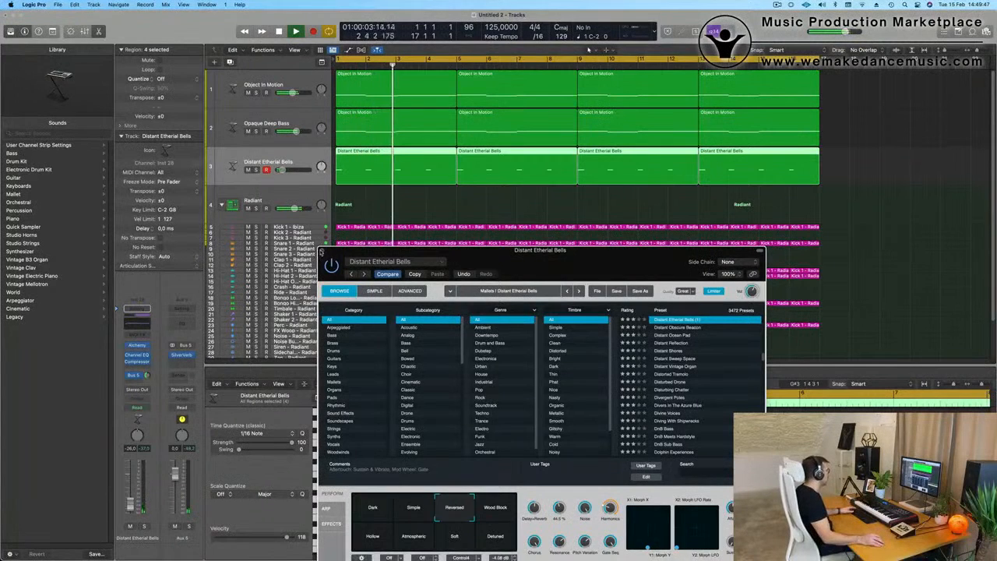
left_click(321, 253)
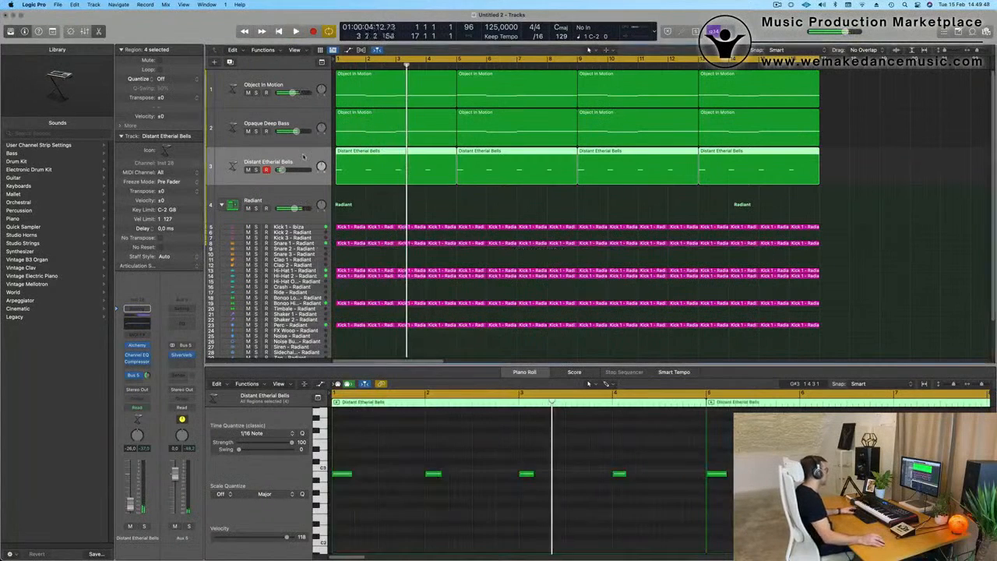
Step: Create a new track with the Distant Etherial Bells track's duplicate settings and open its Alchemy instrument
left_click(231, 63)
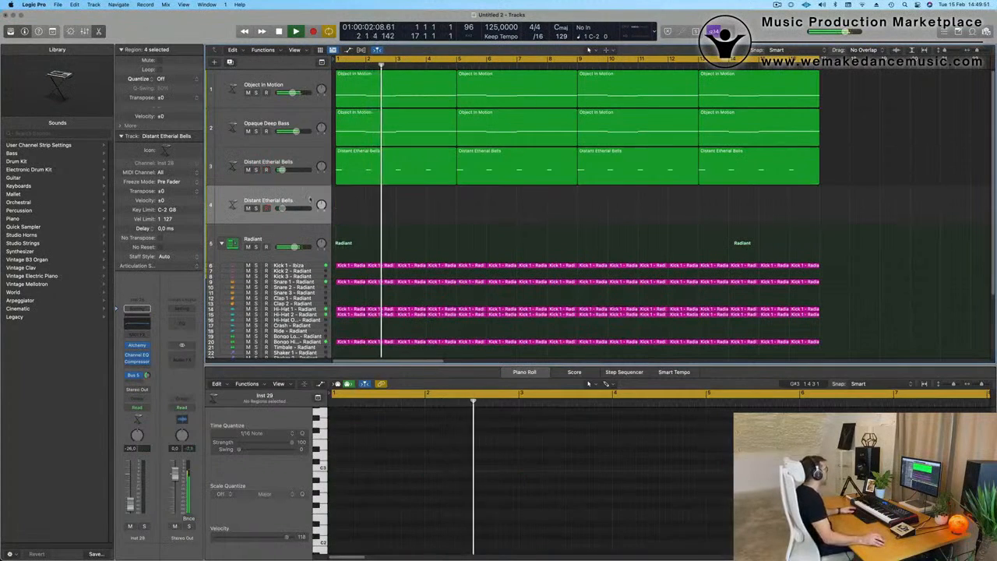
left_click(137, 345)
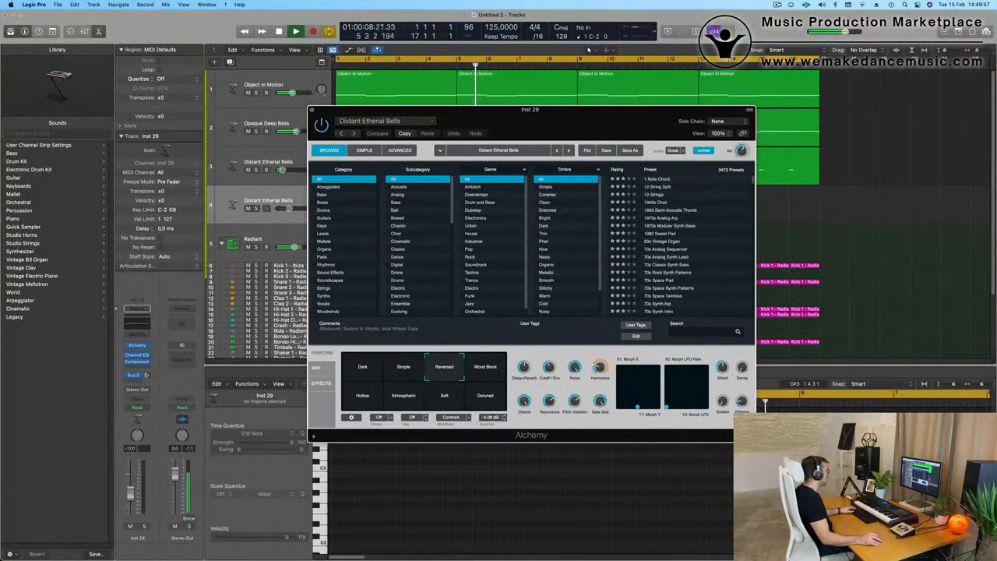
left_click(252, 169)
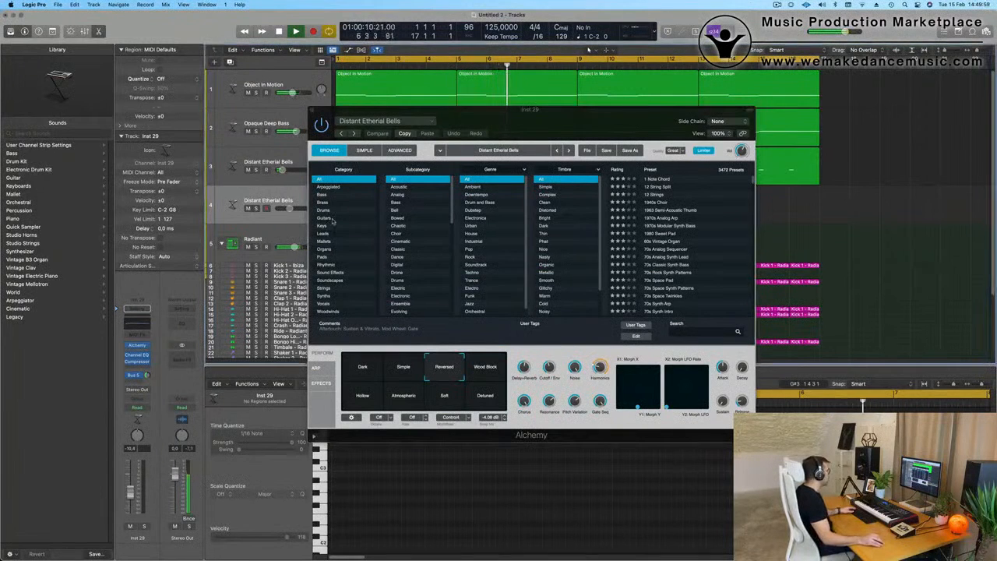
Step: Load Atlantean Bells from Alchemy's Mallets category, then set the new track's volume to -6.4 dB and adjust its Bus 5 send
left_click(326, 242)
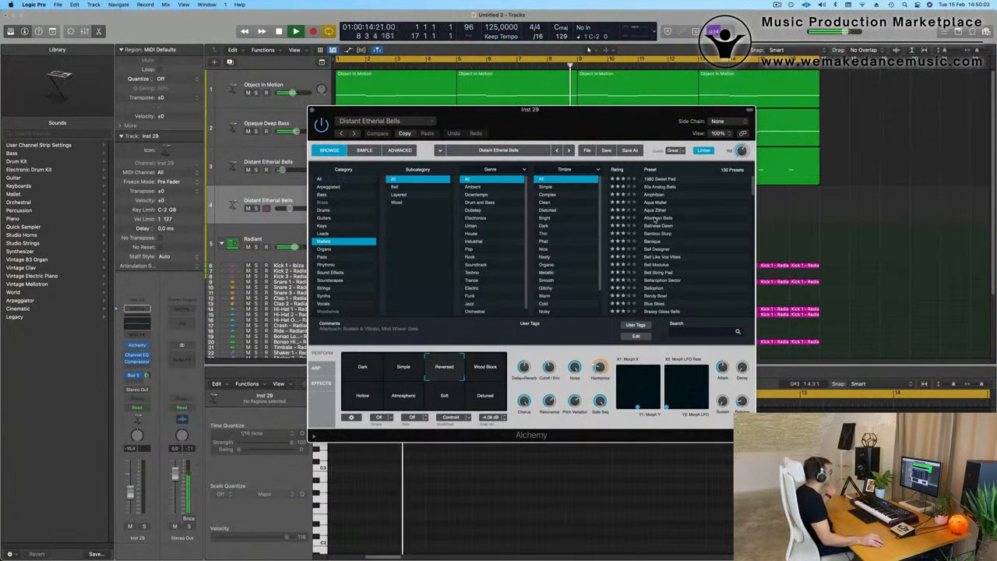
left_click(655, 219)
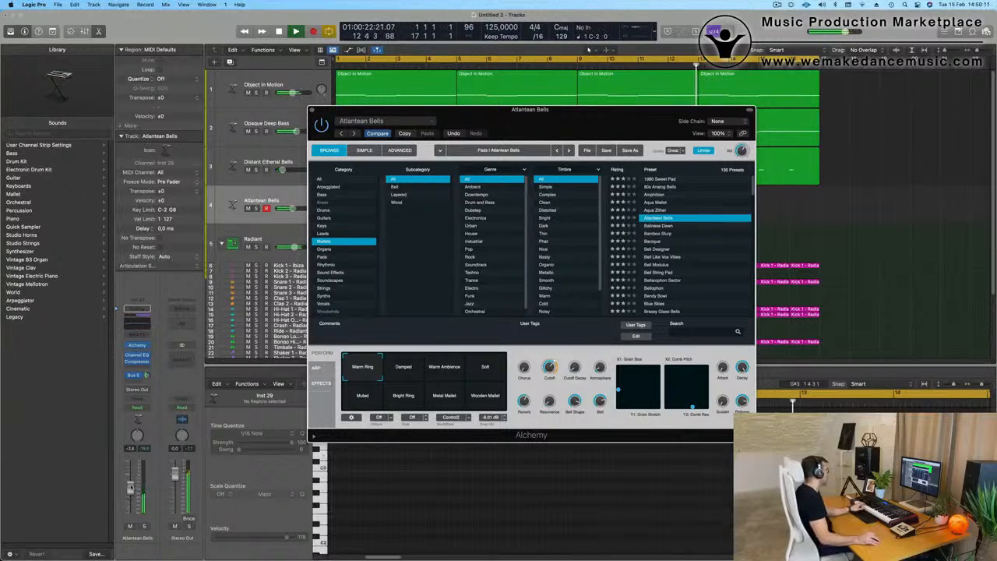
left_click_drag(131, 487, 131, 485)
left_click_drag(147, 376, 148, 375)
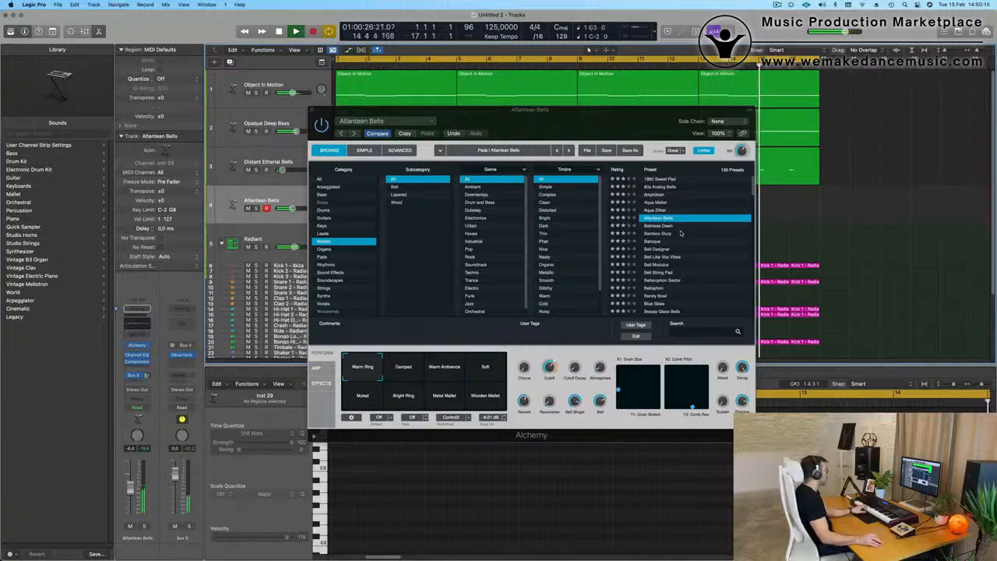
Step: Audition the Damped and Warm Ambience variations of Atlantean Bells over the loop
left_click(401, 374)
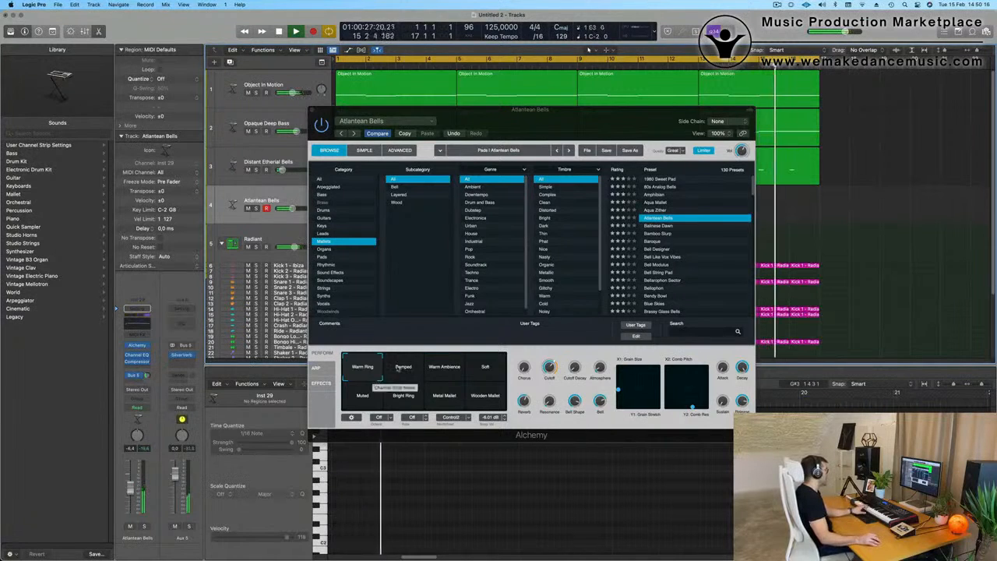
left_click(441, 371)
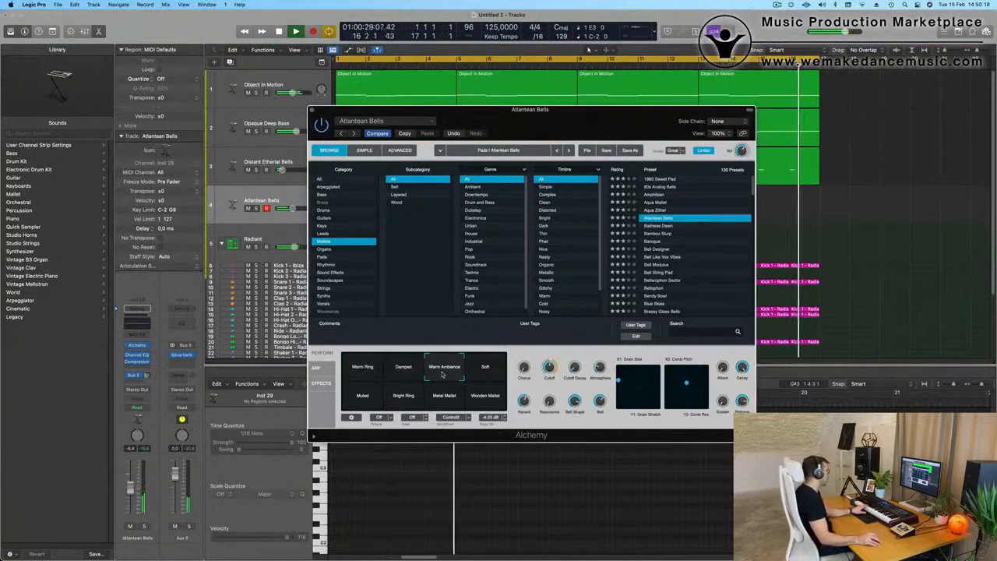
Step: Try the Balinese Dawn mallet preset with the track at -1.1 dB, auditioning its variations from Small Mallet through Rusty Pad
left_click(662, 227)
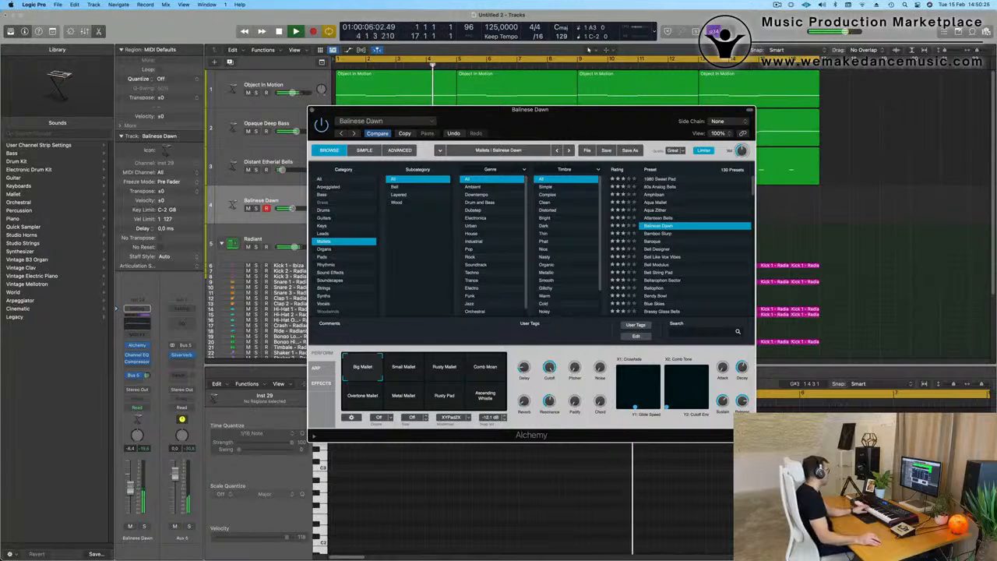
left_click_drag(133, 470, 134, 471)
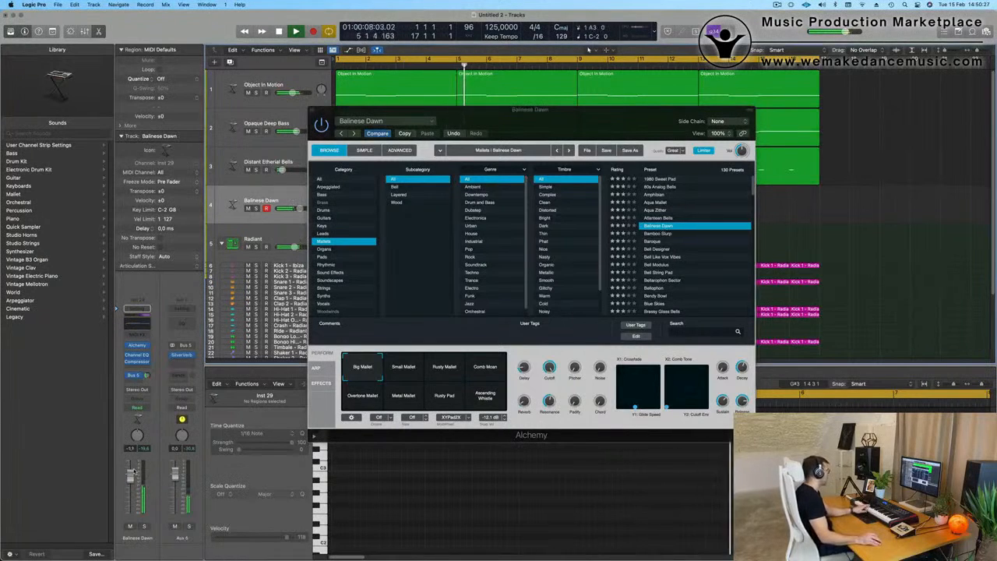
left_click(406, 366)
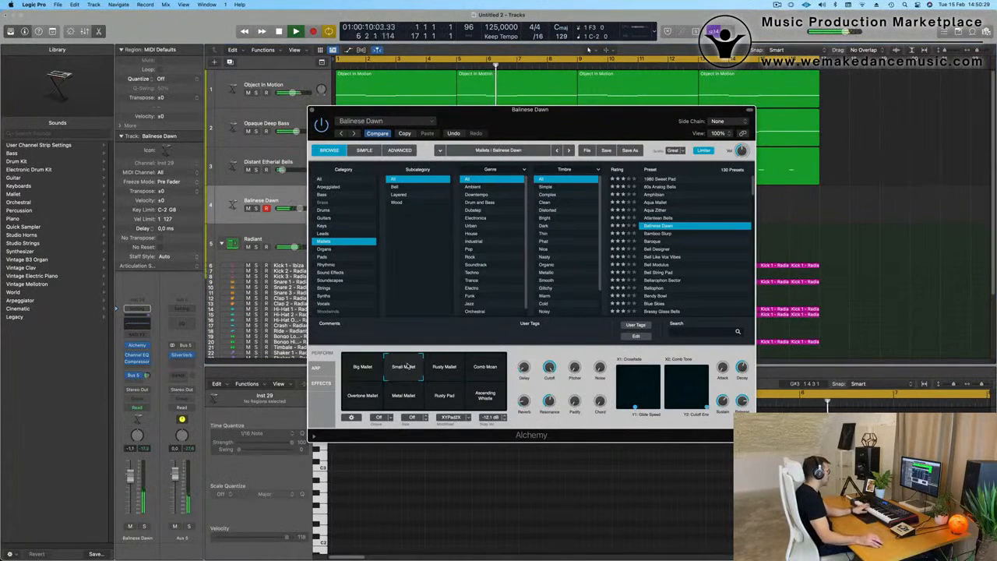
left_click(448, 368)
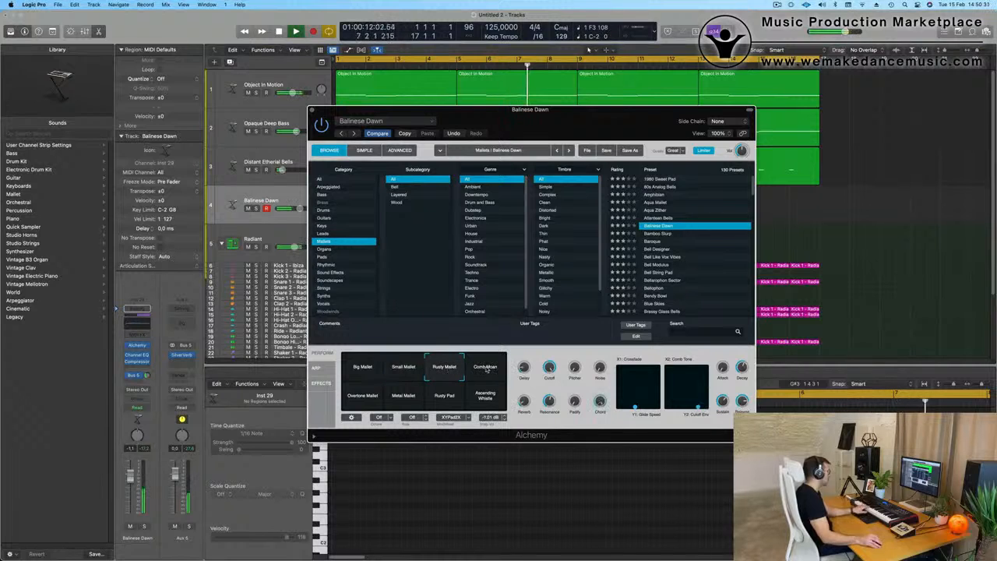
left_click(487, 368)
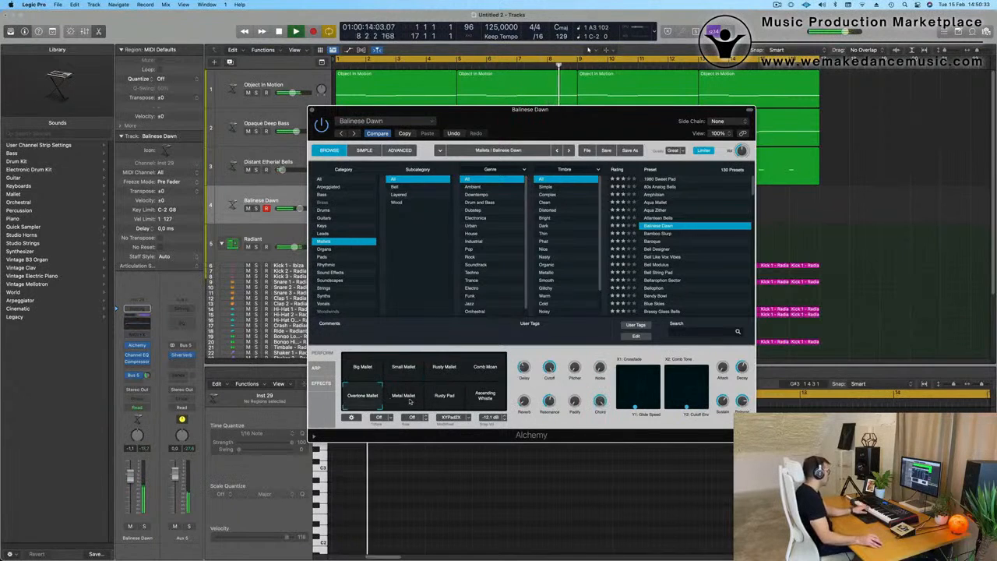
left_click(406, 397)
left_click(444, 396)
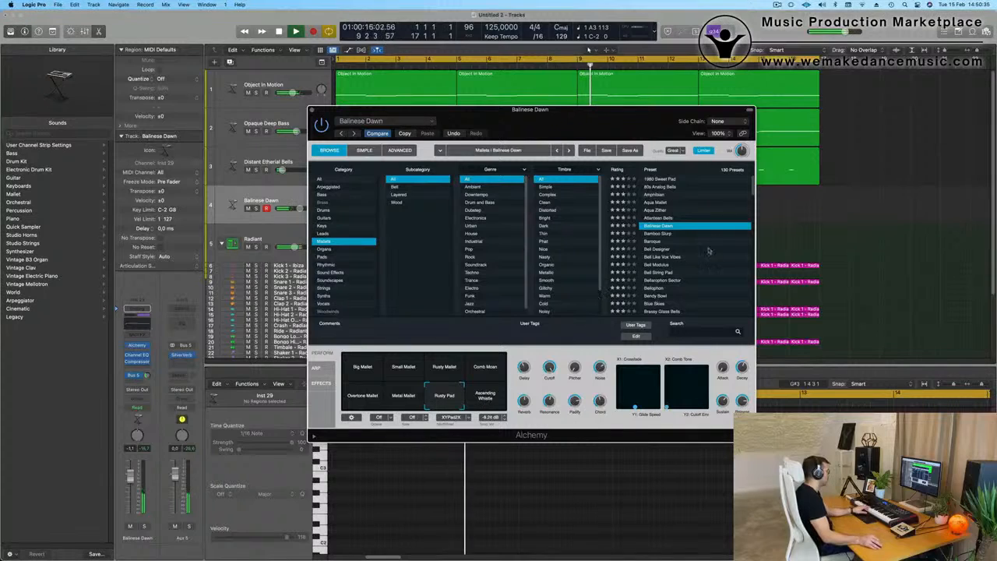
Step: Load the Baroque preset after trying Bamboo Slurp, comparing its Round Bells, Release Stop and Wooden Mallet variations with the track at -1.8 dB
left_click(660, 234)
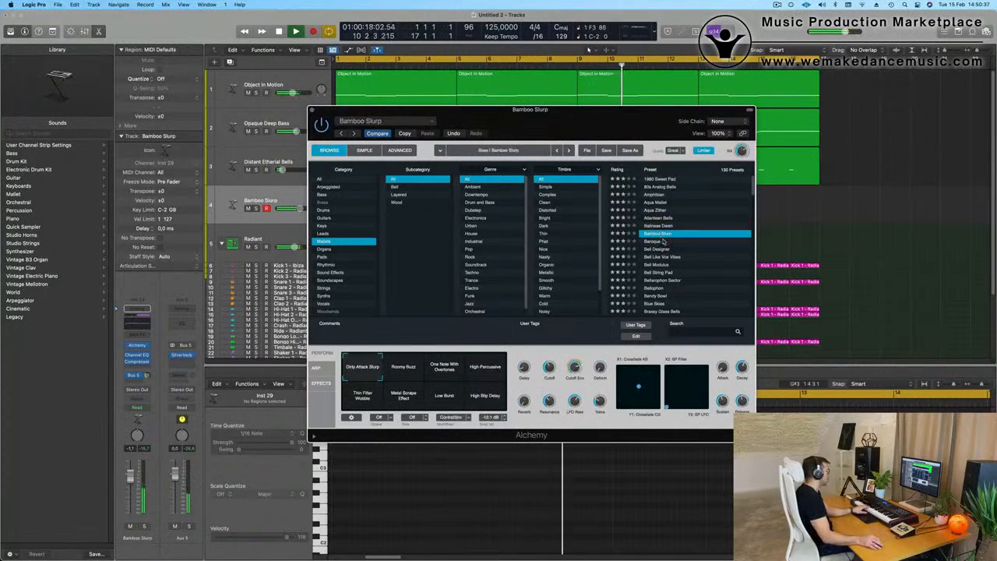
left_click(657, 242)
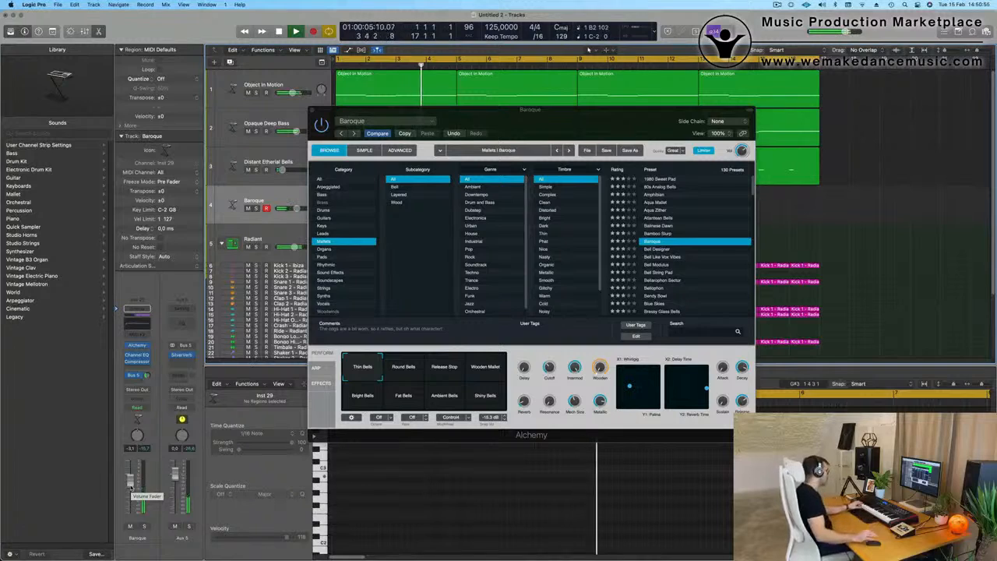
left_click(405, 375)
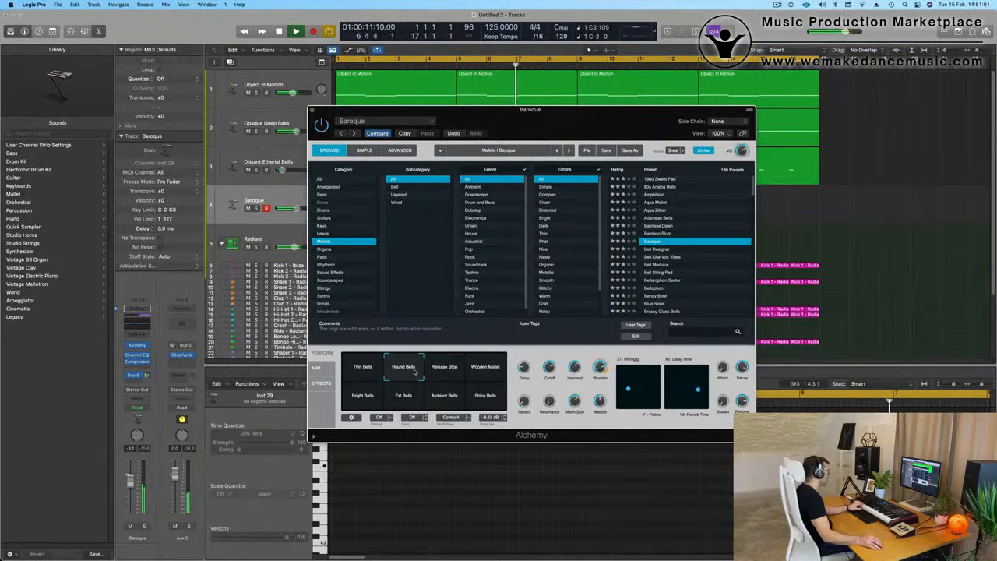
left_click(438, 372)
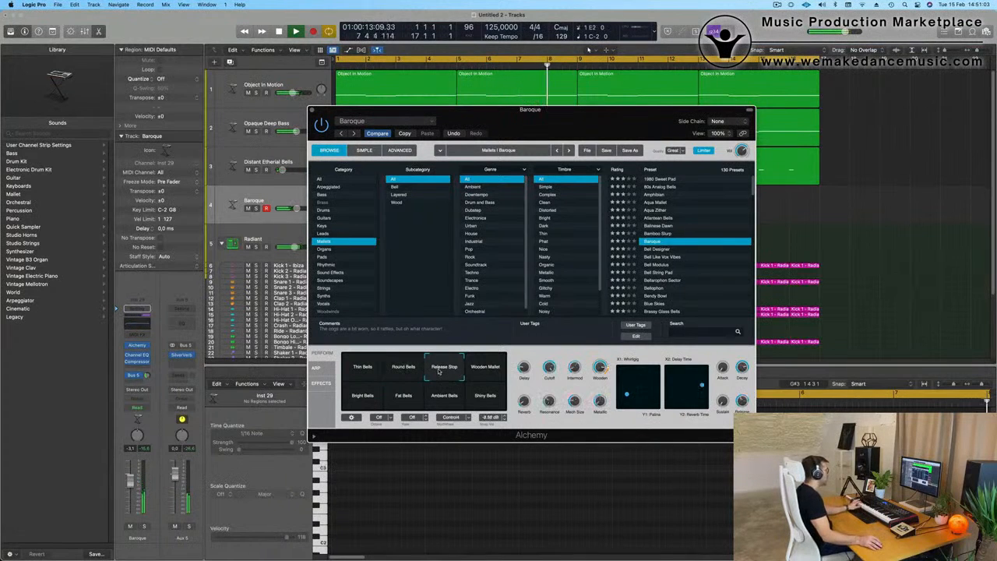
left_click(414, 371)
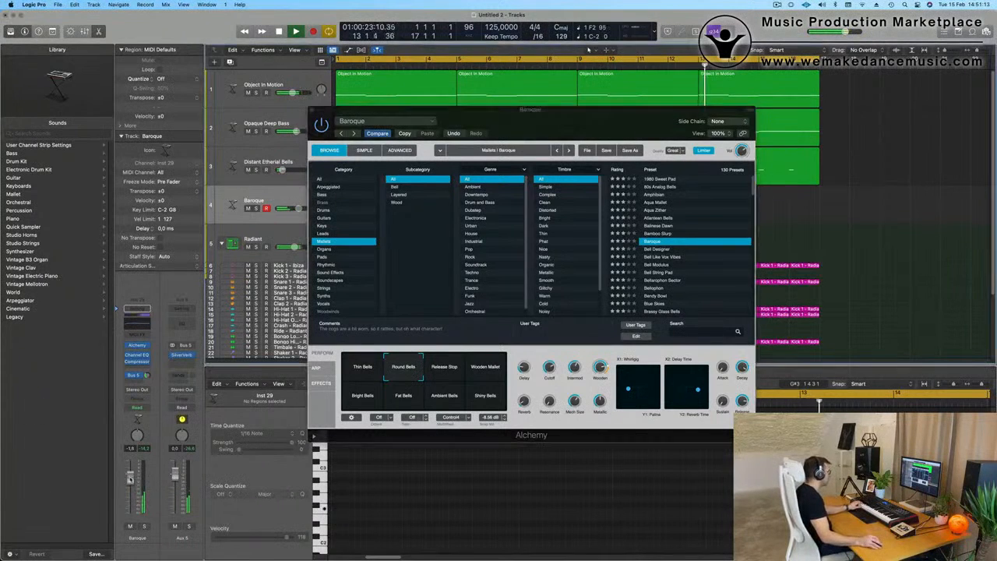
left_click(482, 371)
left_click(448, 373)
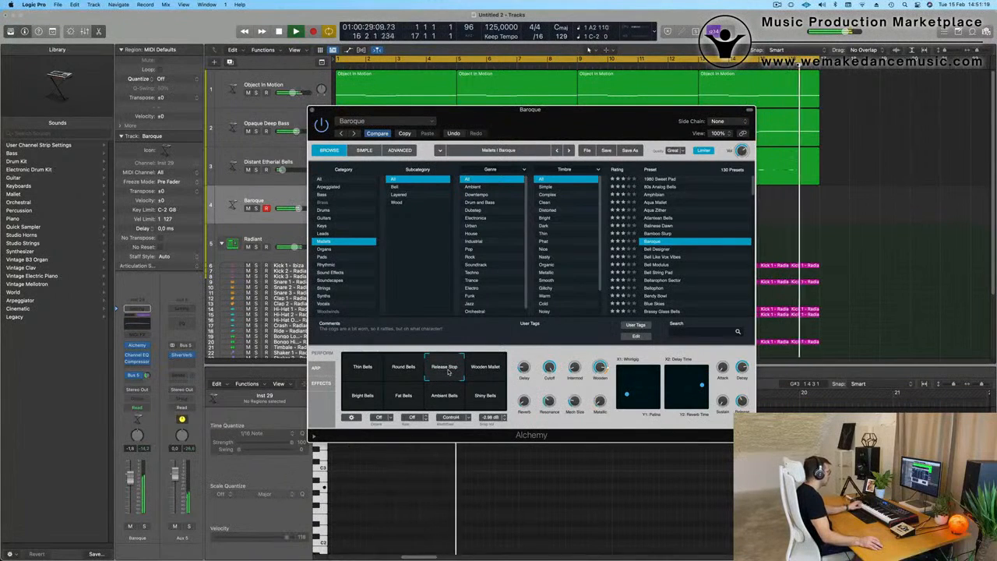
Step: Audition Baroque's Bright Bells, Fat Bells, Ambient Bells and Shiny Bells variations over the loop, and select Fat Bells
left_click(384, 397)
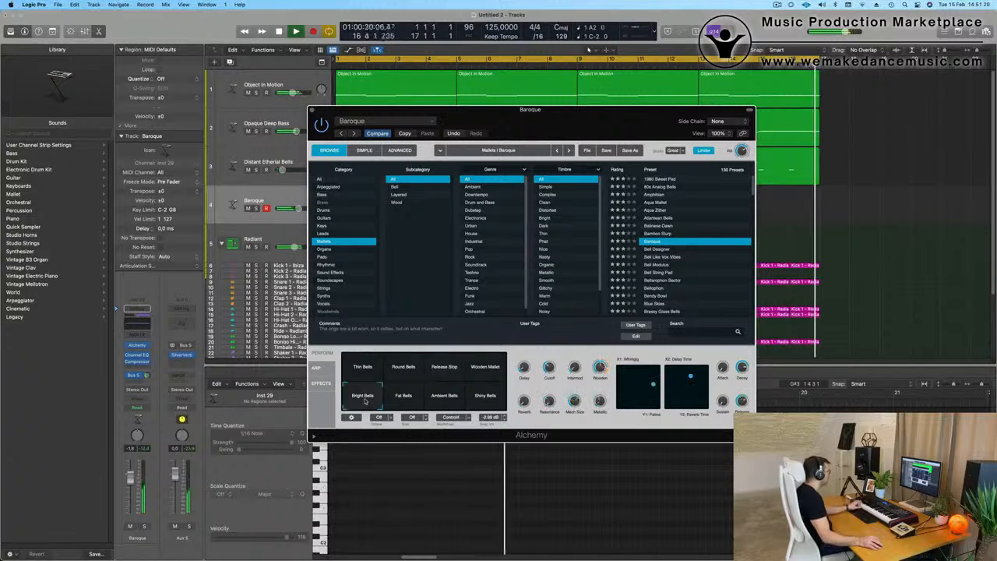
left_click(404, 397)
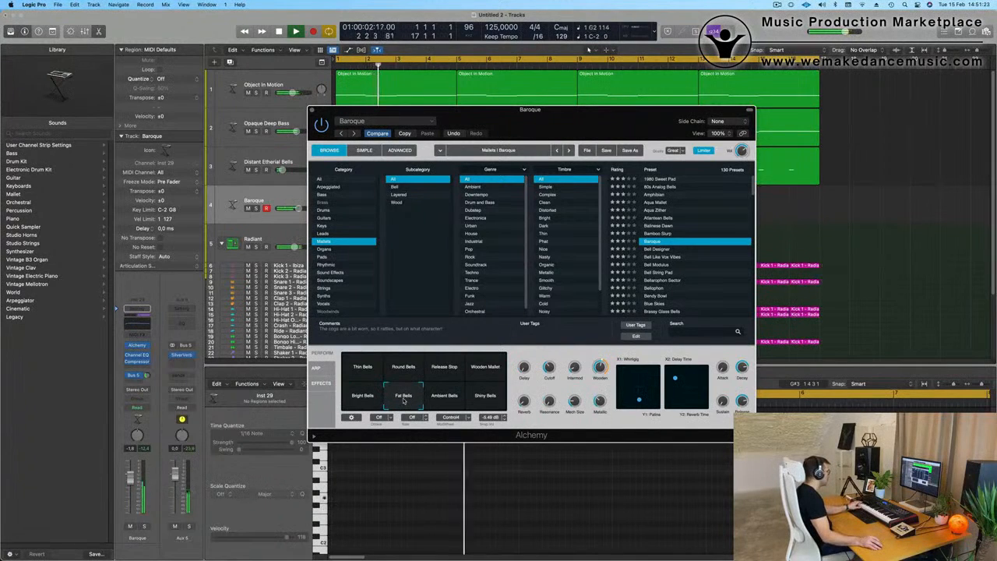
left_click(446, 397)
left_click(483, 397)
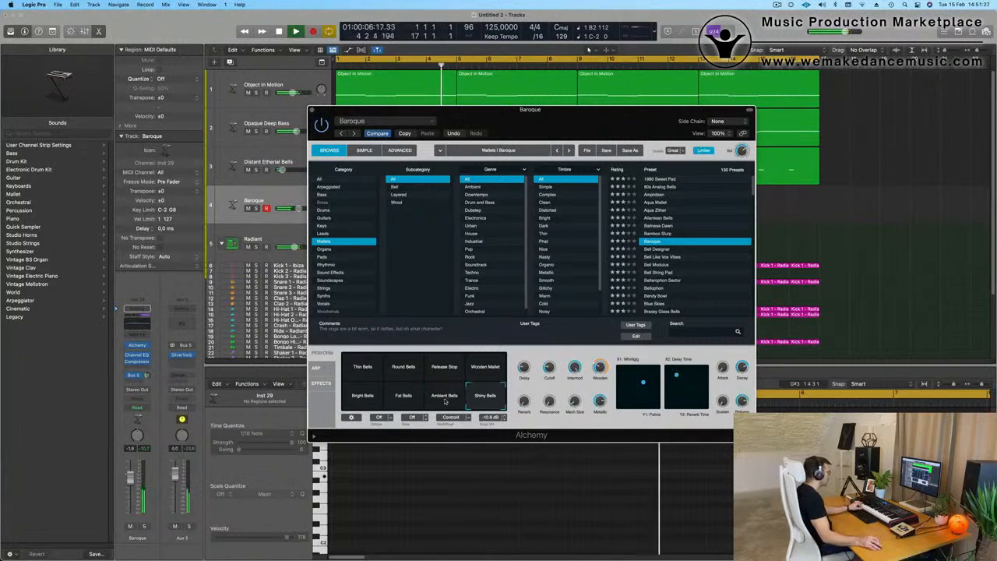
left_click(405, 399)
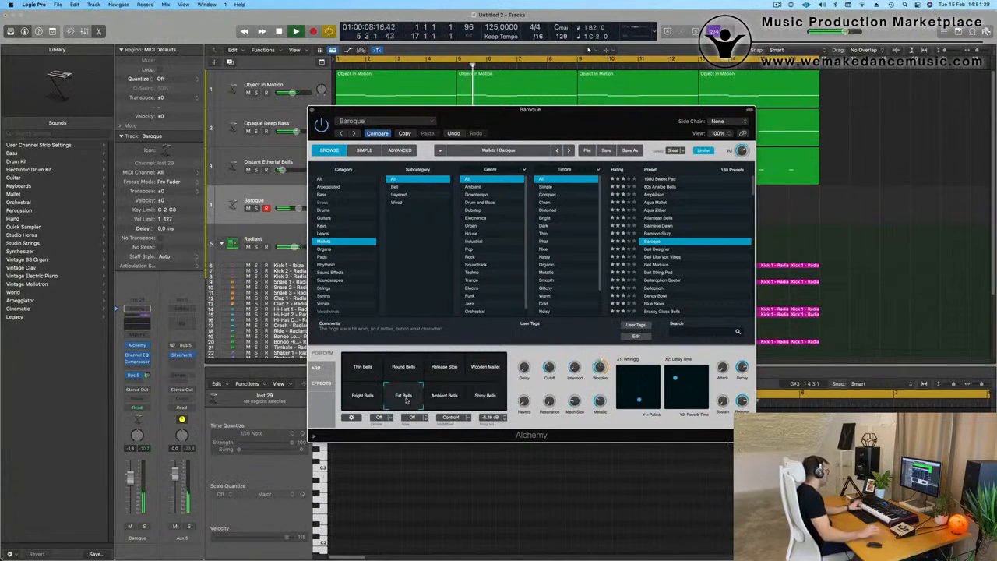
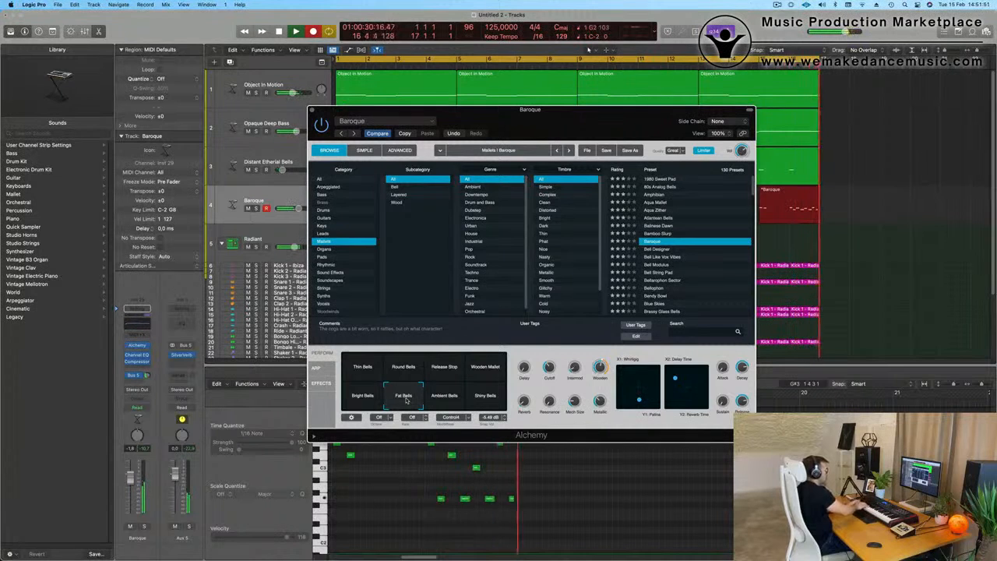
Step: Stop recording, trim the Baroque region by splitting it at bar 16 and deleting the earlier part, and move the remainder to bar 1
key("space")
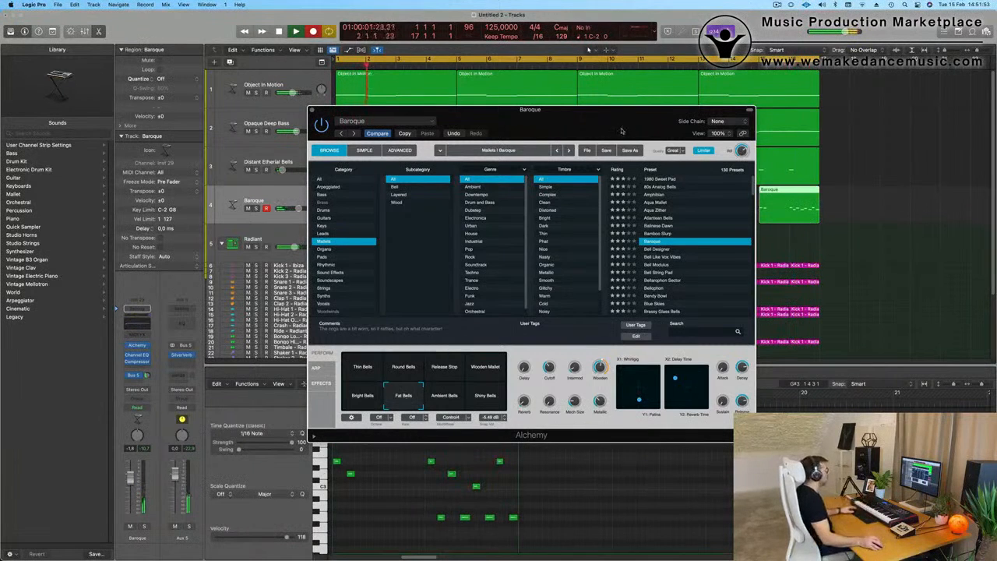
left_click_drag(622, 131, 609, 239)
left_click(790, 200)
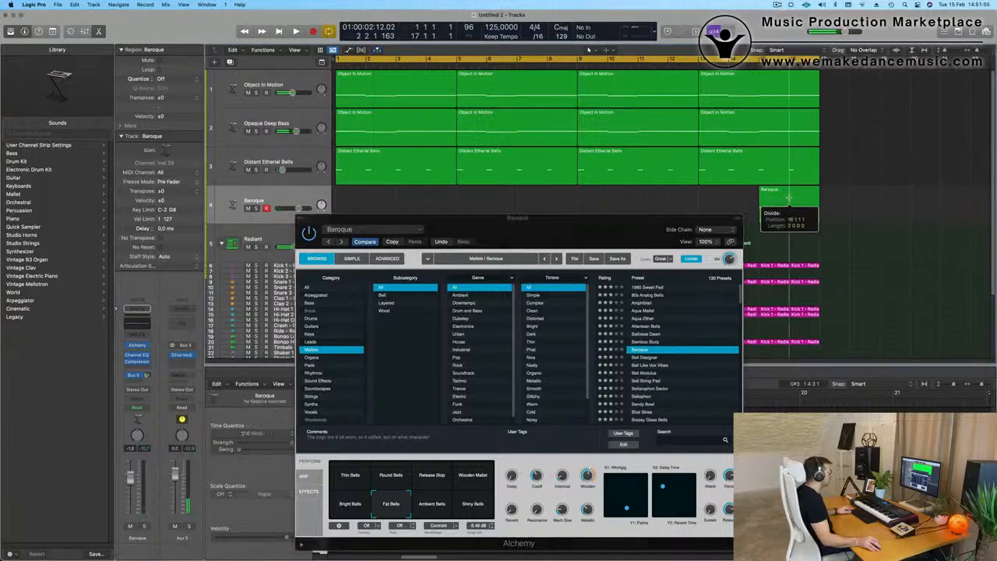
key("Delete")
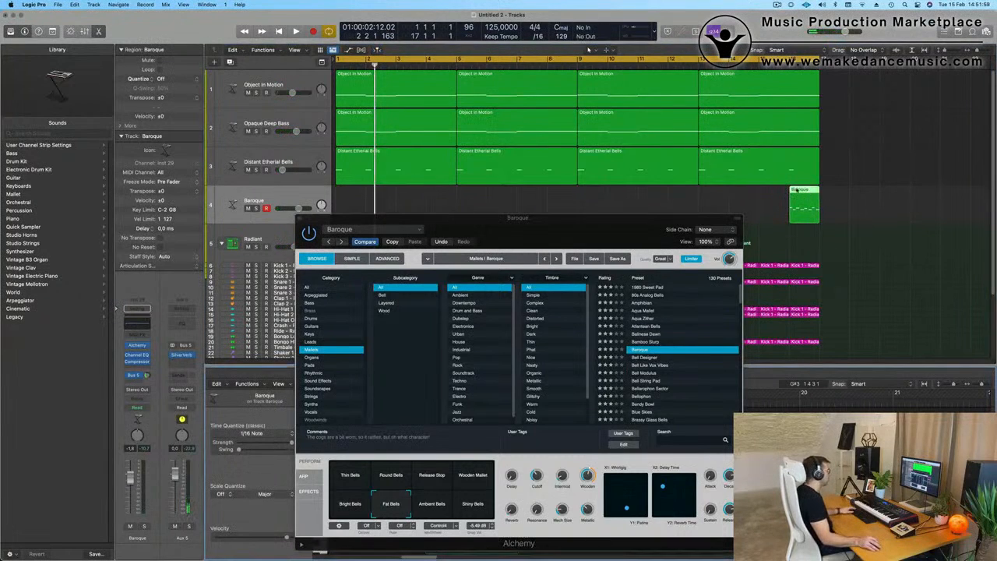
left_click_drag(796, 190, 348, 200)
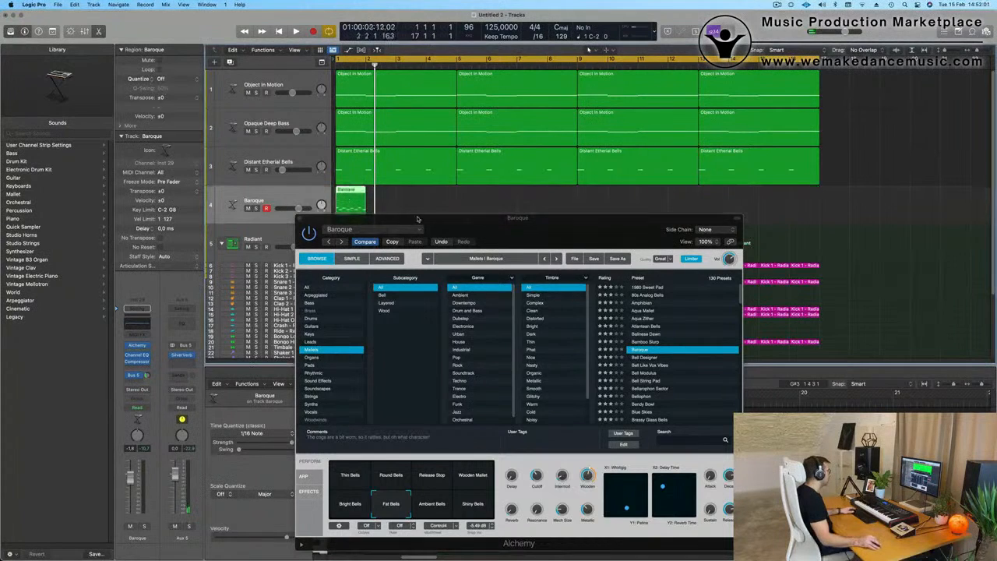
left_click_drag(418, 219, 753, 217)
Step: Open the Baroque region's notes in the Piano Roll, play the loop, and copy the region to bar 3
double_click(352, 191)
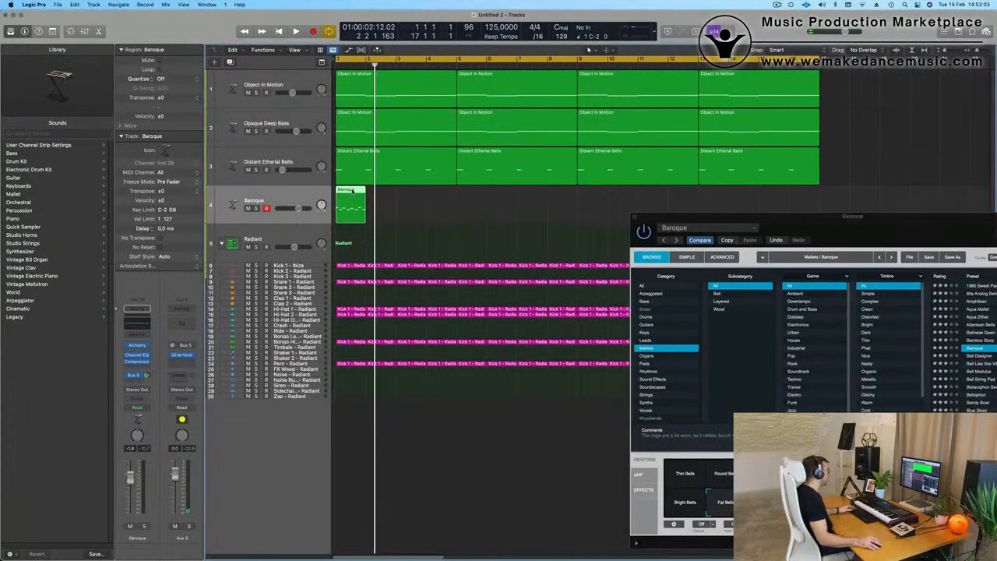
double_click(352, 191)
key("super+a")
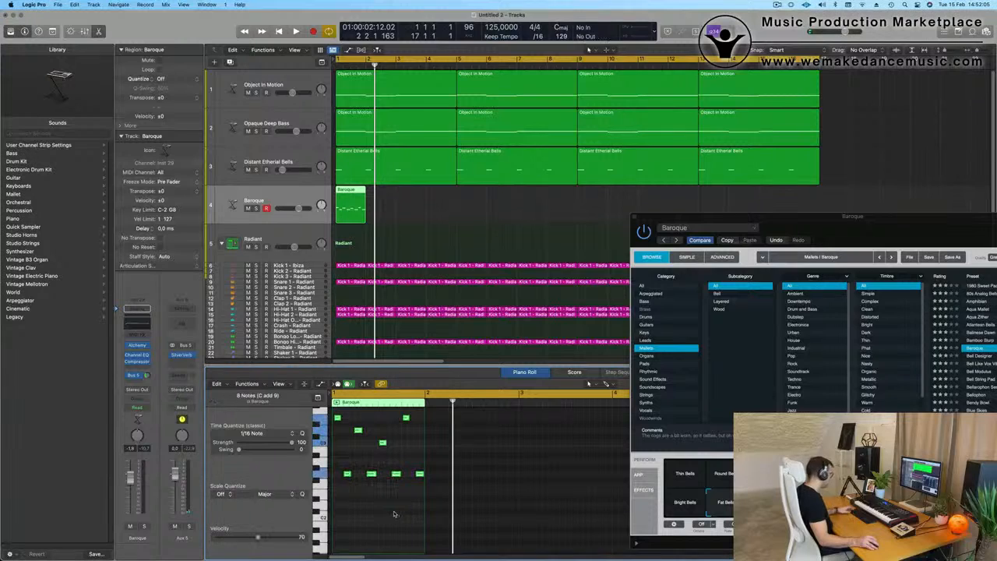
key("space")
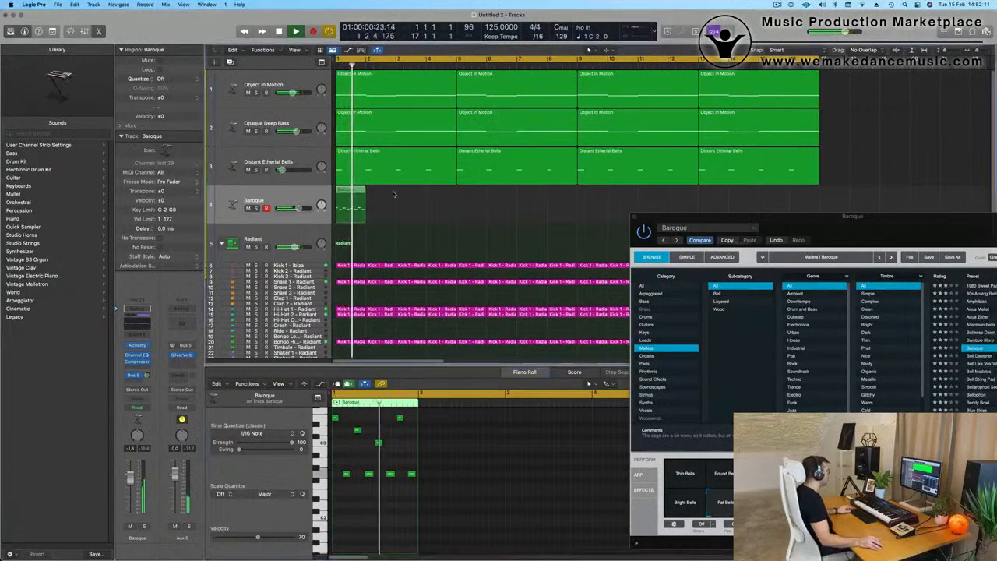
left_click_drag(354, 191, 418, 194)
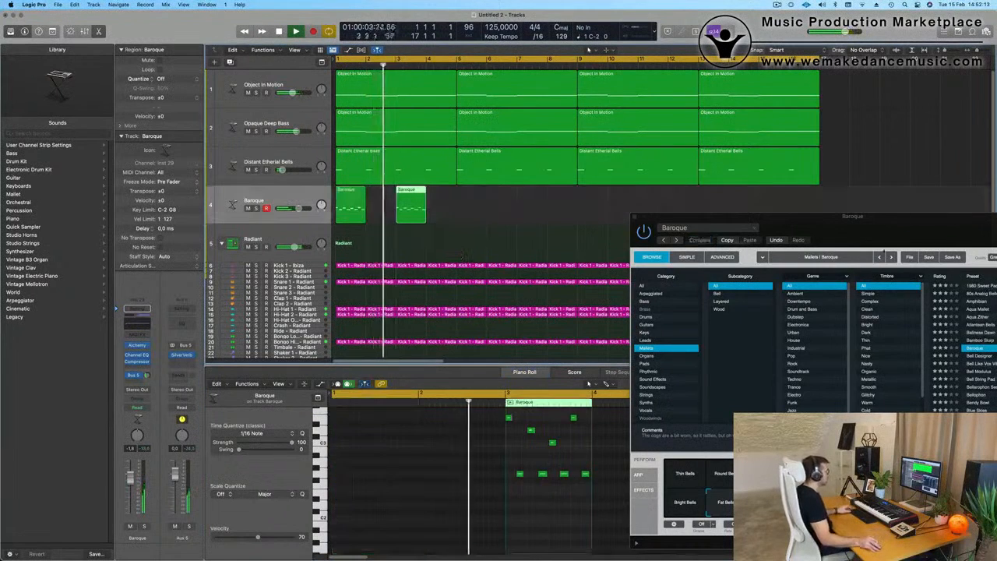
Step: In the Baroque track's Channel EQ, enable a low cut at 560 Hz with 18 dB/Oct and set the low shelf to 368 Hz at +0.3 dB
left_click_drag(880, 218, 457, 203)
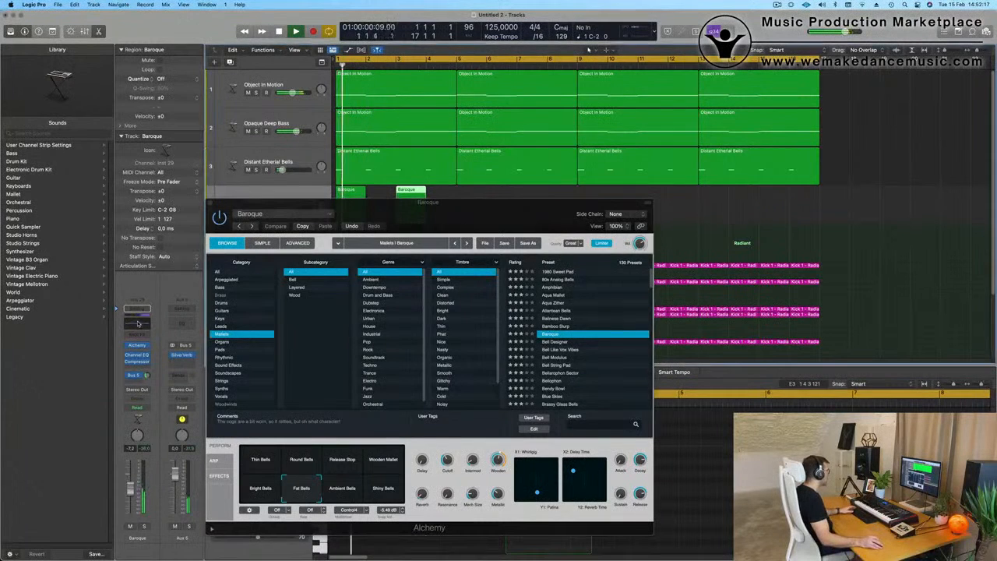
left_click(136, 355)
left_click(355, 154)
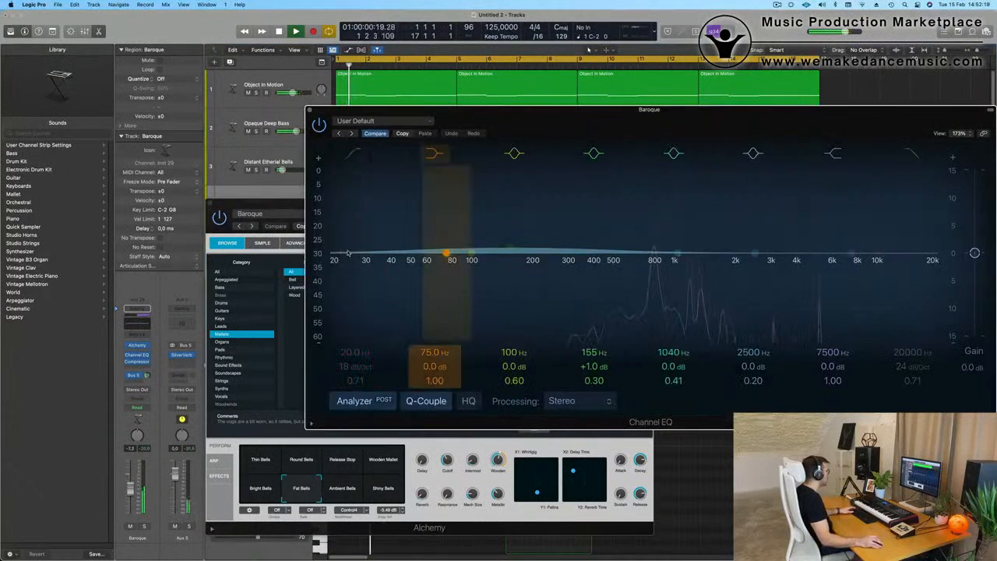
left_click_drag(364, 196, 503, 195)
left_click(348, 156)
left_click_drag(340, 260, 623, 263)
left_click_drag(518, 123, 540, 354)
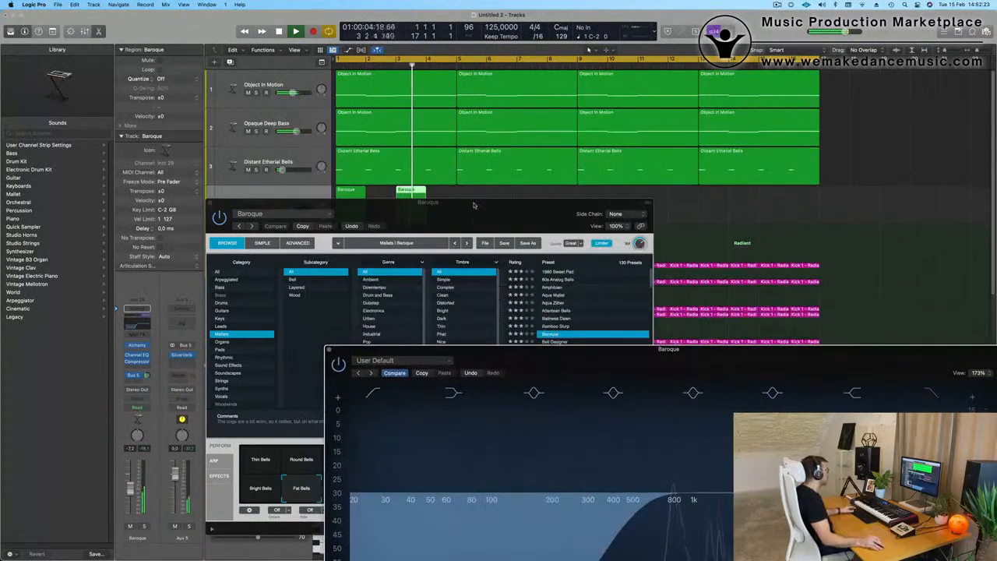
left_click_drag(473, 205, 840, 177)
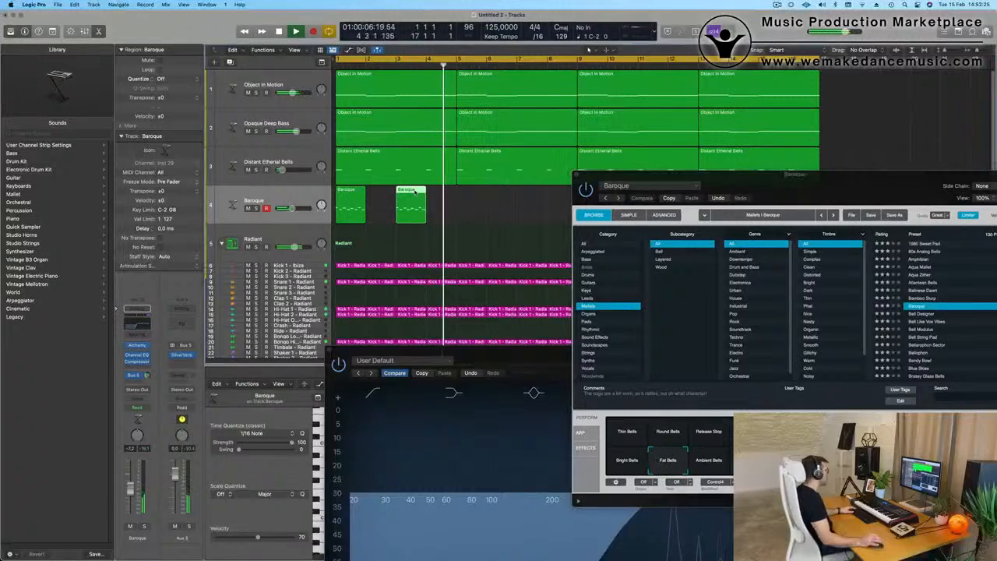
Step: Move the EQ window clear of the arrangement and show the notes of the Baroque region at bar 3 in the Piano Roll
key("e")
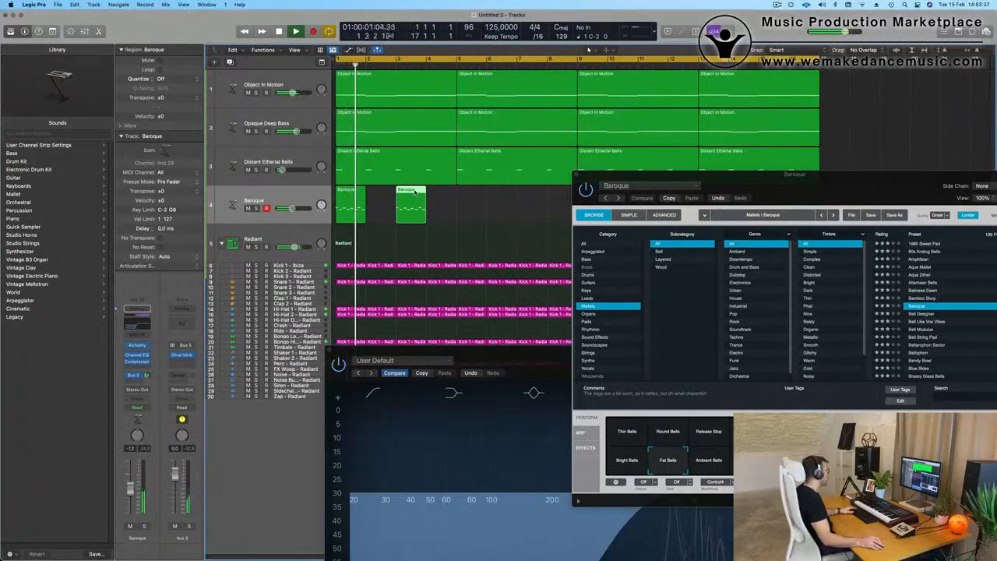
key("e")
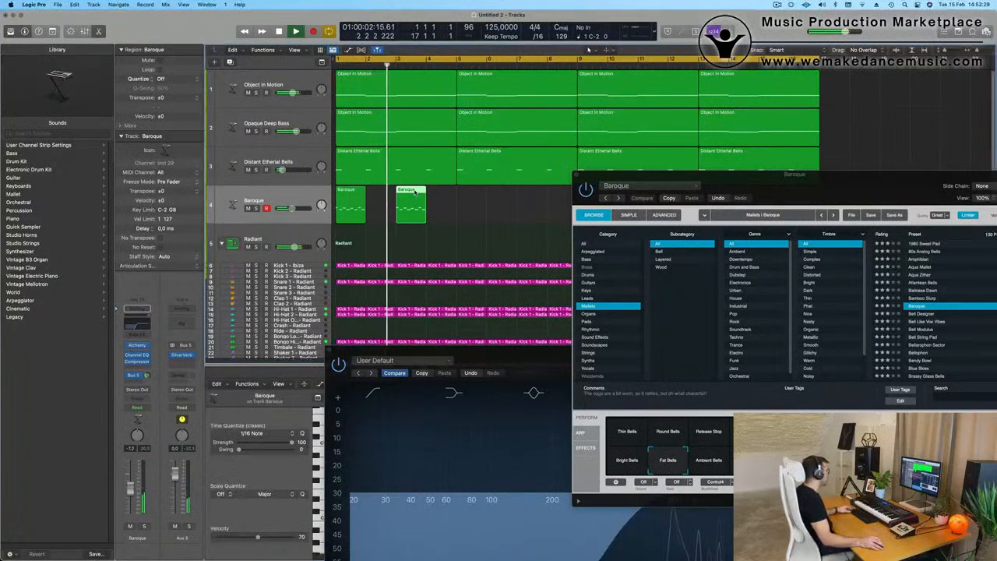
key("e")
left_click_drag(500, 349, 877, 83)
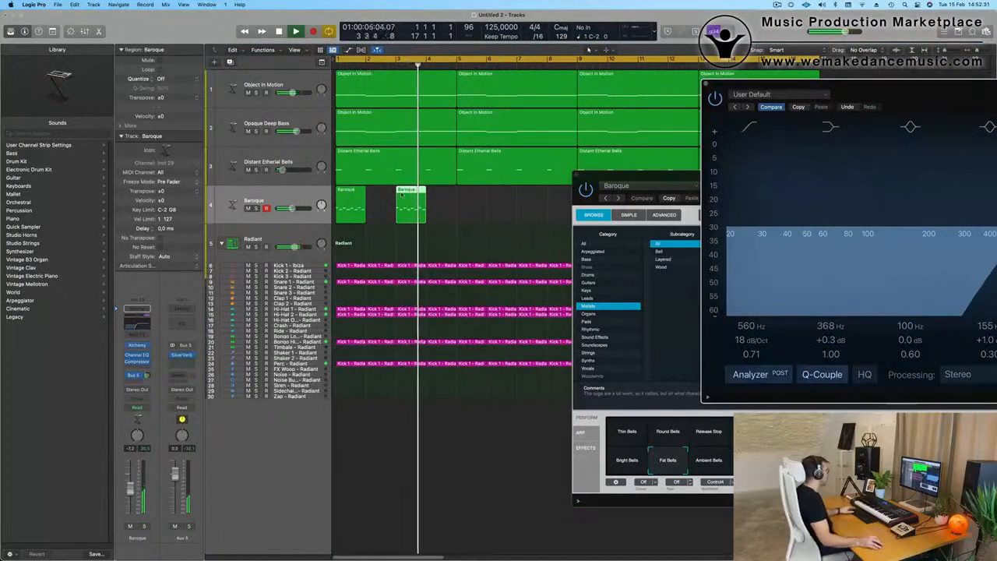
key("e")
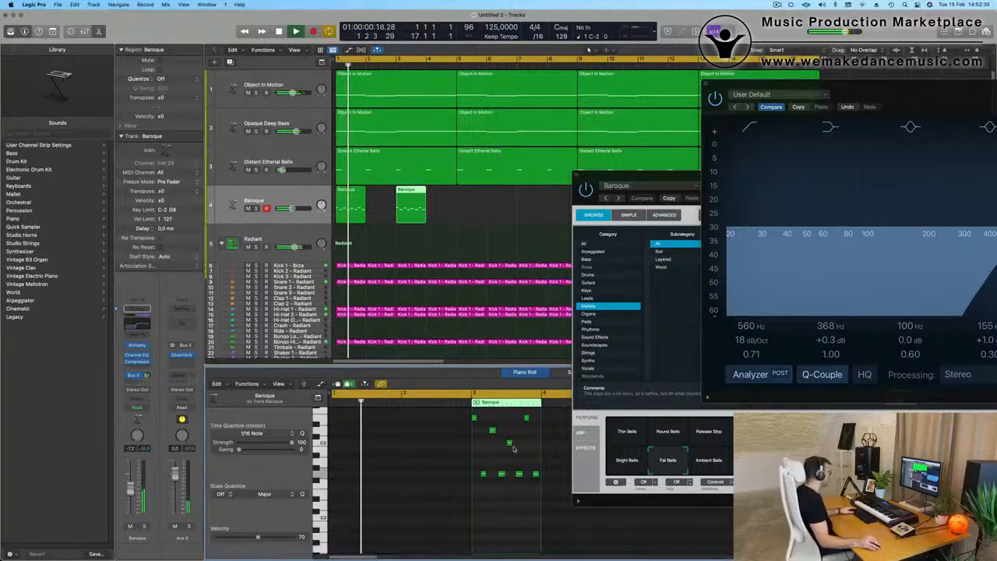
Step: Try transposing the four low notes of the bar 3 Baroque region up and down while the loop plays
key("space")
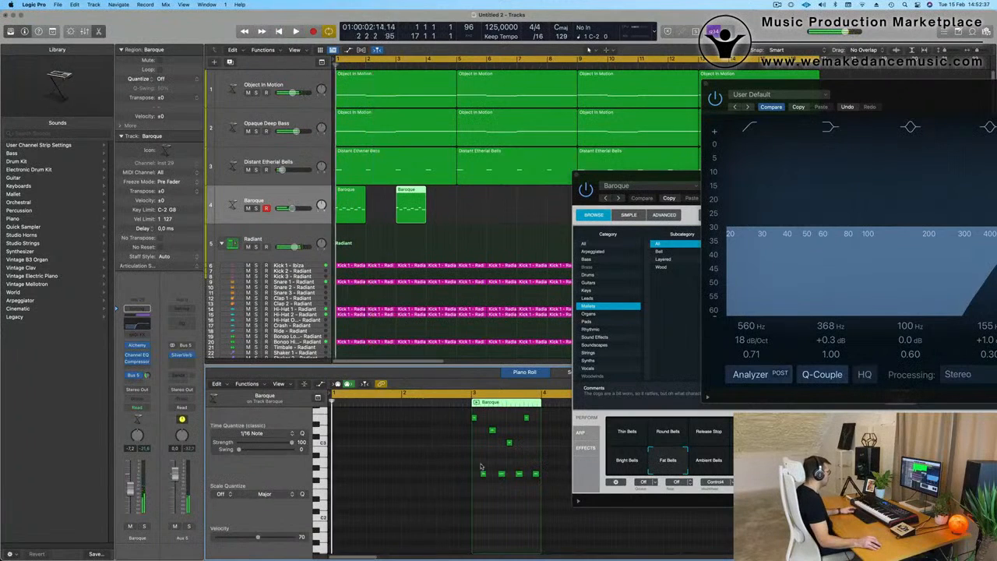
key("space")
left_click_drag(480, 467, 568, 484)
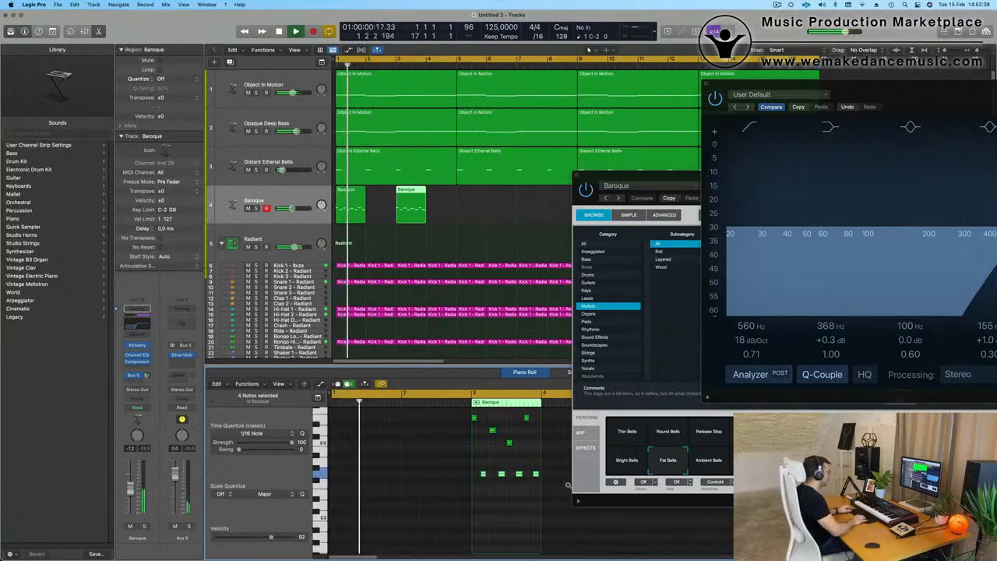
key("alt+Up")
key("alt+Up")
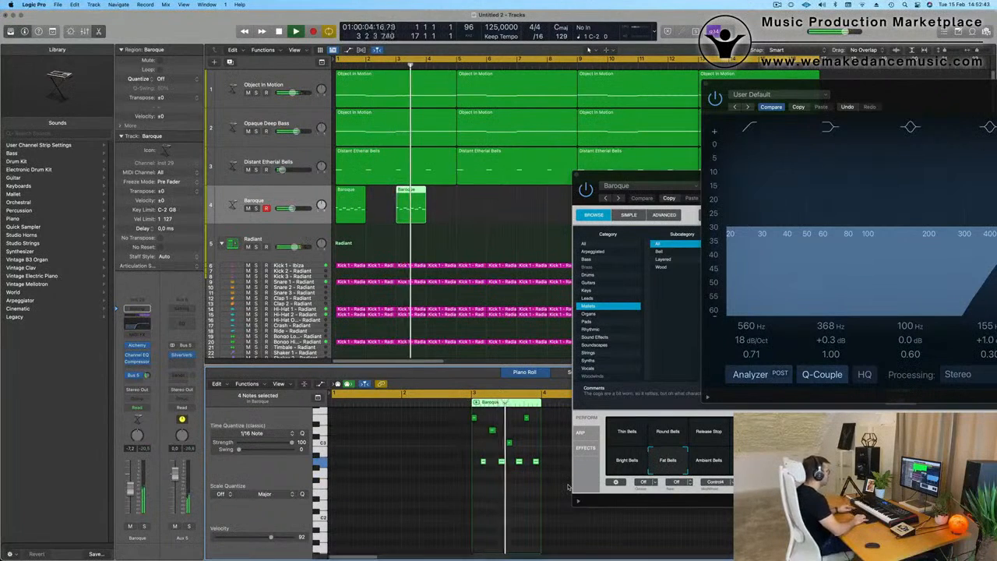
key("alt+Down")
key("alt+Down")
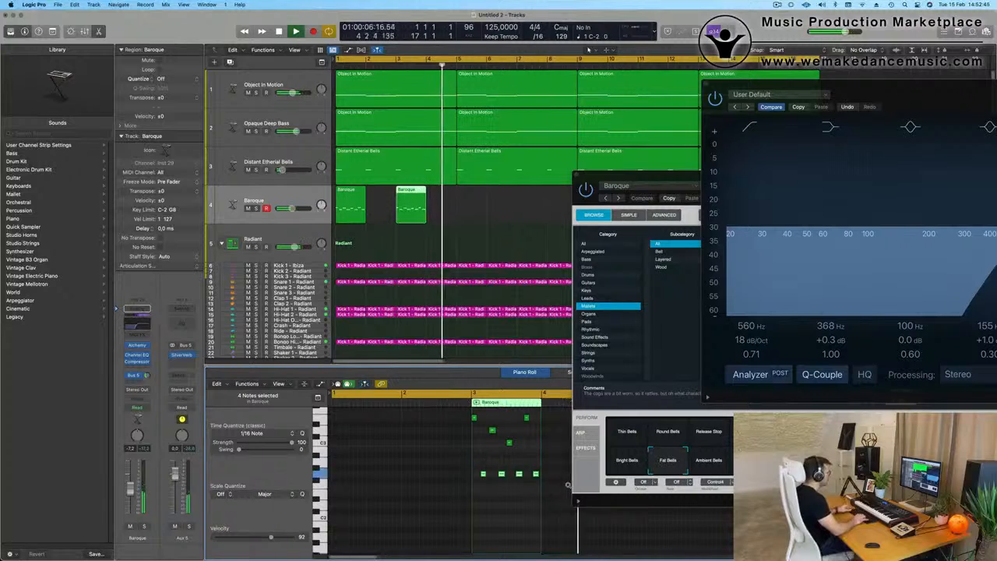
key("alt+Down")
key("alt+Down")
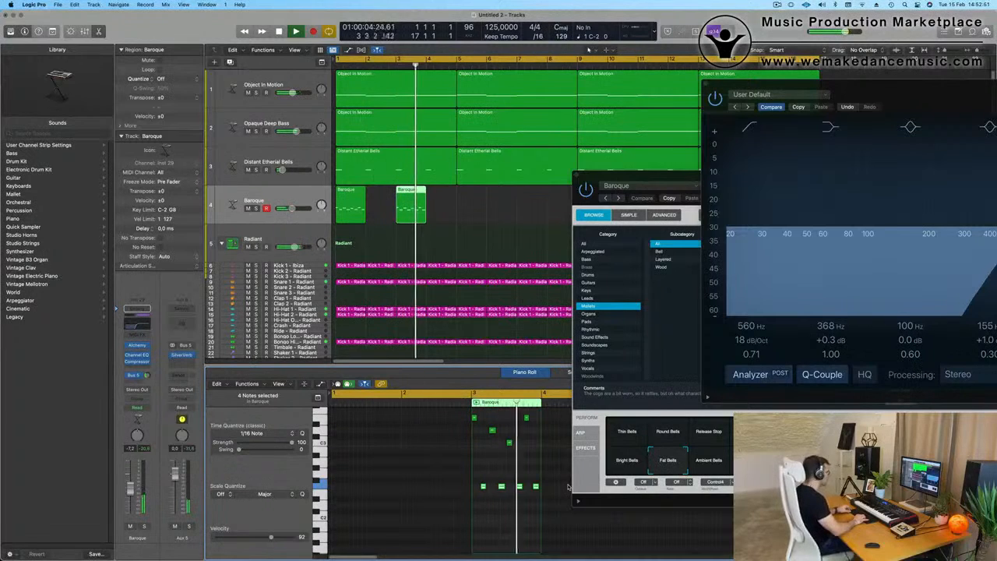
key("alt+Up")
key("alt+Up")
key("alt+Up")
key("alt+Up")
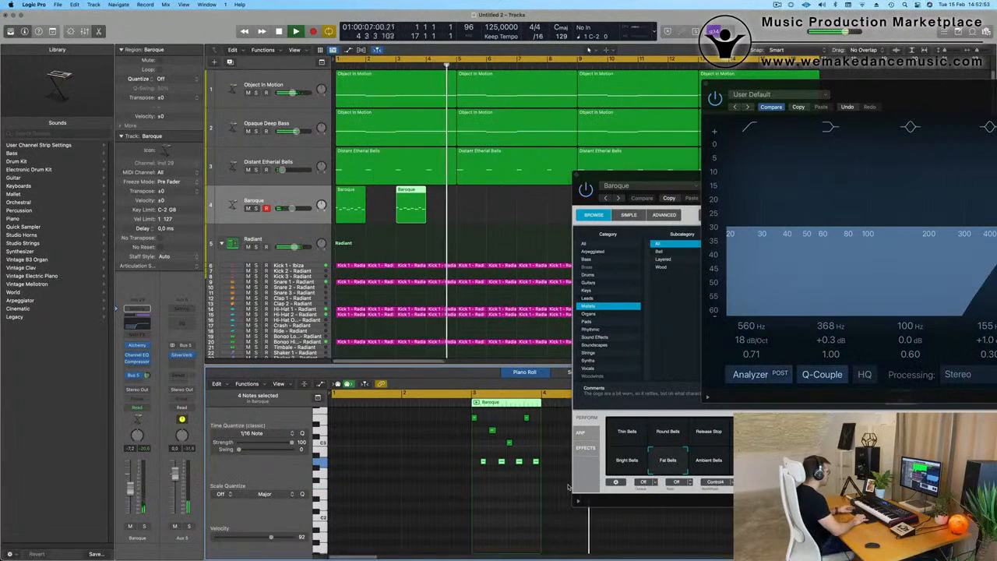
key("alt+Down")
key("alt+Down")
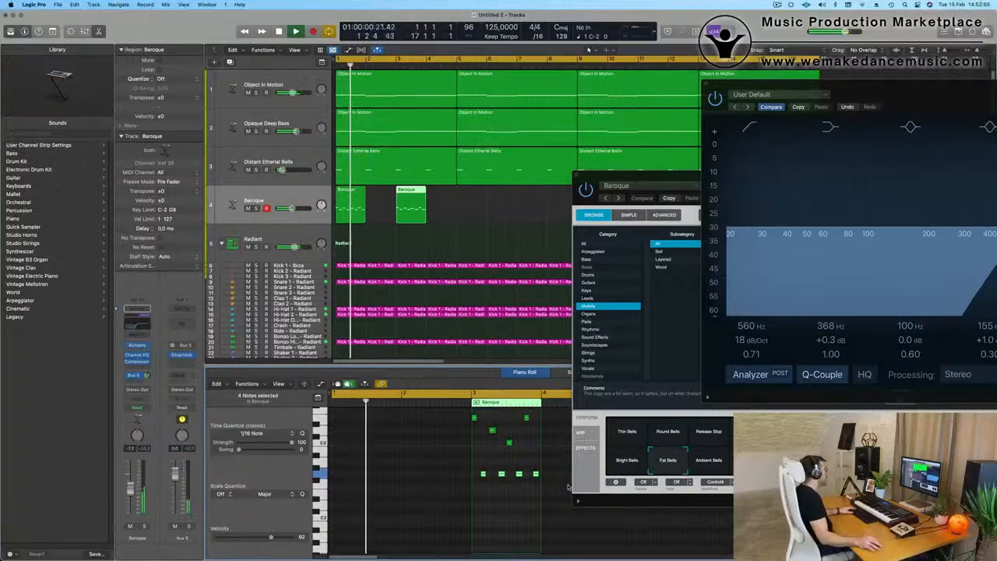
Step: Vary the bar 3 Baroque melody by lowering its second upper note to B2 and raising its third to D3, and play it
key("space")
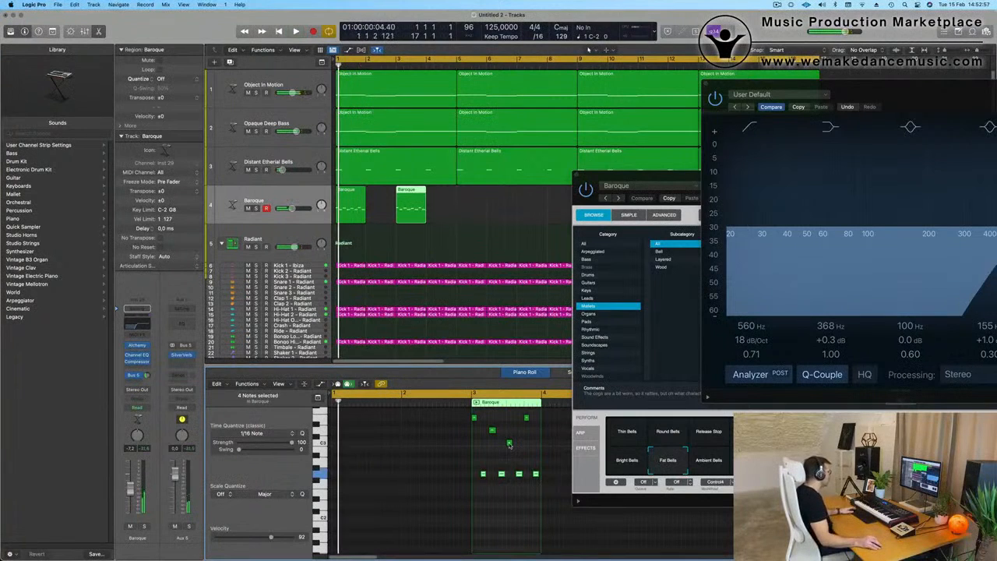
mouse_move(508, 444)
left_mouse_down()
mouse_move(508, 430)
mouse_move(493, 450)
left_mouse_up()
left_click(492, 431)
key("space")
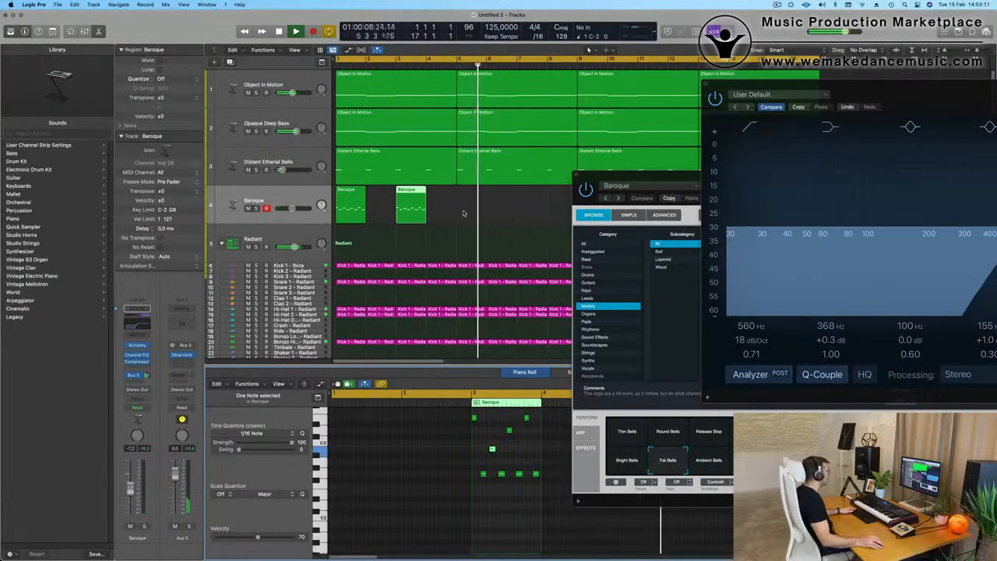
Step: Select the two Baroque regions and copy them to bars 5 and 7, moving the Alchemy and EQ windows out of the way
left_click_drag(465, 215, 352, 203)
left_click_drag(633, 197, 375, 255)
left_click_drag(496, 247, 492, 283)
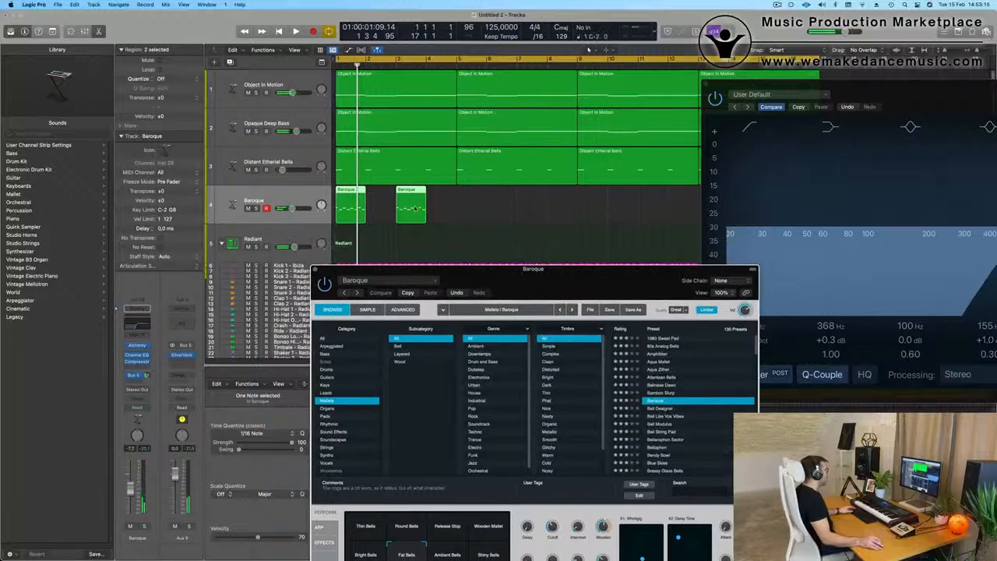
left_click(354, 188)
left_click_drag(397, 197, 518, 199)
left_click_drag(878, 89, 817, 308)
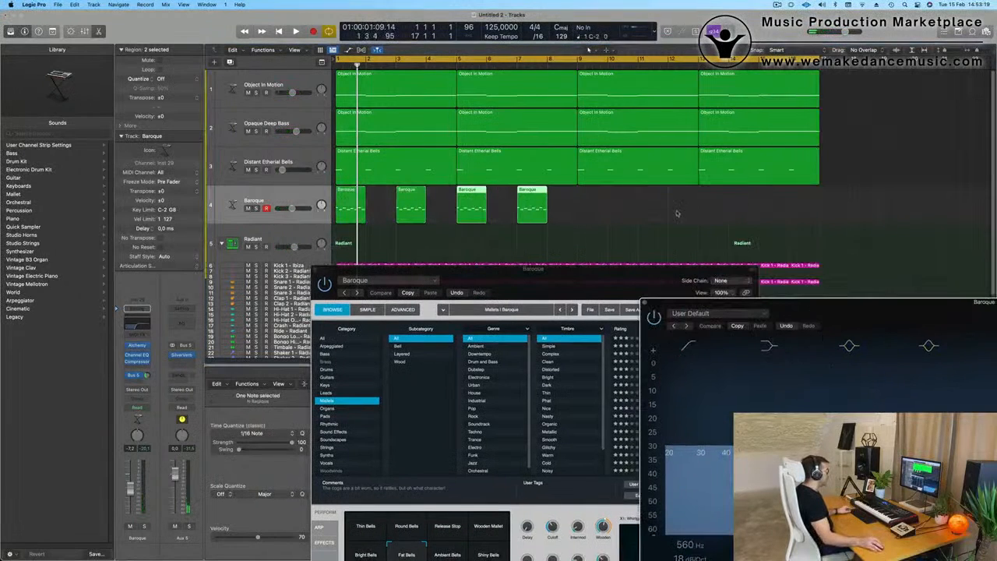
Step: Copy all four Baroque regions to start at bar 9, filling the 16-bar loop, and start playback
left_click(272, 201)
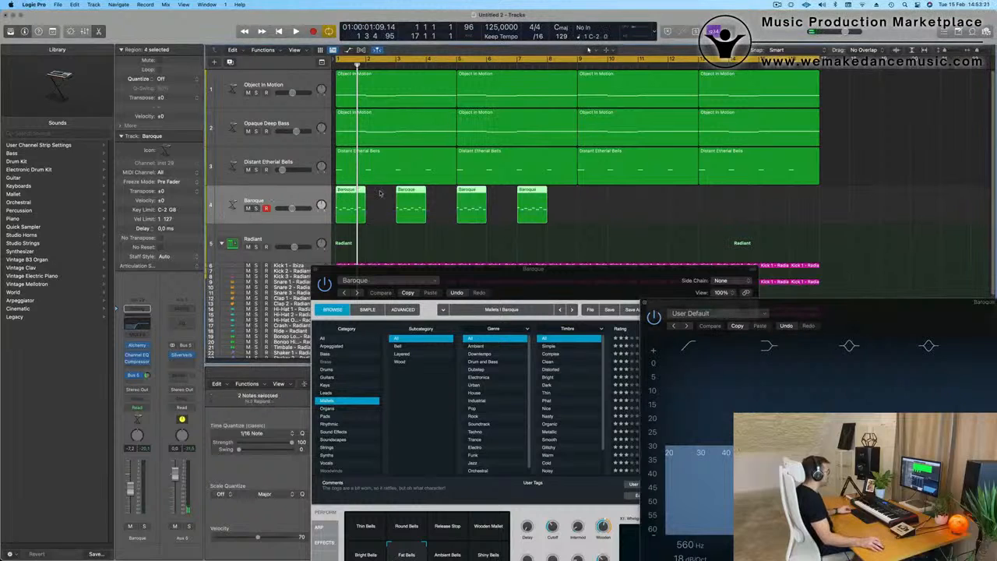
left_click_drag(350, 202, 585, 204)
key("space")
Step: Compare Baroque's Ambient Bells, Wooden Mallet, Release Stop, Round Bells and Thin Bells variations over the loop, and return to Fat Bells
left_click_drag(537, 283, 587, 115)
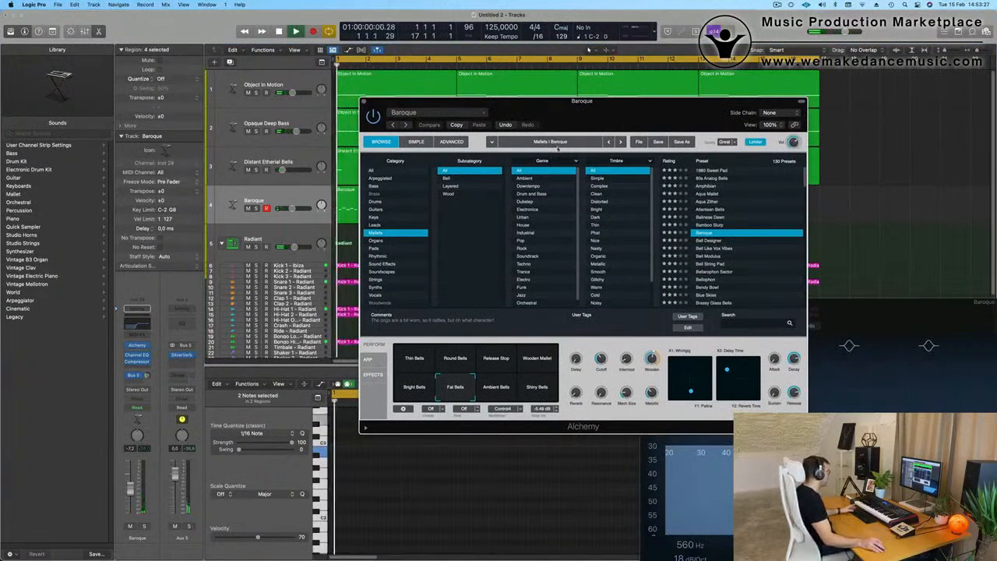
left_click(499, 396)
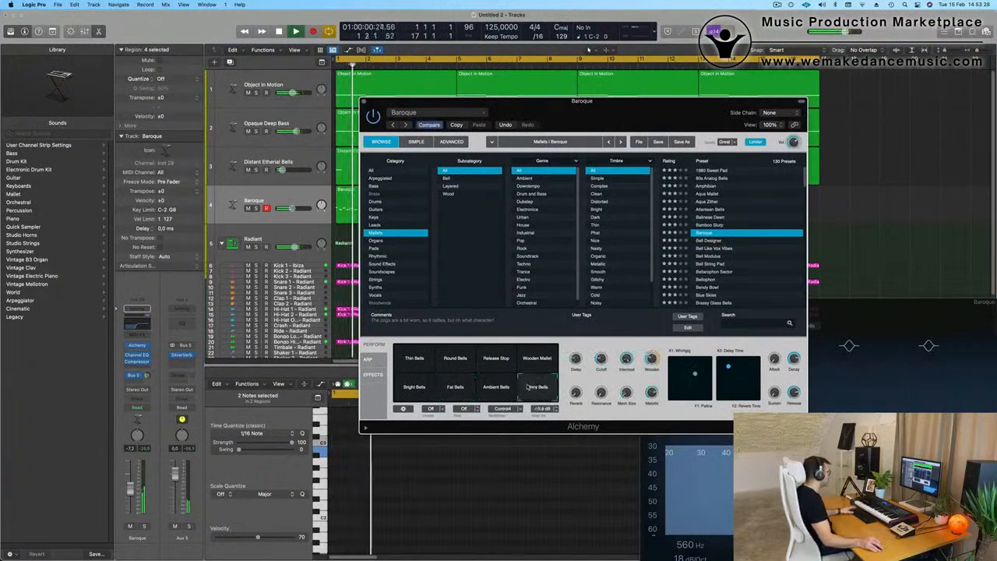
left_click(456, 392)
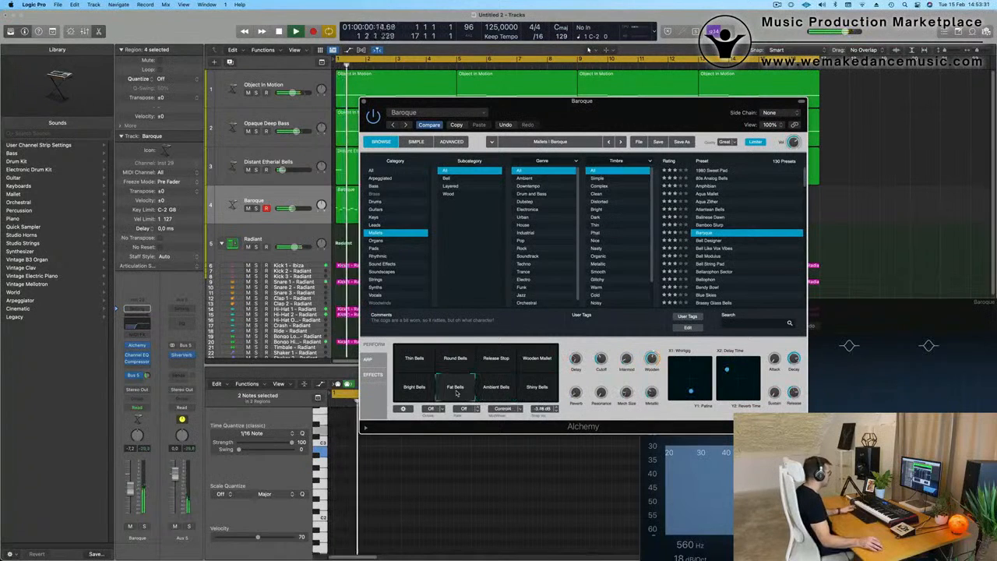
left_click(492, 389)
key("space")
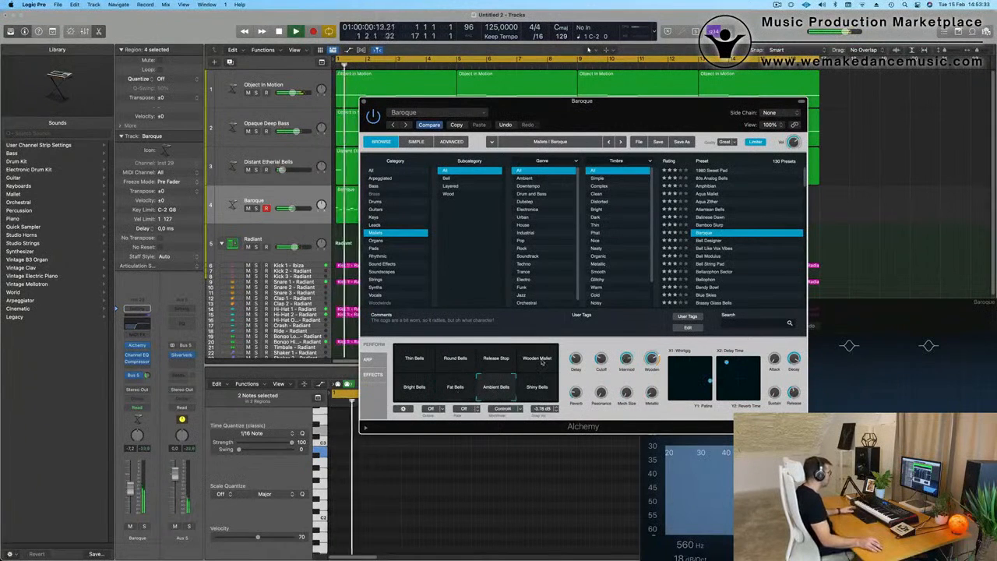
left_click(537, 360)
key("space")
left_click(491, 359)
left_click(455, 359)
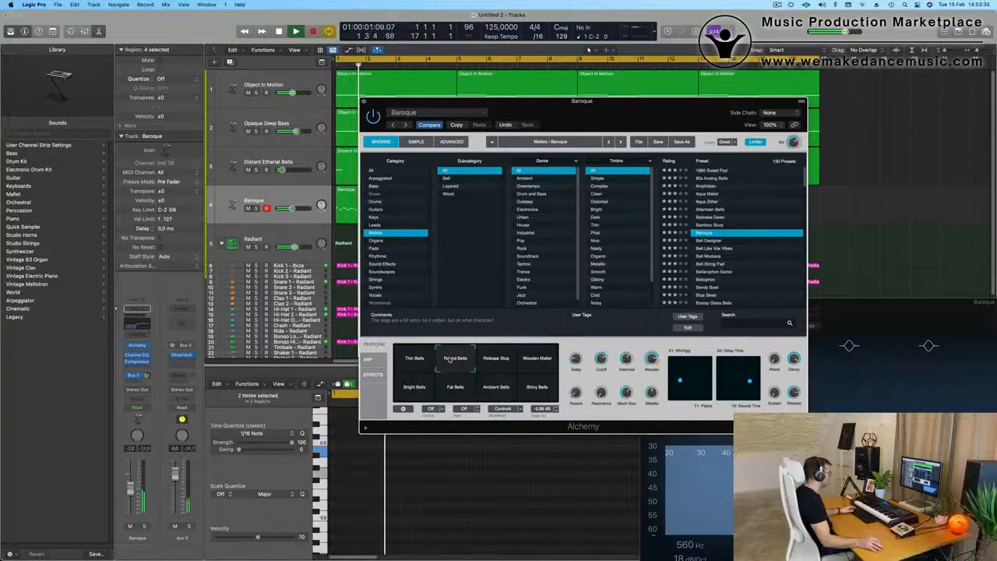
left_click(416, 359)
left_click(454, 388)
key("space")
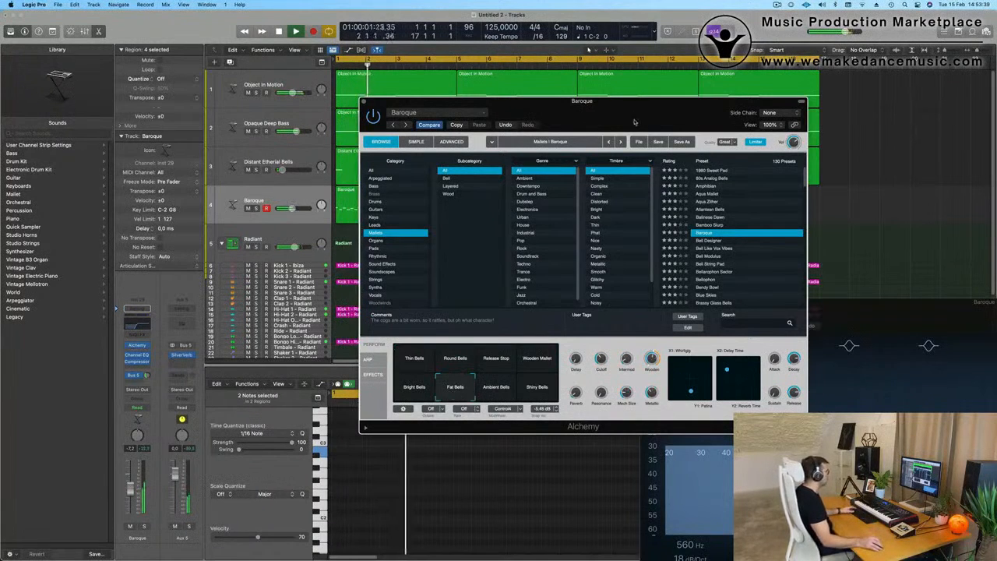
Step: Select all eight Baroque regions, lower the track to -11.0 dB, and play the loop
left_click_drag(634, 123, 752, 88)
left_click(281, 198)
key("space")
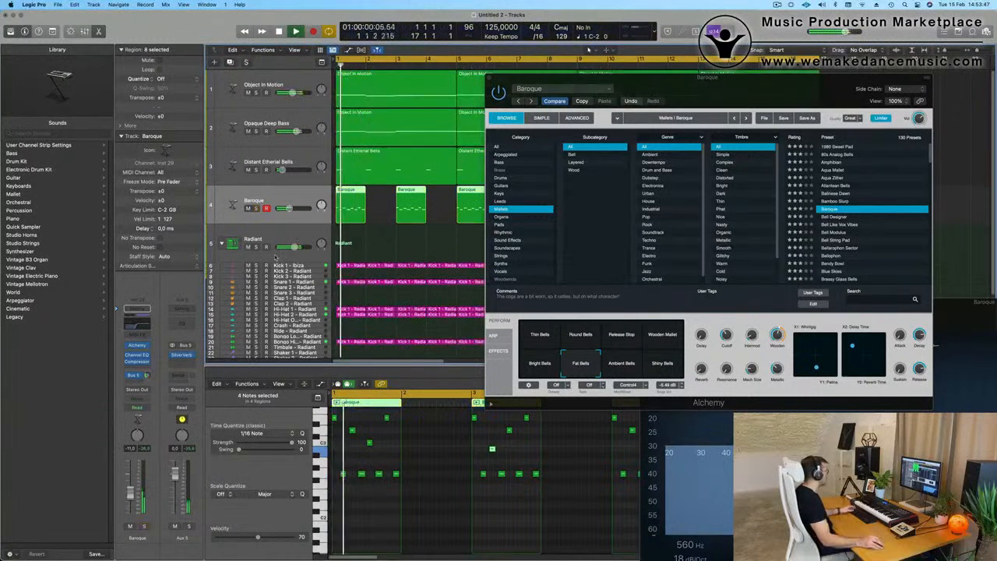
Step: Select the Distant Etherial Bells track and close Baroque's Alchemy window while the loop plays
left_click(245, 181)
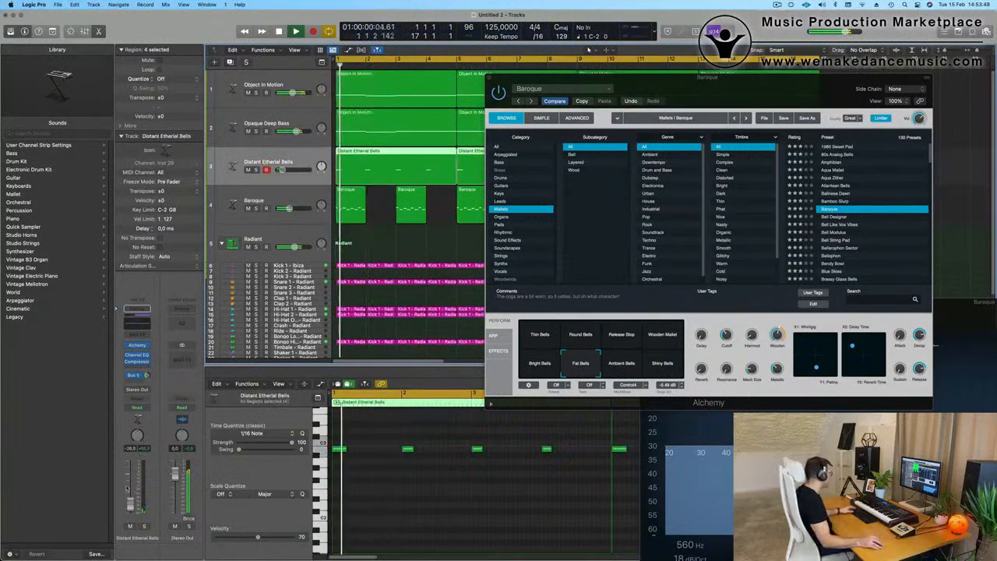
left_click_drag(518, 79, 371, 137)
left_click(343, 136)
scroll(416, 249, "down", 5)
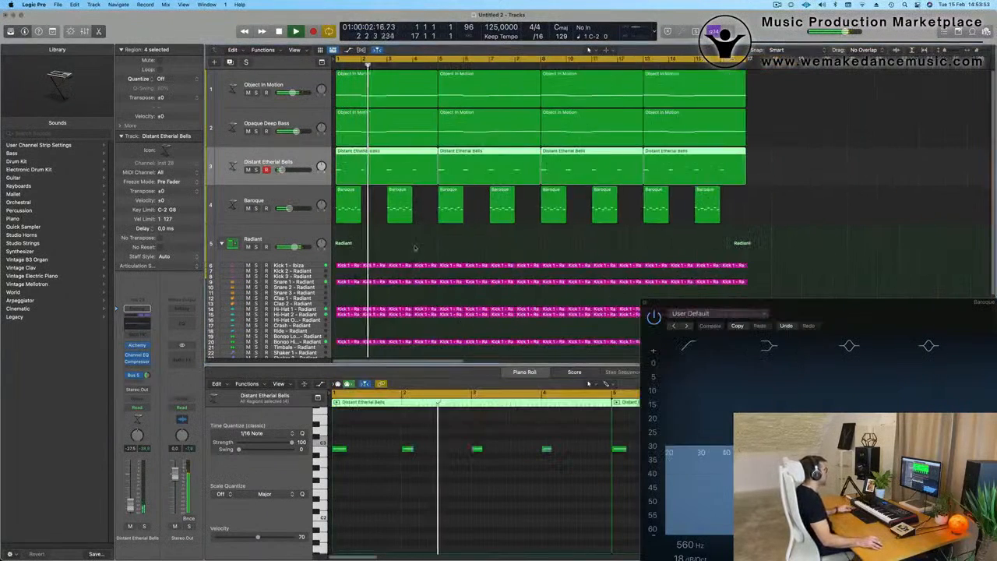
scroll(420, 247, "up", 1)
scroll(420, 247, "up", 3)
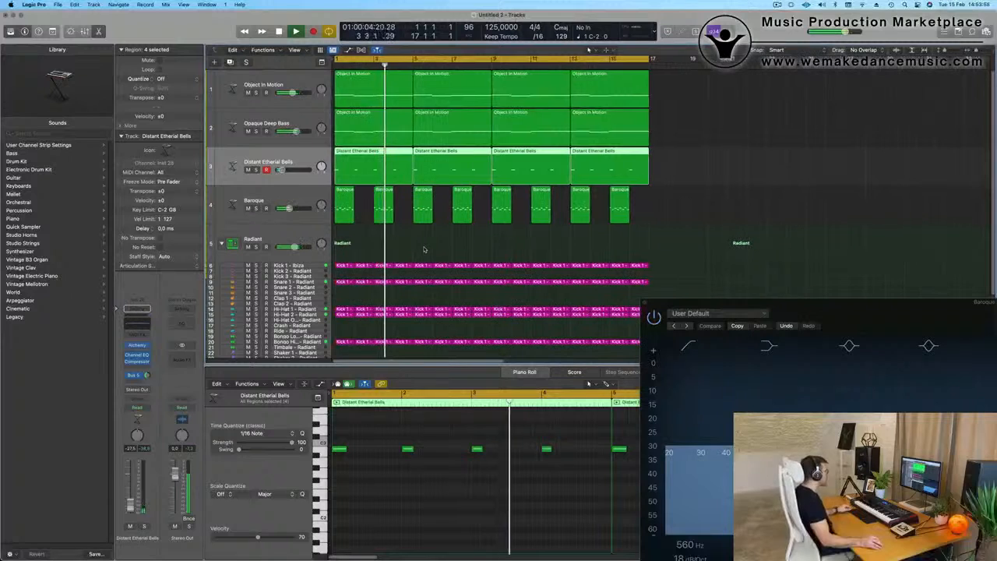
scroll(423, 248, "up", 1)
scroll(423, 248, "down", 1)
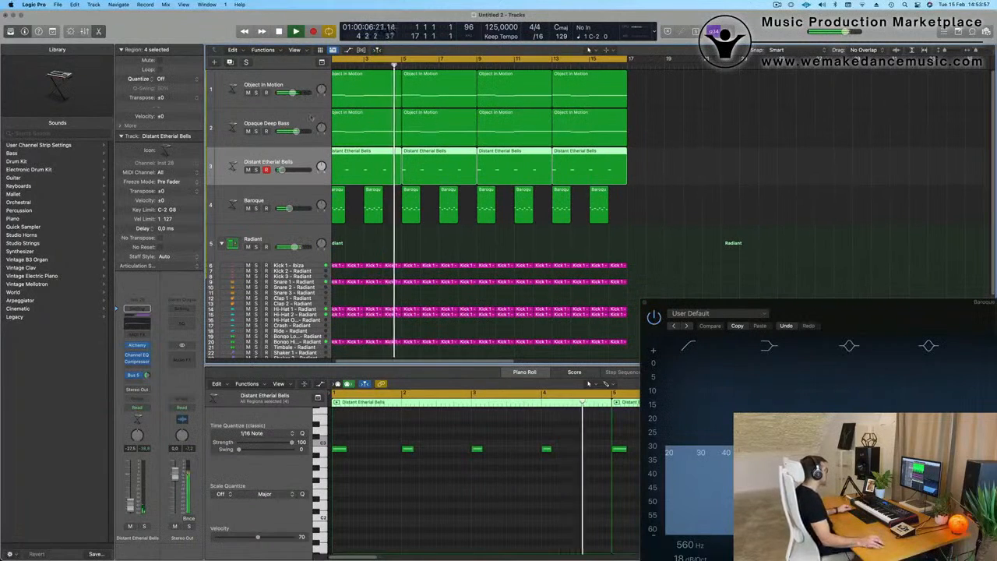
Step: Duplicate the Opaque Deep Bass track and copy its first Object In Motion region onto the new track at bar 1
left_click(238, 138)
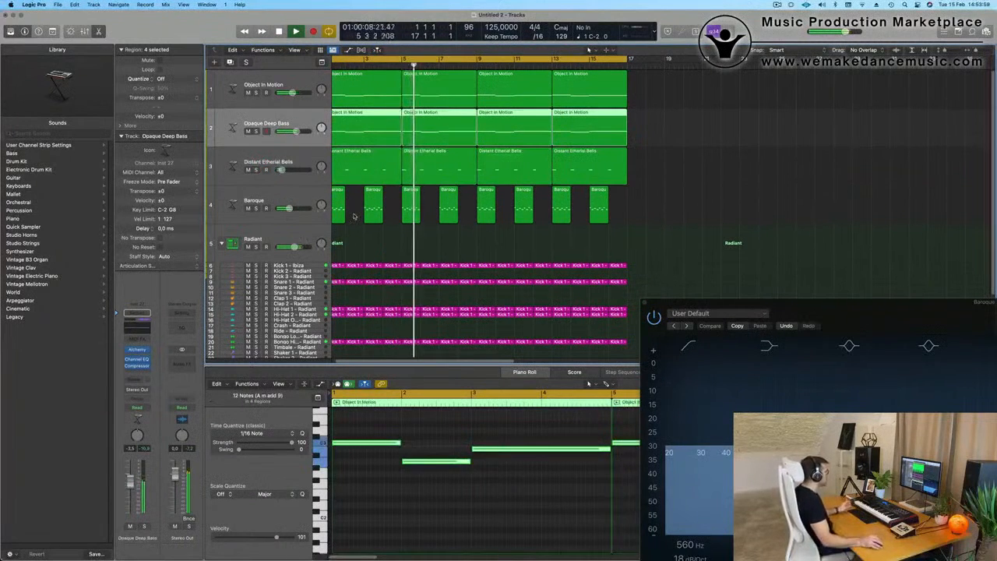
key("Return")
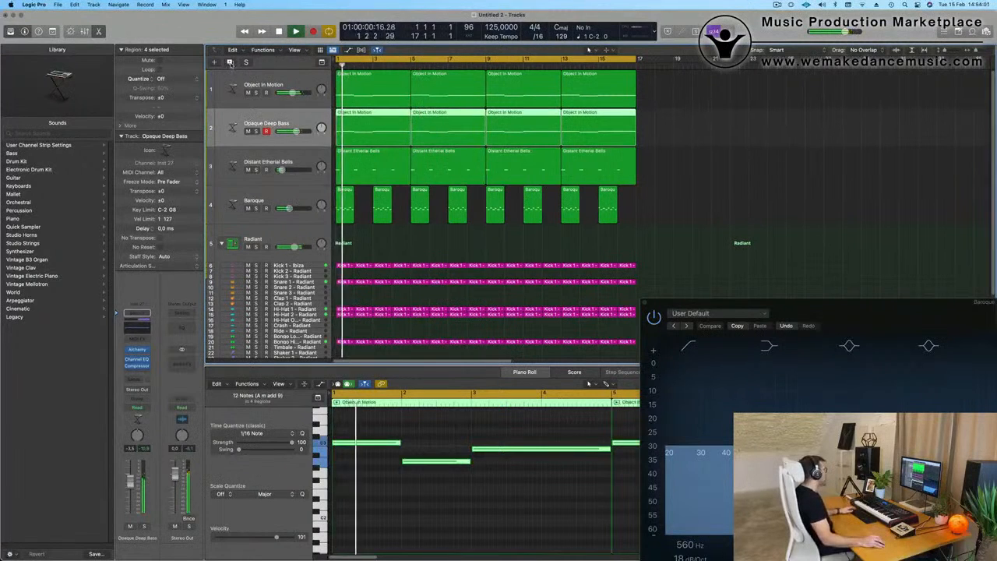
key("super+d")
left_click_drag(379, 128, 378, 165)
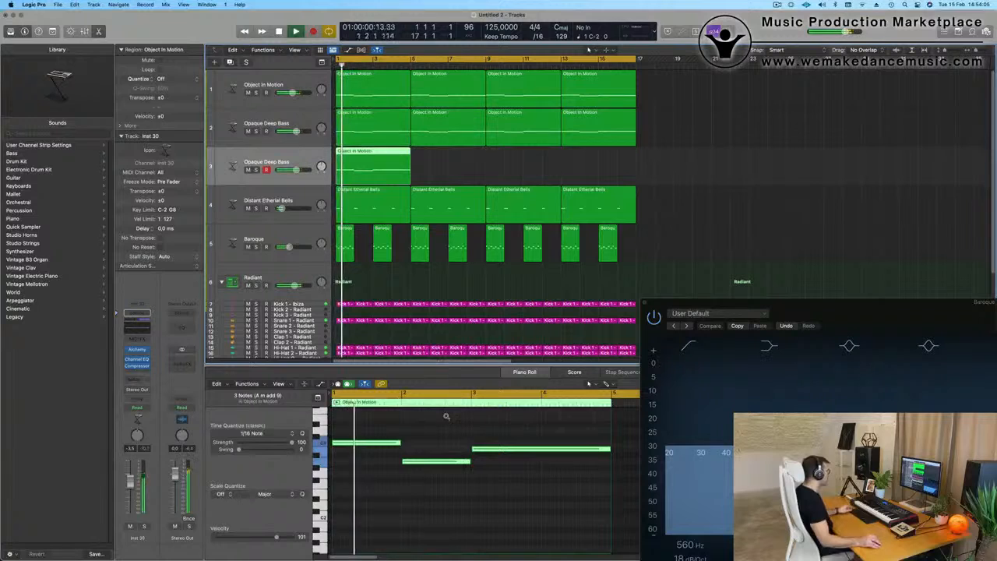
Step: Turn the copied region's long notes into four short stabs, one near the start of each bar, and play them
scroll(440, 420, "down", 4)
key("space")
left_click_drag(480, 503, 388, 431)
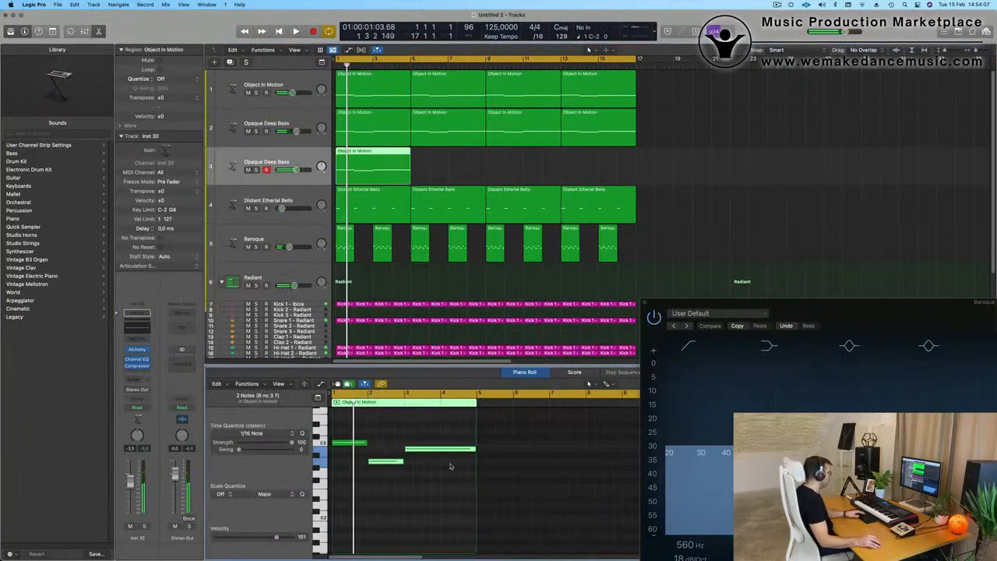
left_click(401, 430)
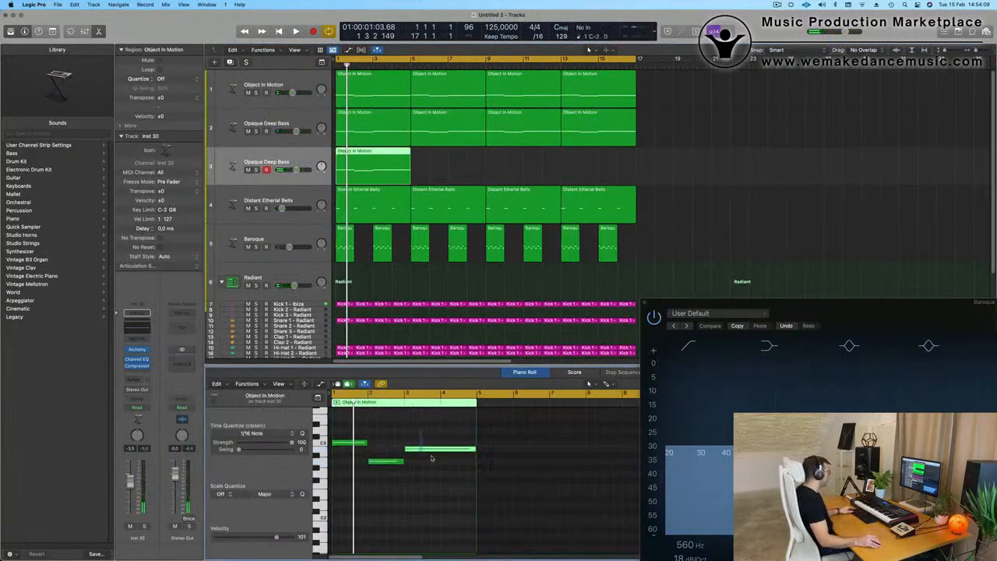
left_click_drag(473, 448, 447, 456)
key("super+a")
key("space")
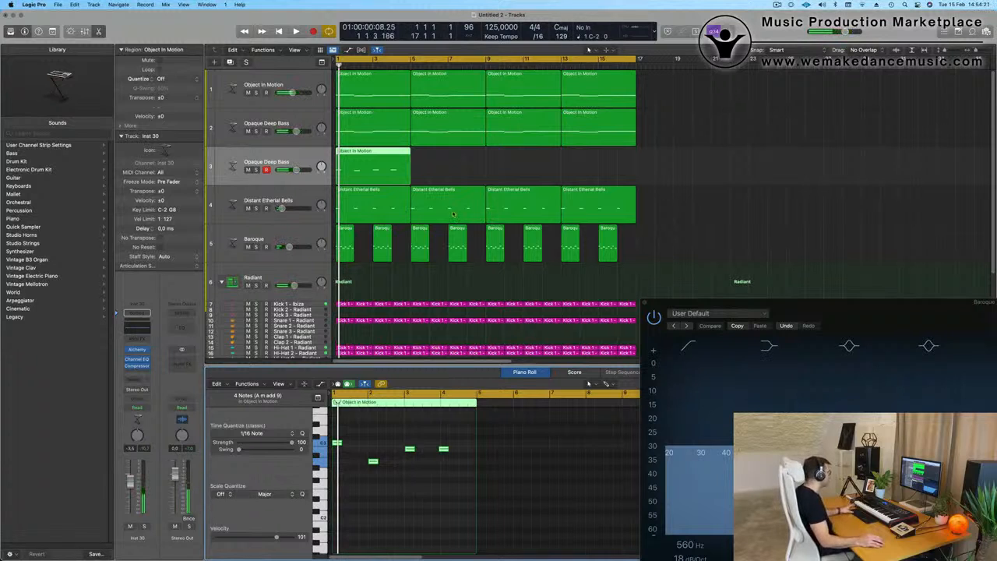
Step: Repeat the stab region three times to fill the duplicated bass track through bar 16
key("space")
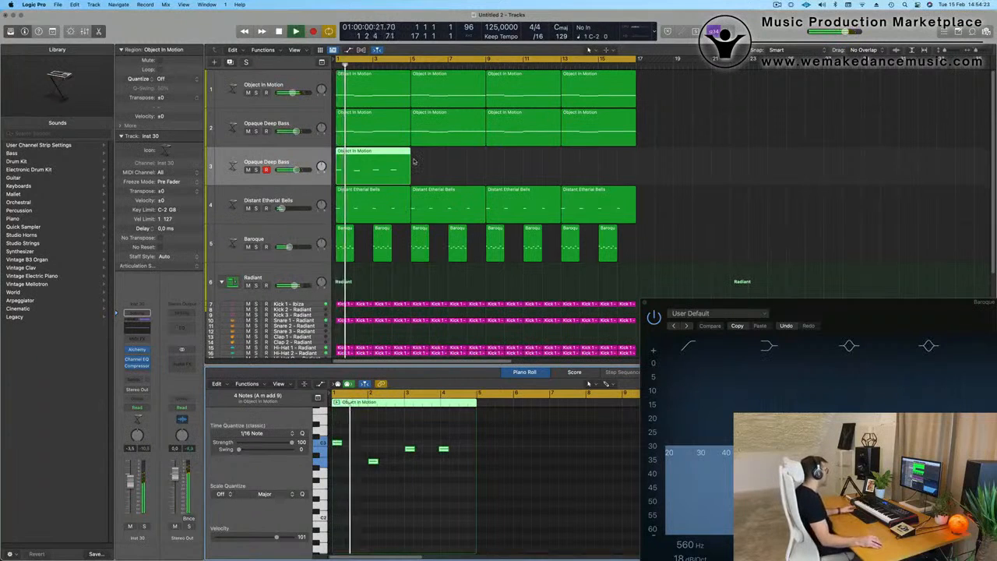
key("super+r")
key("super+r")
key("super+r")
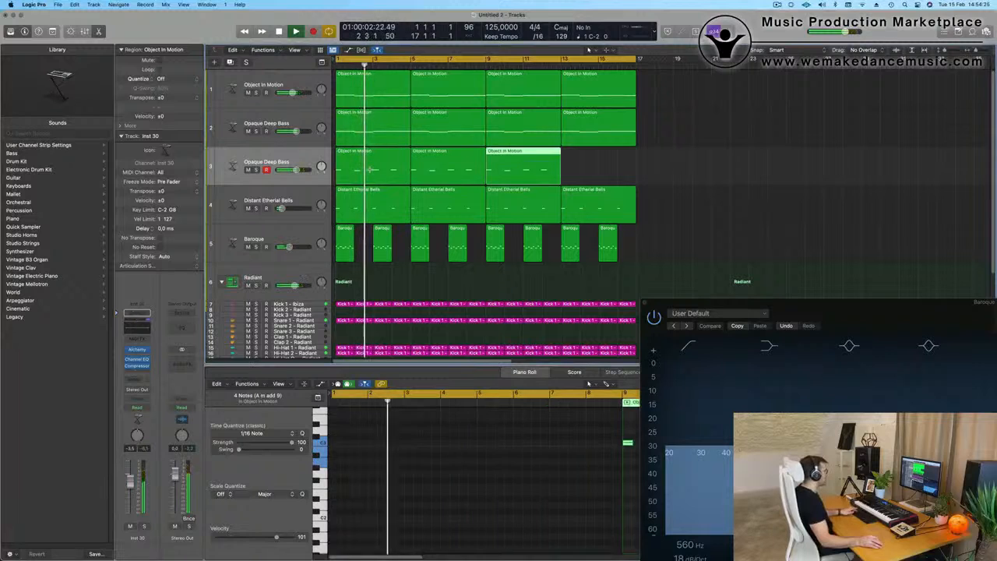
Step: Load Alchemy's Prophetic Brass preset from the Vintage Synth brass sounds on the duplicated bass track, and move its window off the regions
left_click(302, 162)
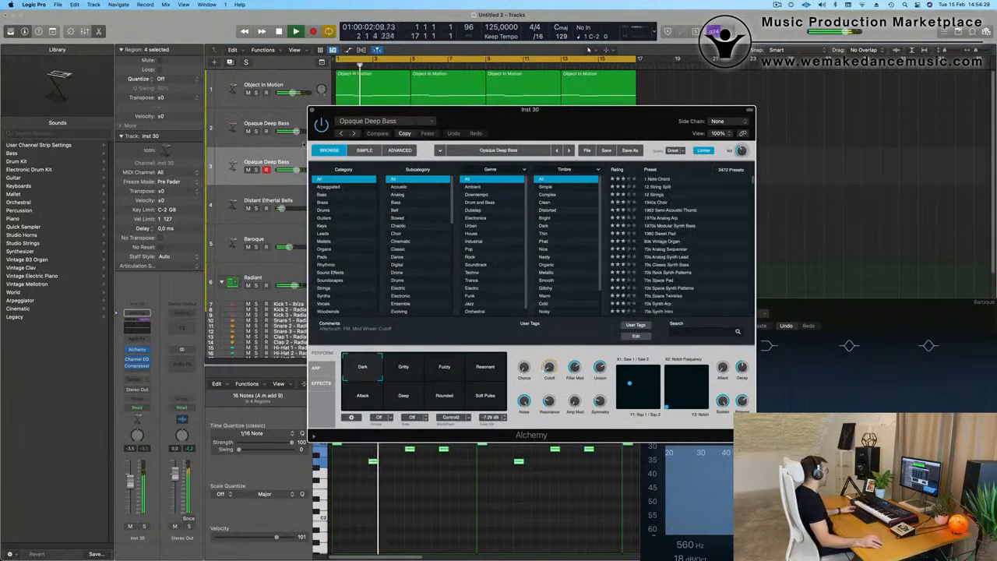
left_click(373, 122)
mouse_move(394, 386)
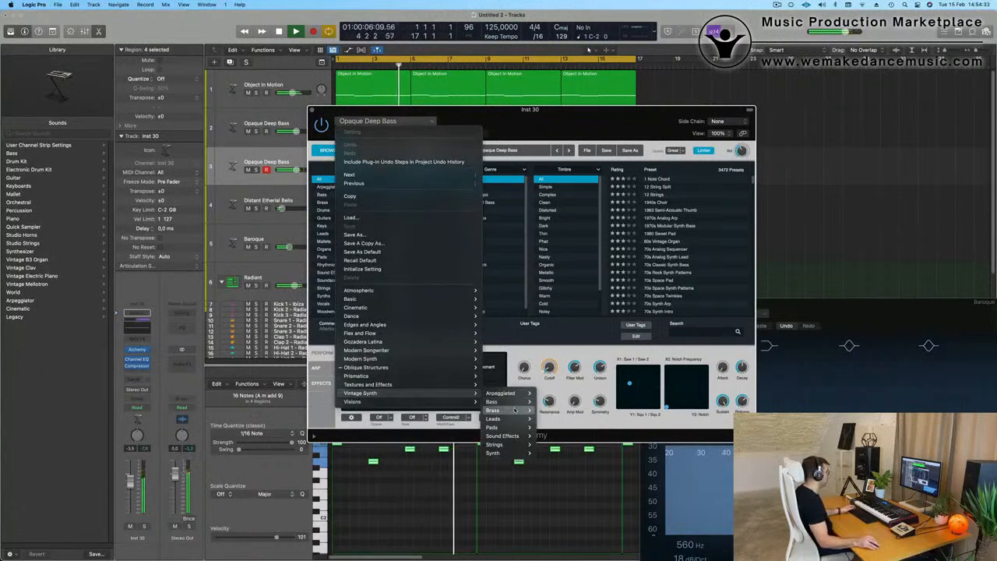
mouse_move(514, 410)
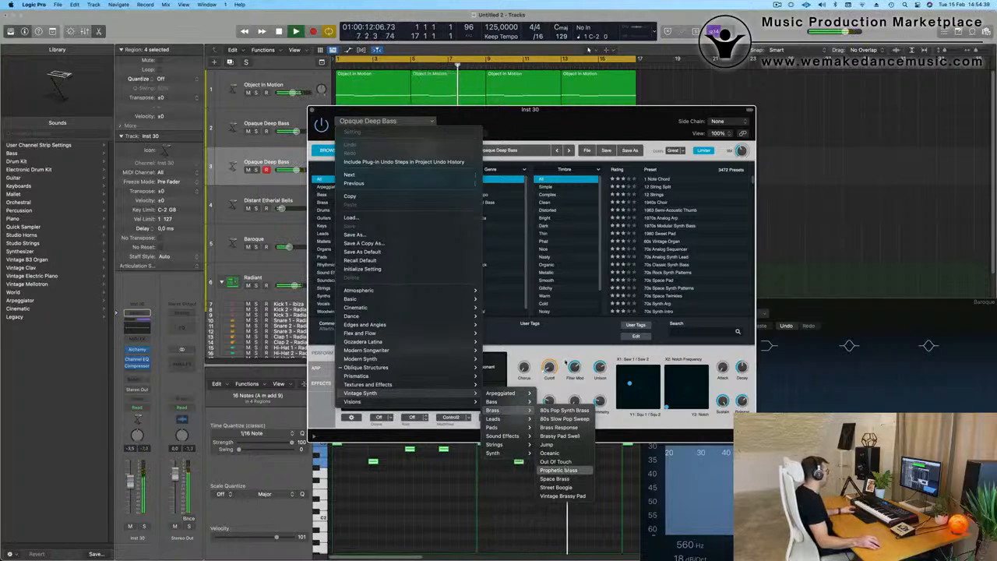
left_click(570, 470)
left_click_drag(537, 117, 732, 102)
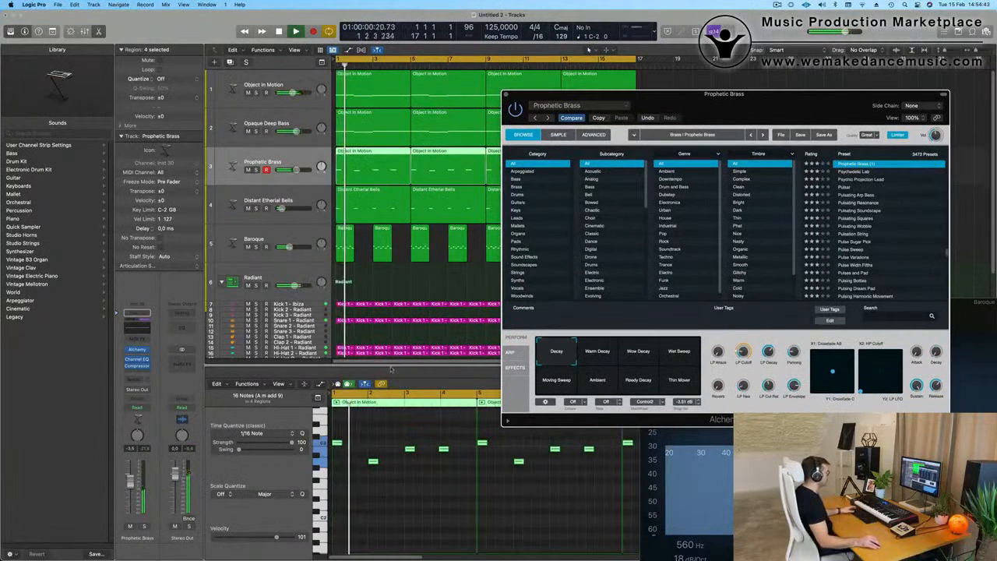
Step: Audition Prophetic Brass's Warm Decay variation, choose Wow Decay, and raise the track to -1.9 dB
left_click(598, 352)
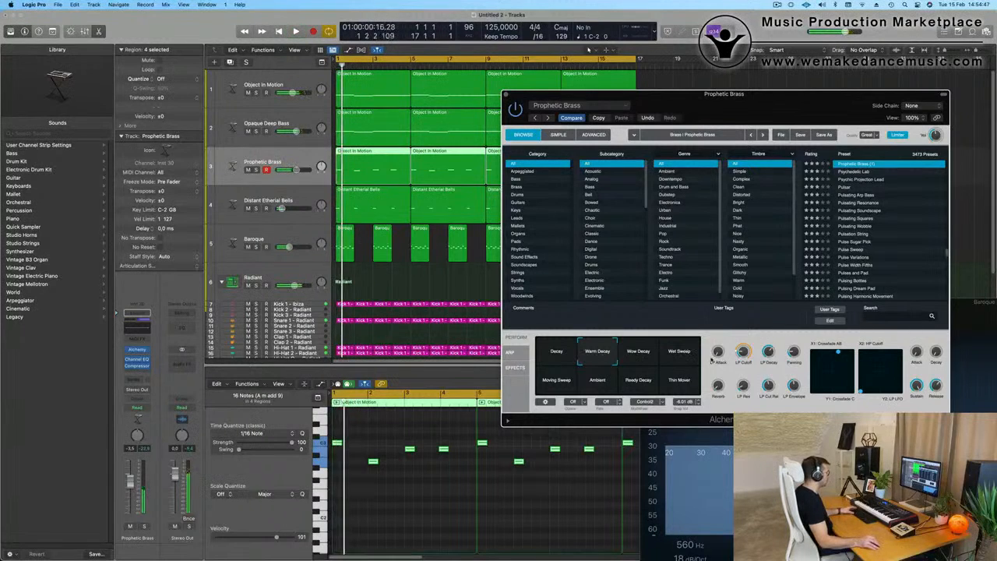
left_click(651, 354)
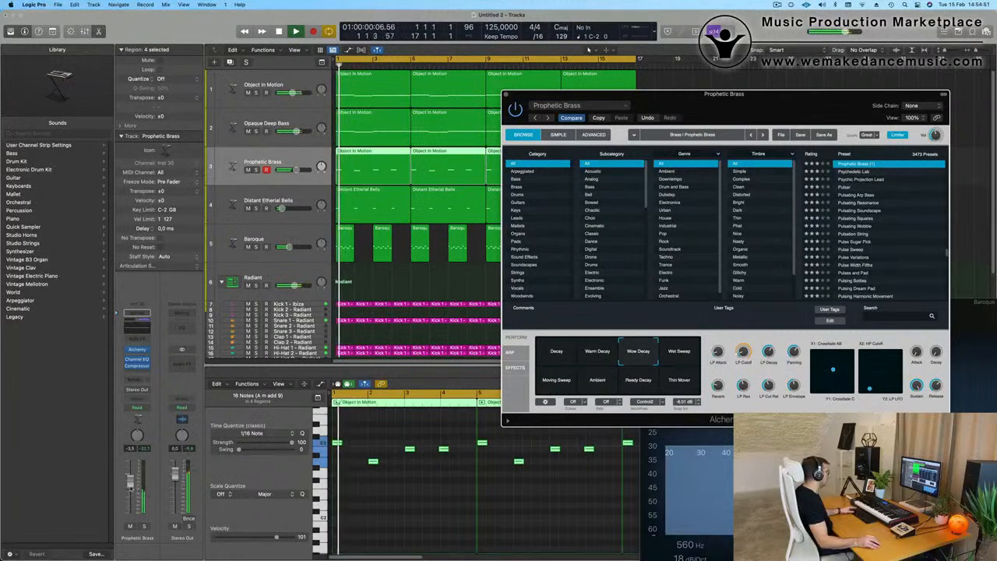
left_click_drag(131, 480, 130, 479)
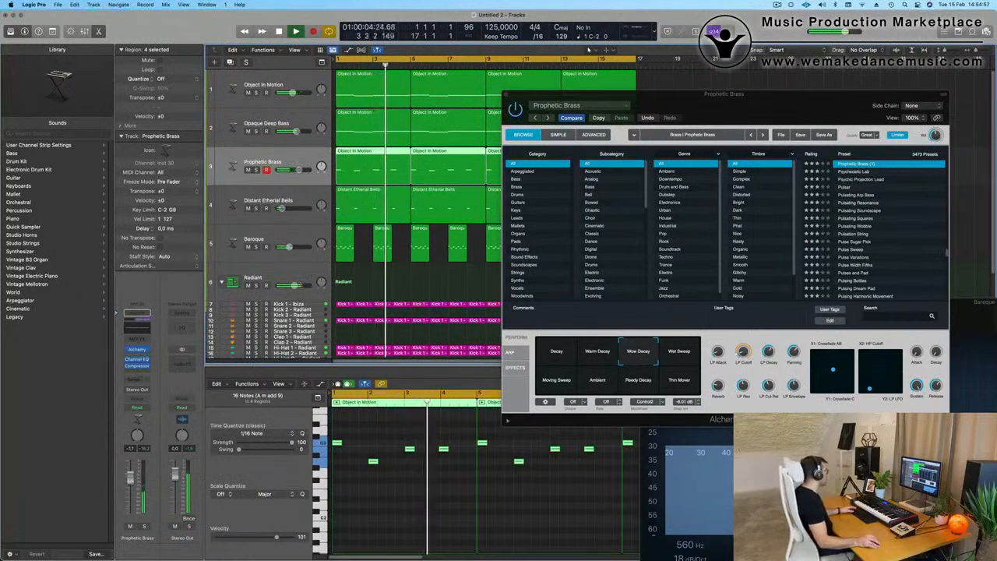
Step: Nudge the fourth note of Prophetic Brass's first region slightly later, and replace the three following regions with repeats of the edited one
key("Return")
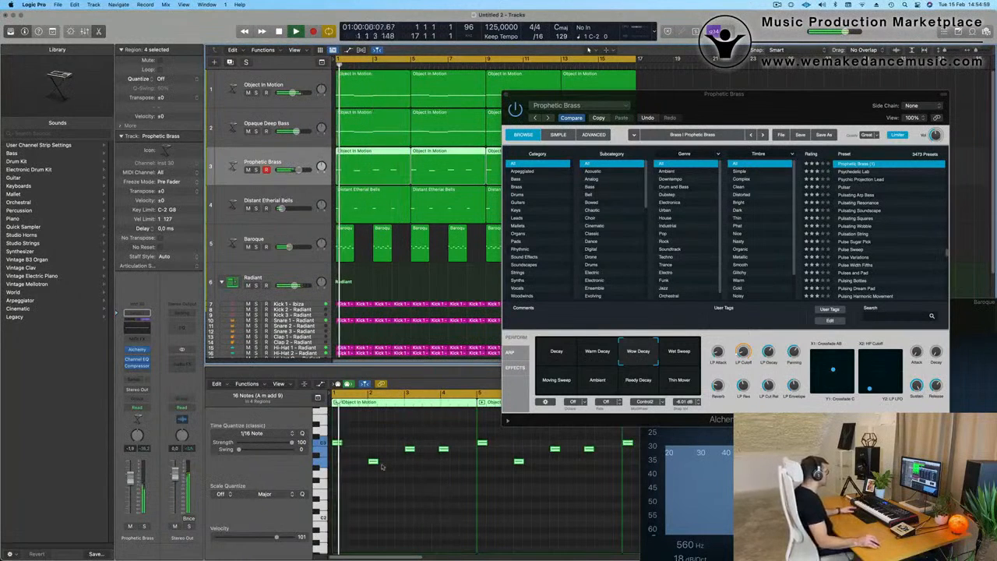
left_click(443, 448)
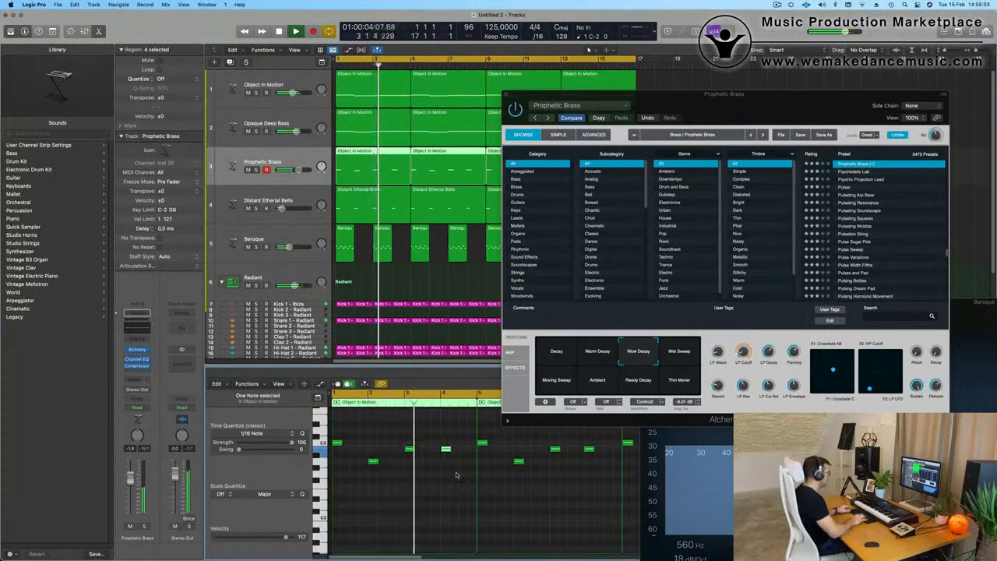
left_click_drag(703, 97, 566, 279)
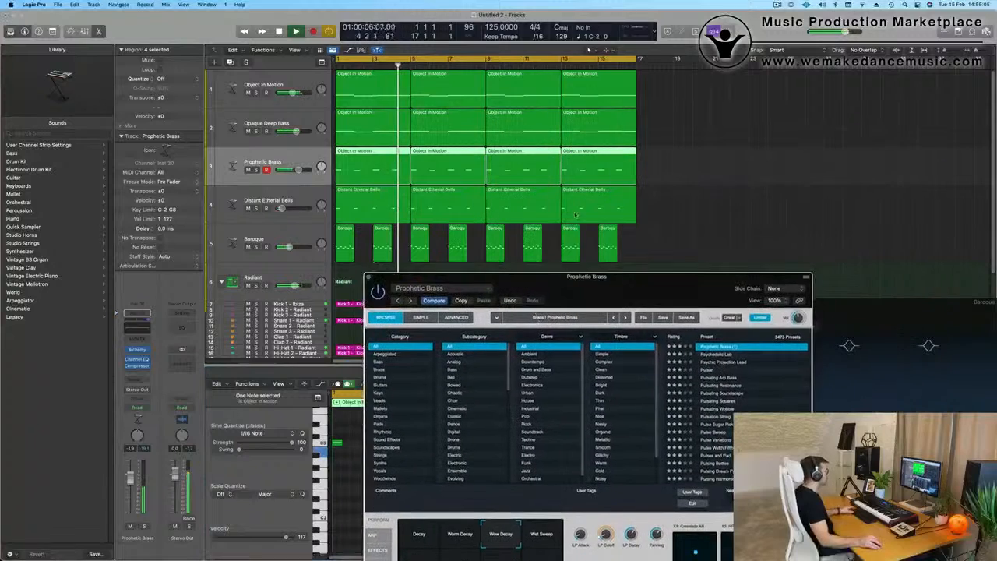
key("Return")
left_click_drag(662, 163, 440, 165)
key("Delete")
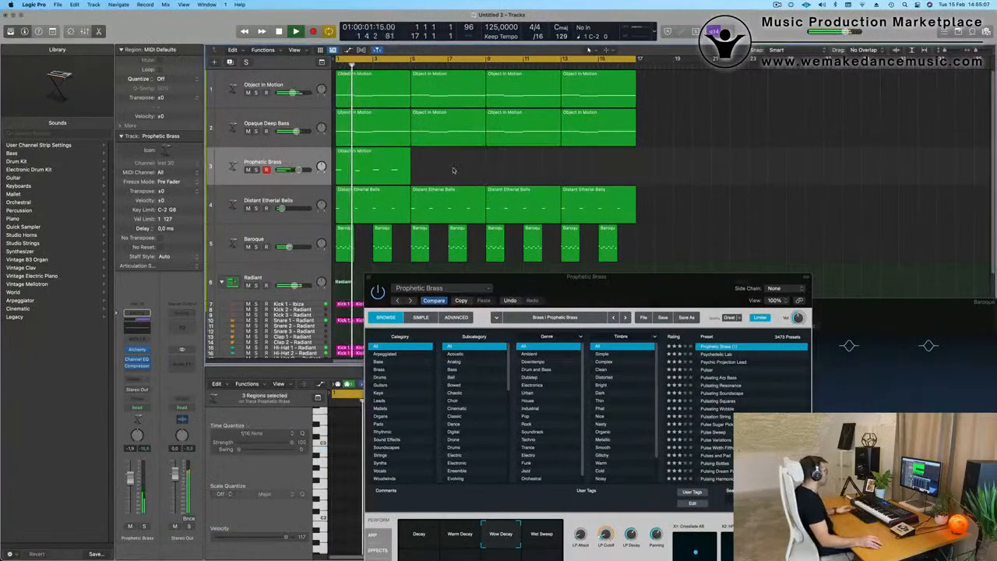
left_click(358, 171)
key("super+r")
key("super+r")
key("super+r")
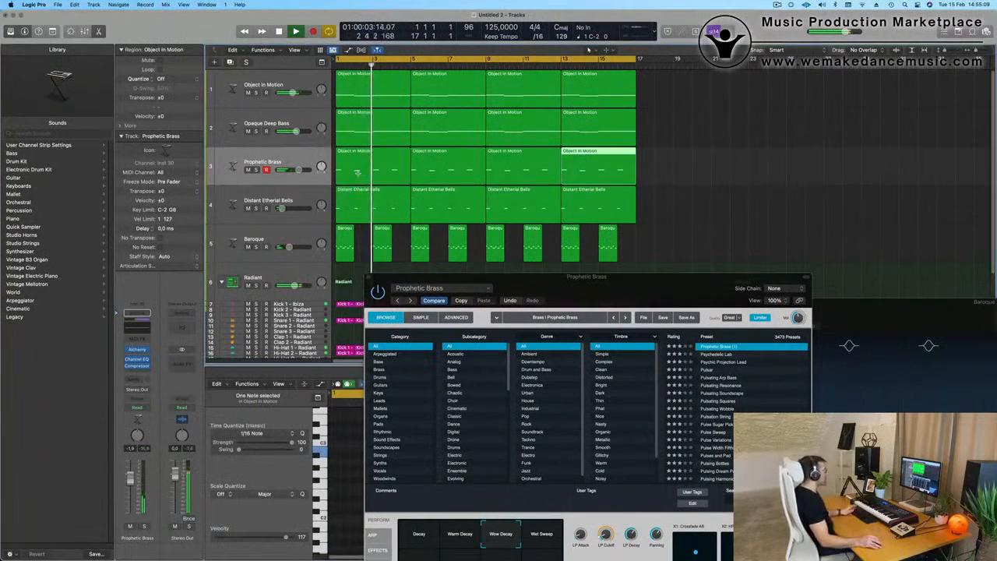
Step: Set Prophetic Brass's Alchemy reverb to 25 % and the track level to -1.7 dB, and close the instrument window
left_click(704, 174)
left_click_drag(599, 302, 690, 139)
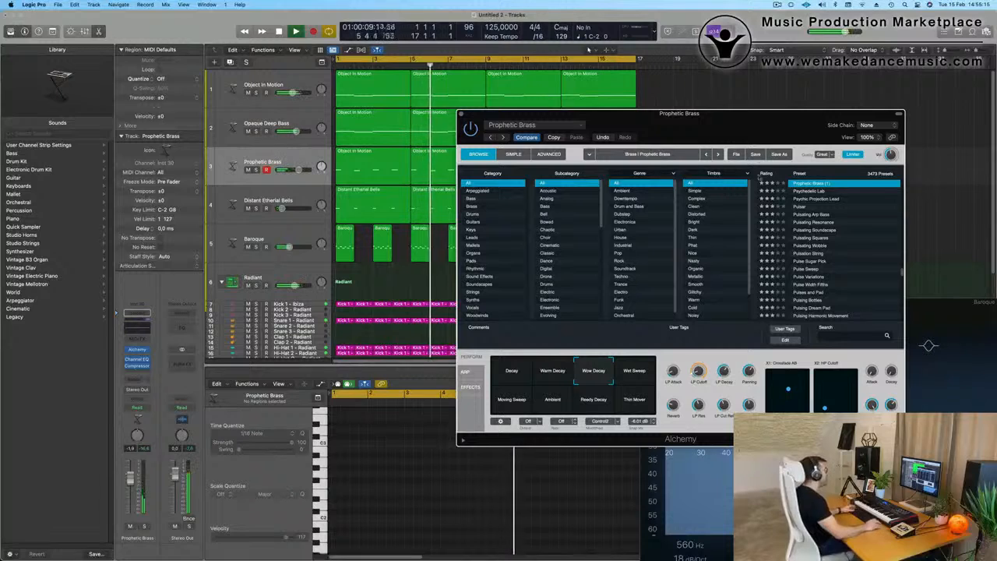
left_click_drag(746, 125, 732, 102)
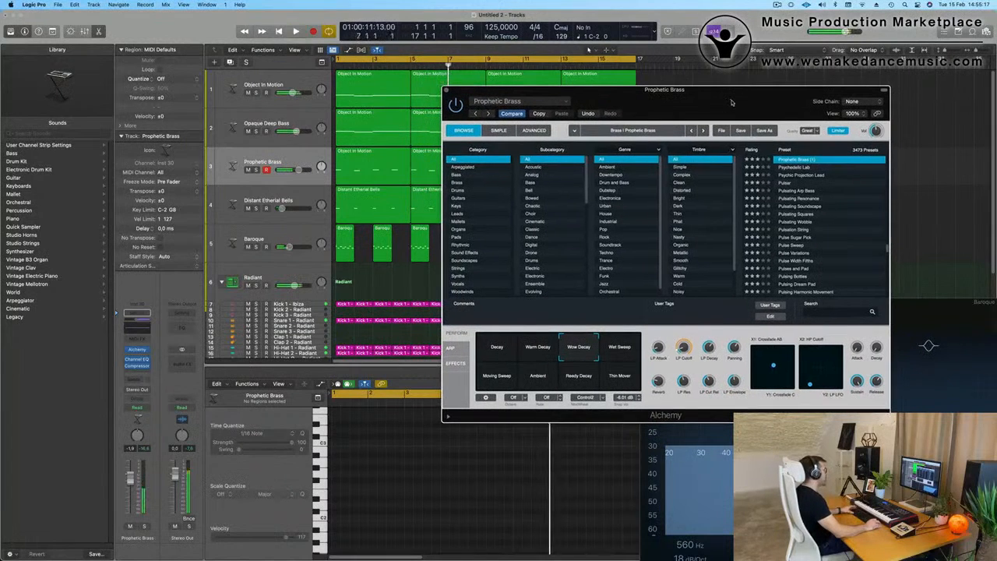
left_click(621, 348)
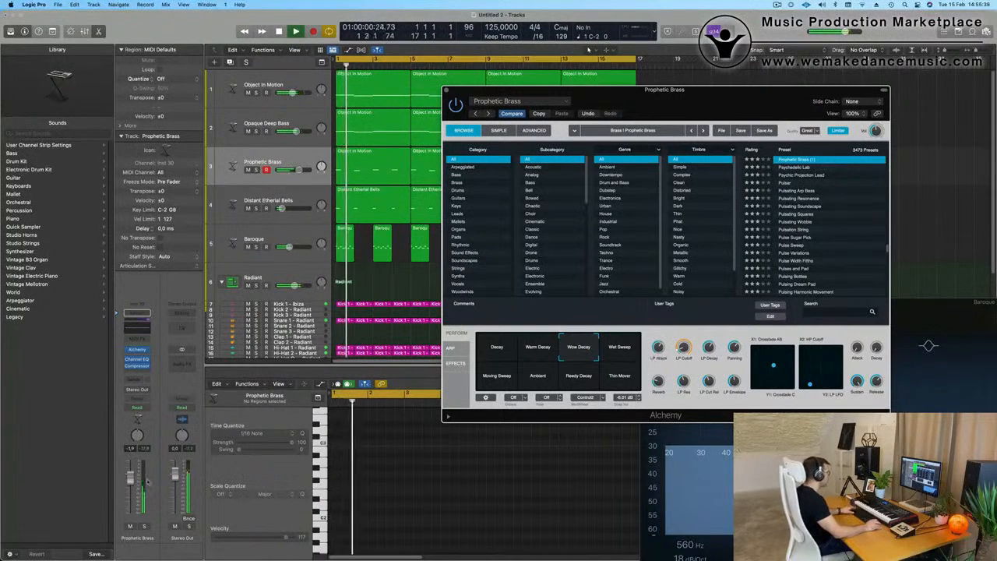
left_click_drag(147, 481, 147, 481)
key("Return")
left_click(684, 348)
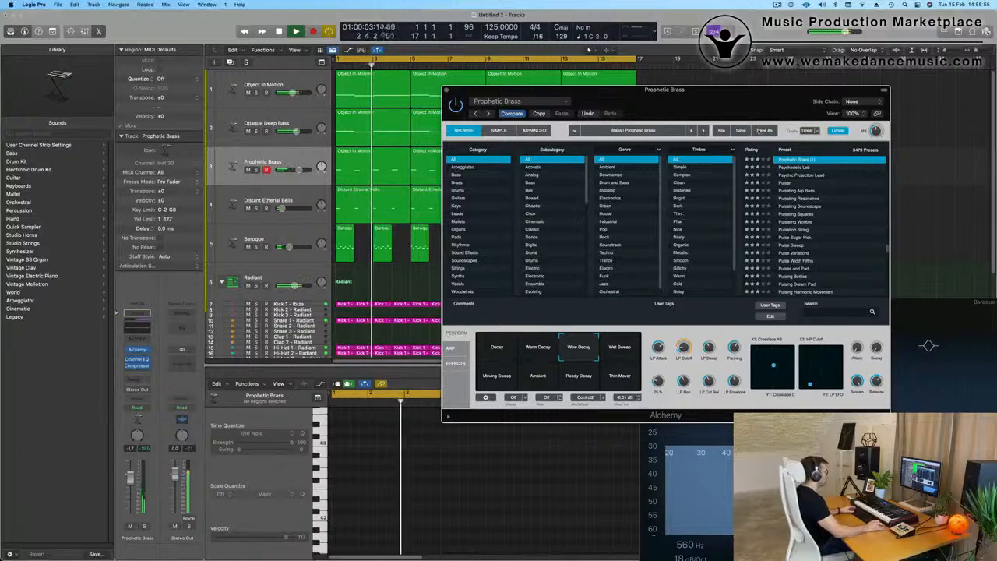
left_click_drag(457, 91, 469, 121)
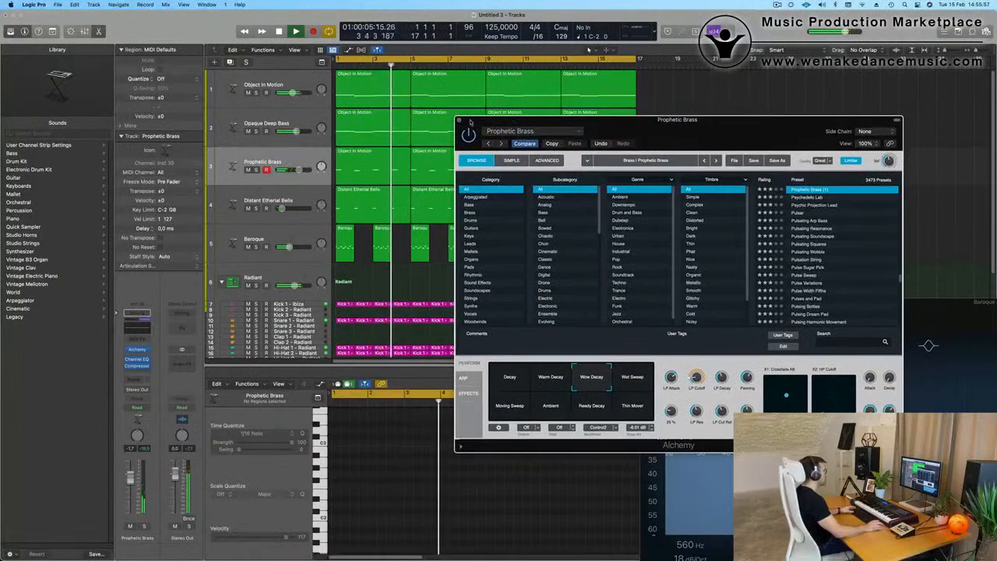
key("space")
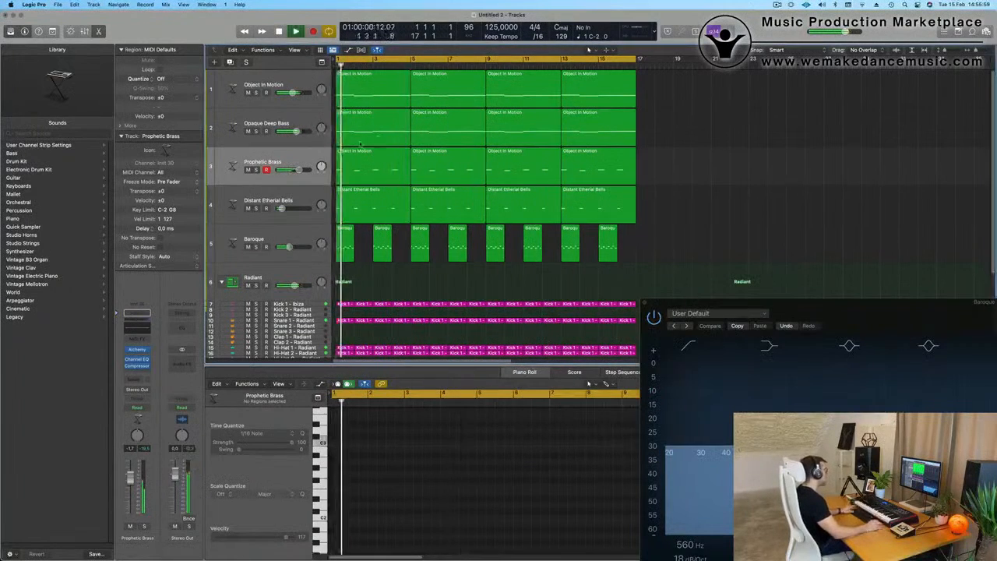
Step: Enable the low cut in Prophetic Brass's Channel EQ at 122 Hz with a 24 dB/Oct slope, and close the EQ
left_click(299, 163)
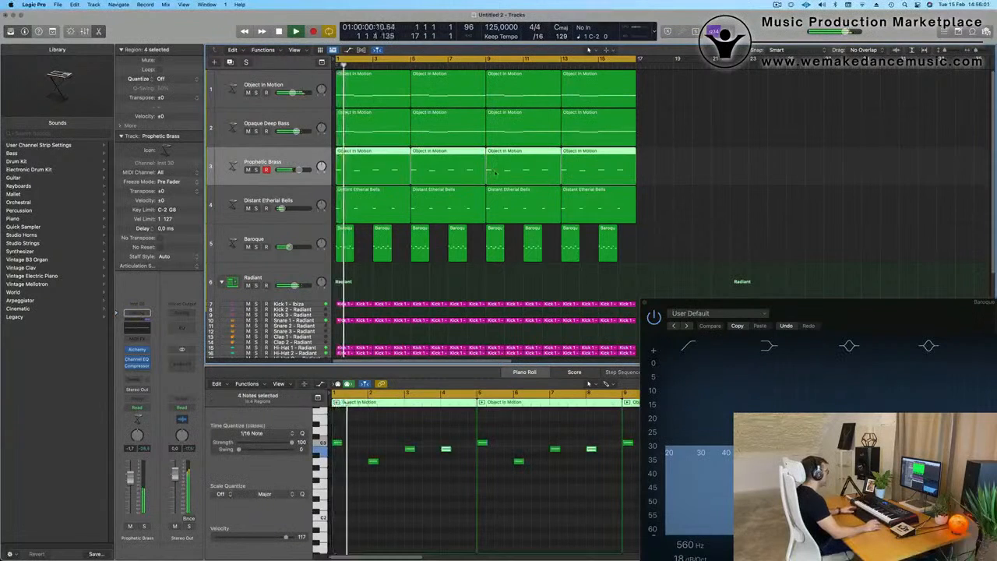
left_click(354, 154)
left_click_drag(344, 305, 395, 309)
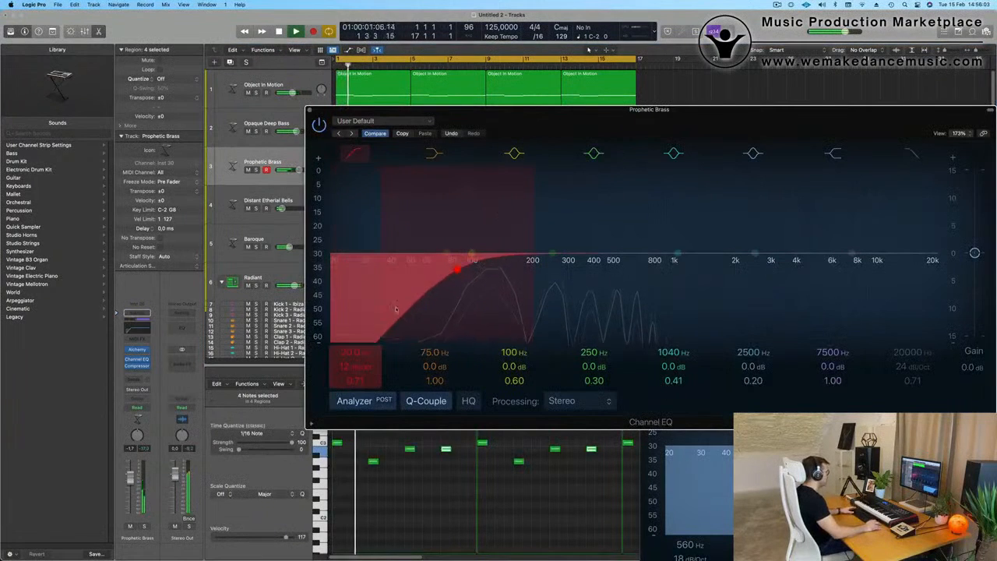
left_click_drag(354, 369, 355, 343)
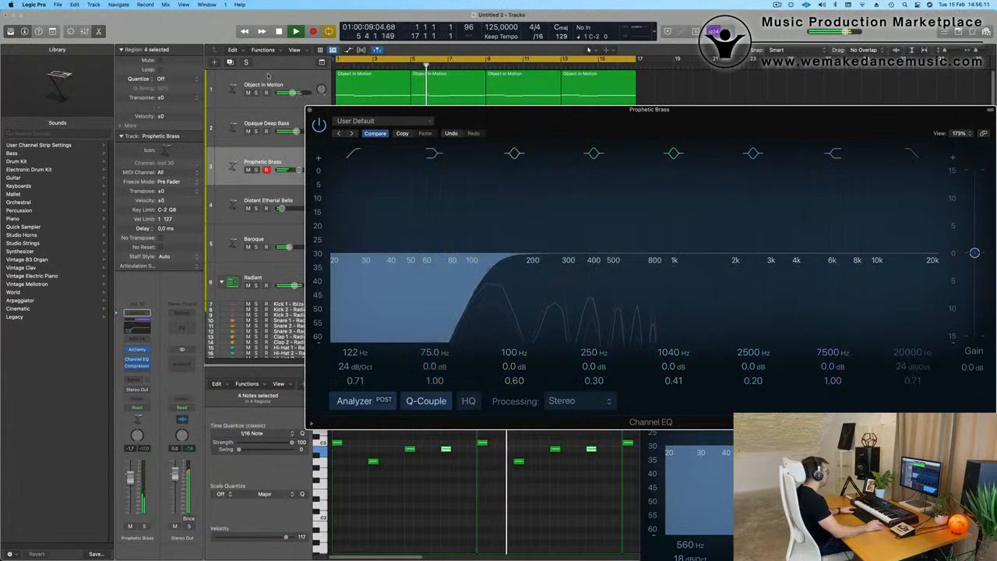
left_click(310, 111)
Step: Lower the Prophetic Brass track to -4.0 dB and play the loop from the beginning
key("Return")
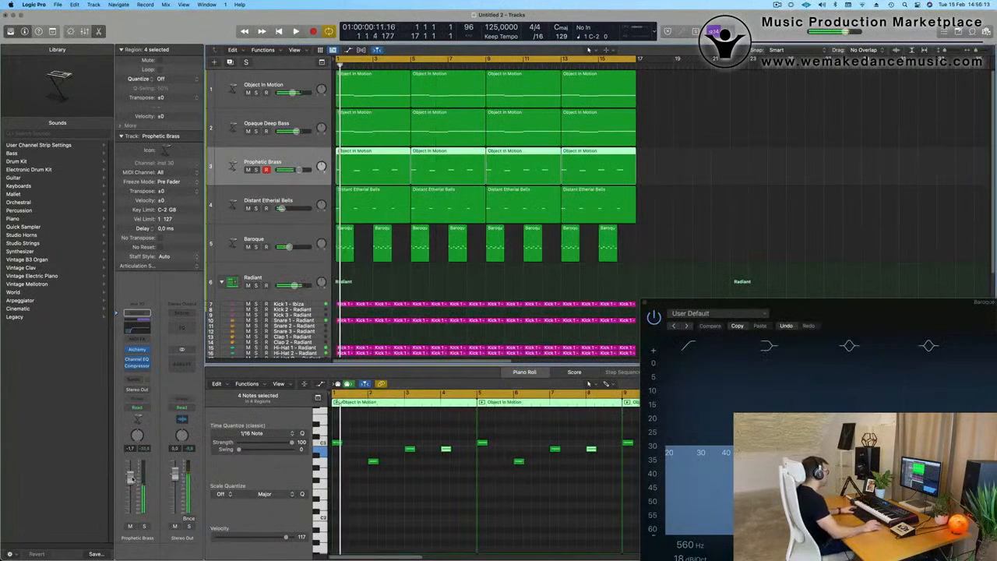
key("Return")
left_click_drag(131, 478, 132, 488)
key("Return")
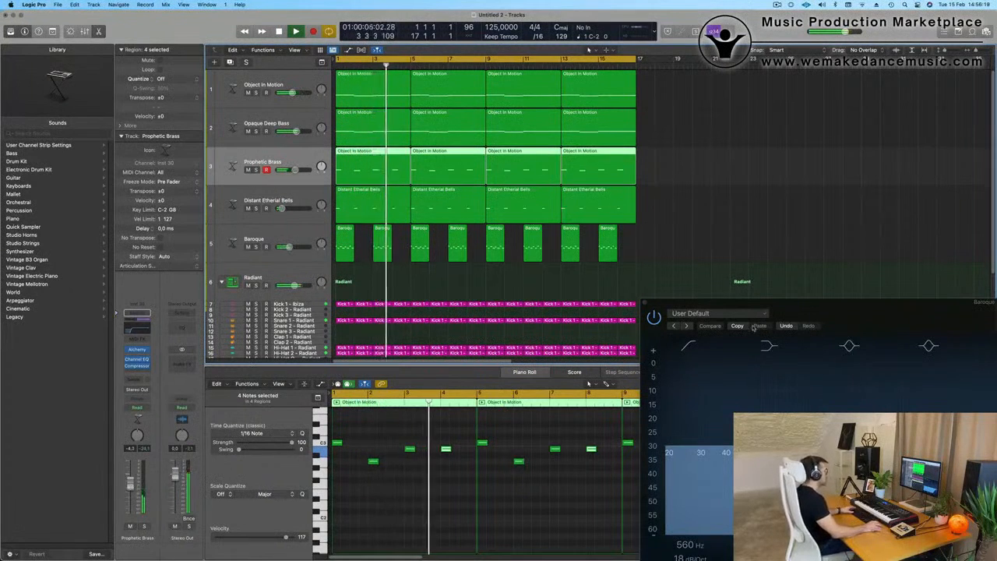
Step: Close the Baroque track's Channel EQ window while the loop plays
left_click(645, 306)
scroll(597, 285, "down", 2)
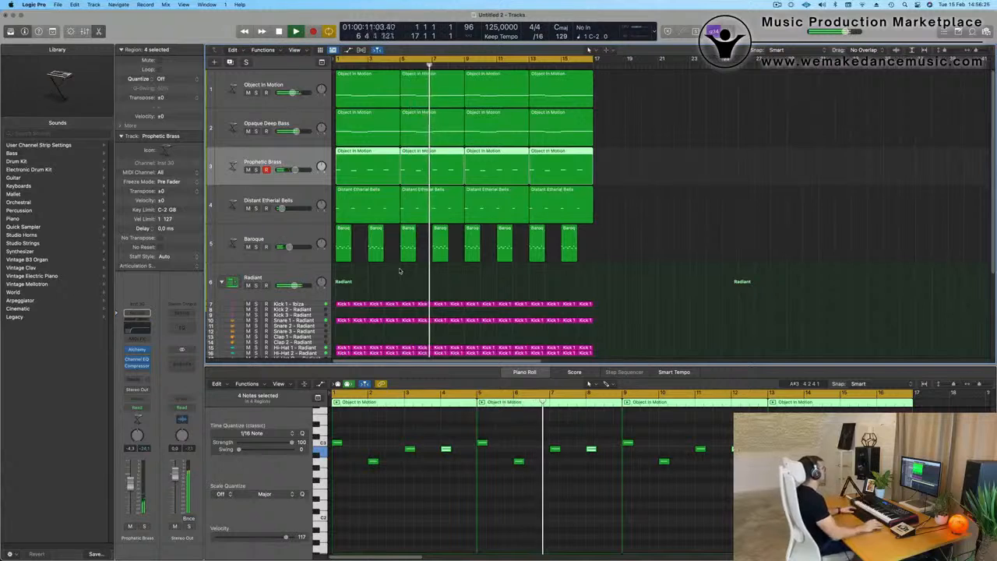
scroll(399, 271, "down", 2)
scroll(304, 81, "up", 2)
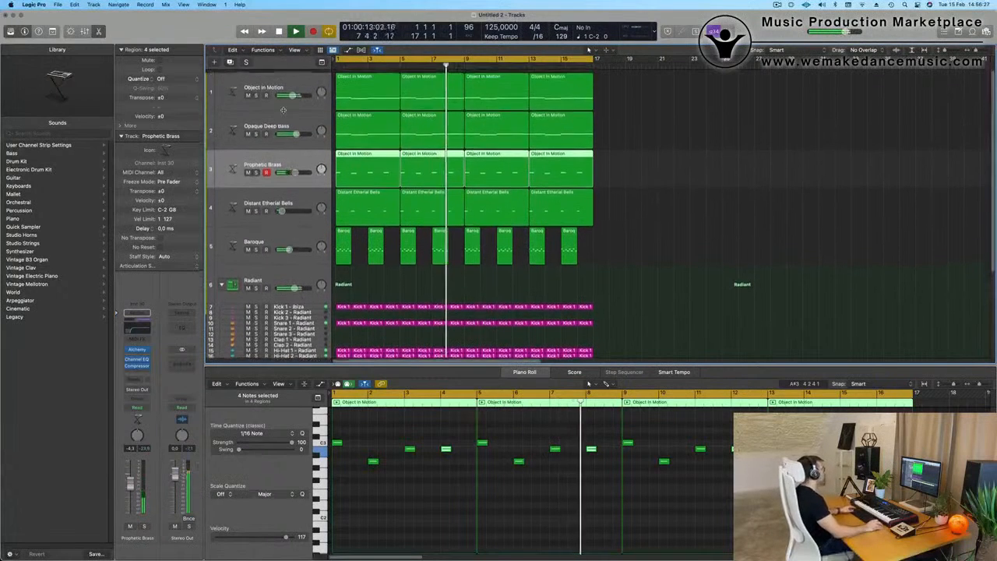
Step: Listen to the Object In Motion track in solo, unsolo it and restart playback from the beginning
left_click(303, 81)
left_click(256, 93)
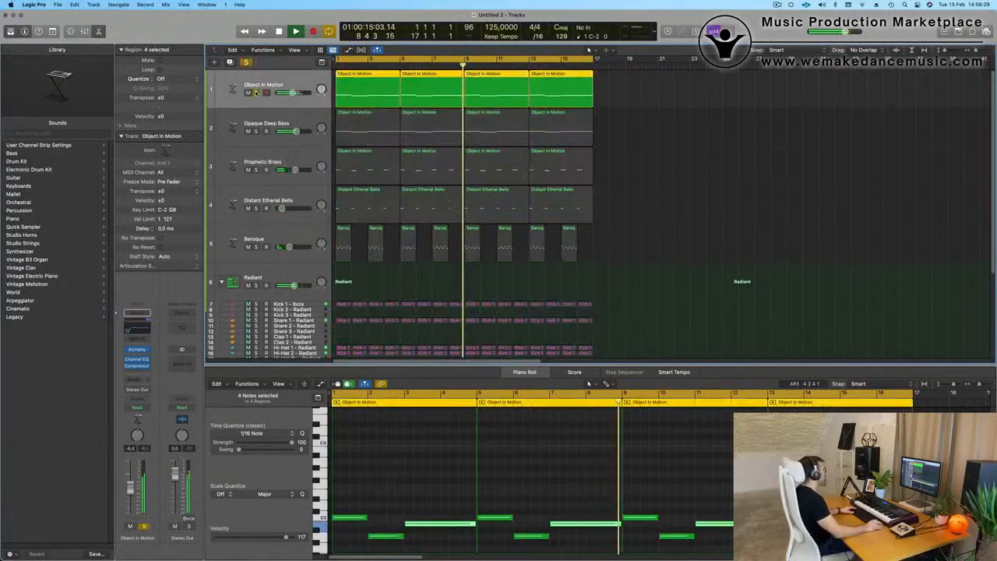
left_click(255, 92)
key("Return")
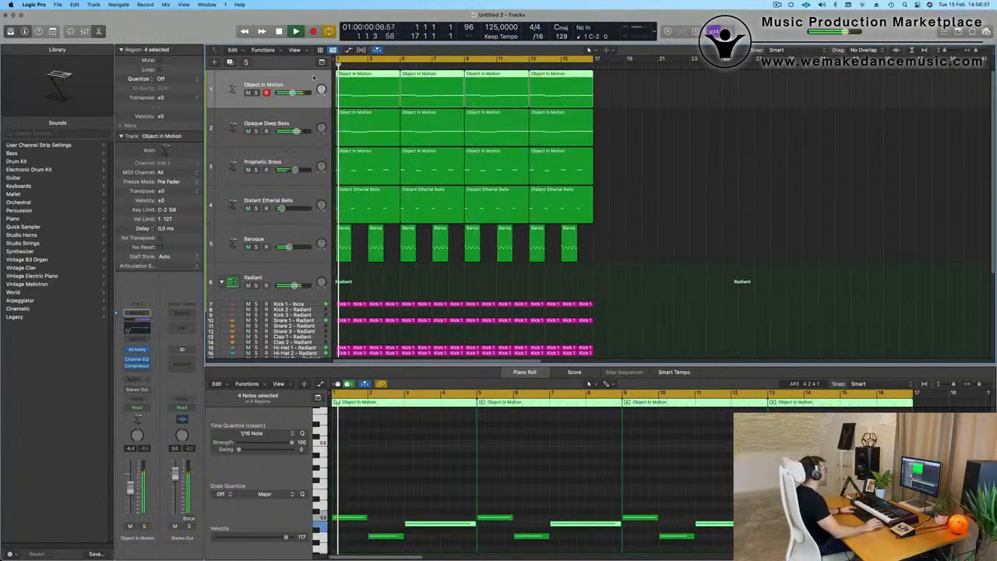
Step: Duplicate the Object In Motion track below Baroque and copy the first Object In Motion region onto it
key("super+d")
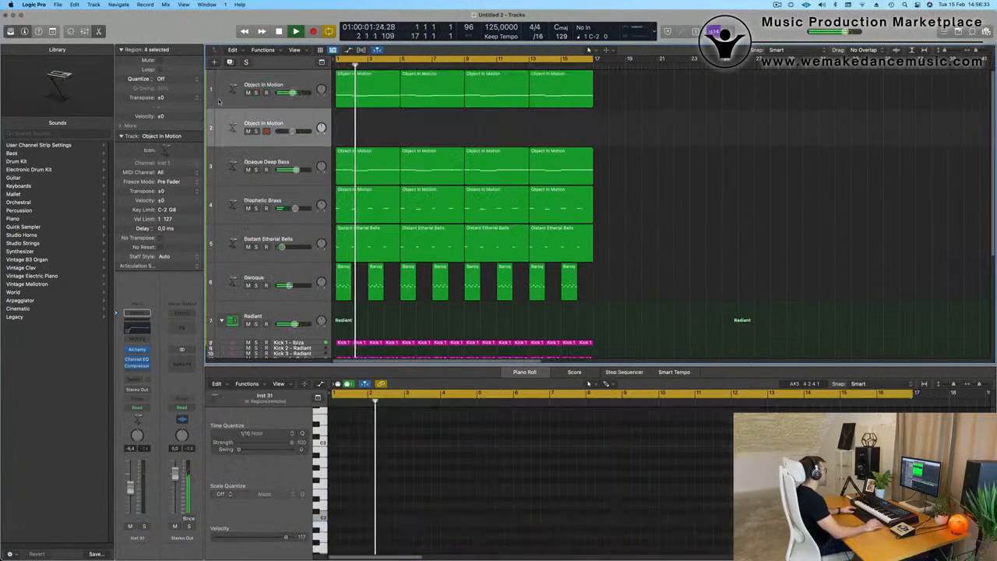
left_click_drag(297, 123, 296, 271)
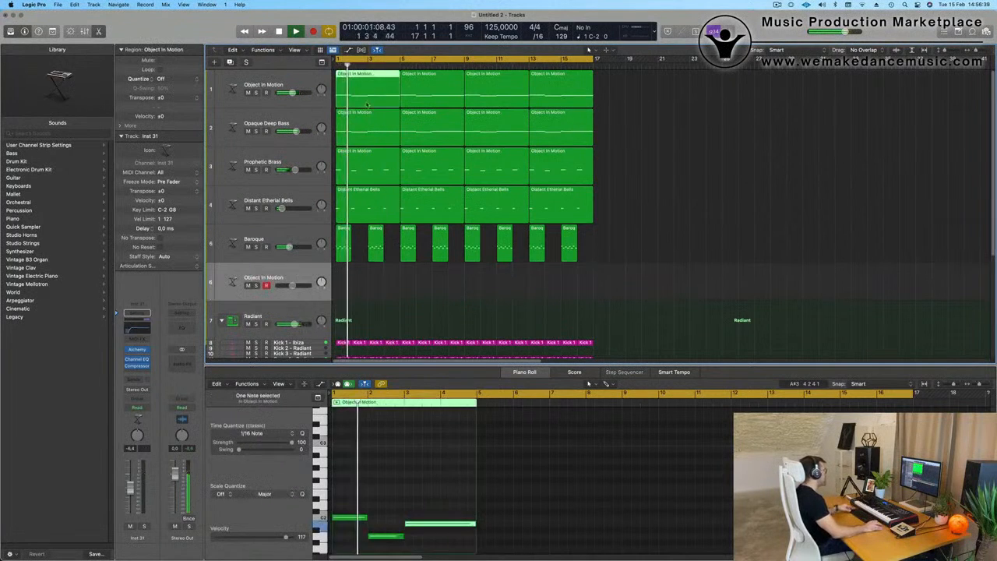
left_click_drag(362, 87, 363, 296)
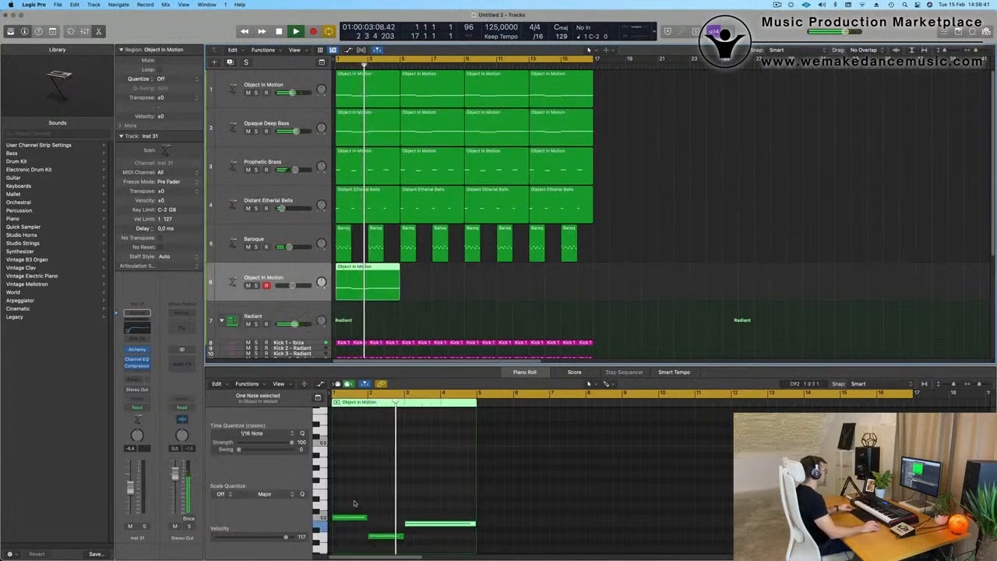
Step: Copy the three notes of the duplicated track's region one octave higher and repeat the region to fill all 16 bars
left_click_drag(355, 502, 431, 547)
left_click_drag(359, 515, 361, 447)
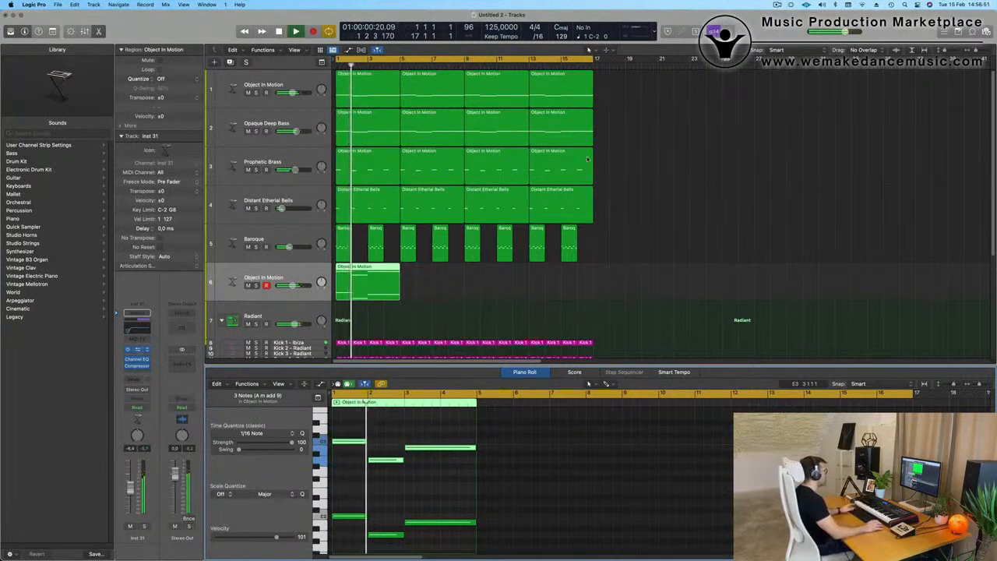
left_click(138, 351)
left_click_drag(550, 123, 824, 123)
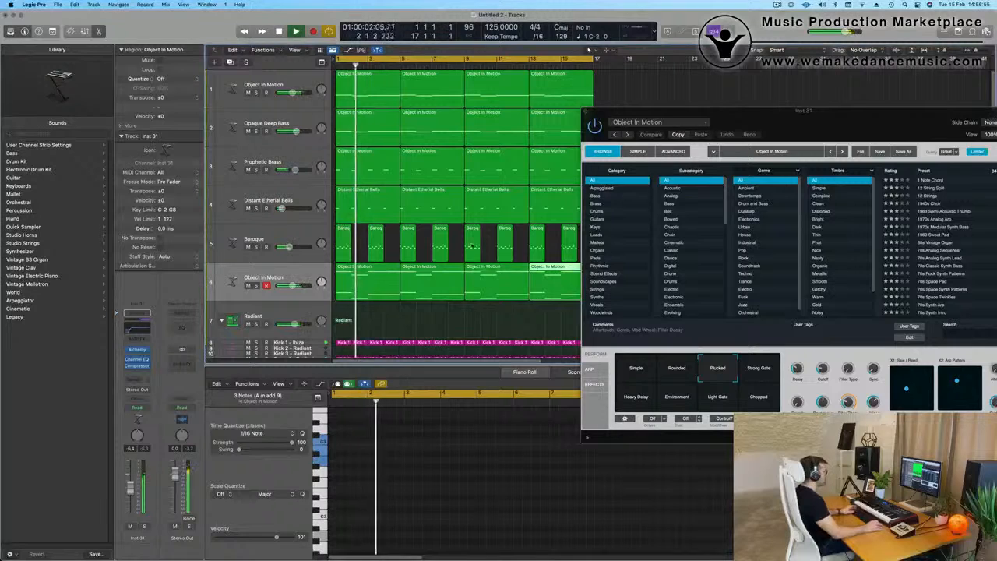
Step: Filter the duplicated track's Alchemy presets to Pads and load Cirrus Clouds
left_click_drag(835, 120, 631, 113)
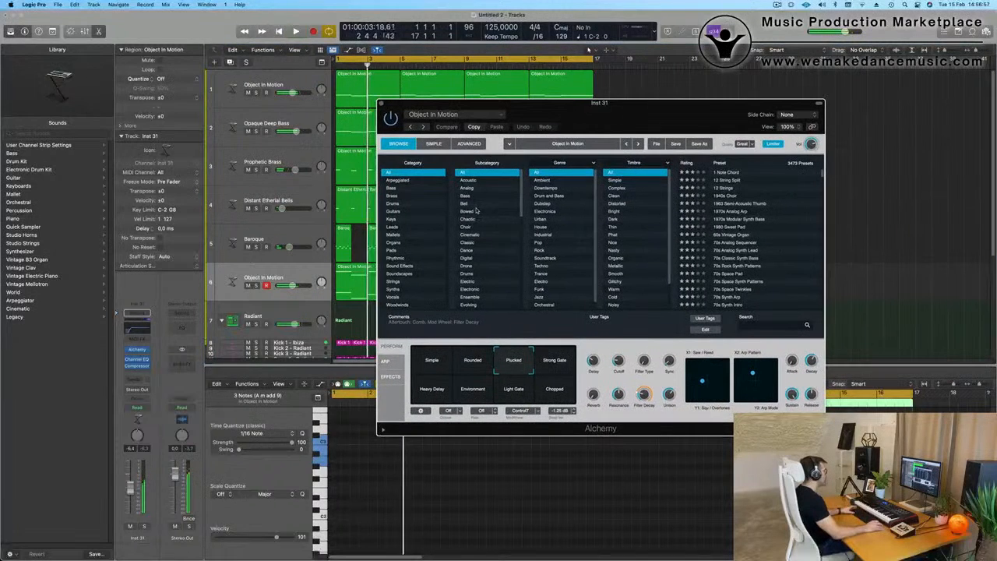
left_click(391, 250)
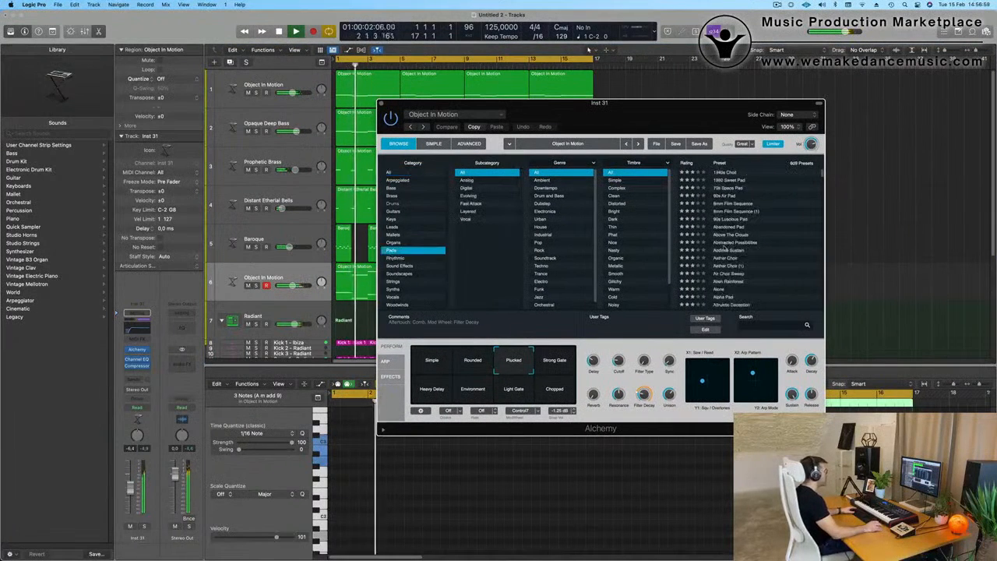
scroll(729, 249, "down", 10)
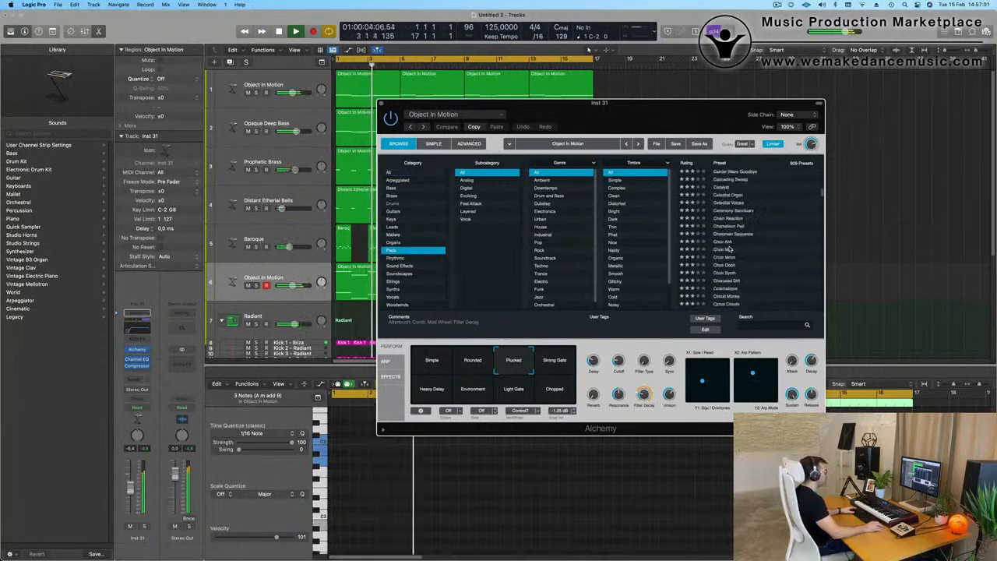
left_click(727, 241)
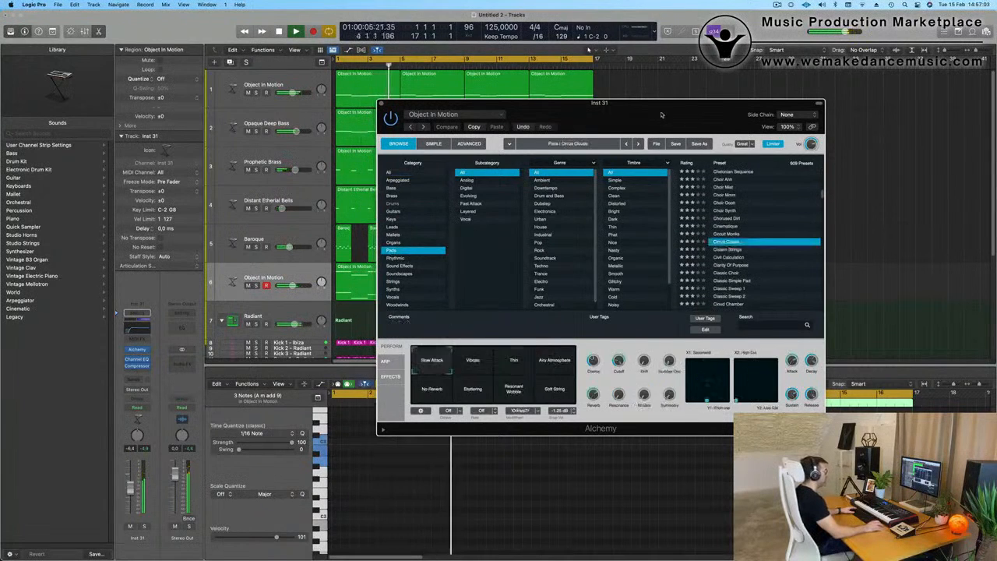
left_click_drag(661, 115, 747, 107)
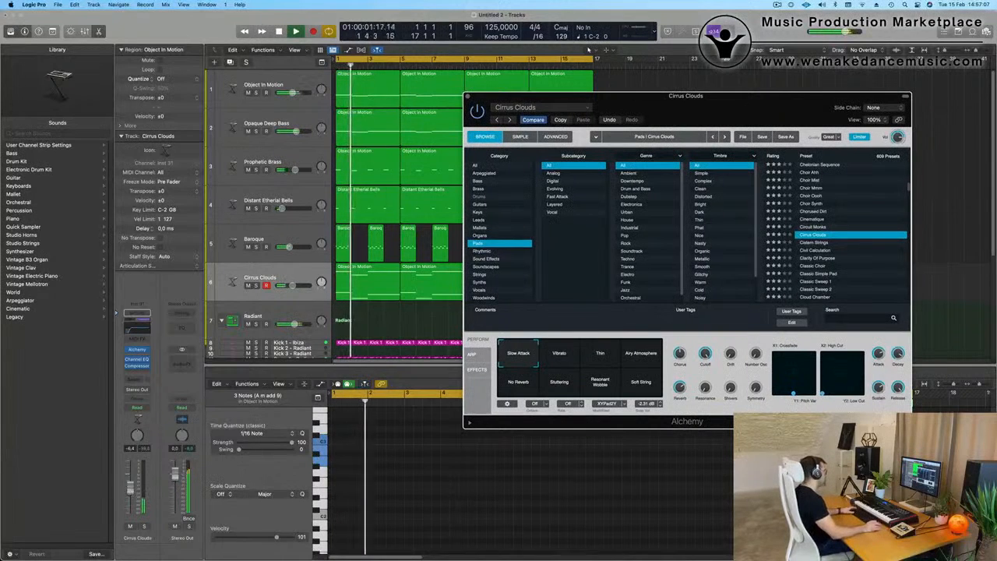
left_click(588, 49)
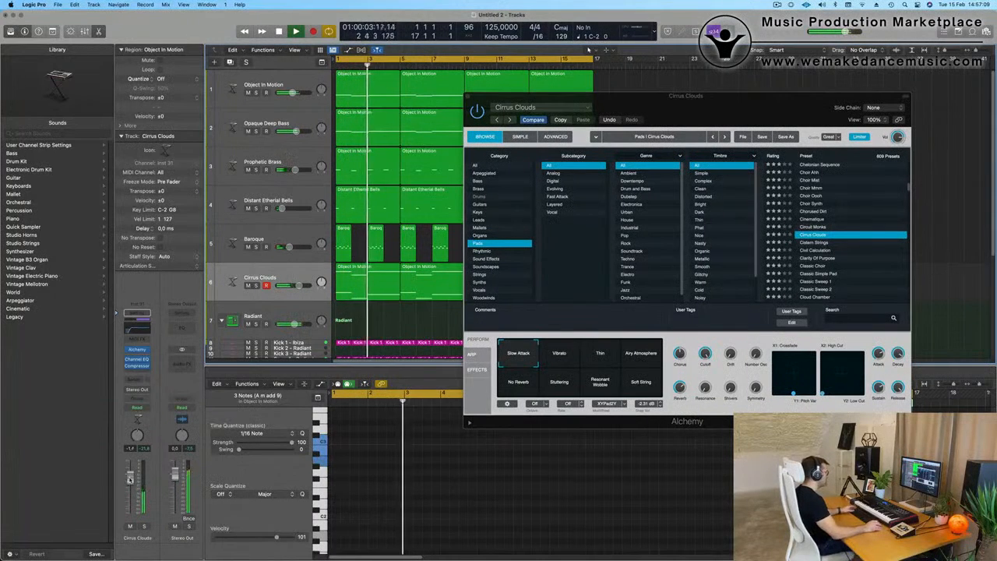
Step: Audition the Vibrato, Thin and No Reverb variations of Cirrus Clouds against the loop
left_click(567, 355)
key("space")
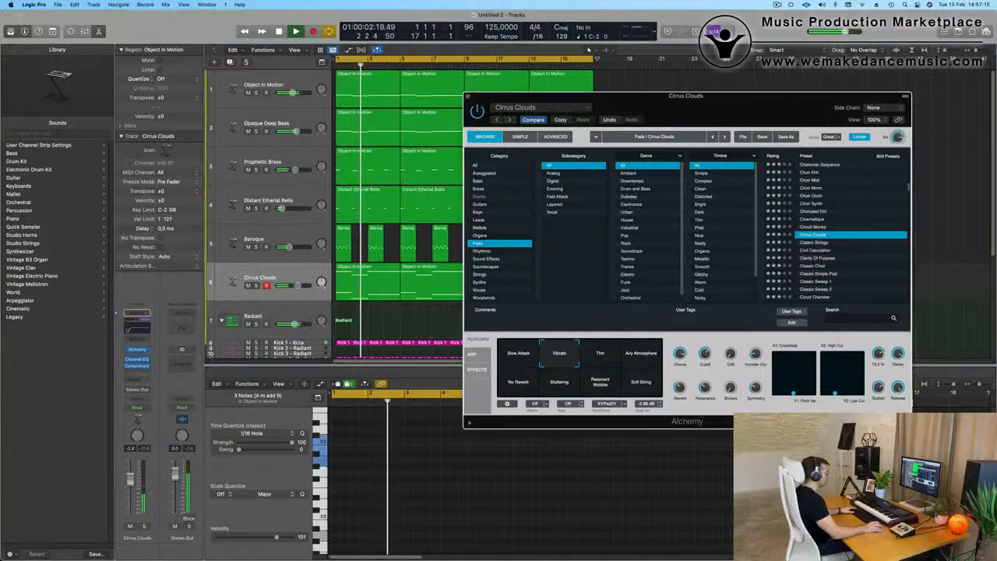
left_click(600, 355)
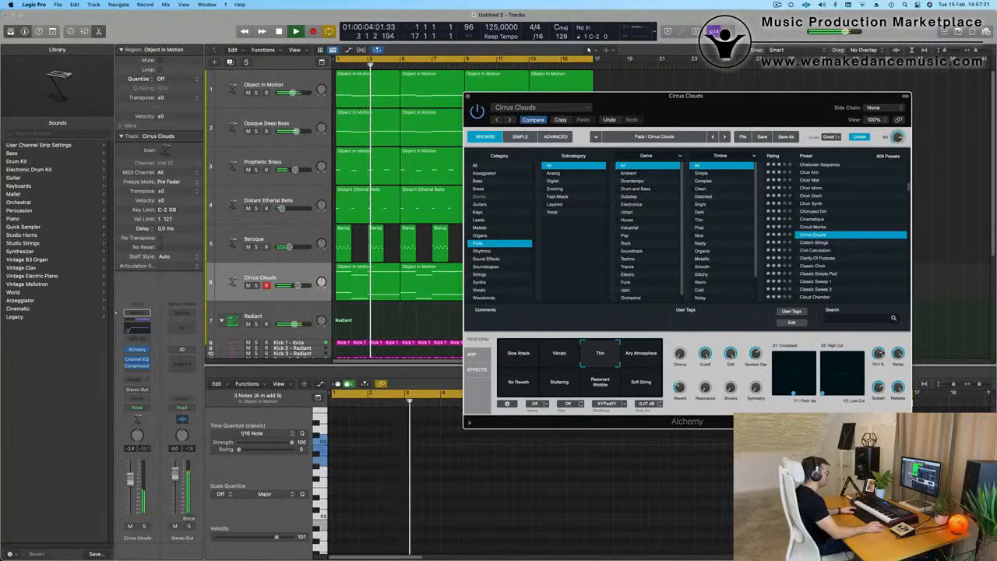
key("Return")
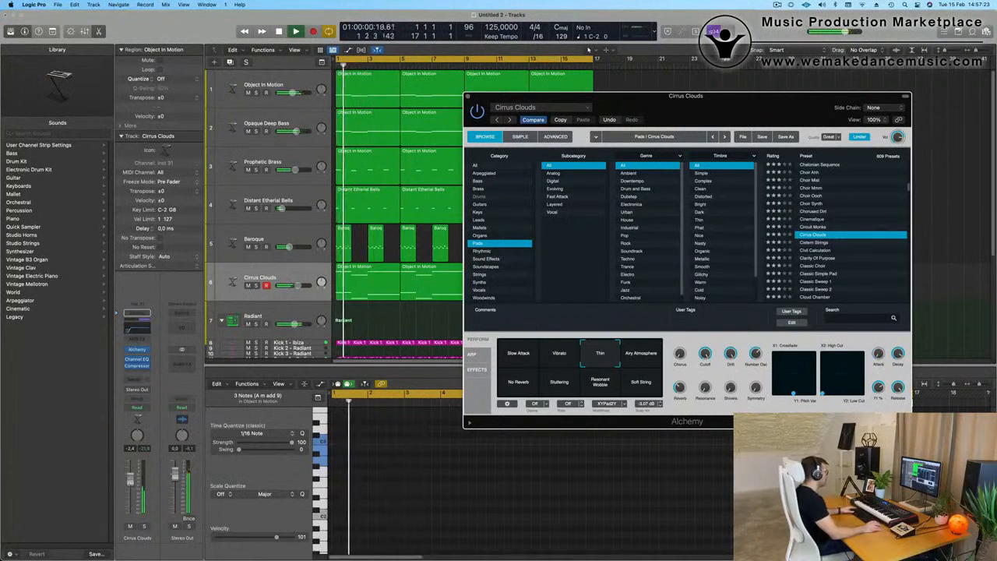
key("space")
key("space")
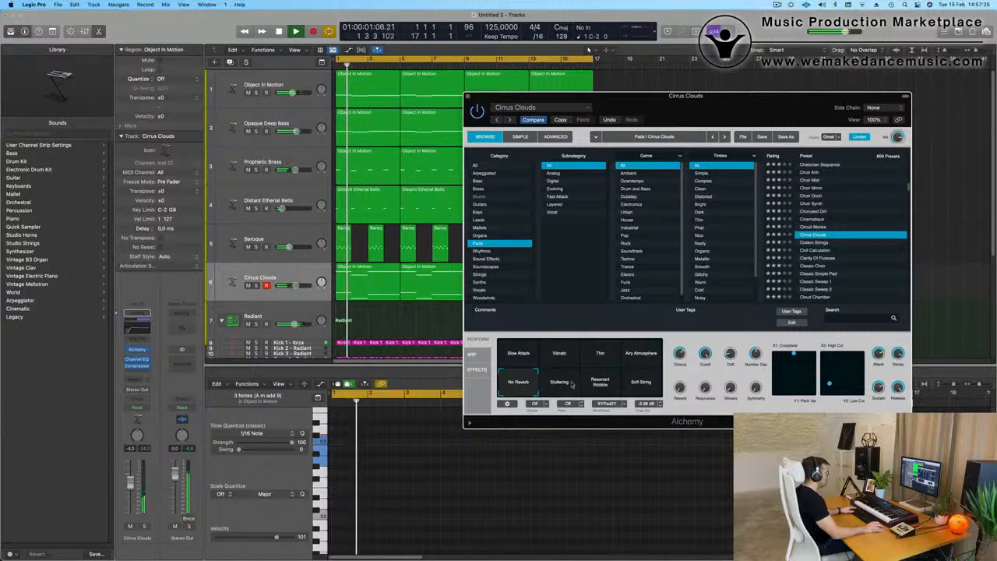
Step: Try the Cistern Strings pad preset in Alchemy with the loop playing
key("space")
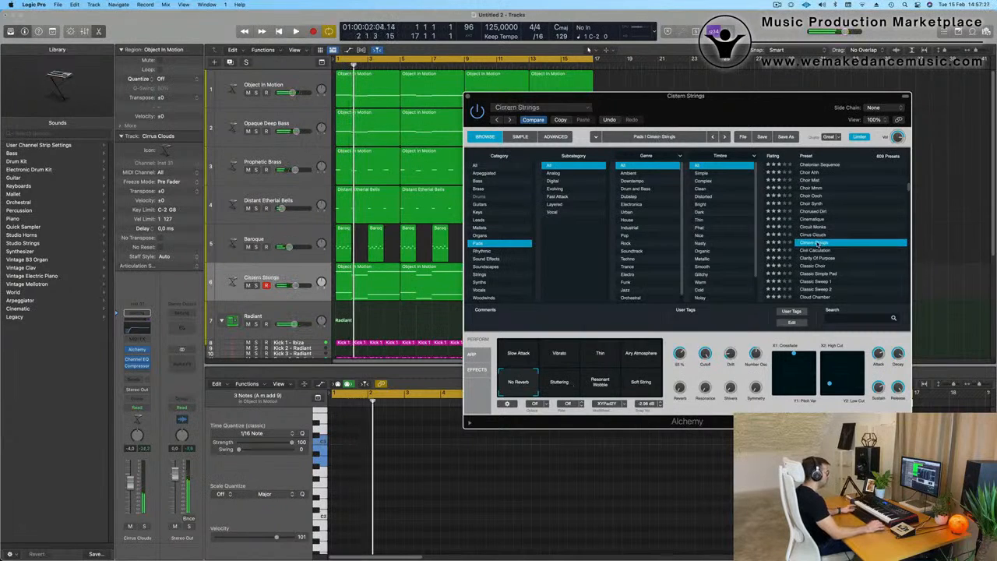
key("space")
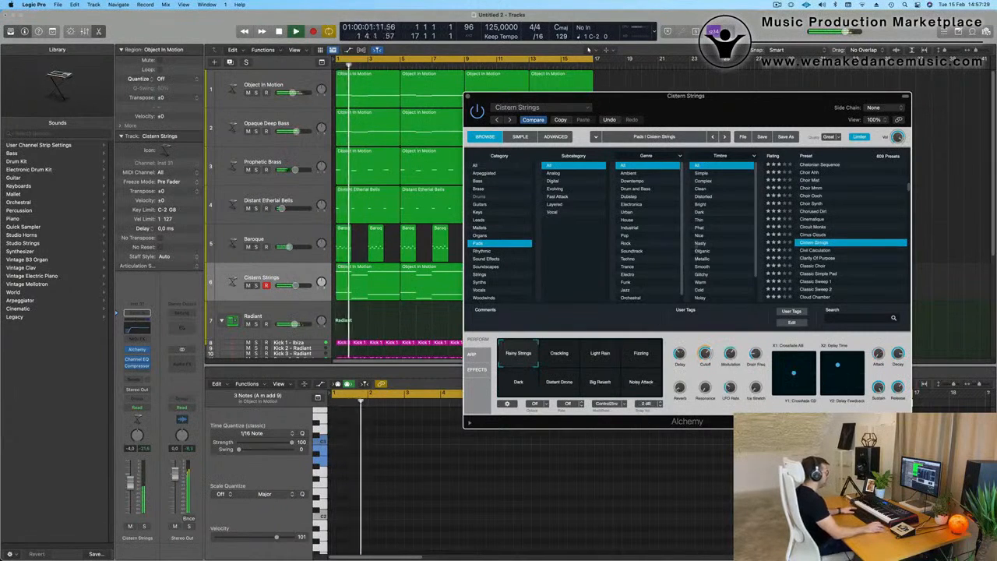
left_click_drag(761, 108, 641, 99)
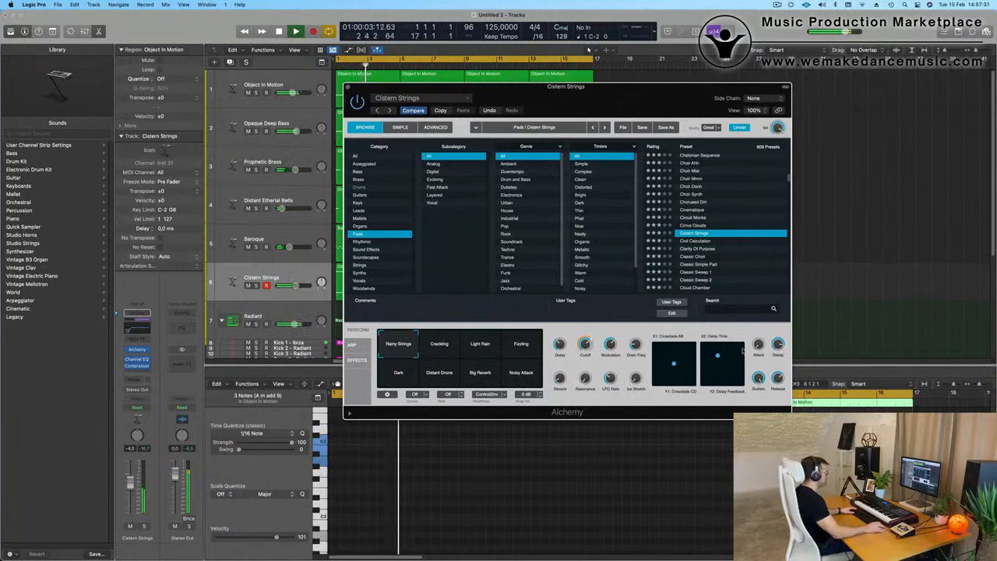
Step: Load the Classic Sweep 1 pad preset in Alchemy and play it with the loop
scroll(710, 272, "down", 3)
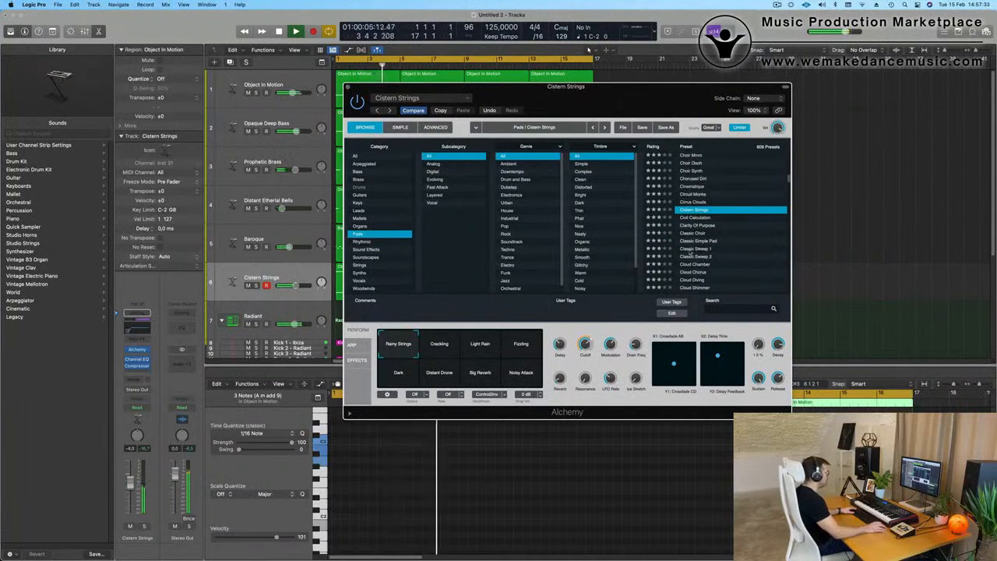
left_click(690, 249)
key("space")
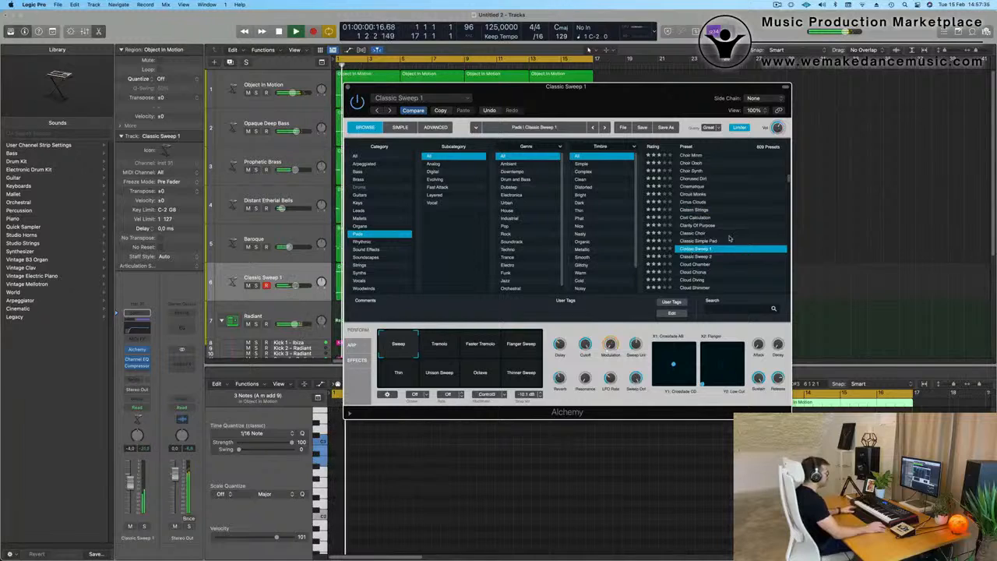
left_click_drag(631, 107, 691, 125)
Step: Audition Classic Sweep 1's tremolo, flanger, thin, unison and octave variations, and return to the Sweep variation
left_click(499, 373)
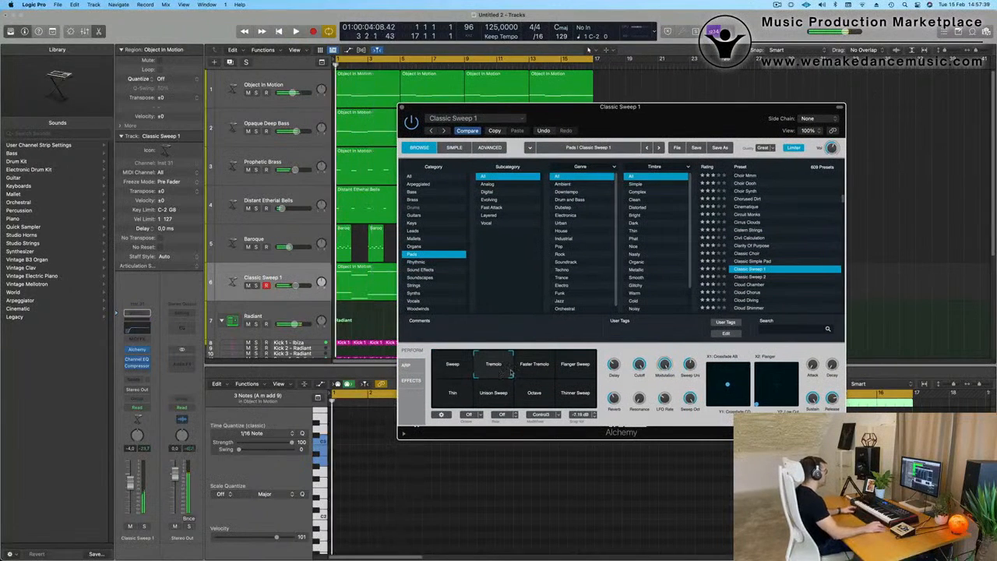
left_click(542, 370)
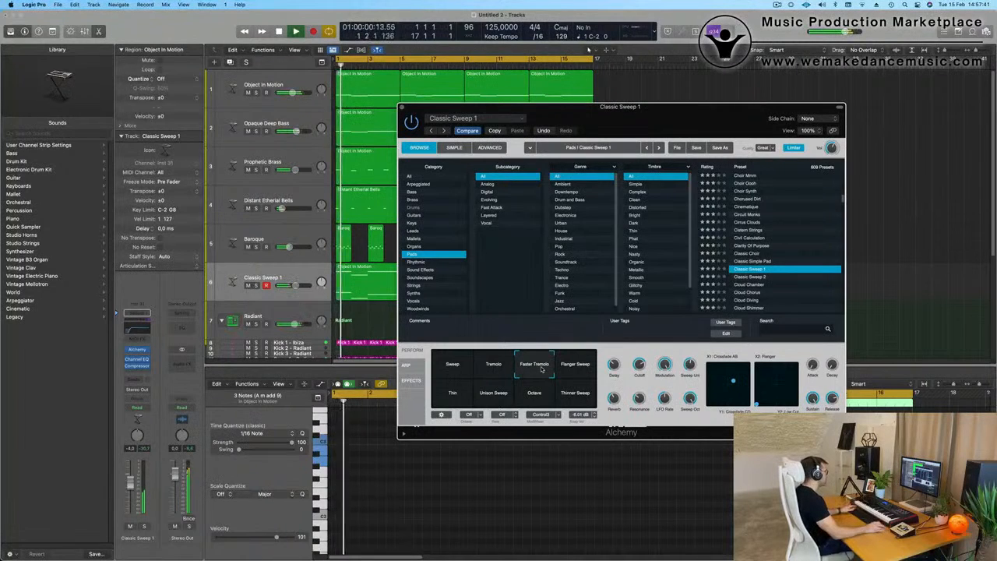
left_click(131, 486)
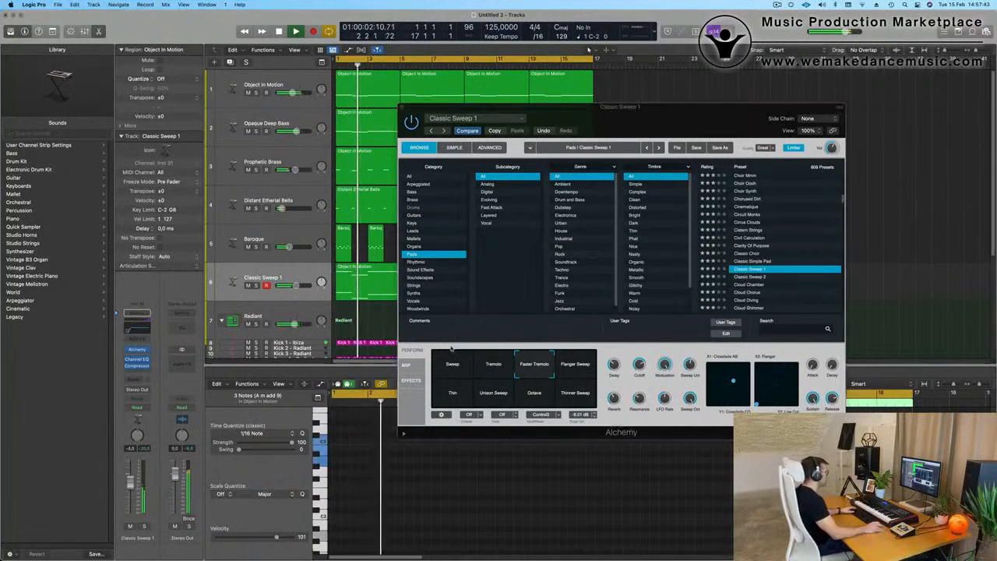
left_click(580, 372)
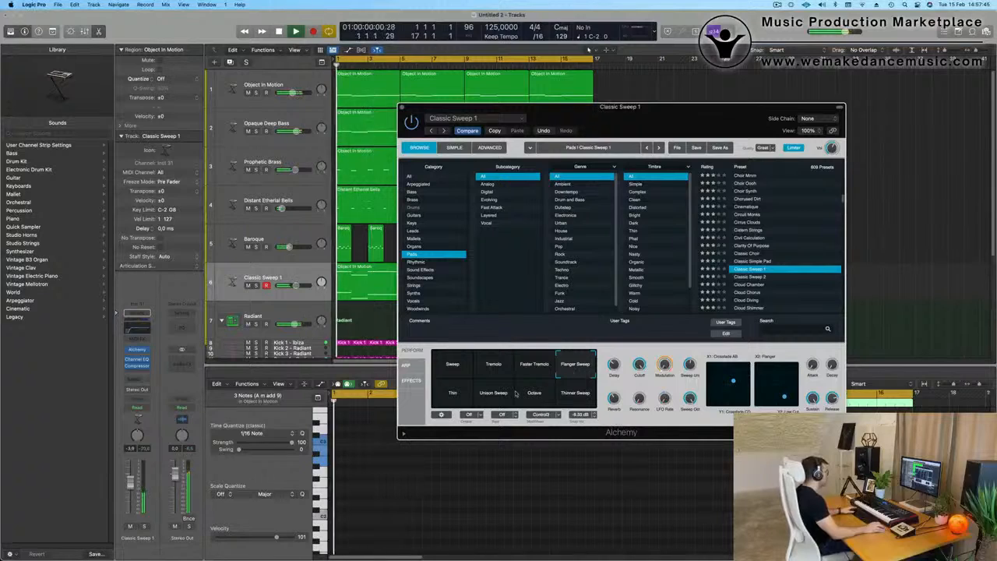
left_click(447, 399)
left_click(492, 398)
left_click(535, 396)
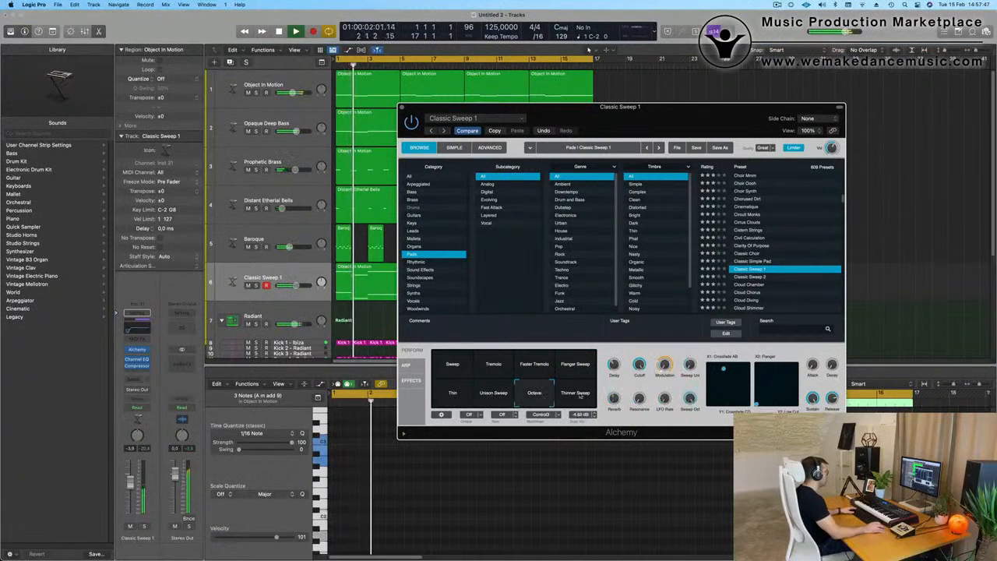
left_click(580, 397)
left_click(579, 364)
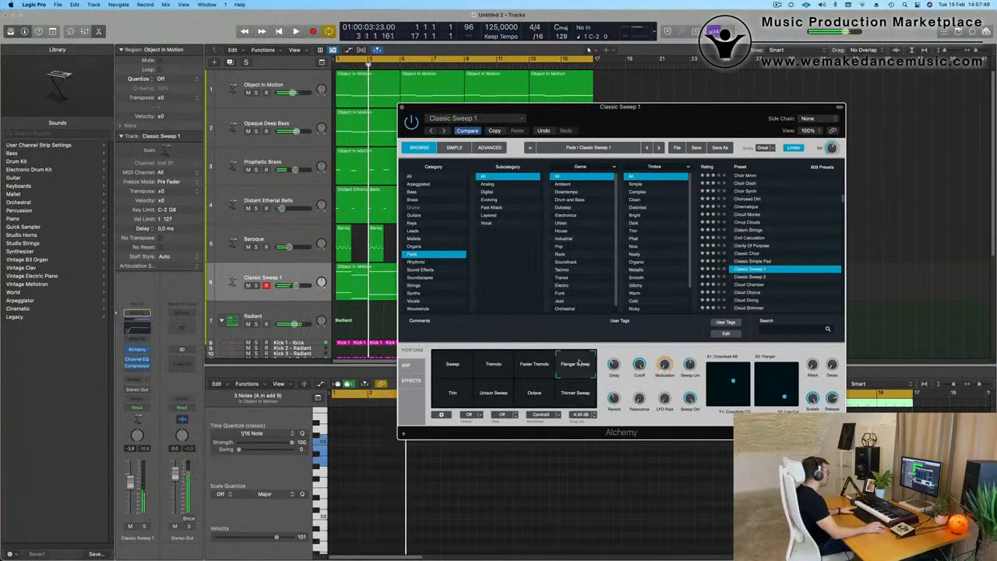
left_click(454, 366)
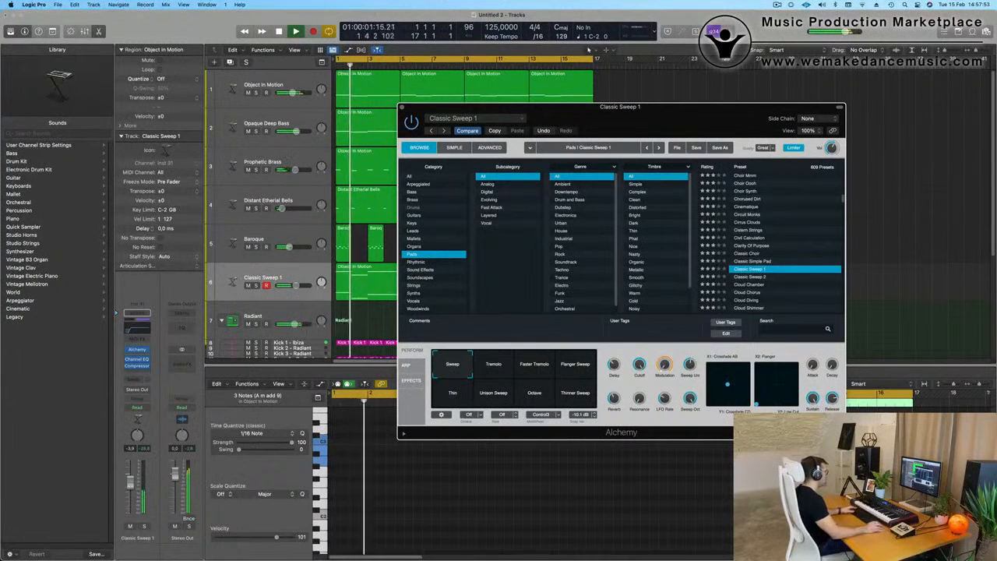
Step: Set Classic Sweep 1's Alchemy cutoff to about 55 % and raise the track level to -0.7 dB
left_click(643, 366)
left_click_drag(640, 369, 644, 418)
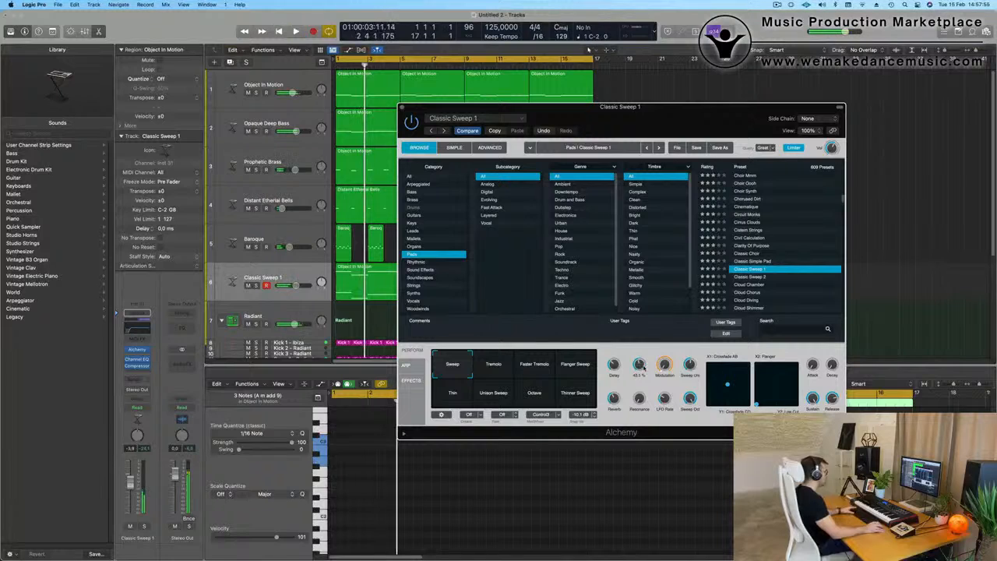
key("space")
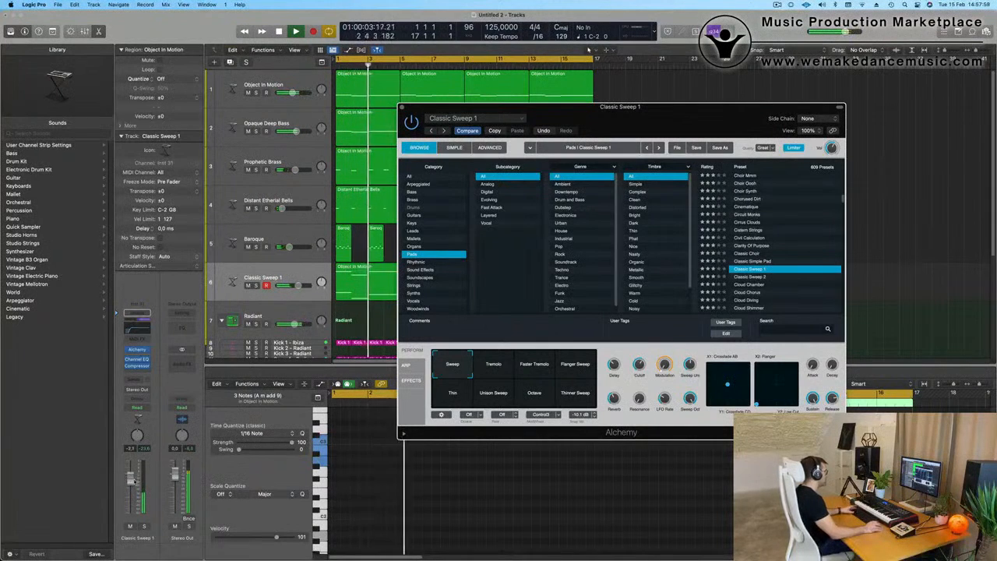
left_click_drag(134, 480, 134, 477)
key("space")
key("space")
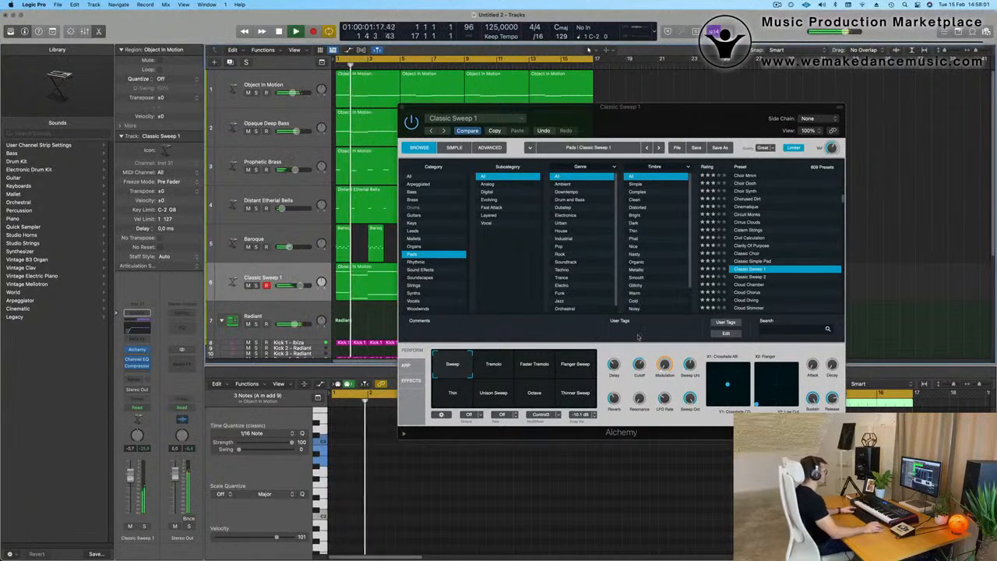
left_click_drag(640, 364, 656, 180)
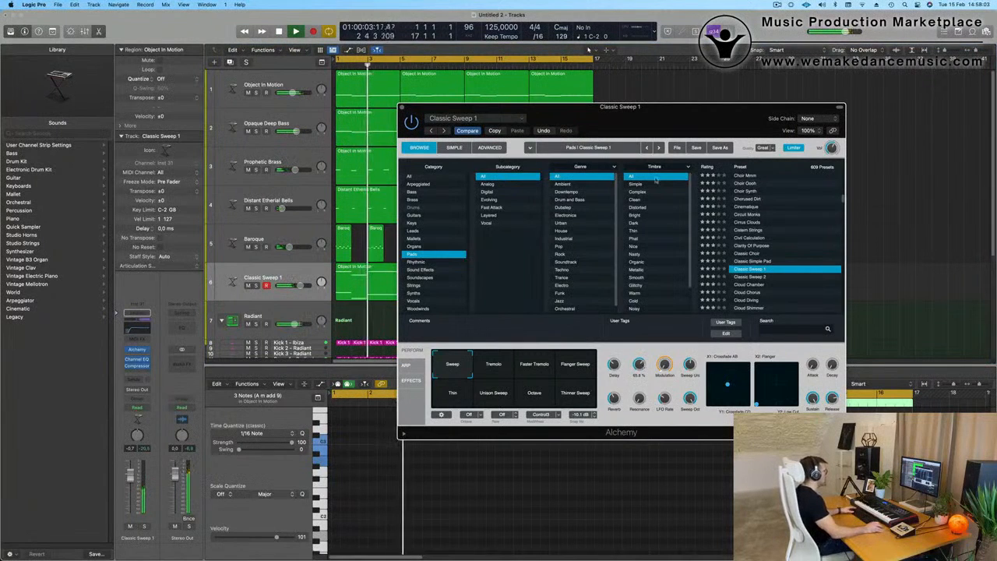
Step: Set the Classic Sweep 1 track level to -1.1 dB and close its Alchemy window
left_click_drag(733, 123, 745, 116)
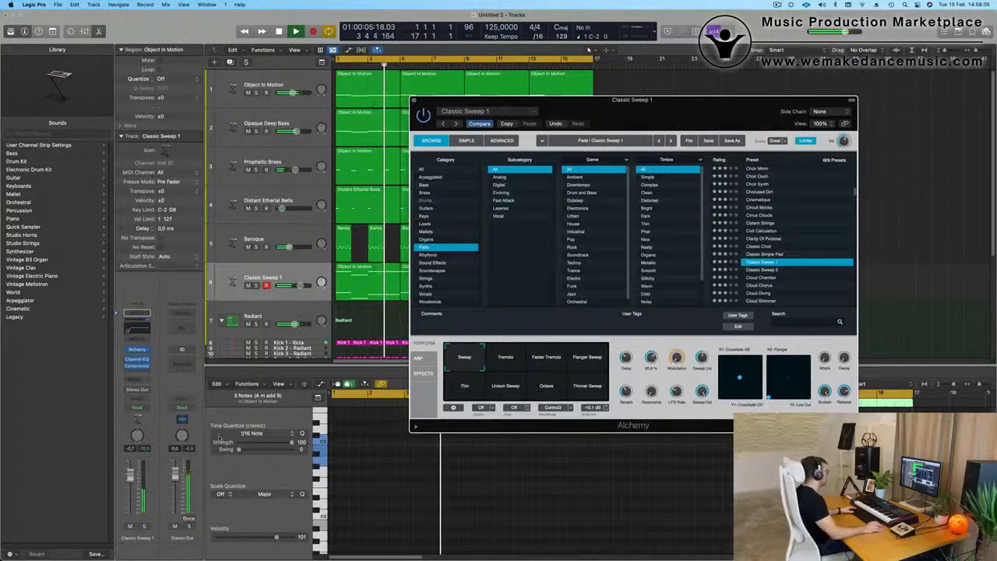
left_click_drag(133, 475, 133, 478)
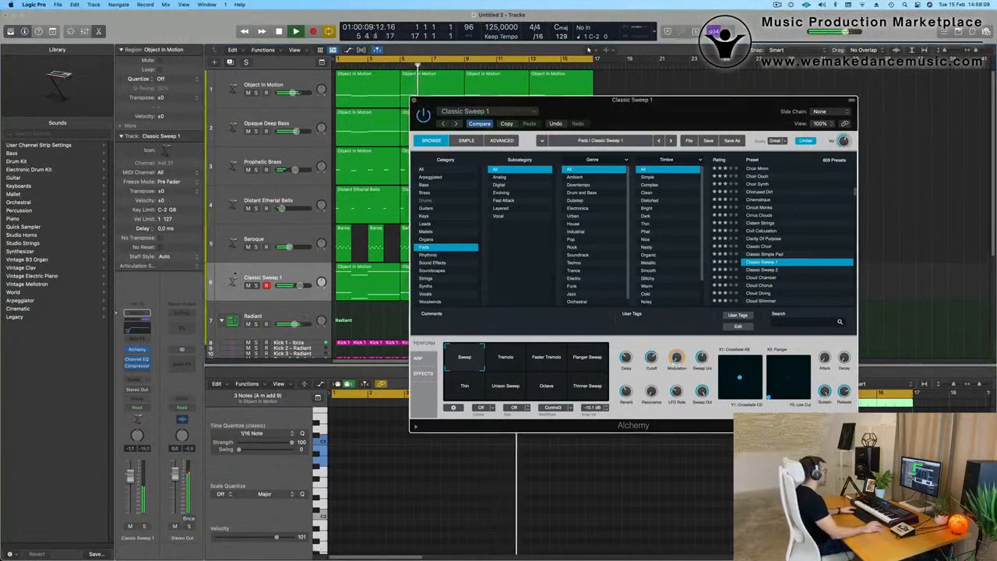
left_click(415, 101)
key("s")
key("s")
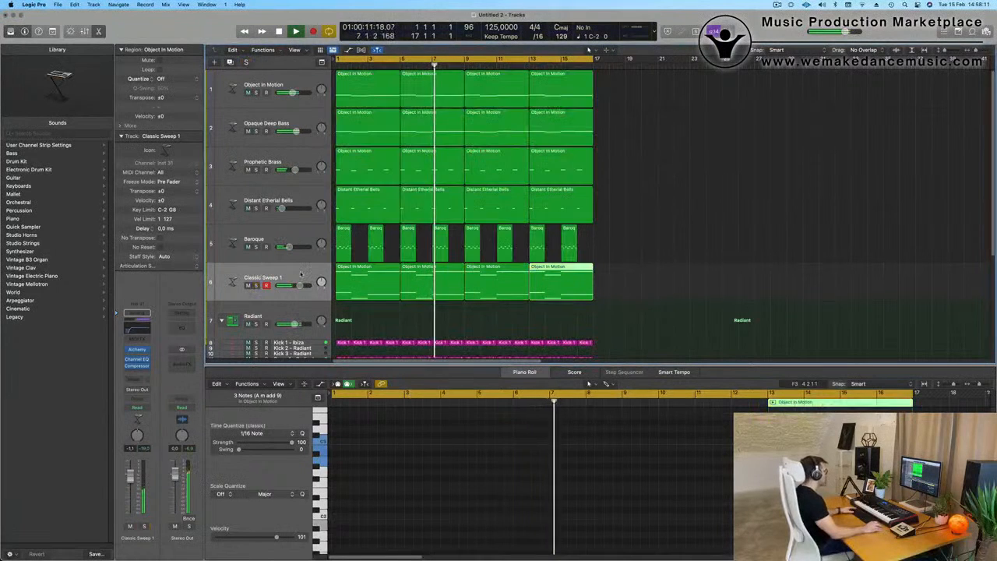
left_click(301, 274)
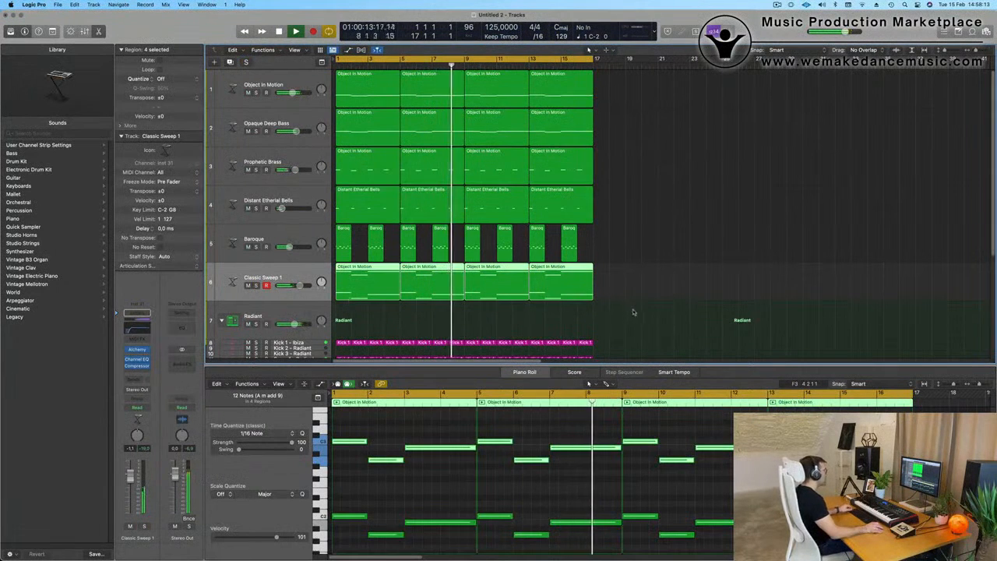
scroll(659, 204, "down", 2)
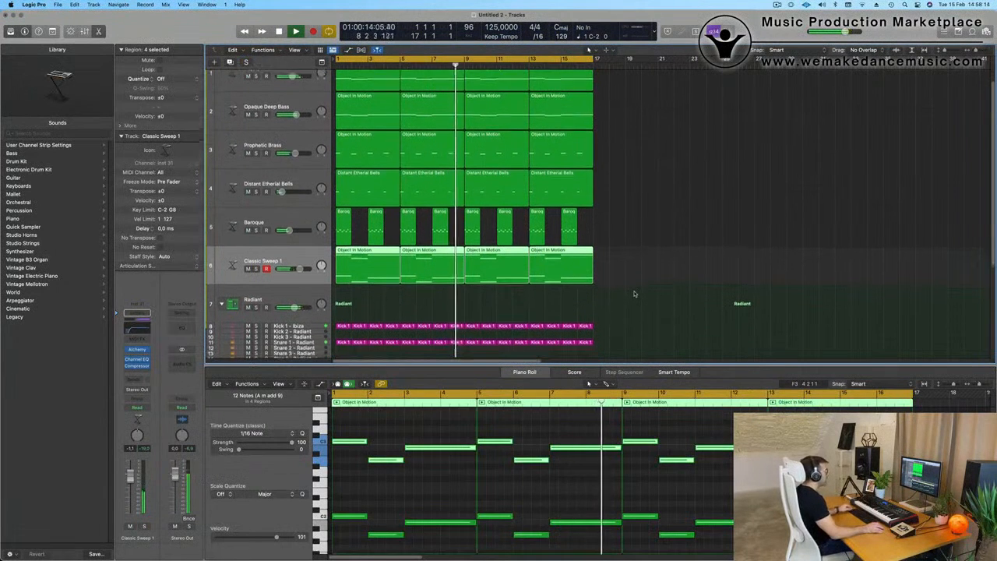
scroll(659, 205, "up", 2)
left_click(656, 206)
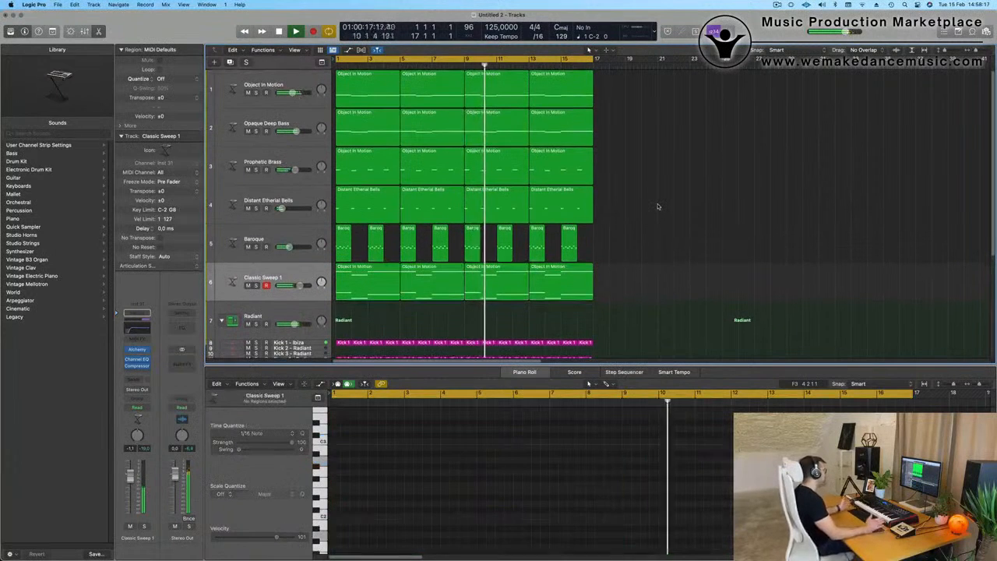
left_click(279, 277)
left_click(754, 169)
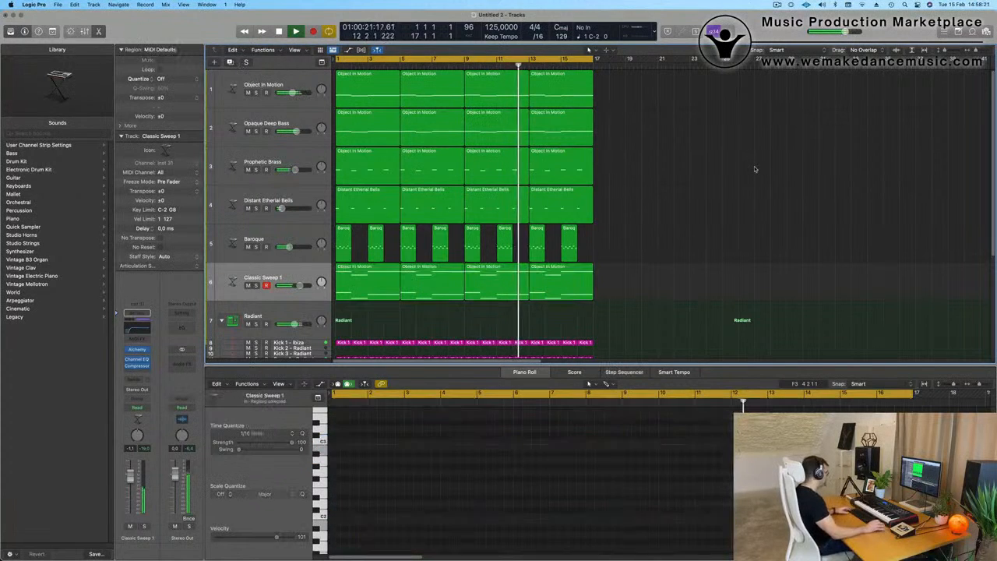
Step: Repeat all regions of the 16-bar arrangement once, extending every track to bar 33
key("super+a")
key("super+r")
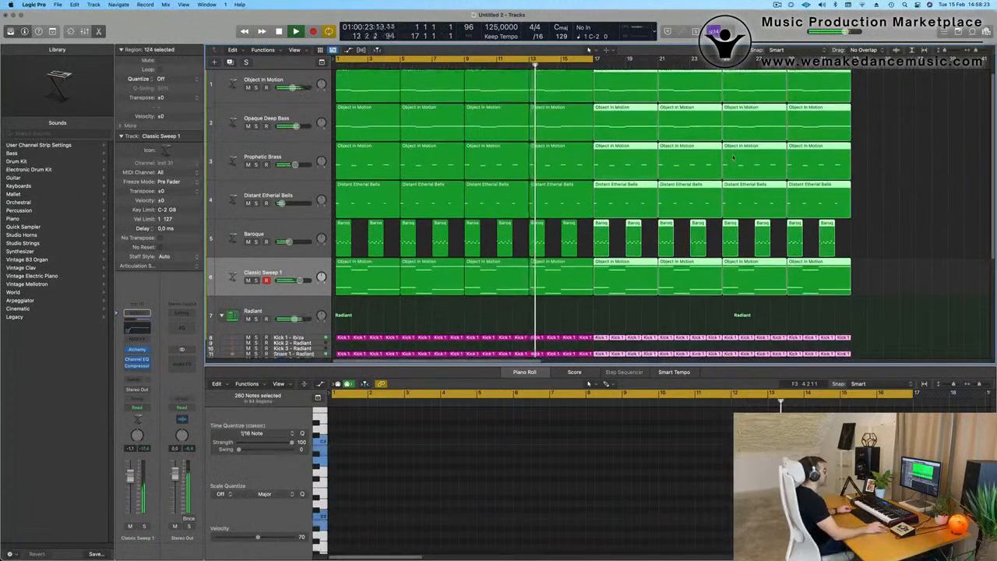
key("super+Left")
key("super+Left")
key("super+Left")
key("super+Left")
key("super+Left")
key("super+Left")
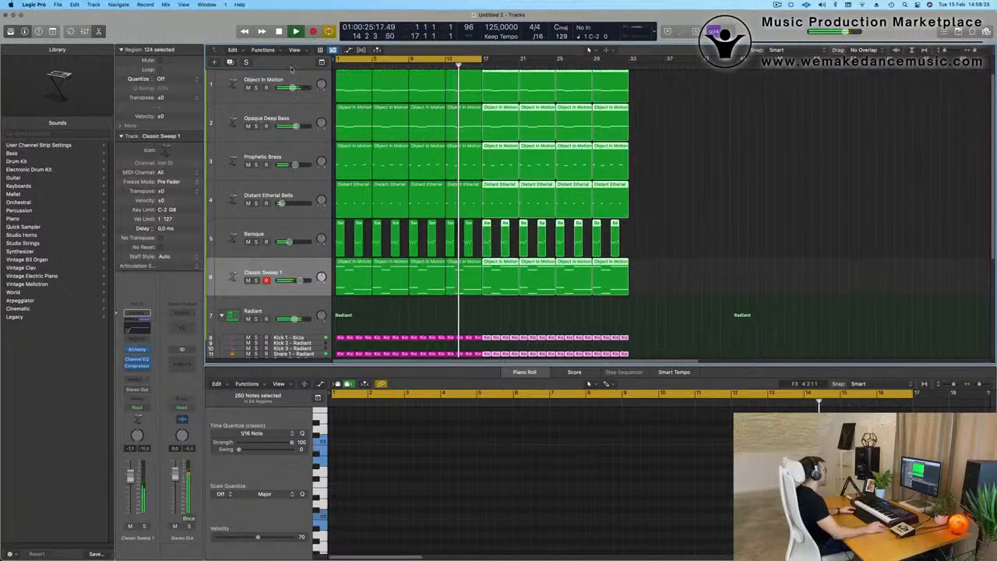
Step: Show the secondary ruler above the arrangement and deselect all regions
left_click(305, 50)
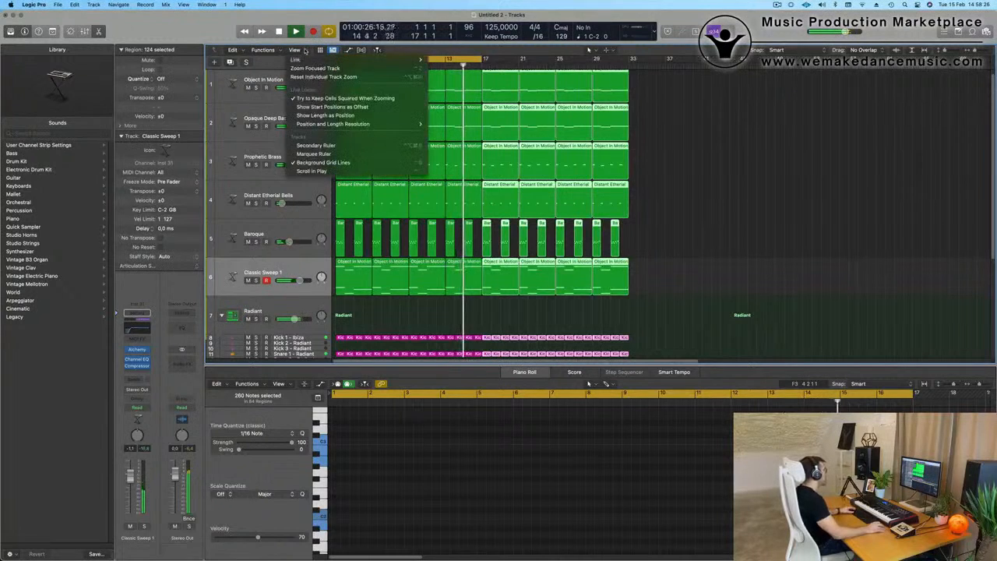
left_click(316, 146)
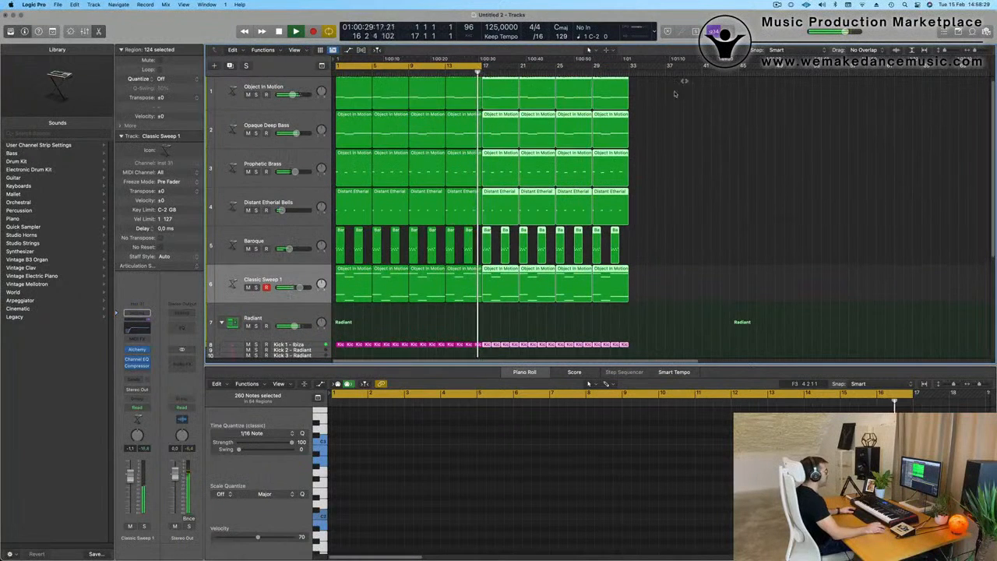
left_click(718, 147)
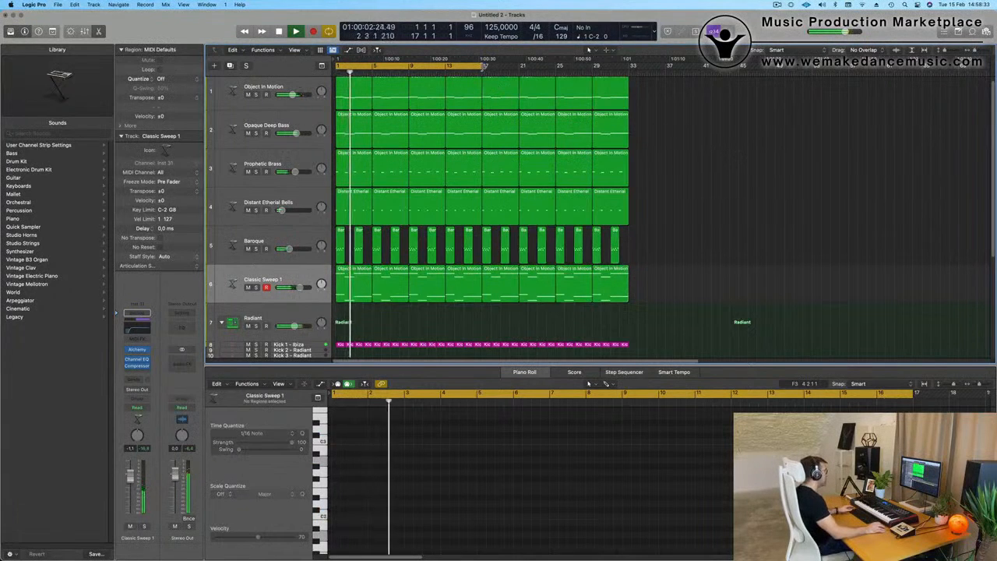
Step: Extend the cycle range to bar 33 and restart playback from the beginning of the project
left_click_drag(481, 66, 631, 84)
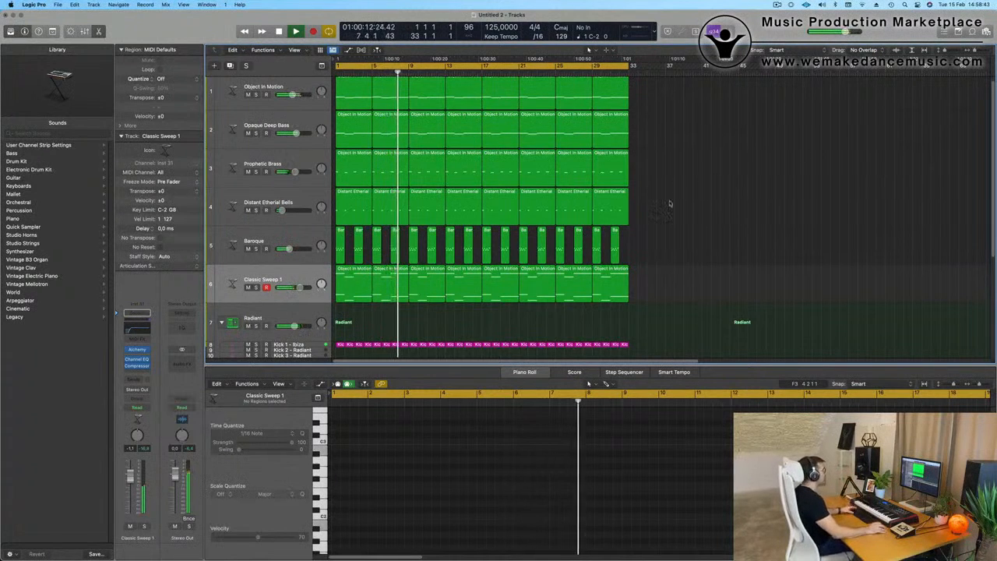
key("space")
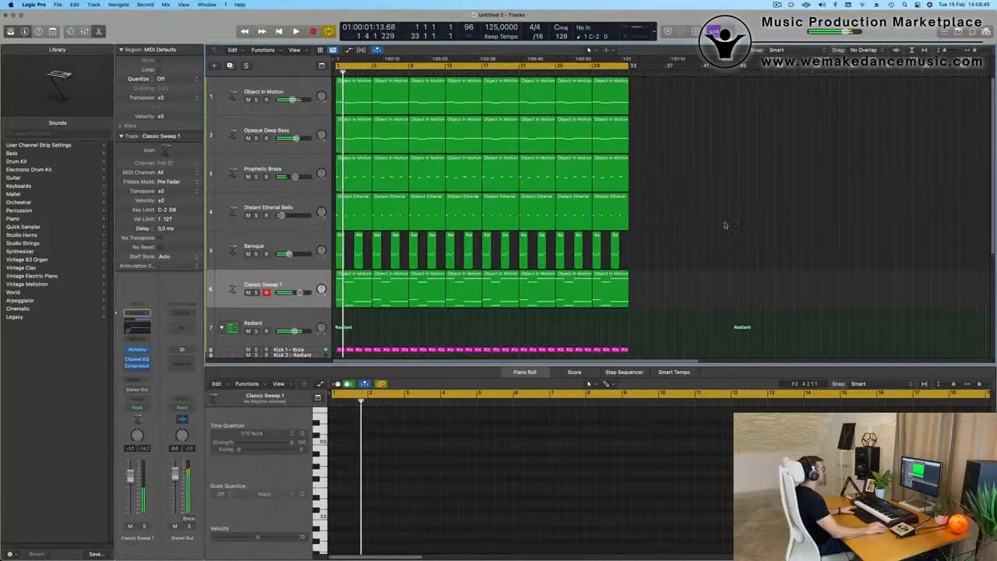
key("Return")
key("space")
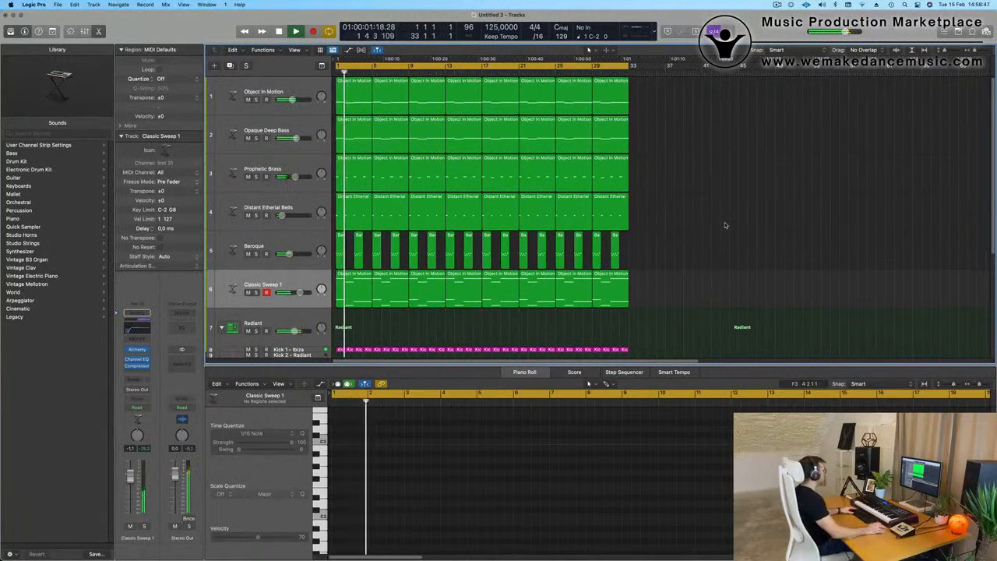
Step: Listen to the Classic Sweep 1 track soloed, and return to the full mix
left_click(256, 293)
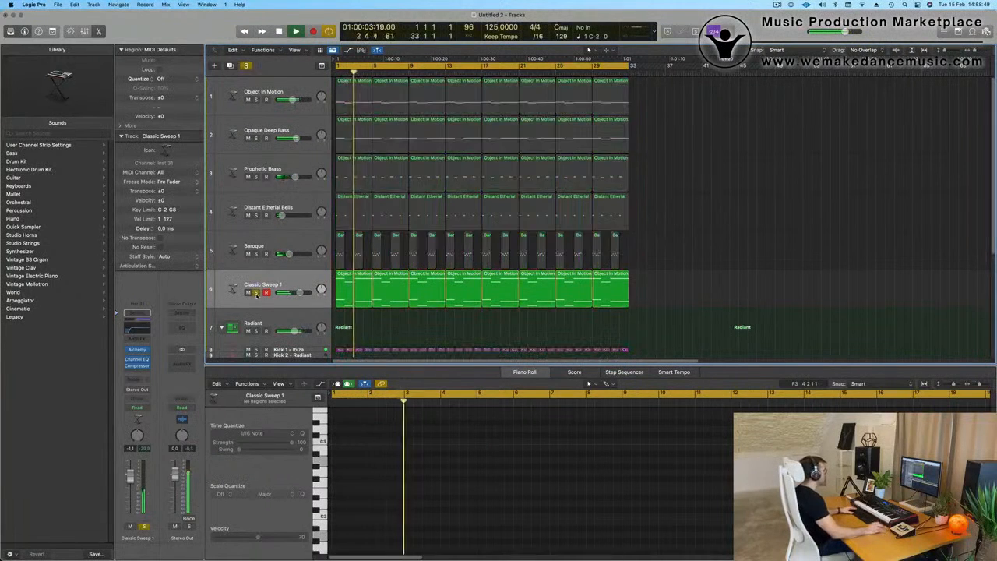
left_click(257, 293)
left_click(298, 280)
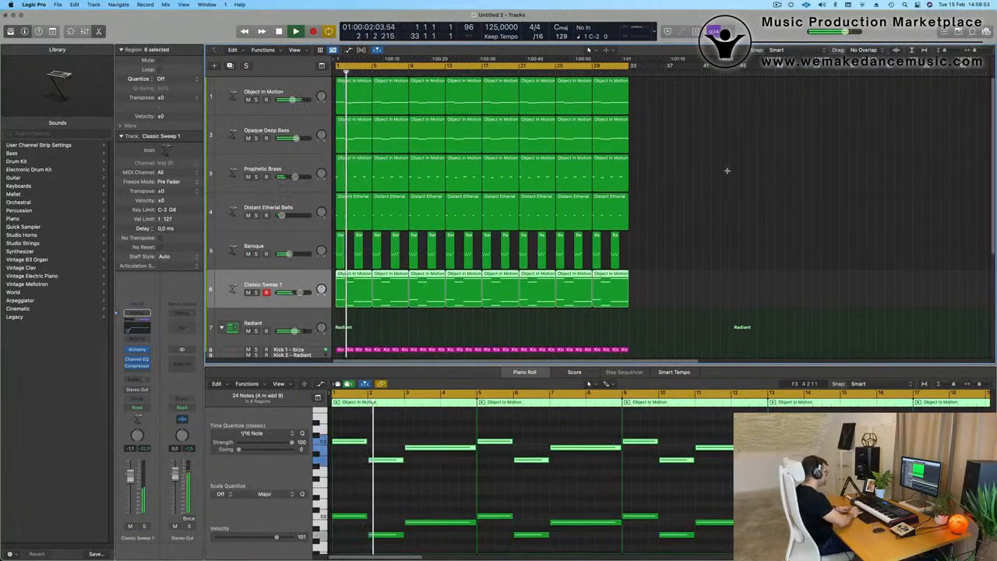
Step: Repeat all regions of the 32-bar arrangement once and extend the cycle range to bar 65
key("super+a")
key("super+r")
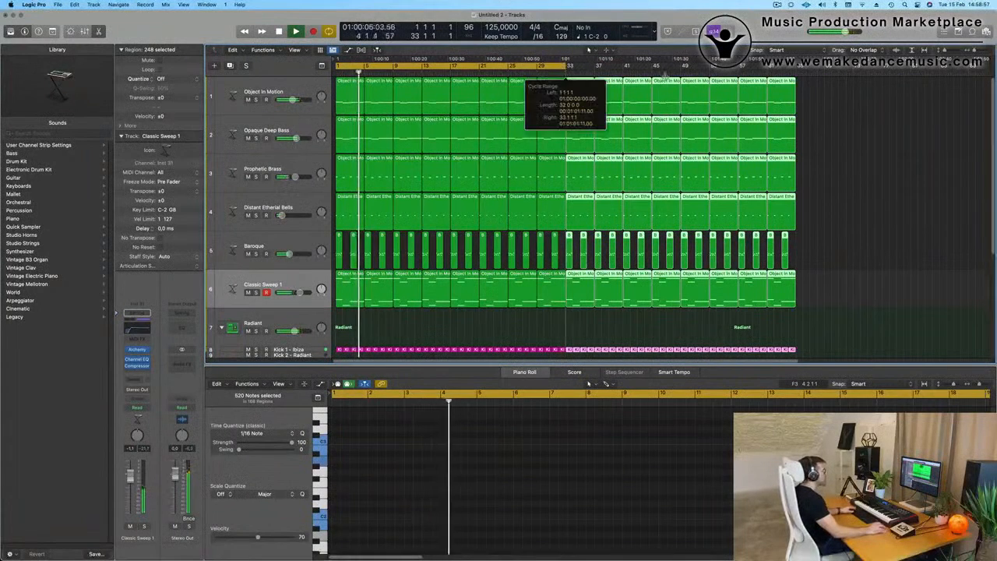
left_click_drag(665, 75, 794, 75)
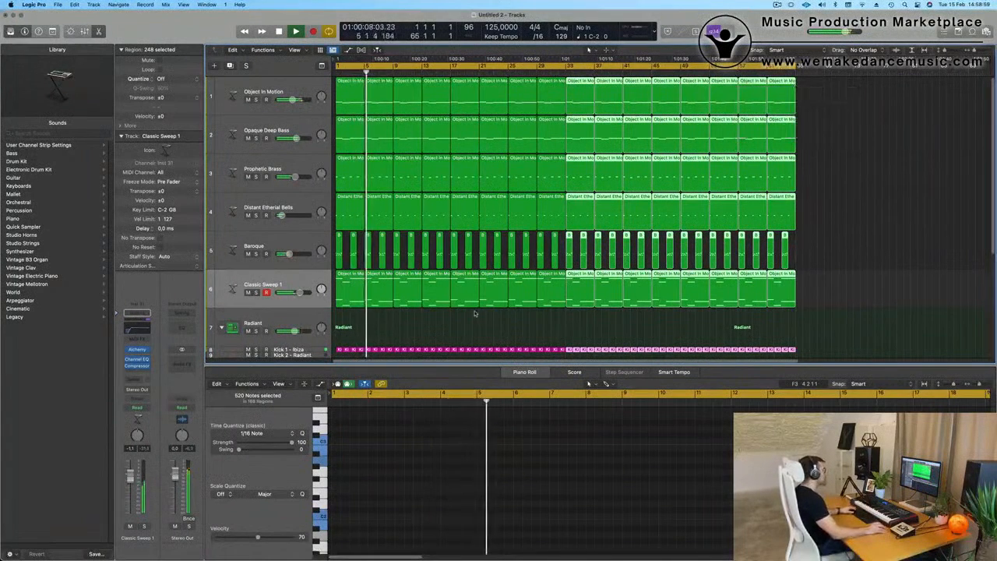
Step: Duplicate the Classic Sweep 1 track and load the Fast Attack pad preset Brassy Jazz Ensemble in the copy's Alchemy
left_click(294, 283)
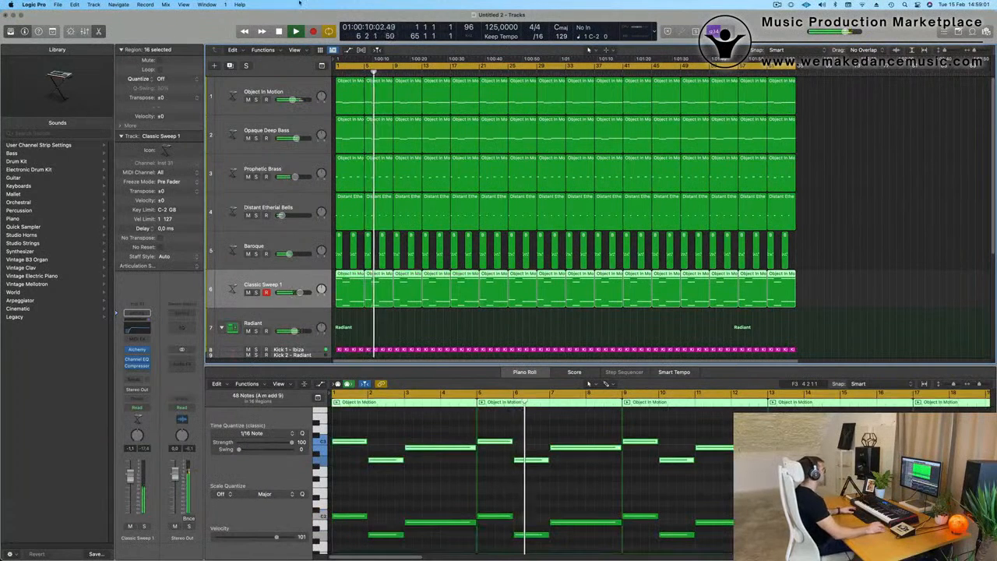
key("super+d")
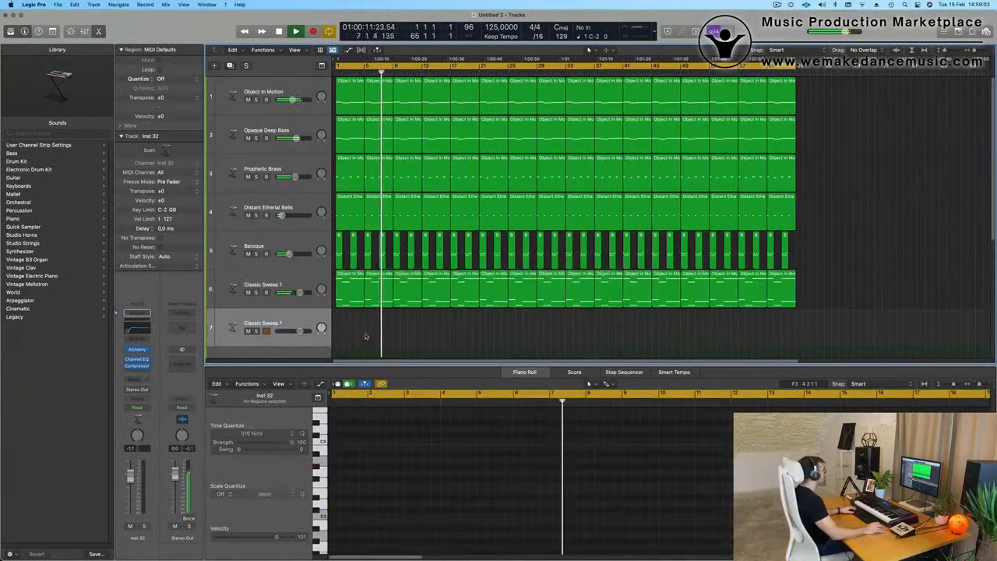
left_click(139, 351)
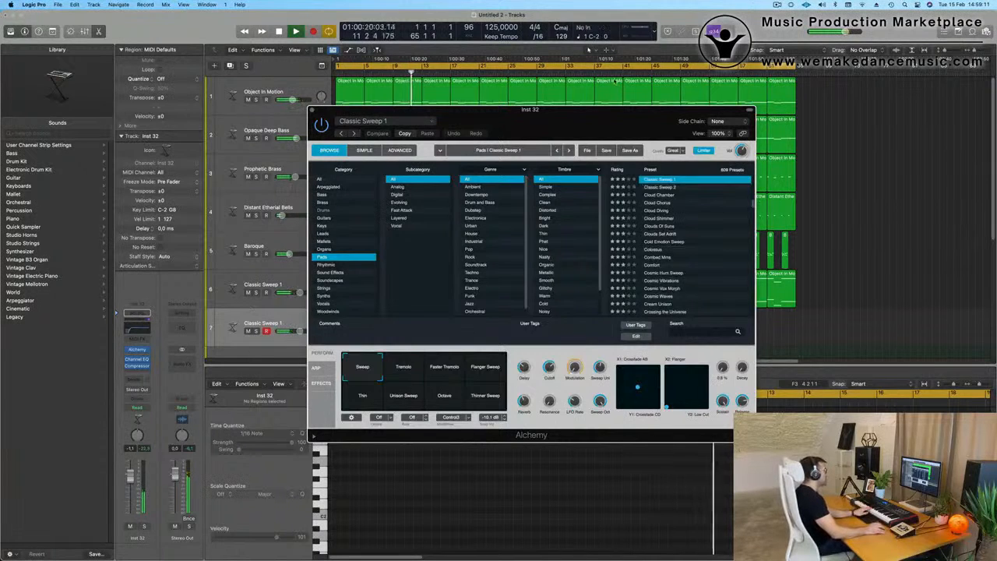
left_click_drag(579, 115, 648, 125)
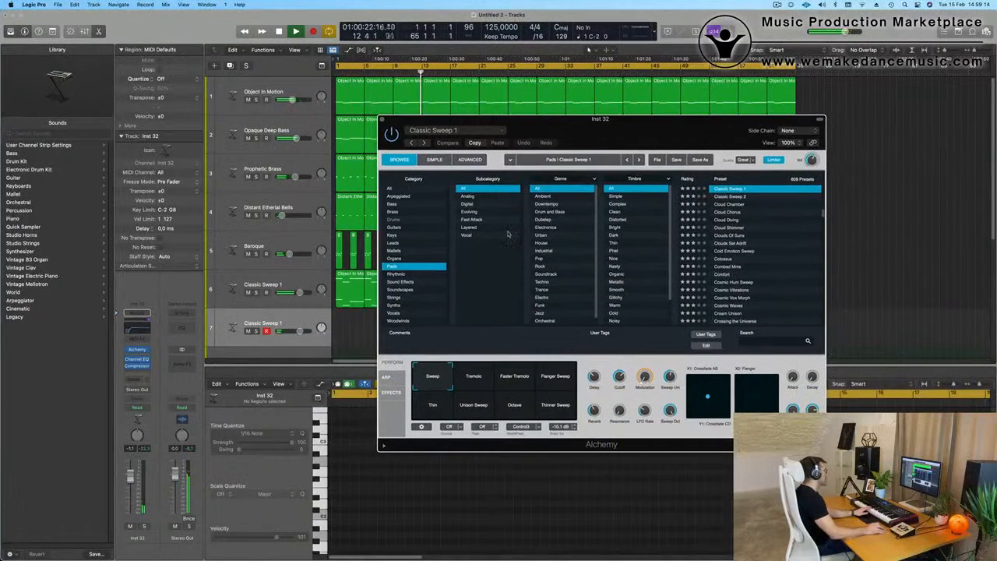
left_click(722, 259)
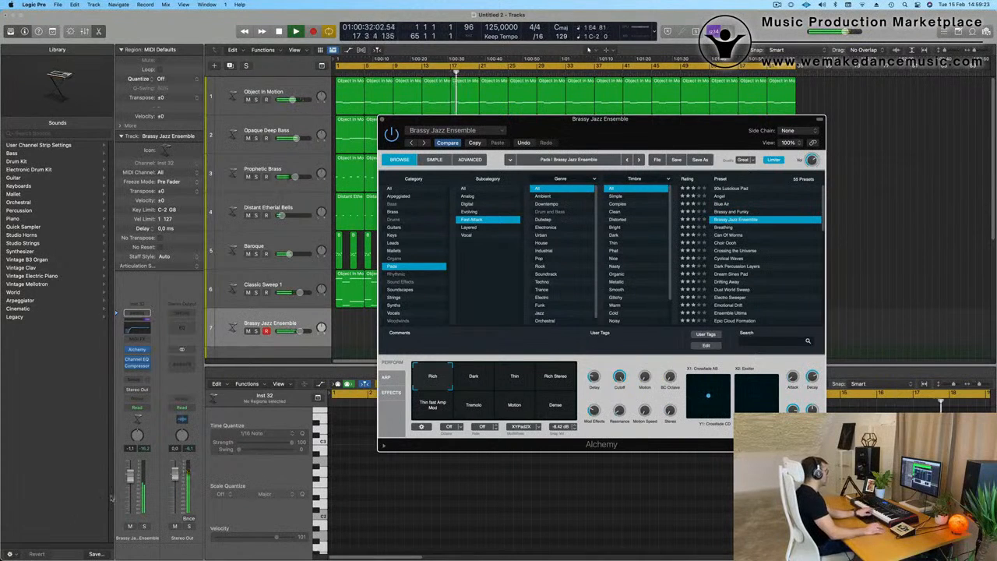
Step: Lower the Brassy Jazz Ensemble track's level and add a send to Bus 5 (Aus 5) on its channel
left_click(141, 396)
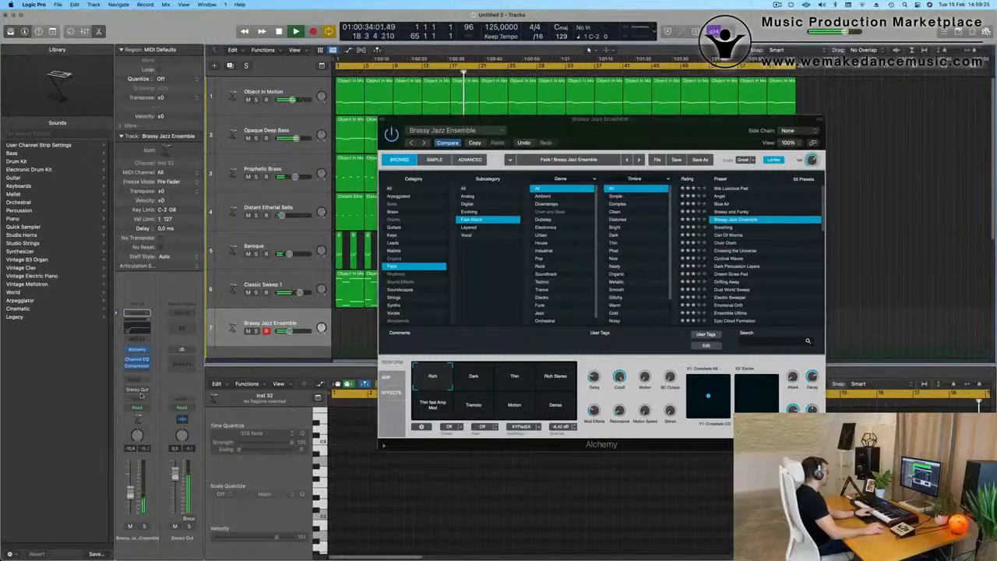
left_click(136, 379)
mouse_move(156, 392)
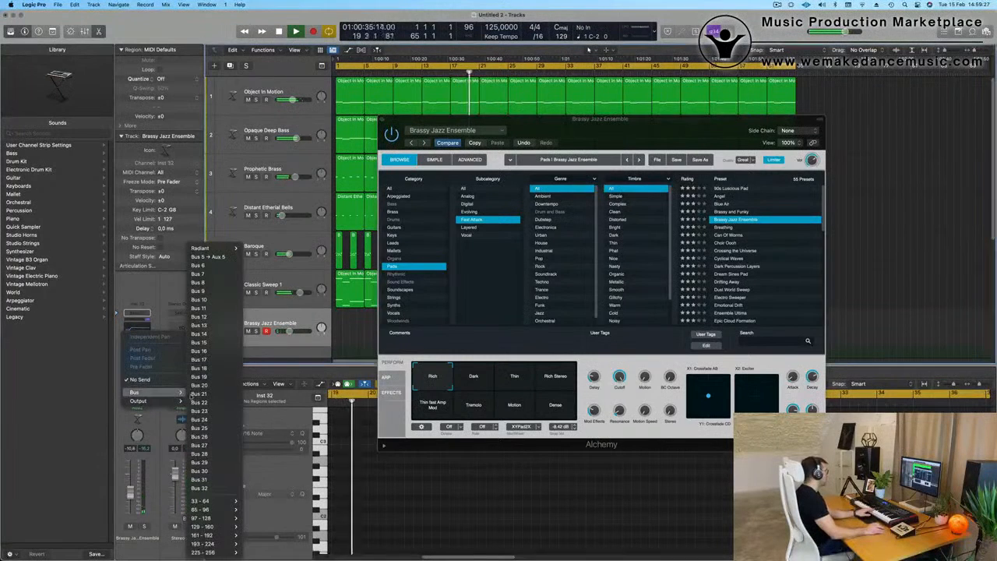
left_click(212, 257)
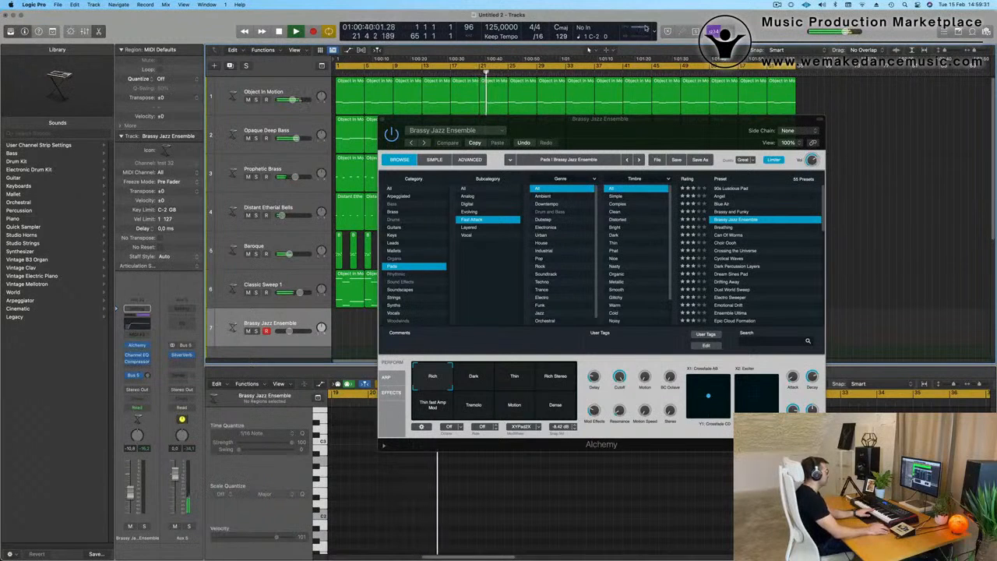
Step: Open the performance meter and arrange it and the Alchemy window clear of the track list
double_click(645, 28)
left_click_drag(956, 139, 752, 59)
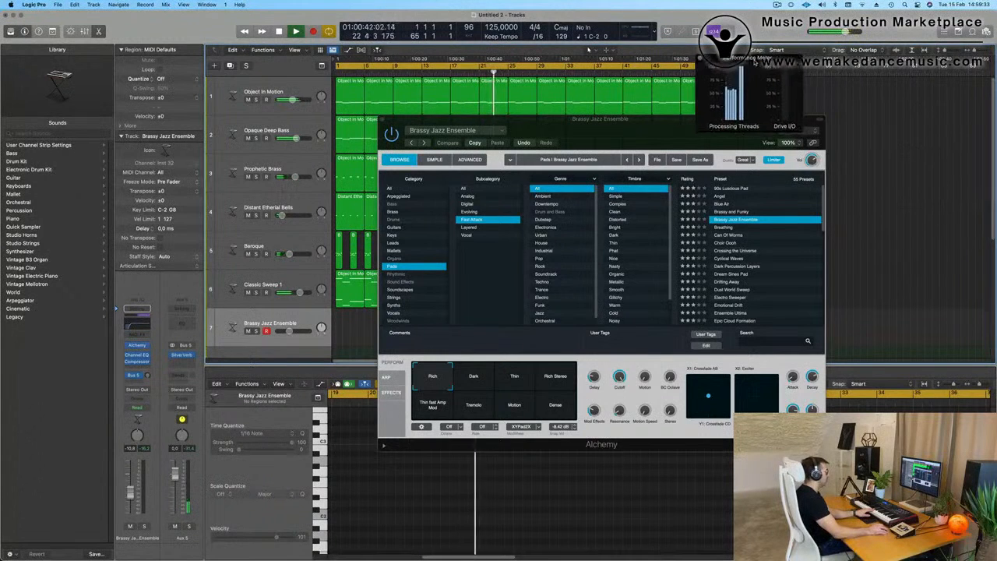
left_click_drag(618, 136, 828, 201)
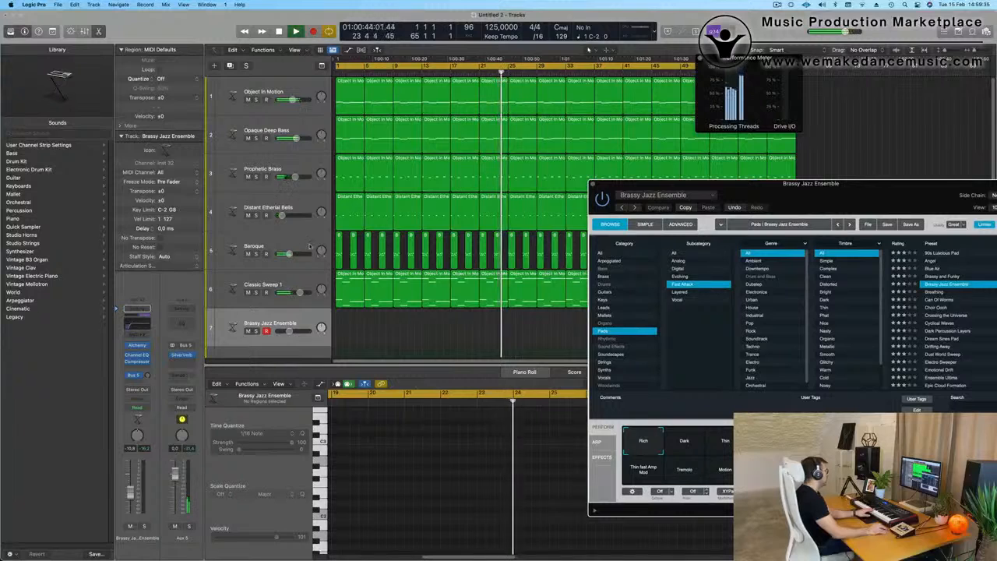
Step: Compare the processing load with the Baroque and Classic Sweep 1 tracks muted and unmuted, playing from the beginning
left_click(248, 253)
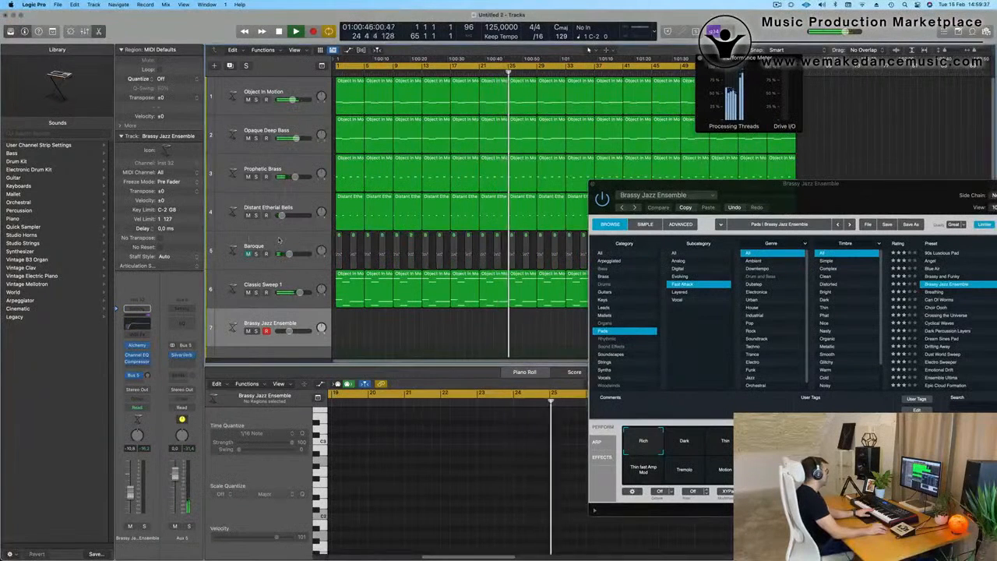
left_click(247, 293)
key("Return")
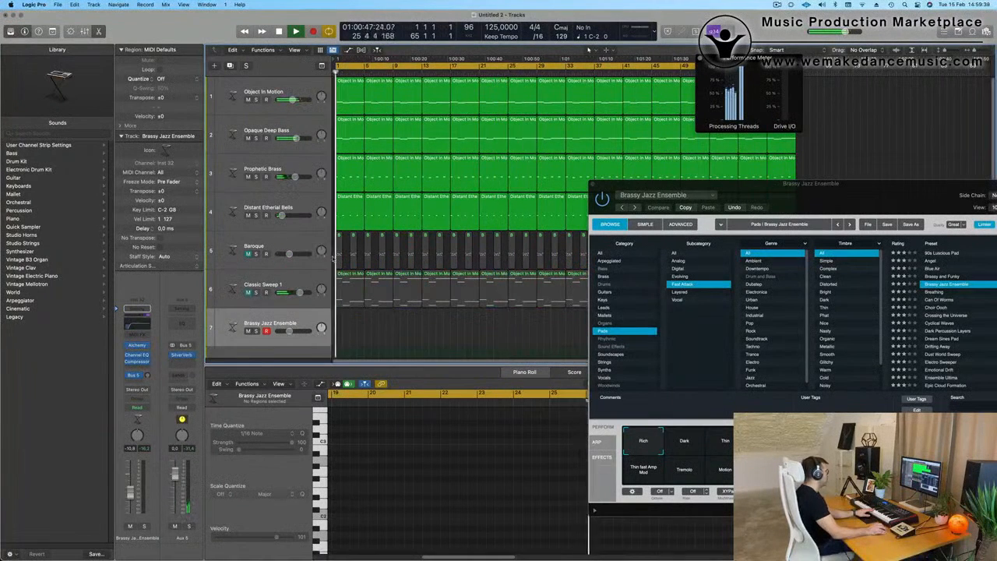
left_click_drag(770, 205, 740, 186)
left_click(261, 285)
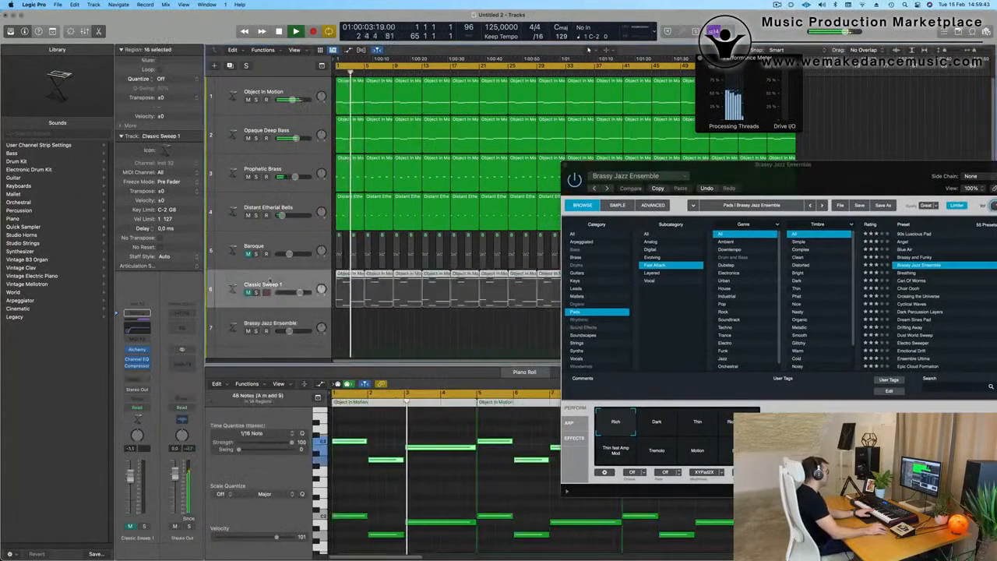
left_click(248, 254)
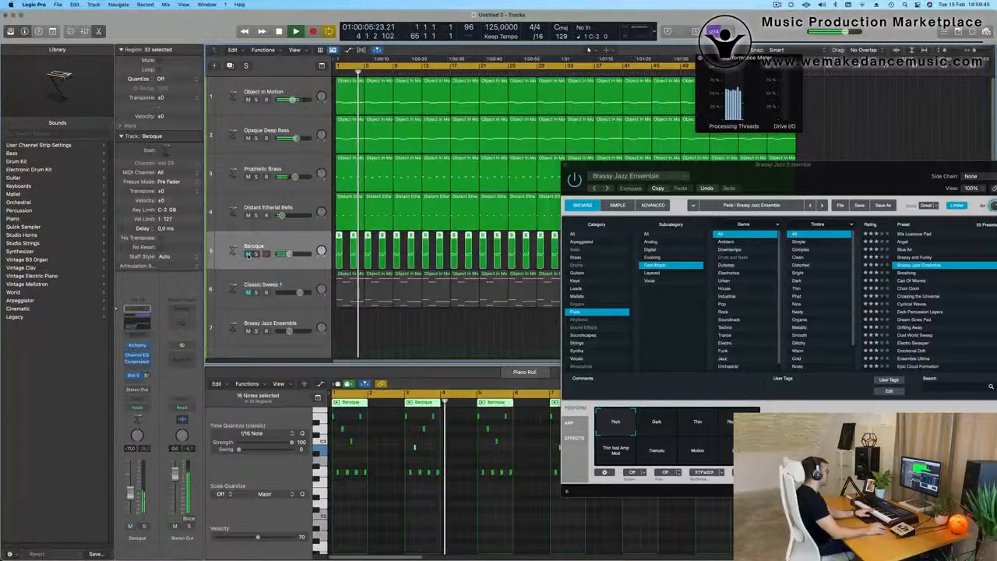
left_click(298, 284)
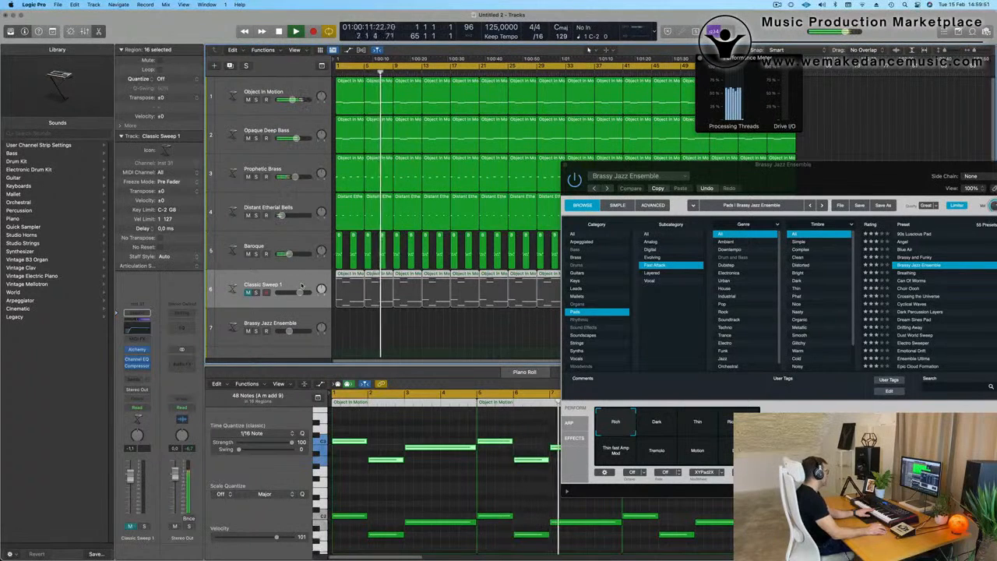
left_click(248, 292)
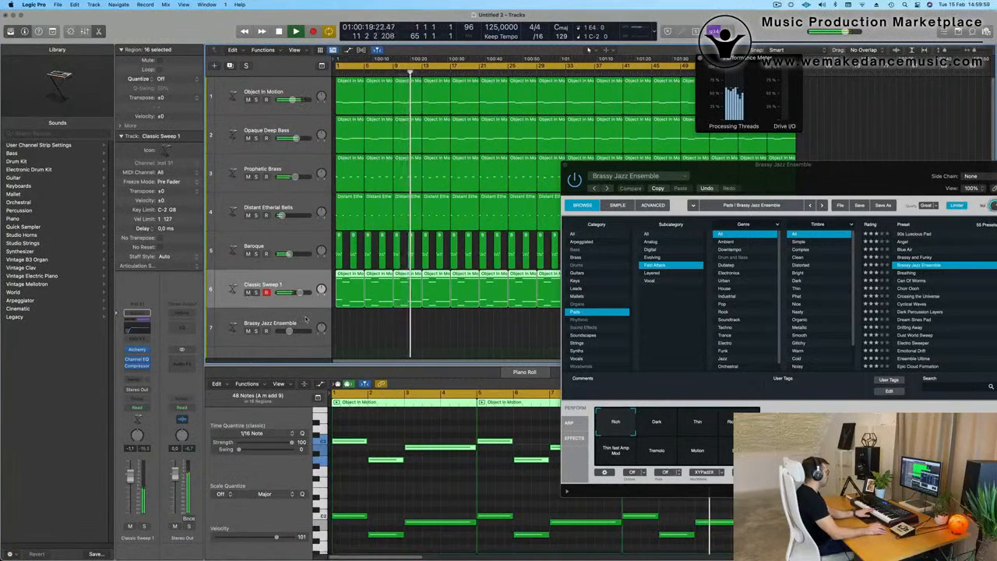
Step: Check the Brassy Jazz Ensemble's processing load with the Classic Sweep 1, Baroque and Distant Etherial Bells tracks muted
left_click(274, 317)
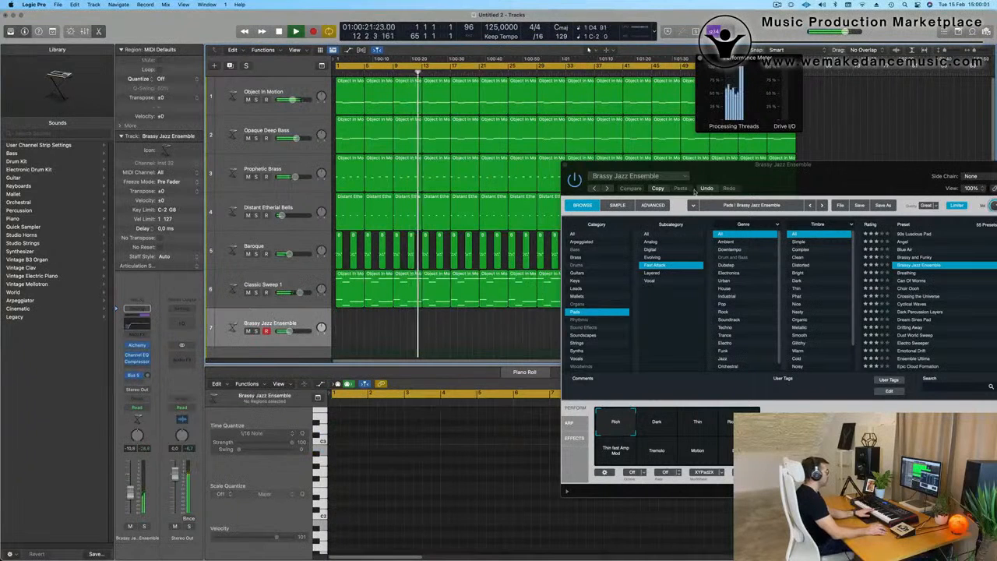
left_click_drag(821, 179, 802, 74)
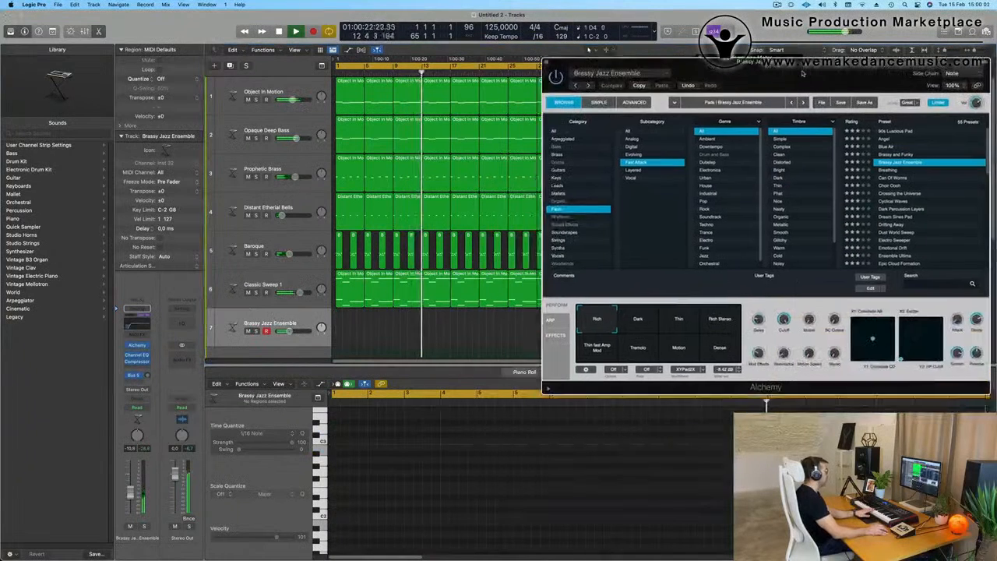
left_click(247, 292)
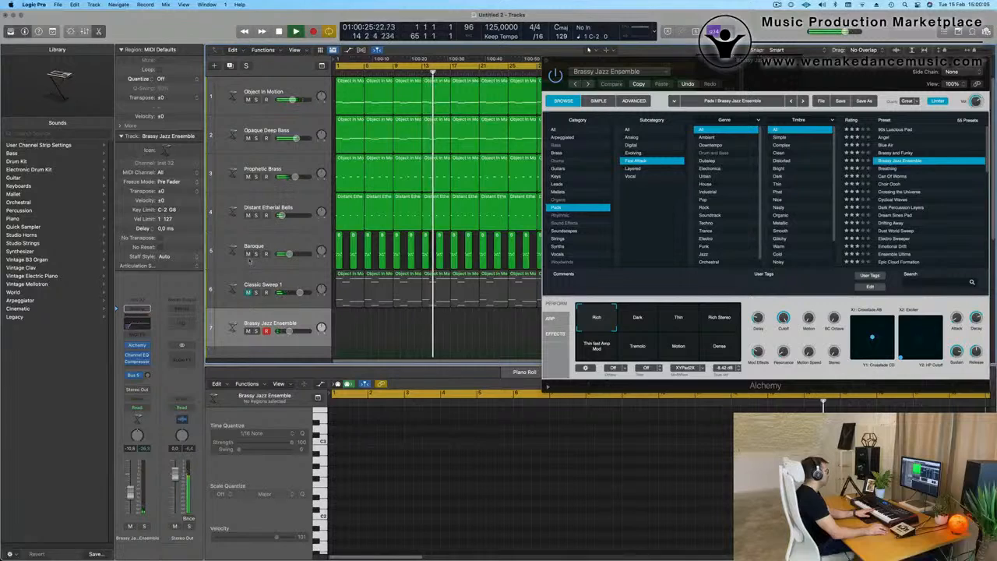
left_click(247, 254)
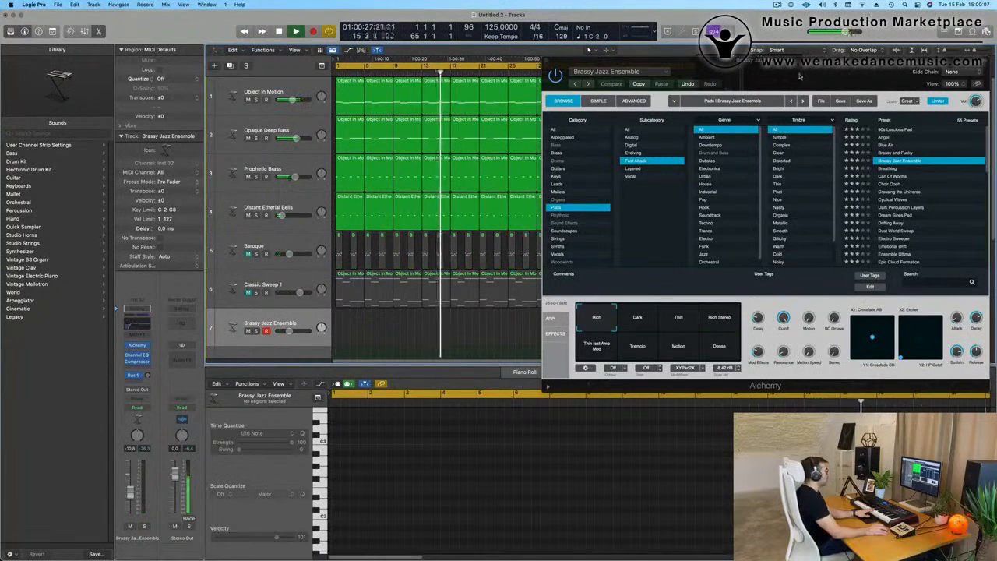
left_click_drag(799, 75, 688, 232)
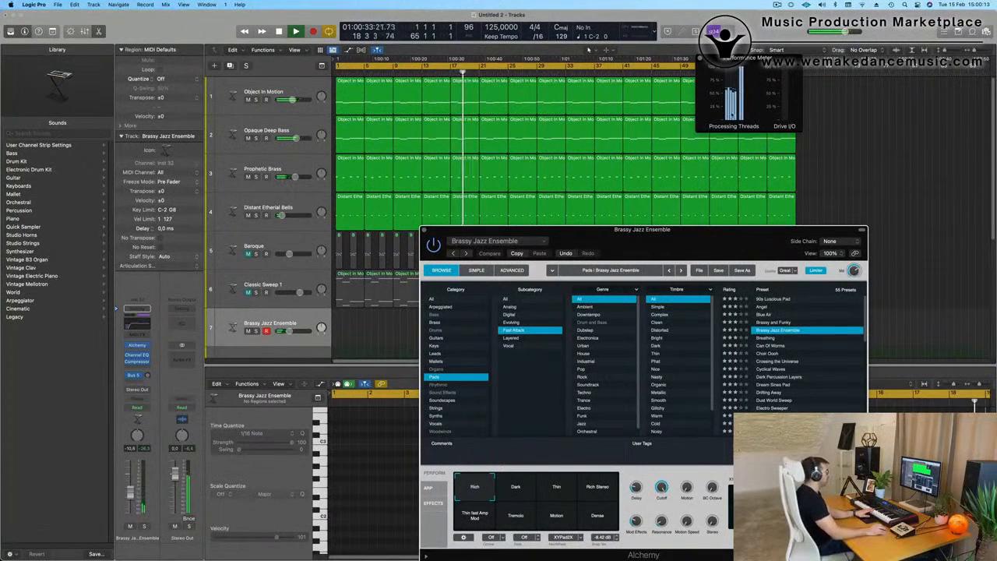
left_click_drag(685, 242, 704, 162)
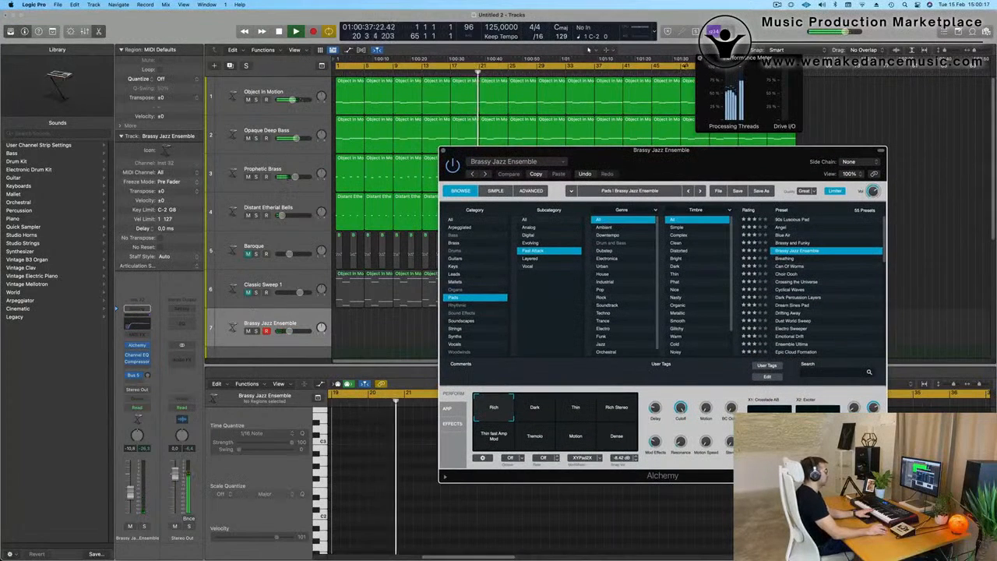
left_click_drag(632, 173, 666, 149)
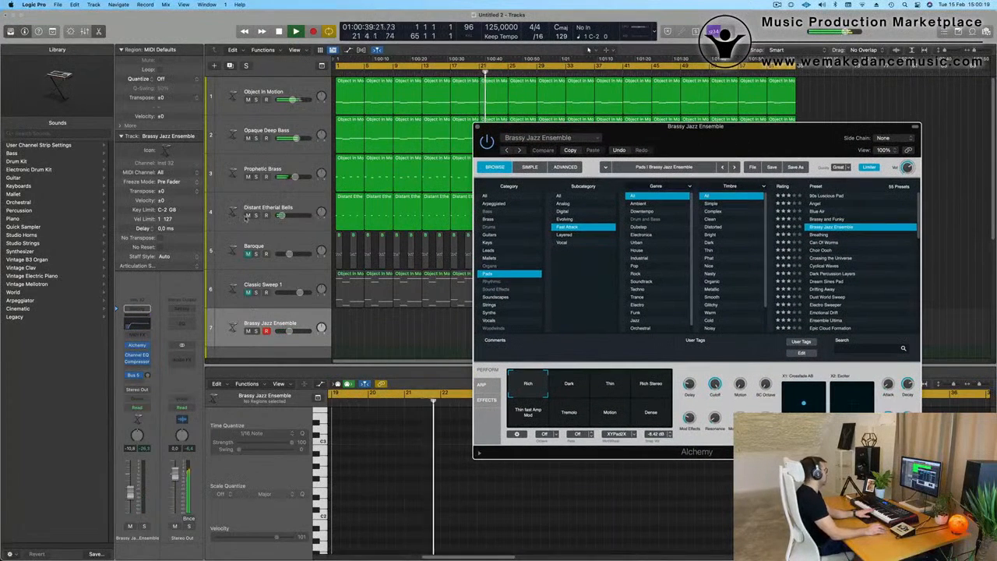
left_click(247, 216)
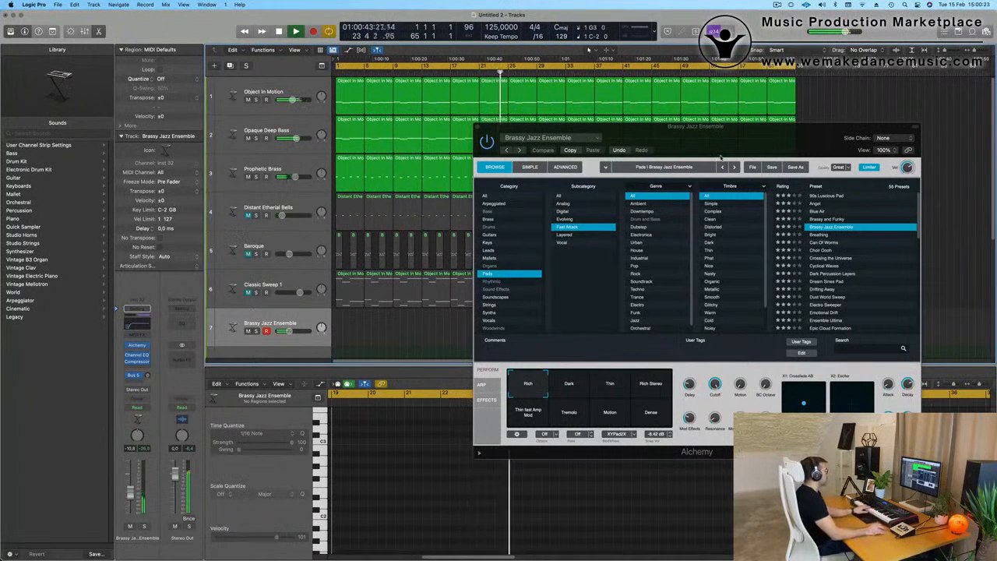
Step: Set the Alchemy quality of the Brassy Jazz Ensemble track to Good
left_click_drag(743, 146, 608, 133)
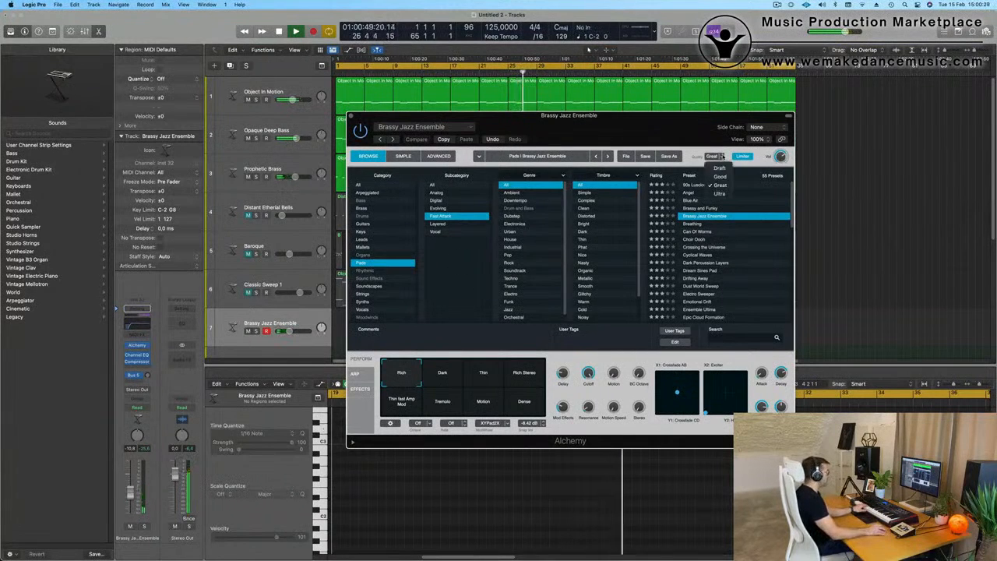
left_click(720, 176)
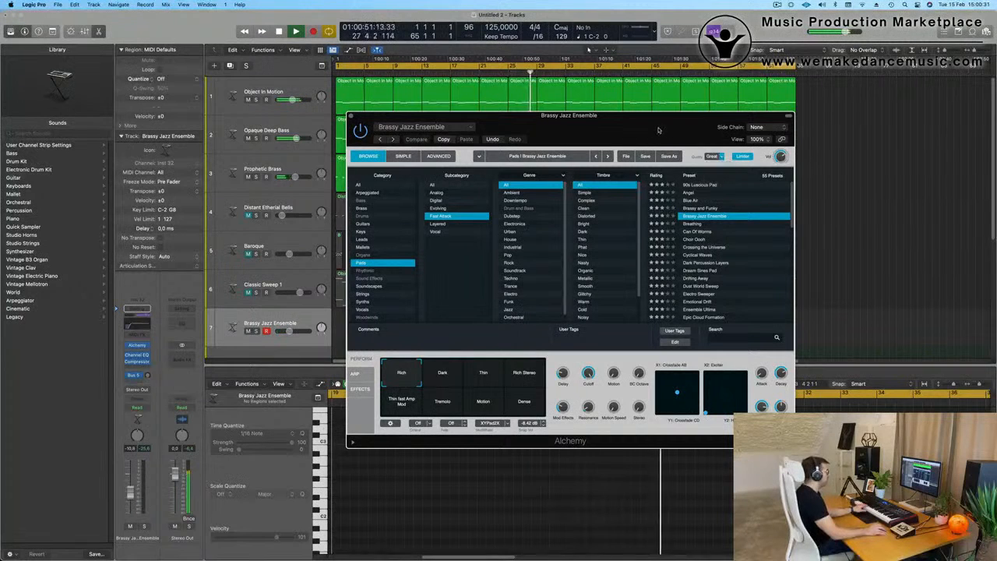
left_click_drag(653, 128, 659, 129)
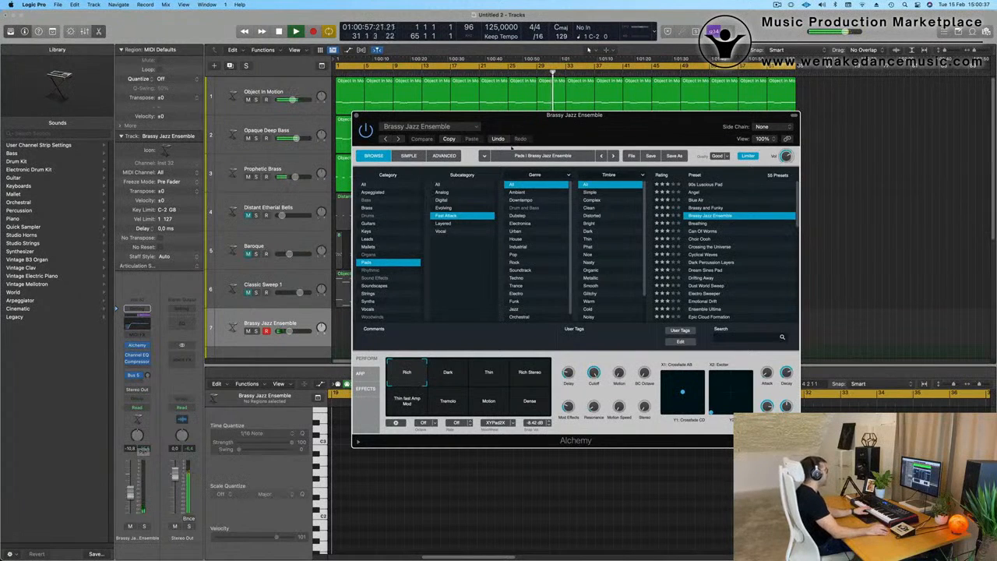
Step: Mute the Prophetic Brass, Opaque Deep Bass and Object In Motion tracks, with the performance meter brought back into view
left_click_drag(584, 115, 629, 274)
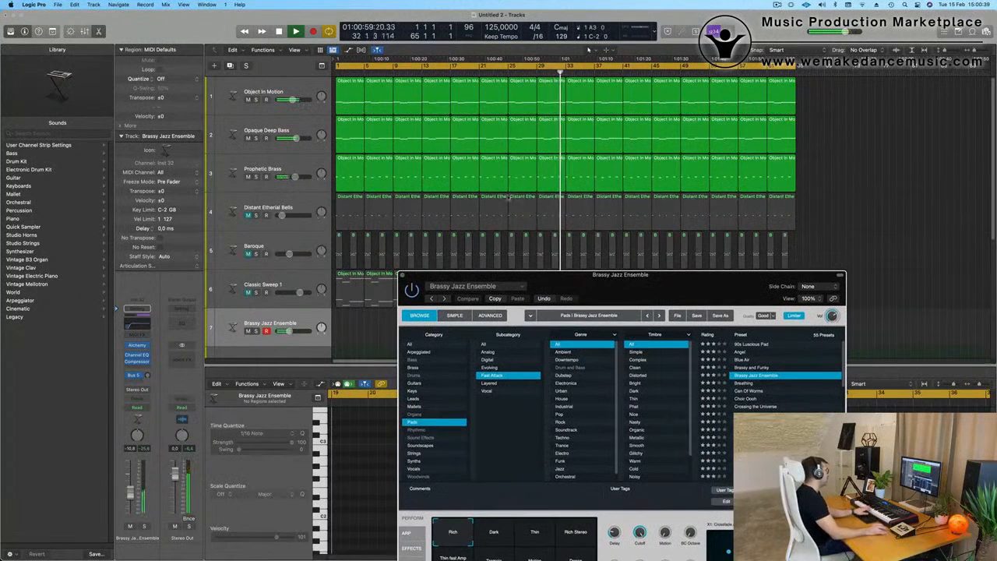
left_click(247, 177)
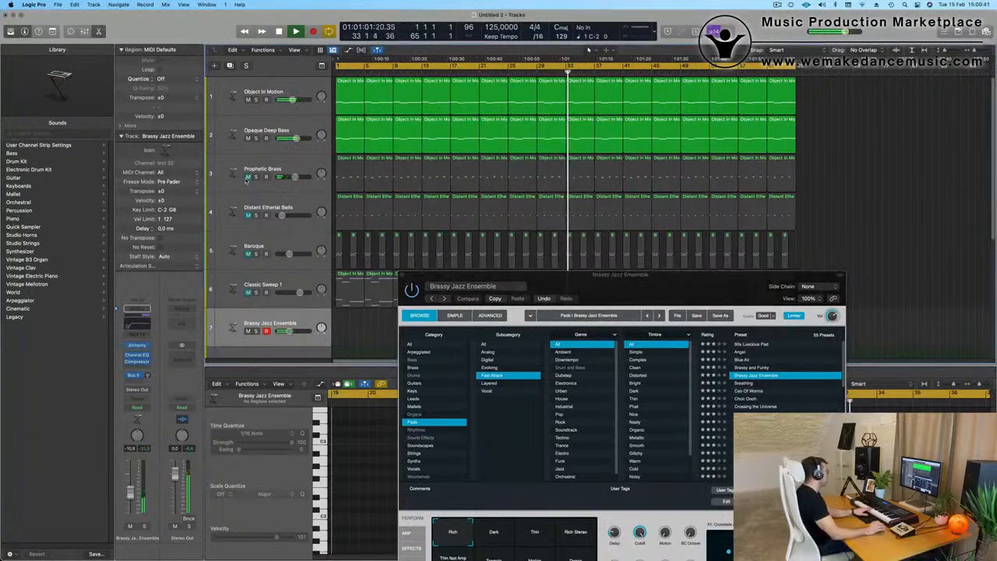
left_click(296, 90)
left_click(255, 100)
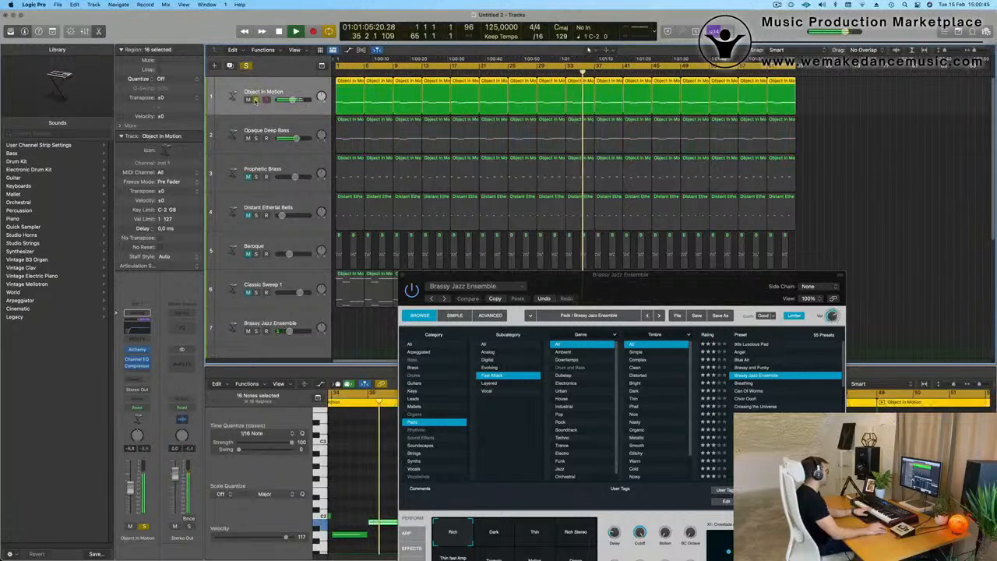
left_click(255, 101)
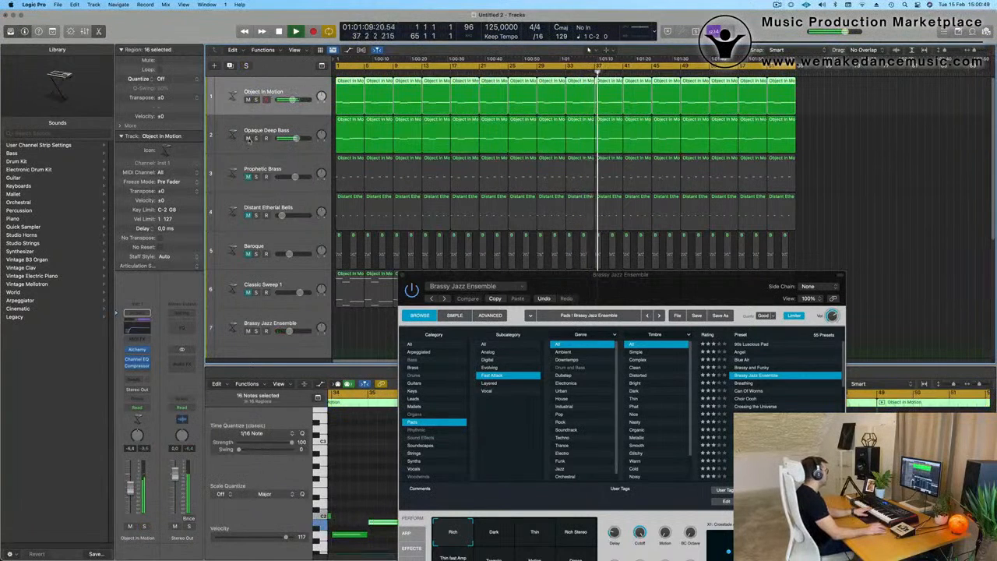
left_click(248, 140)
left_click(248, 100)
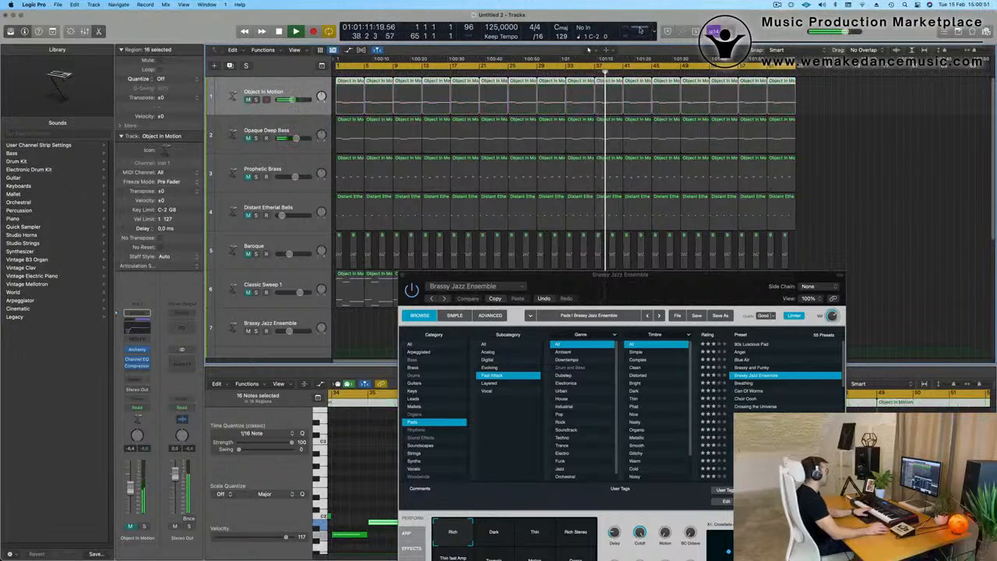
double_click(640, 30)
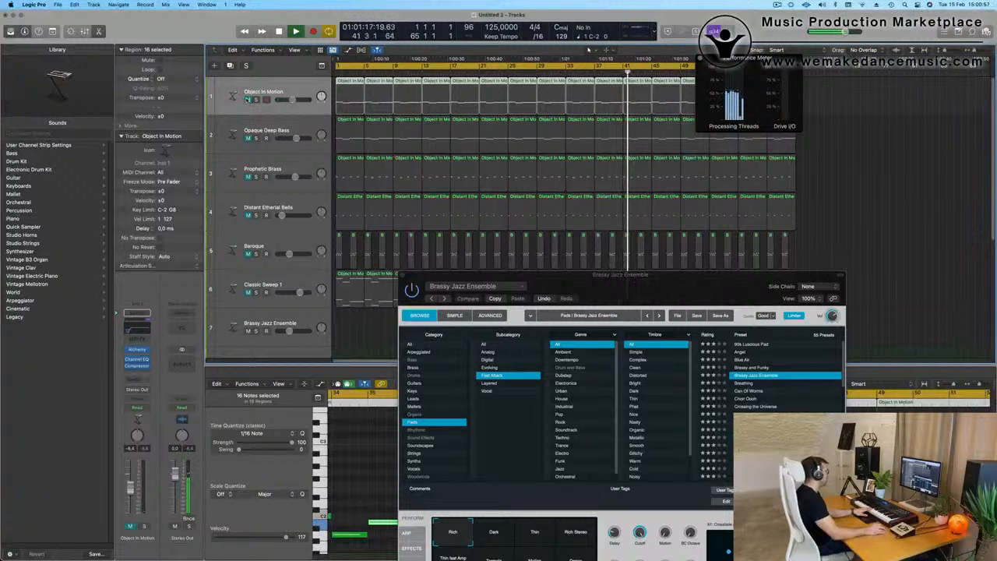
Step: Unmute the Prophetic Brass, Distant Etherial Bells, Baroque and Classic Sweep 1 tracks
scroll(265, 153, "down", 5)
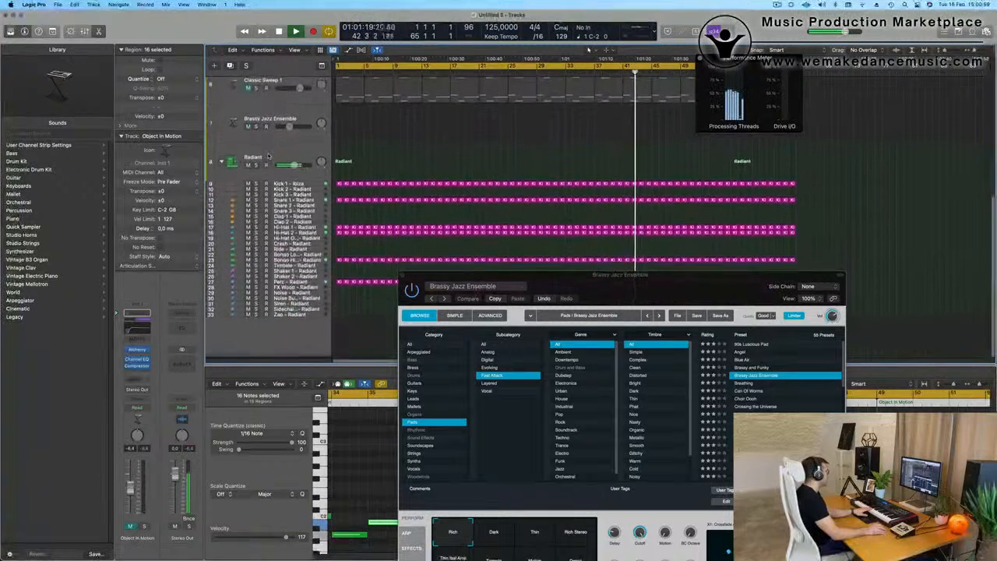
scroll(268, 154, "up", 2)
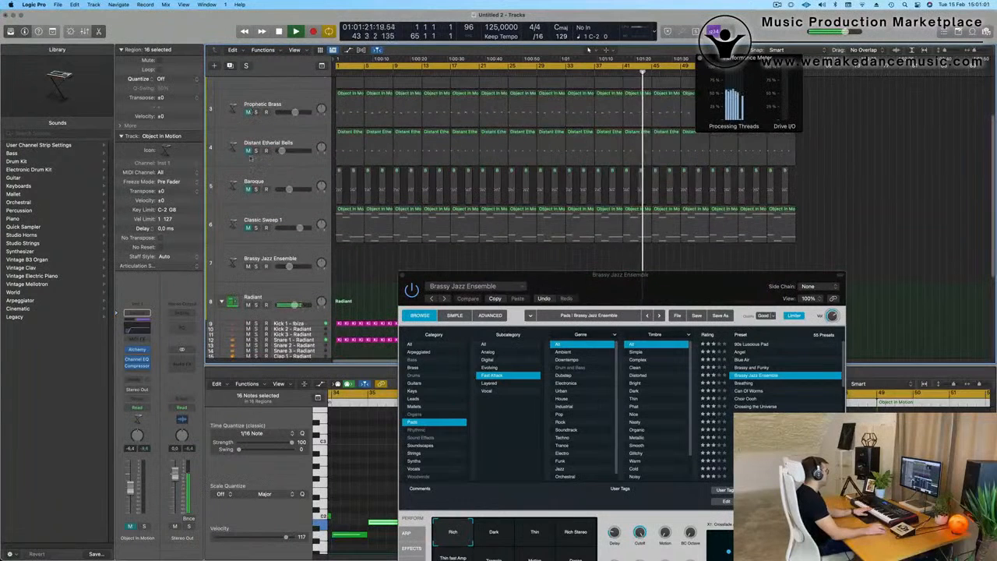
left_click_drag(248, 112, 248, 227)
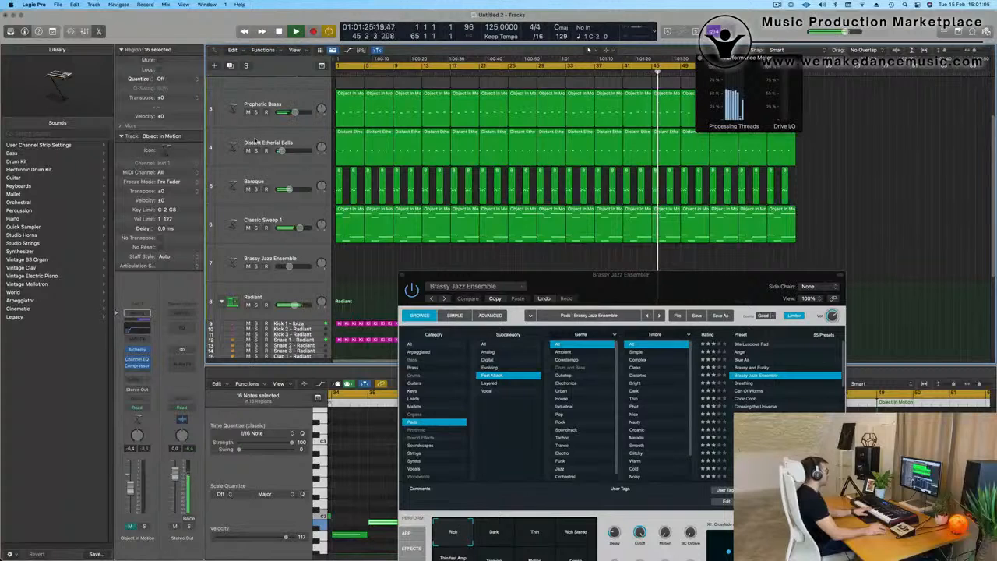
Step: Select the Brassy Jazz Ensemble track for live playing and restart playback from the beginning of the project
left_click(304, 255)
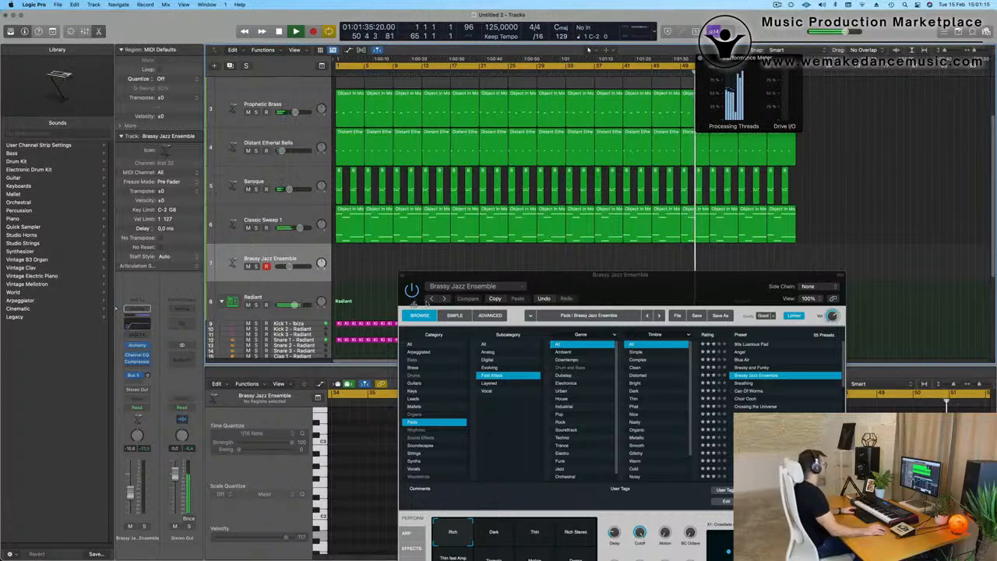
key("space")
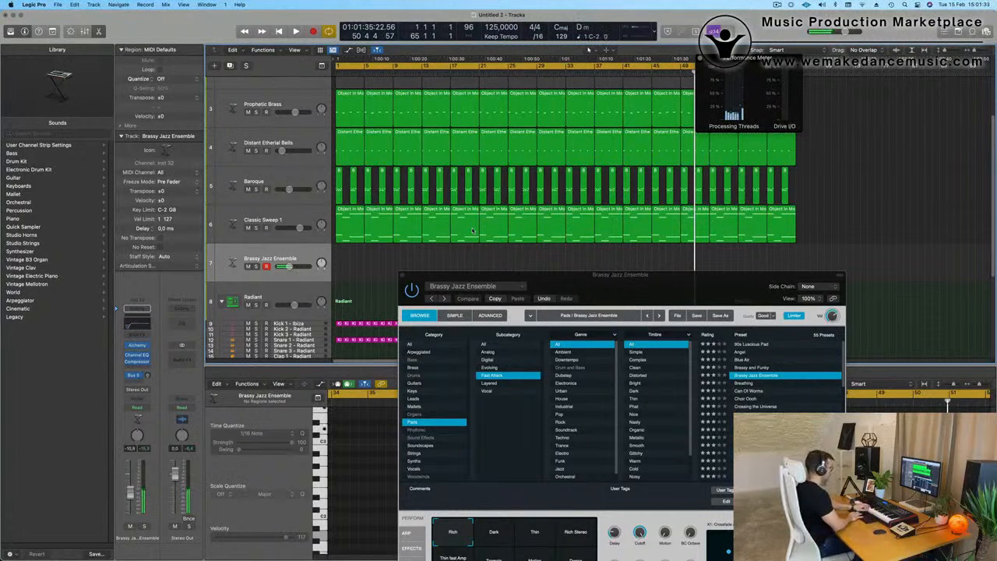
key("Return")
key("space")
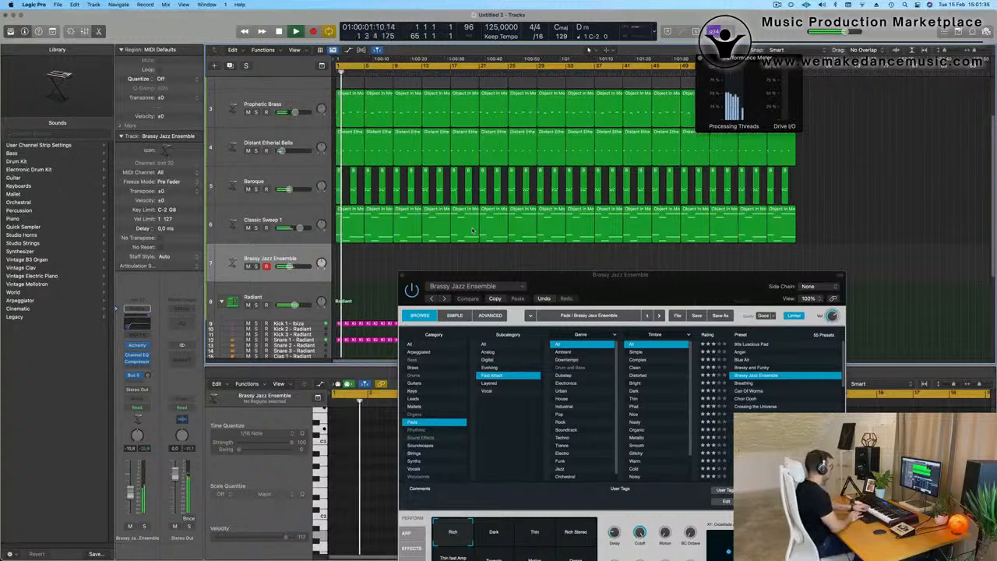
Step: Audition the Fast Attack pads Can Of Worms, Metallic Sweeps, Spacey Echo Bells and Sparkle Motion on the Brassy Jazz Ensemble track
left_click_drag(699, 282, 728, 218)
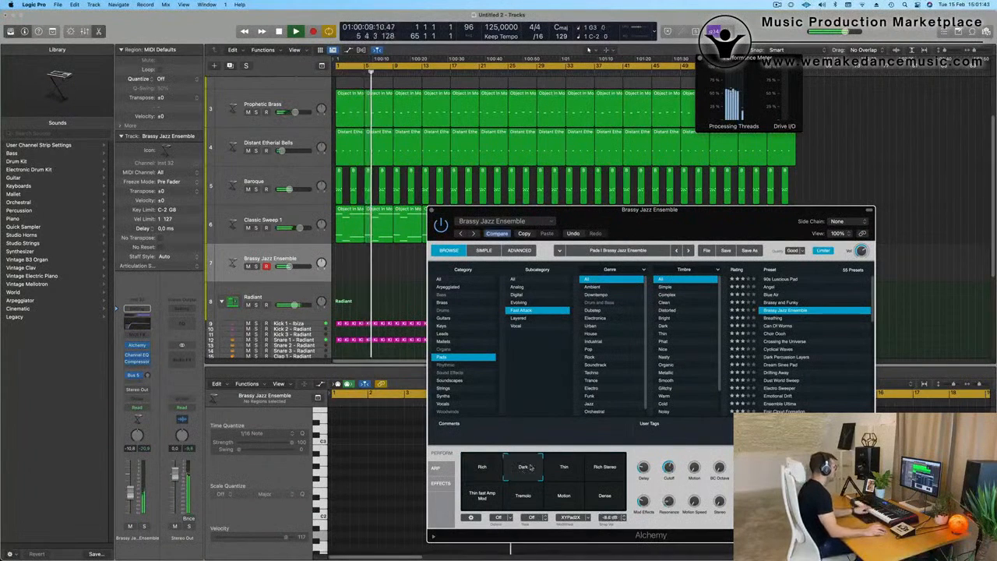
left_click(776, 325)
scroll(786, 335, "down", 6)
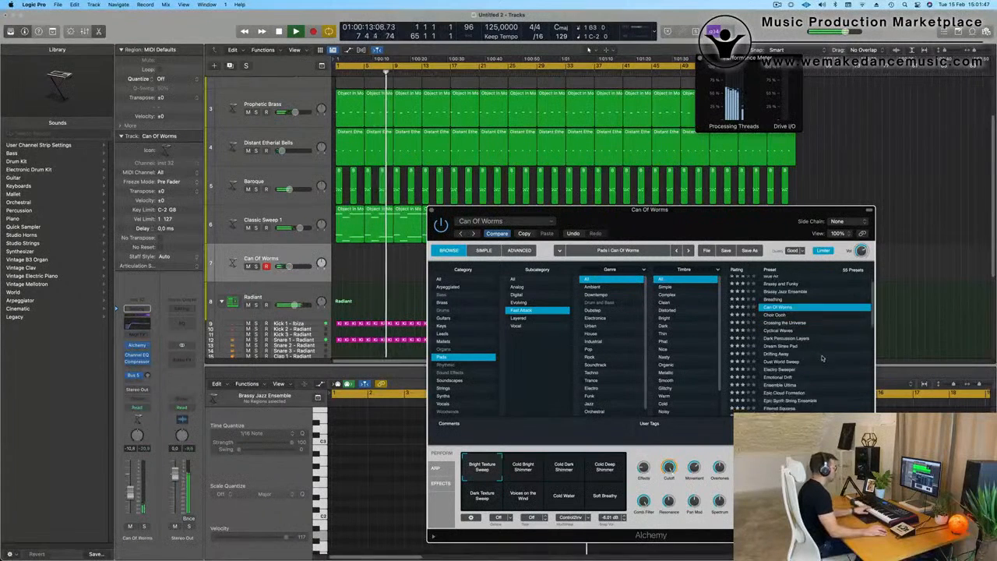
left_click(780, 295)
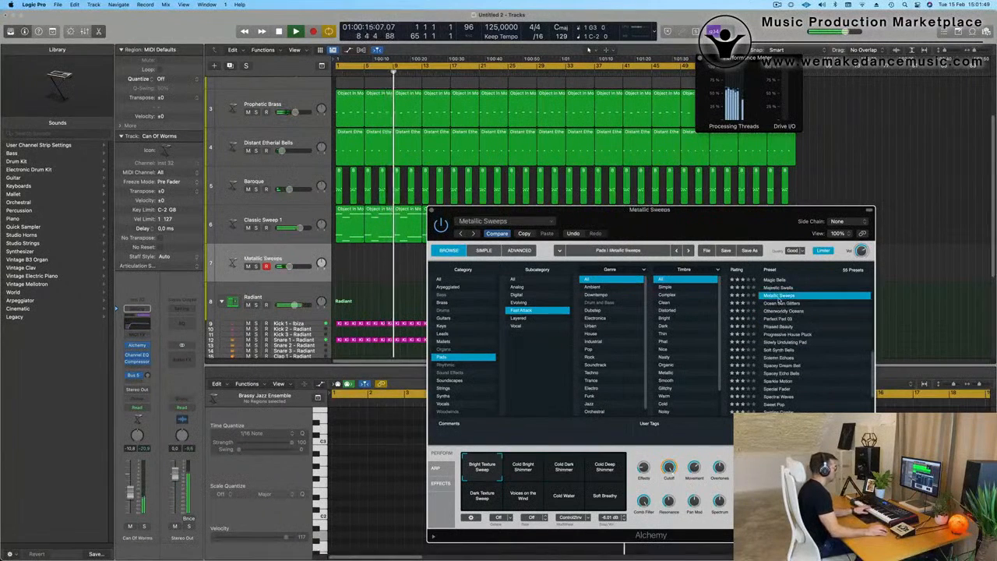
scroll(779, 301, "down", 3)
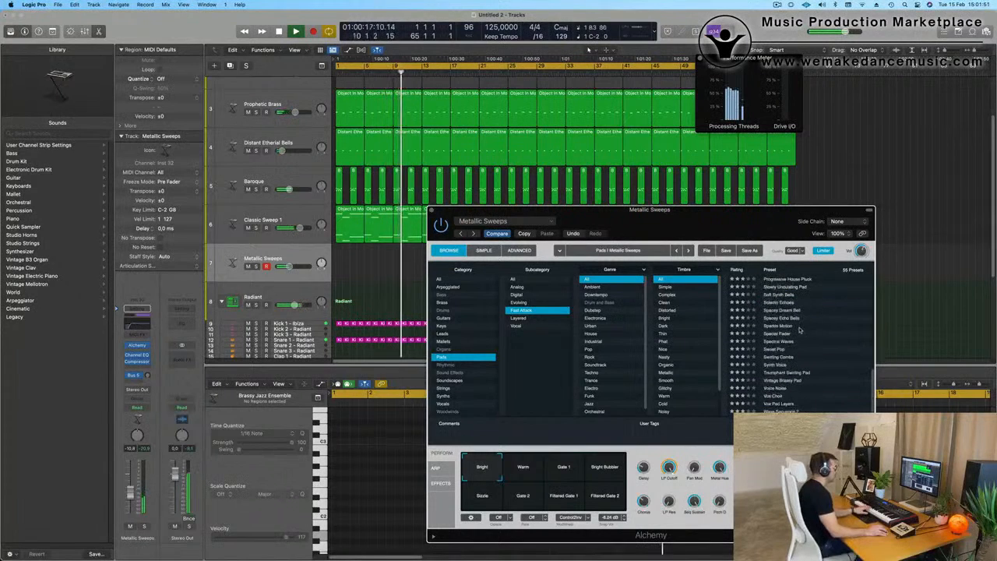
left_click(787, 319)
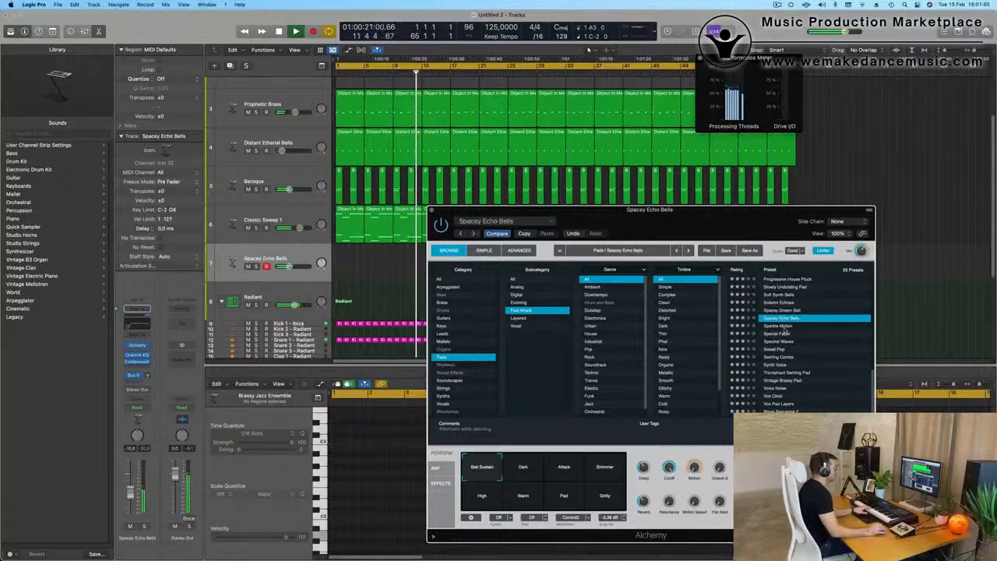
left_click(786, 326)
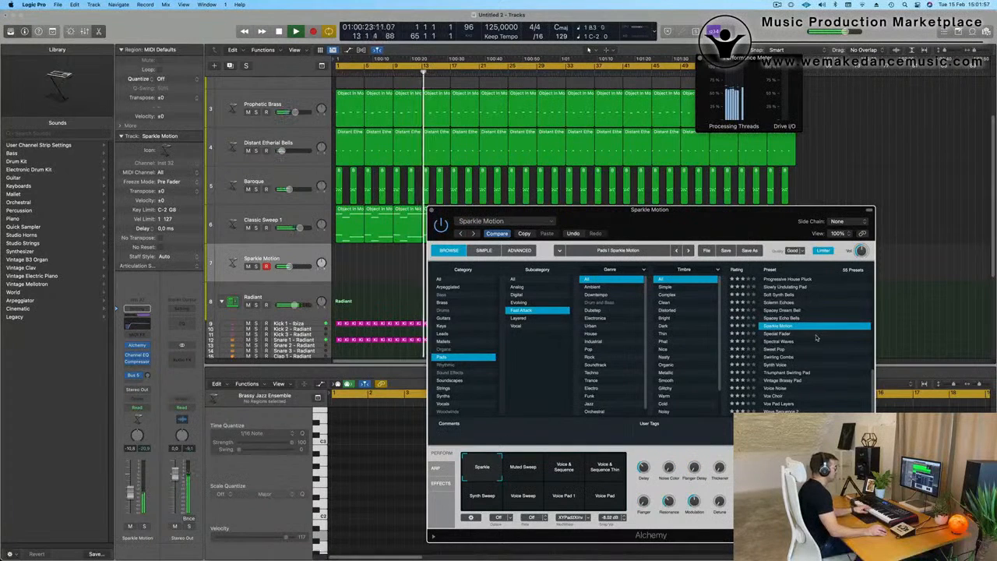
Step: Try the pads Triumphant Swirling Pad, Vox Choir, Wave Sequence 2 and Angel on track 7, ending with Breathing loaded
left_click(786, 373)
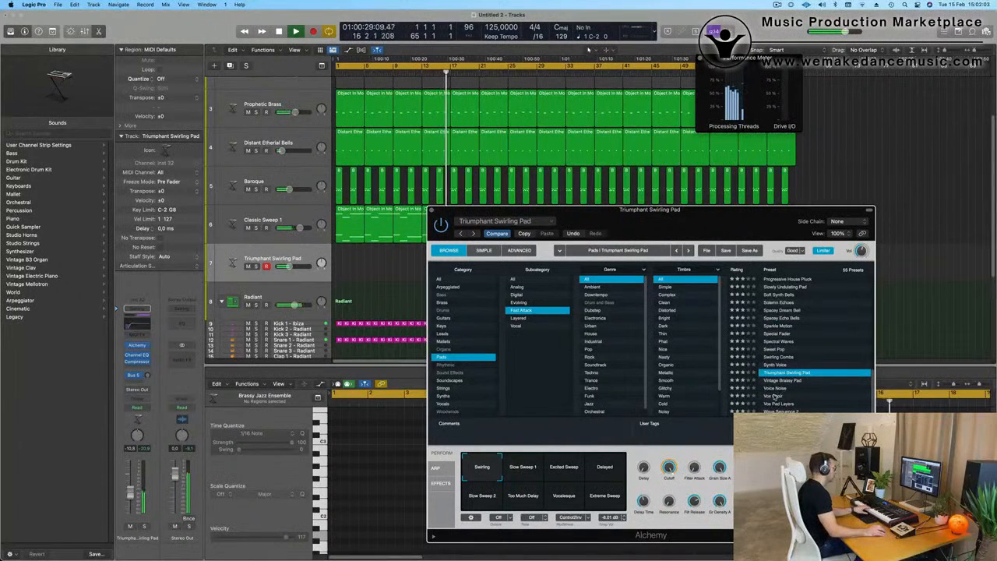
left_click(781, 396)
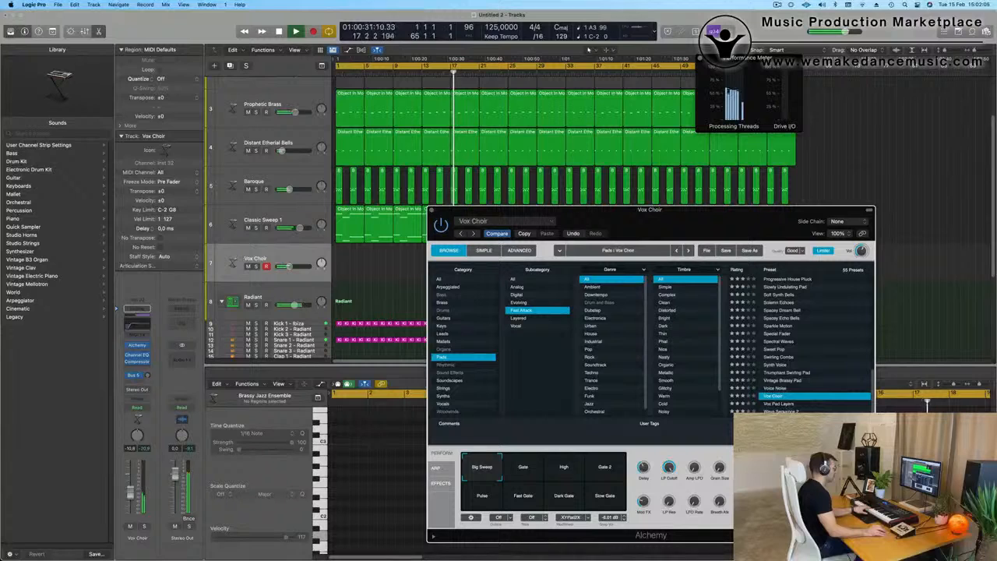
left_click(786, 411)
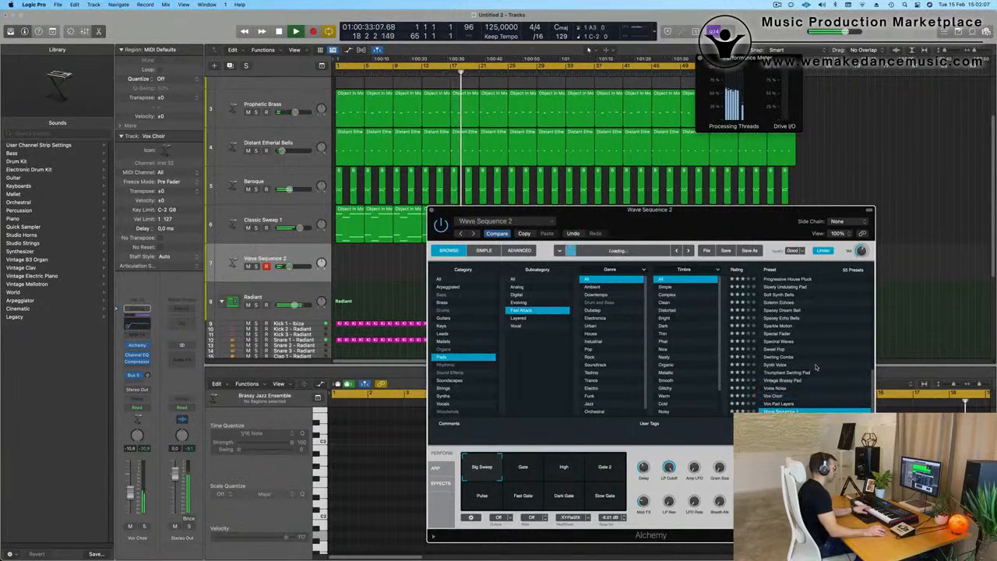
scroll(815, 366, "up", 10)
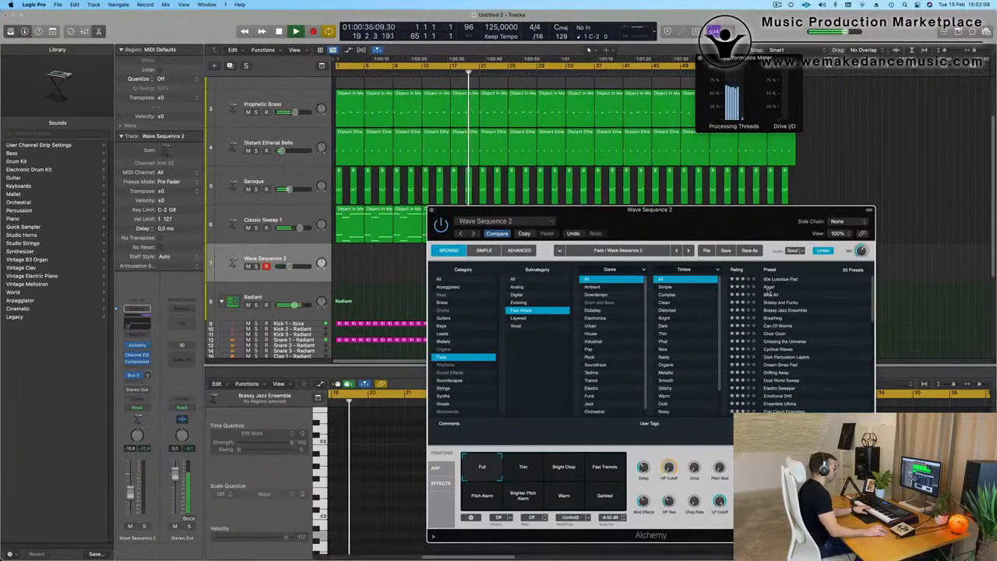
left_click(770, 287)
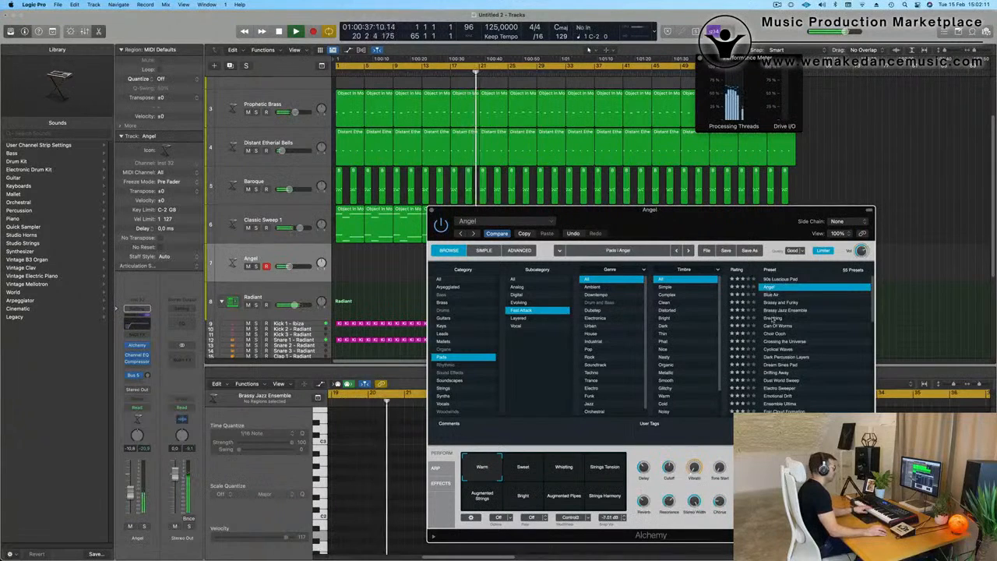
left_click(812, 318)
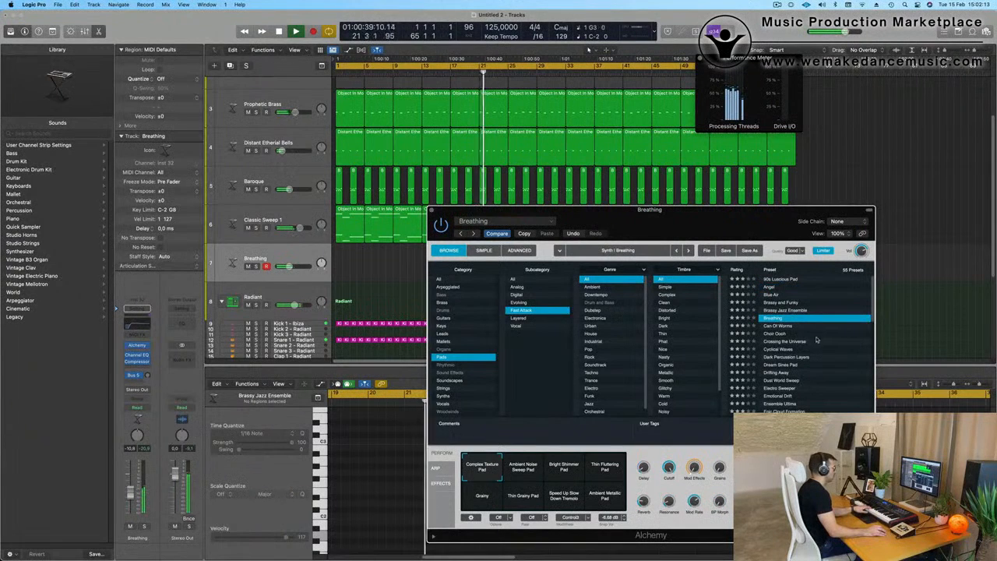
Step: Try the Crossing the Universe pad on track 7, then load Epic Cloud Formation
left_click(789, 342)
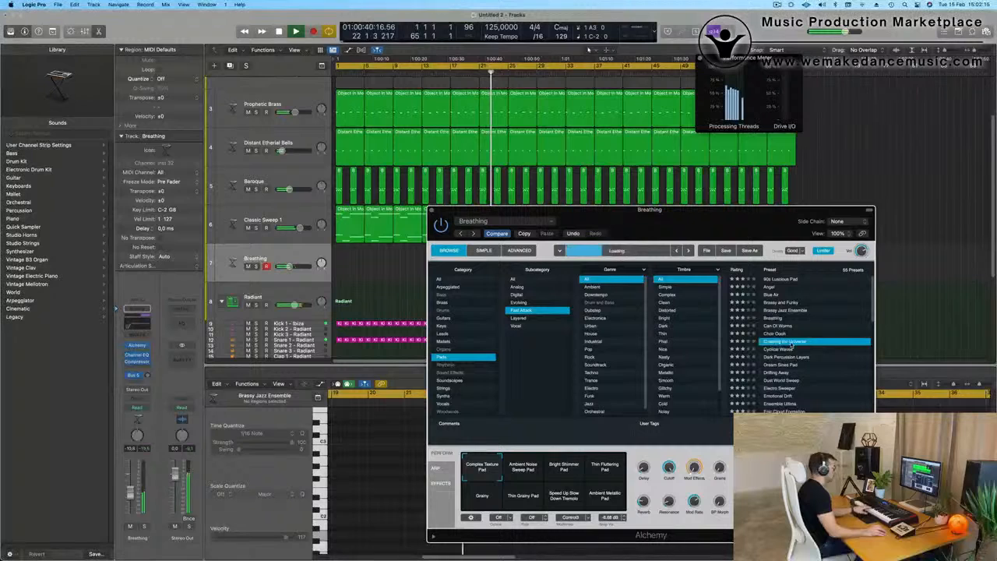
scroll(834, 337, "down", 1)
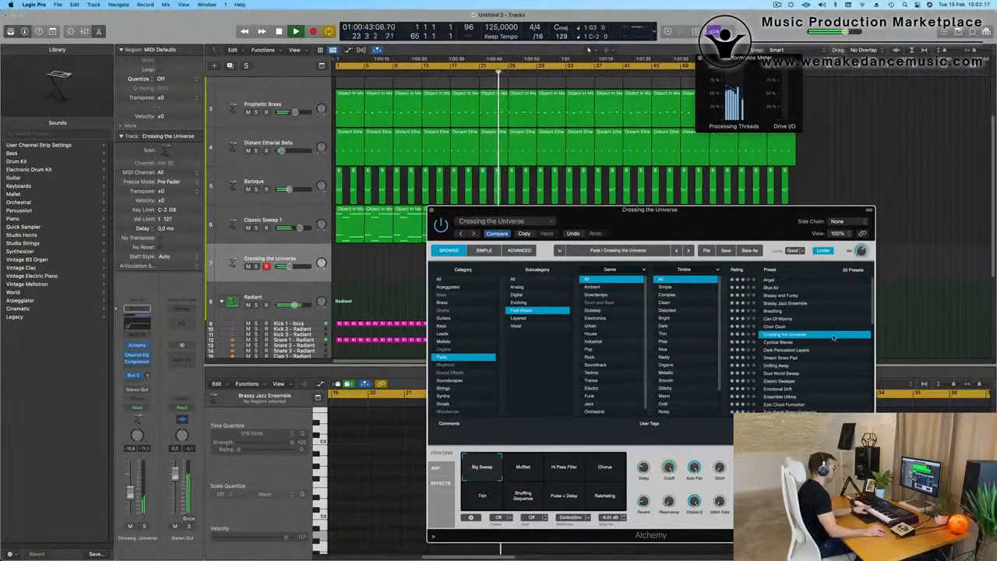
scroll(833, 337, "down", 10)
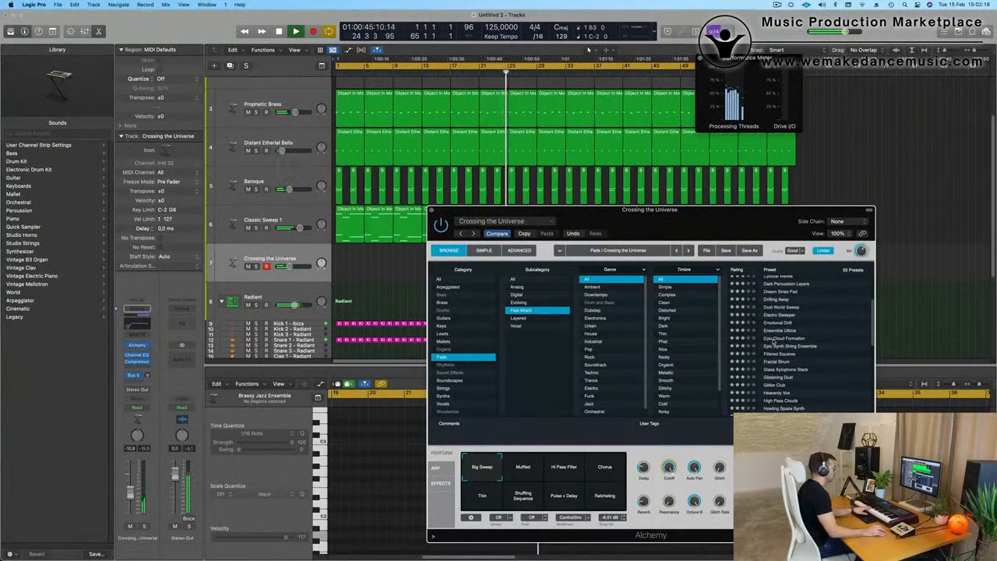
left_click(774, 340)
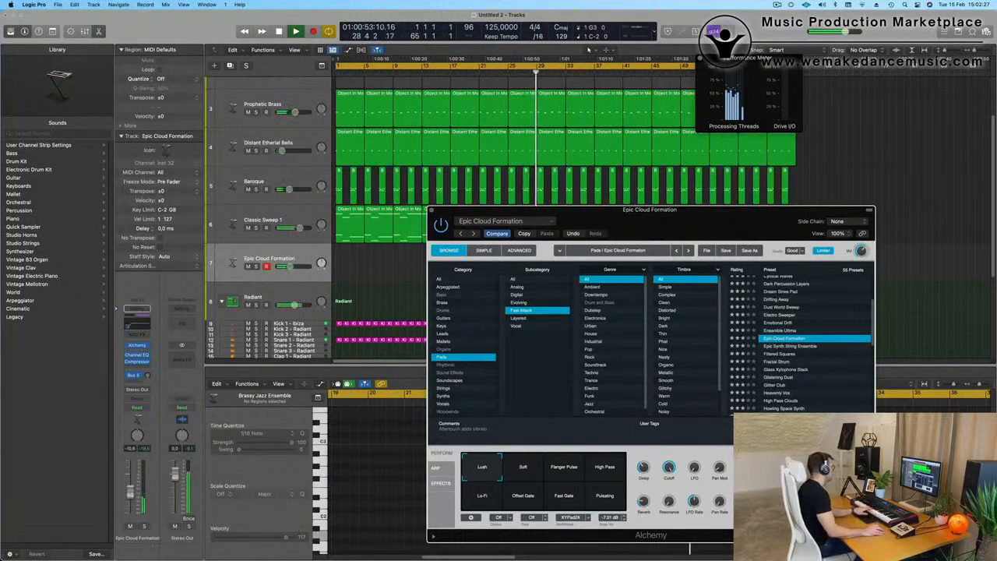
Step: Unmute the Opaque Deep Bass track while the project plays
scroll(302, 114, "up", 3)
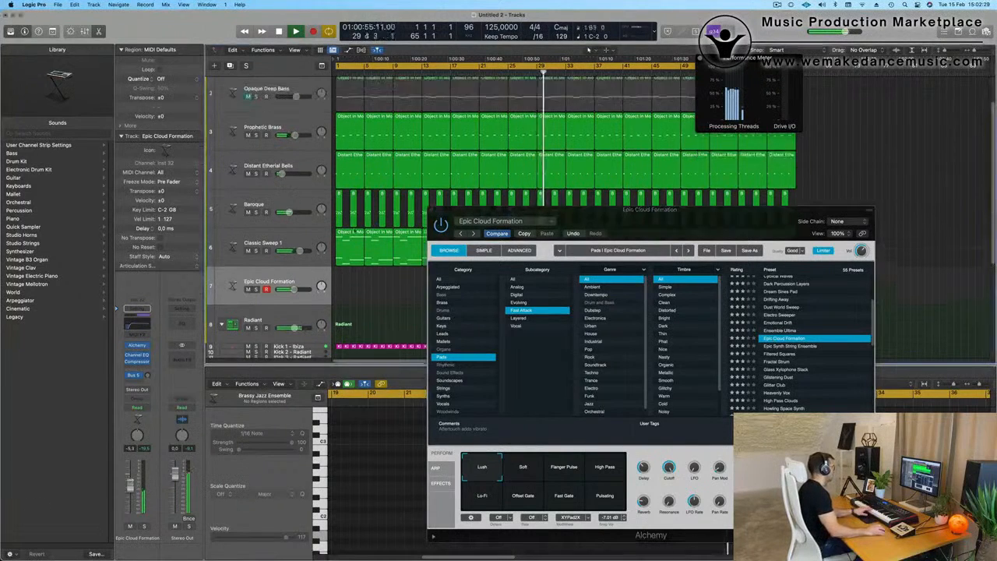
left_click(247, 100)
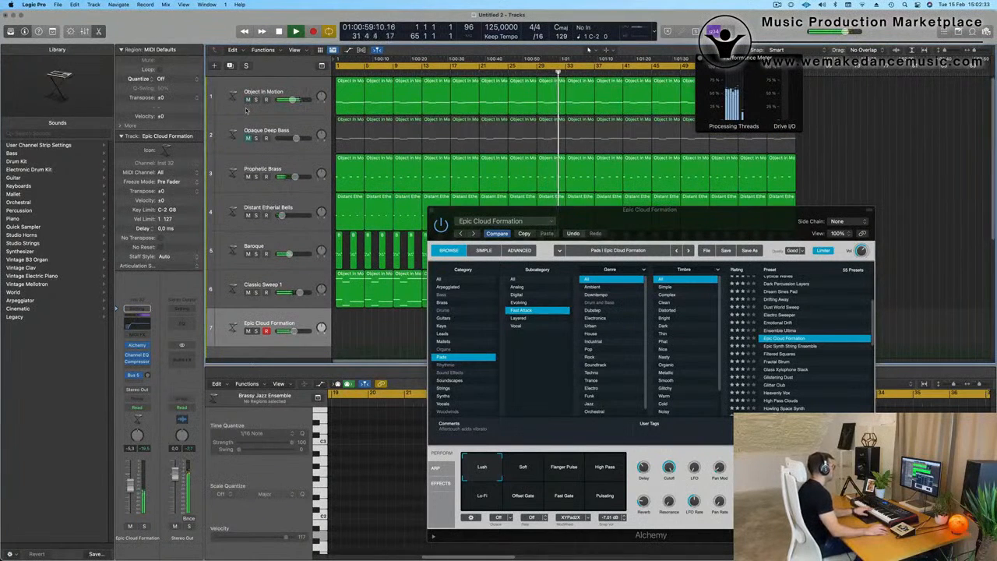
left_click(248, 139)
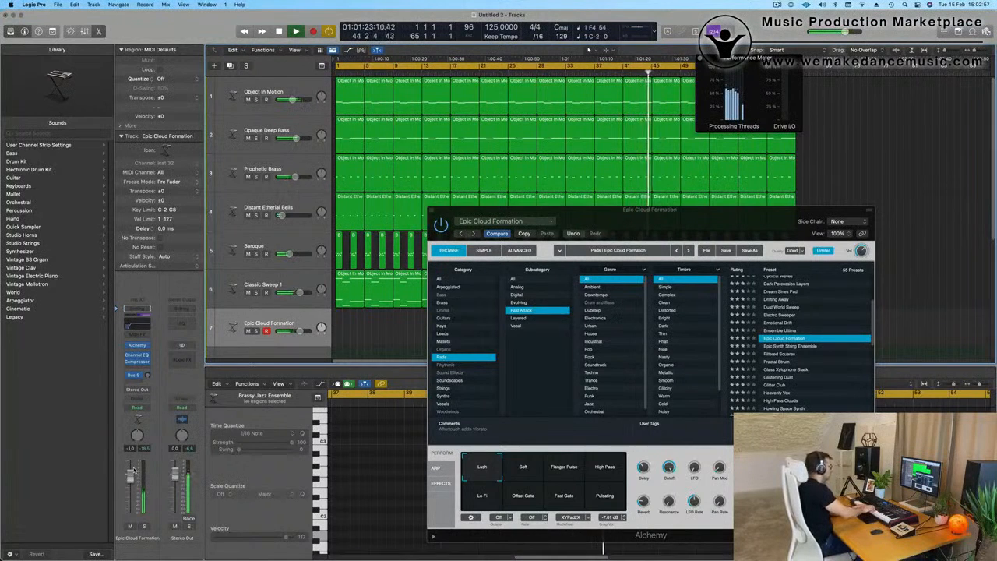
Step: Finish recording the live Epic Cloud Formation part on track 7 and stop the transport
key("t")
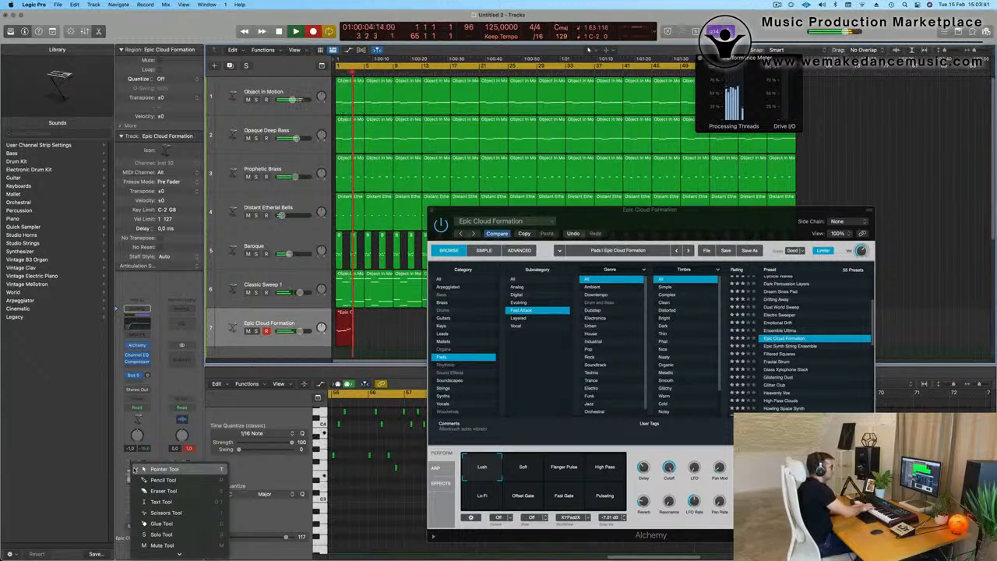
key("Escape")
key("space")
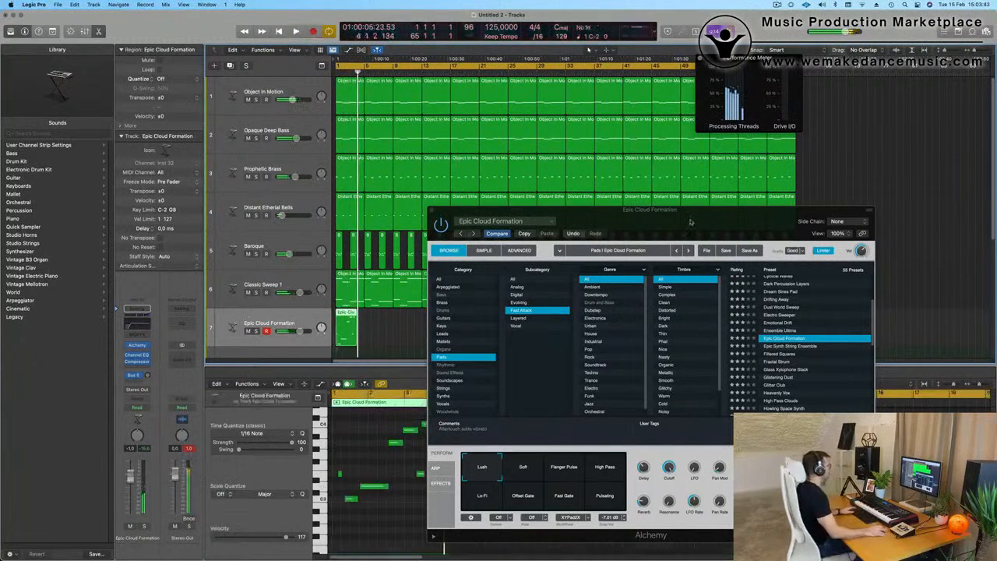
Step: Clear the floating windows from the arrangement and piano roll, and play back the long Epic Cloud Formation take near the project's end
left_click_drag(704, 220, 630, 410)
key("space")
left_click_drag(755, 58, 495, 69)
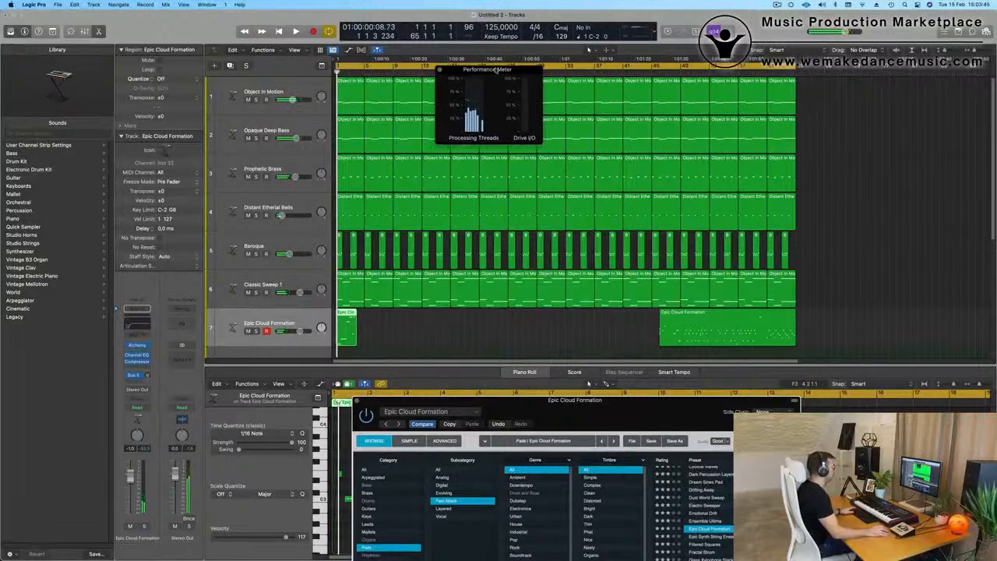
left_click(766, 75)
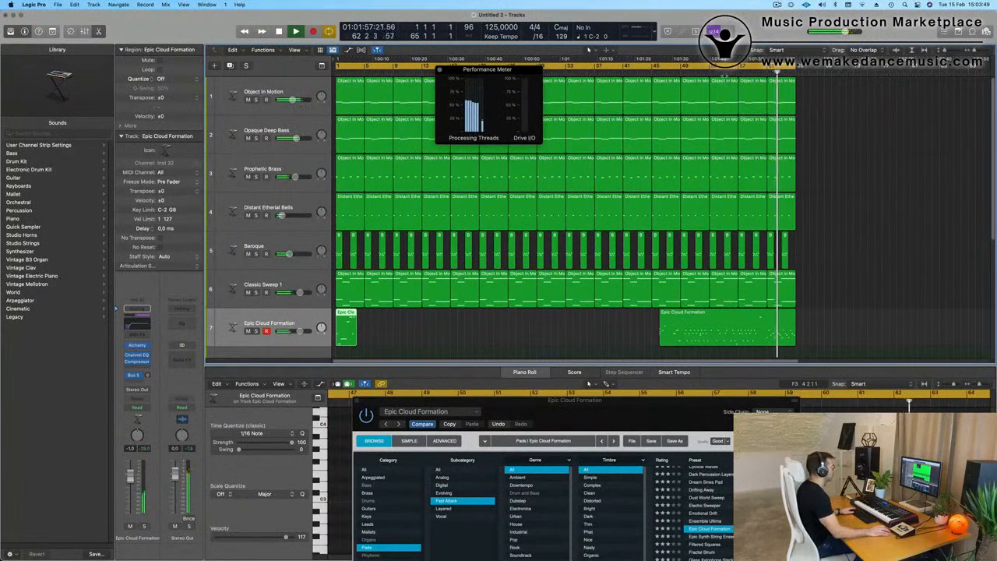
left_click(726, 75)
double_click(753, 333)
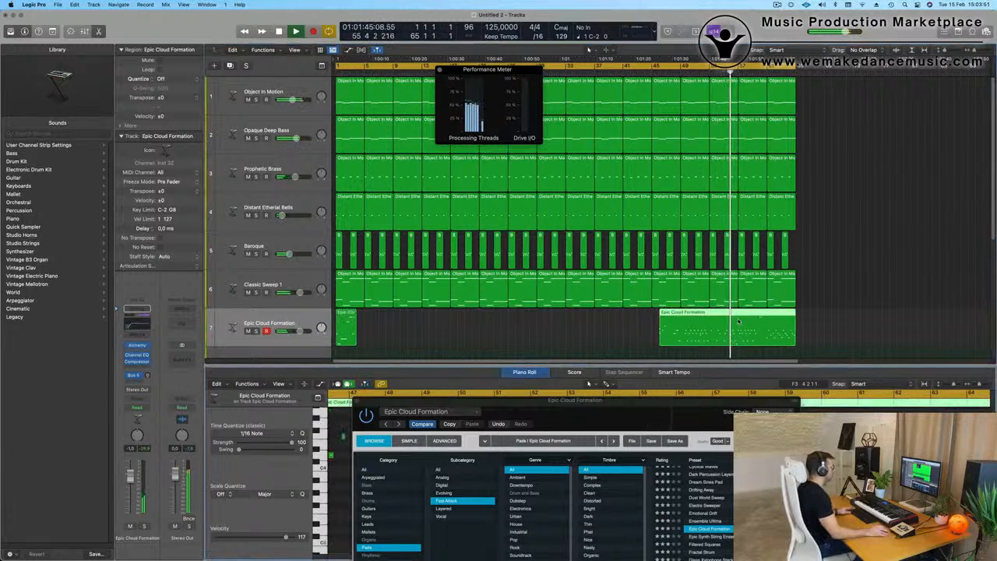
left_click_drag(692, 406, 479, 492)
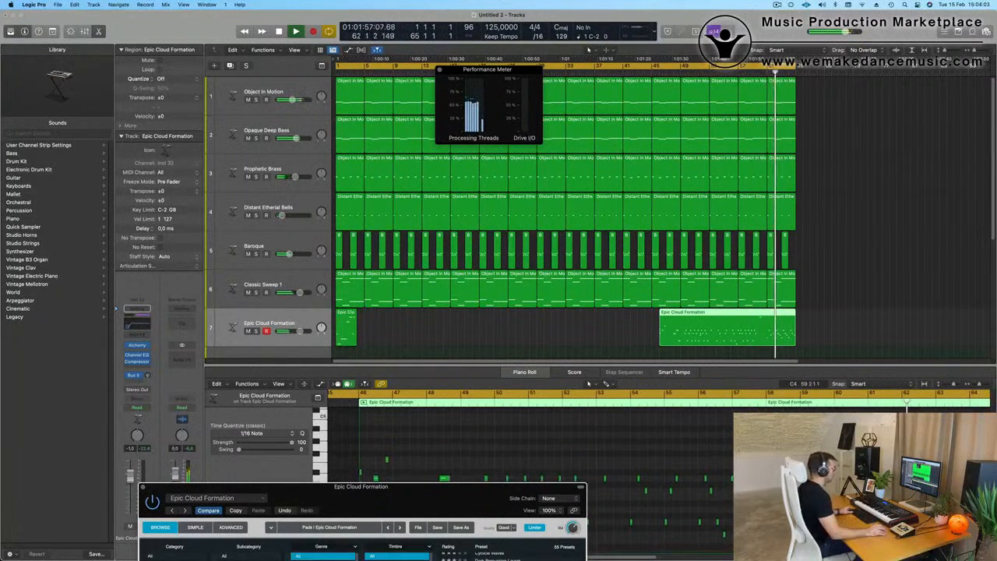
Step: Stop playback and split the long Epic Cloud Formation region at bar 61, splitting the notes that cross the cut
key("space")
left_click(769, 318)
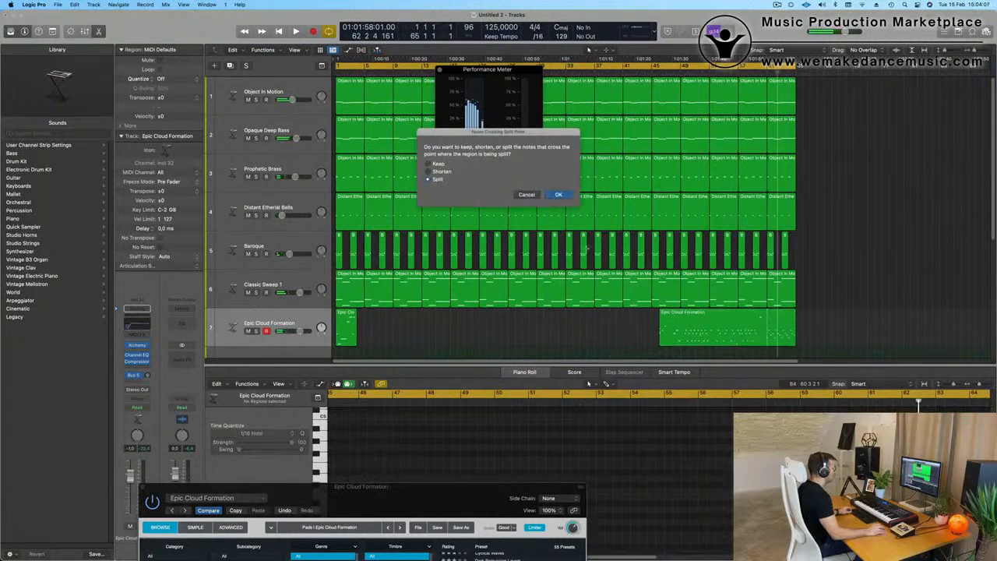
key("Return")
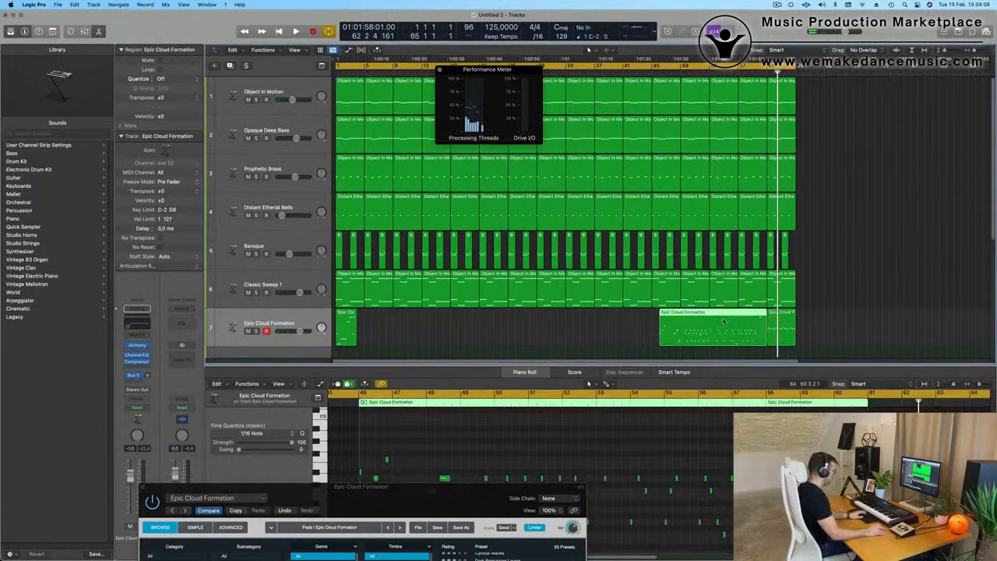
Step: Delete the take's earlier section and the short region at bar 1, then move the remaining four-bar region to bar 1
key("Delete")
left_click(347, 329)
key("Delete")
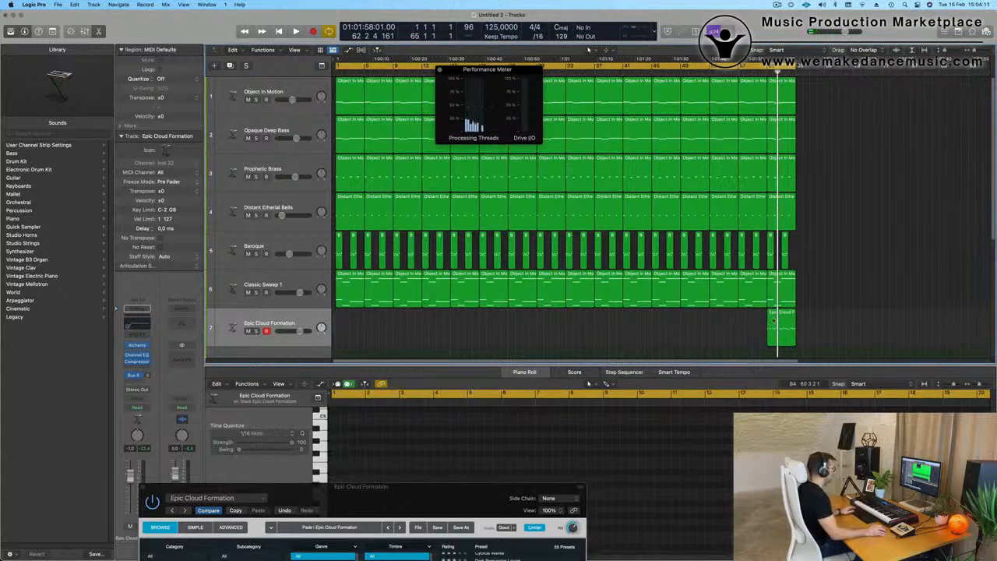
left_click_drag(787, 319, 253, 326)
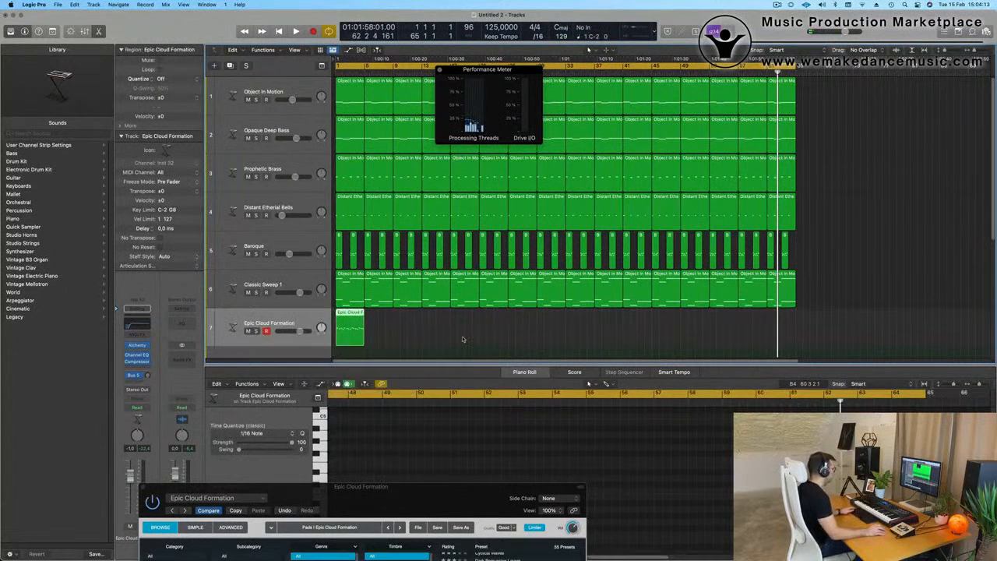
Step: Quantize the four-bar Epic Cloud Formation region to 1/16 notes and play it from the start
key("space")
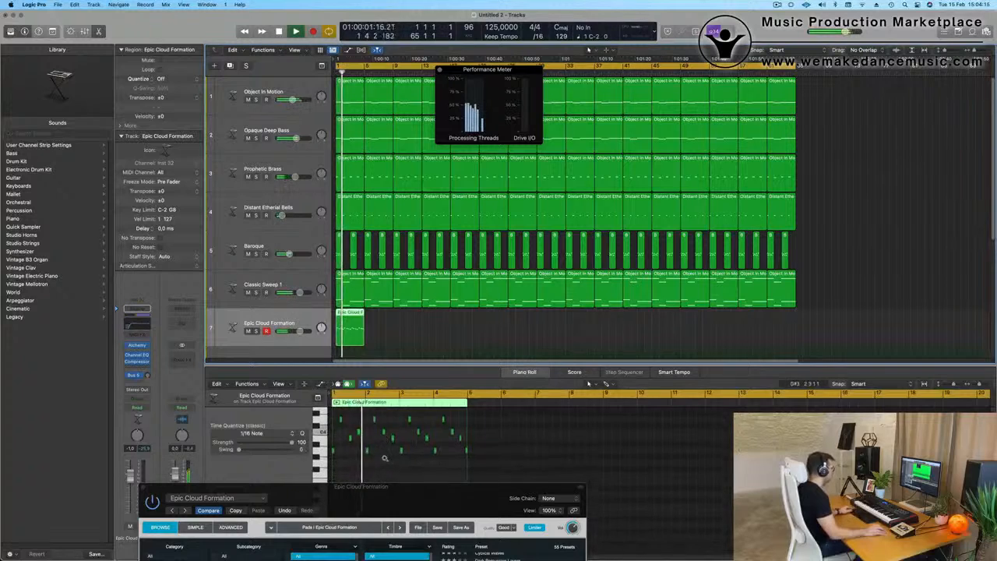
key("space")
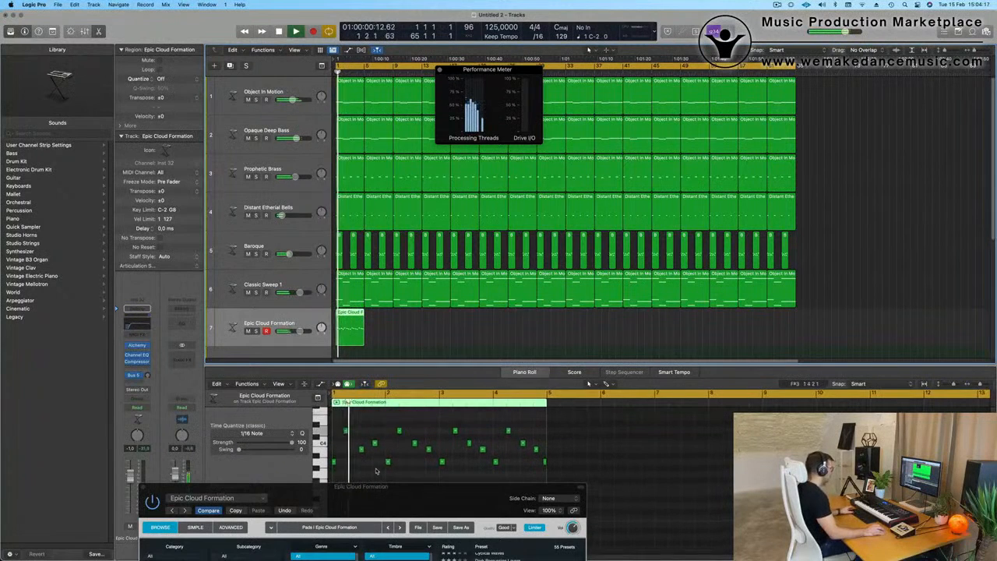
key("super+a")
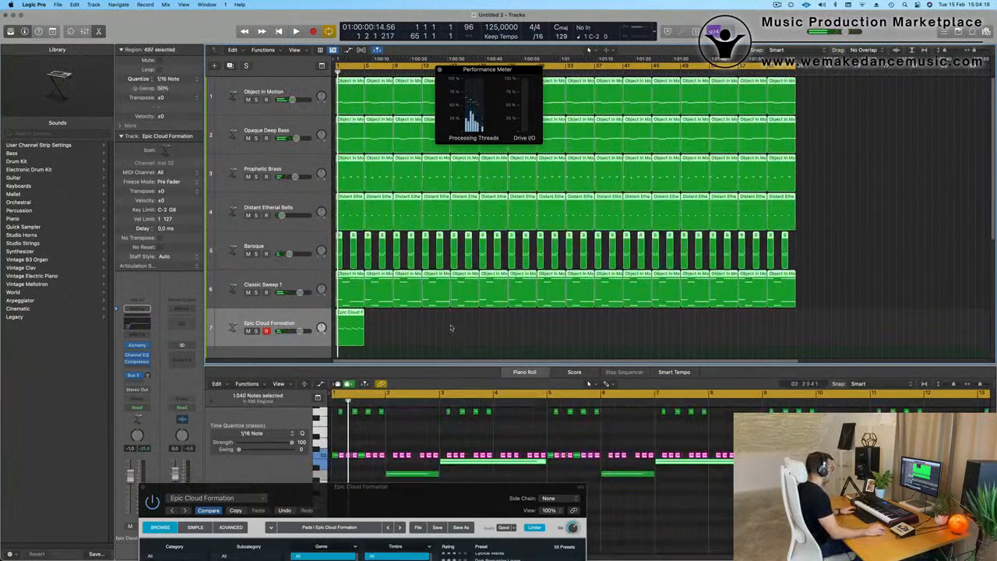
left_click(450, 328)
key("space")
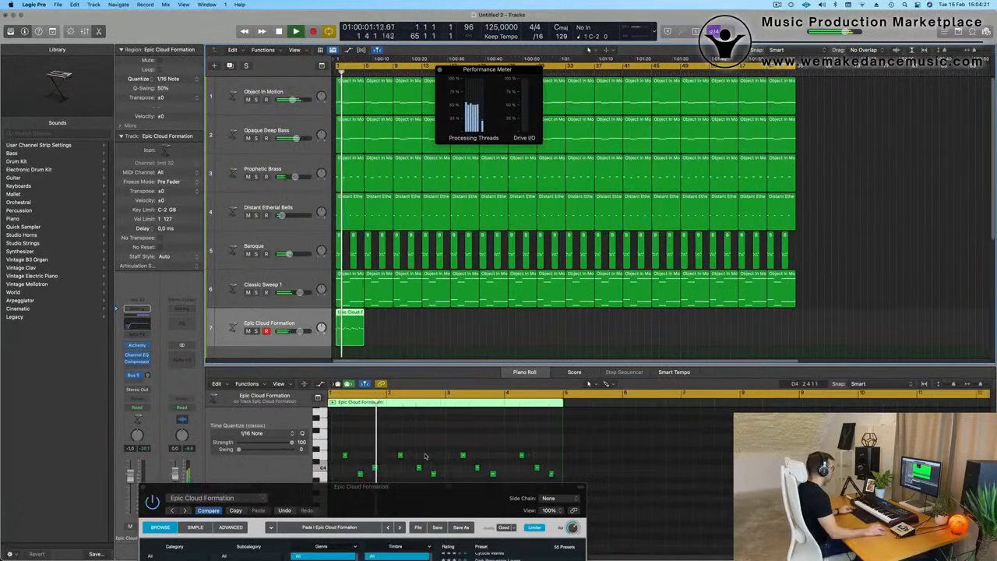
Step: Uncover the piano roll by moving the Alchemy window away, and listen to the Epic Cloud Formation notes from the start
key("space")
scroll(436, 459, "down", 1)
left_click_drag(437, 487, 880, 19)
key("space")
scroll(446, 520, "up", 2)
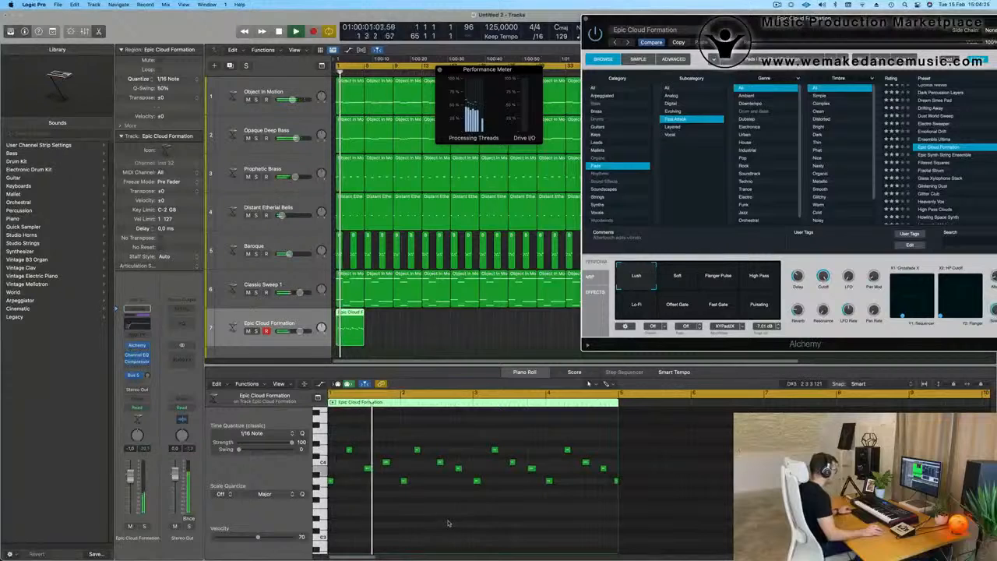
key("space")
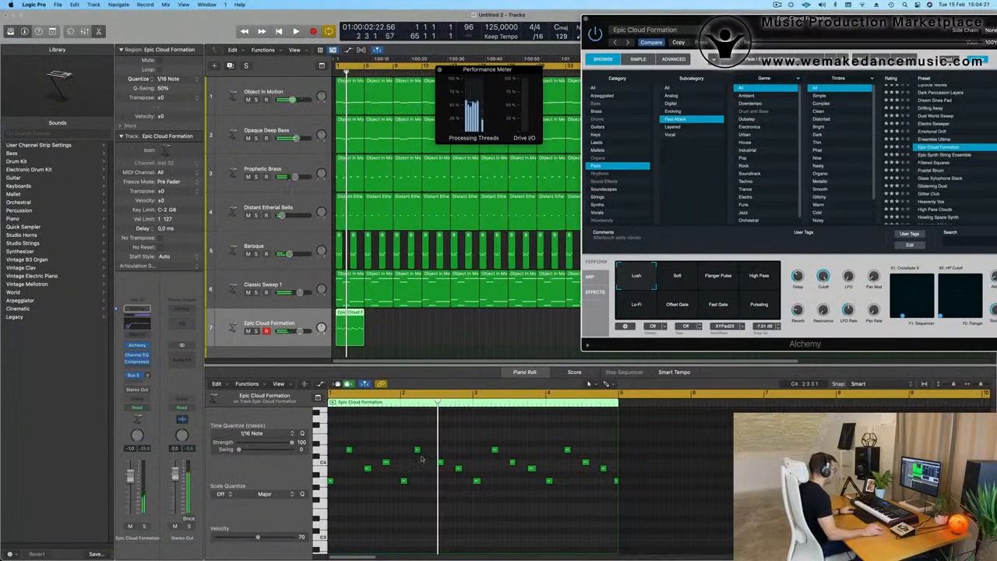
Step: Delete the notes after bar 1, copy the first bar's four notes to bar 2, and duplicate both bars onto bars 3 and 4
left_click_drag(406, 438, 653, 530)
key("Delete")
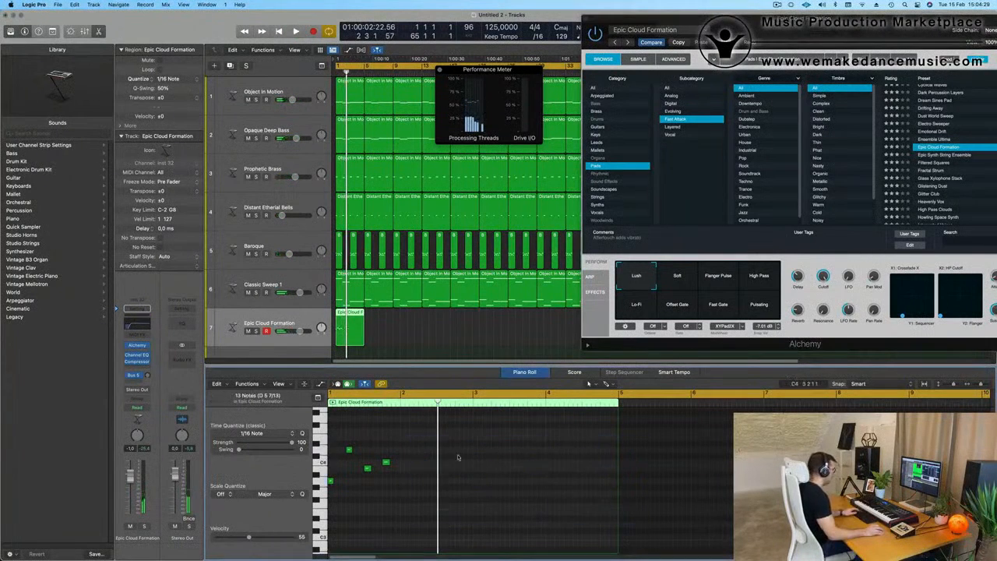
left_click_drag(465, 432, 409, 483)
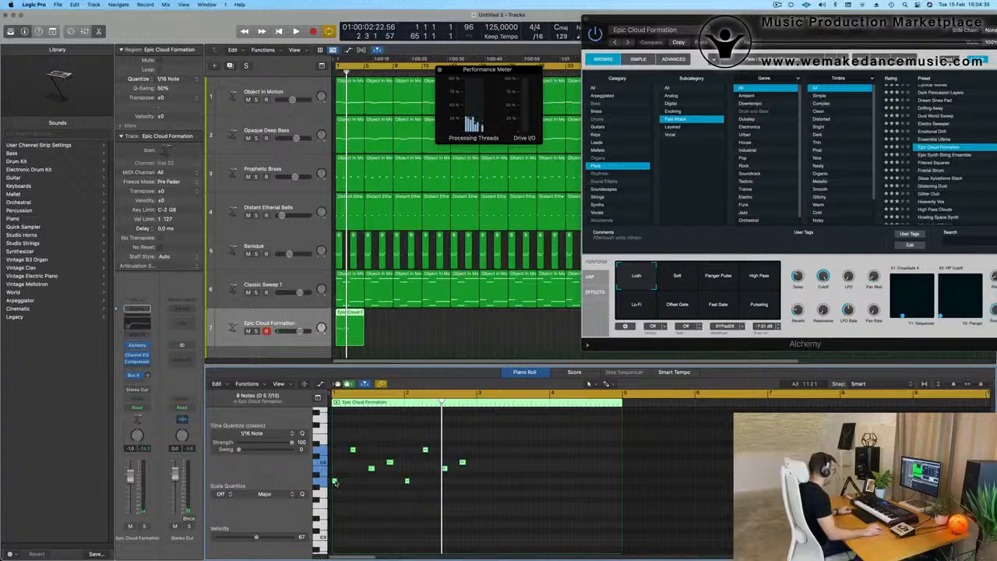
left_click_drag(345, 482, 479, 482)
key("space")
key("space")
key("space")
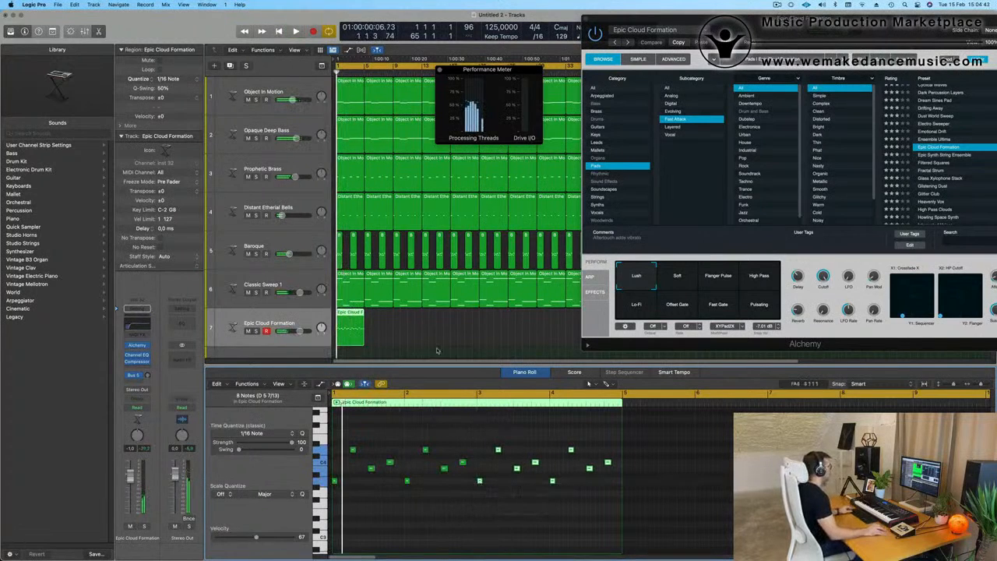
Step: Repeat the four-bar Epic Cloud Formation region along track 7 until it fills the project up to bar 65
scroll(443, 333, "down", 3)
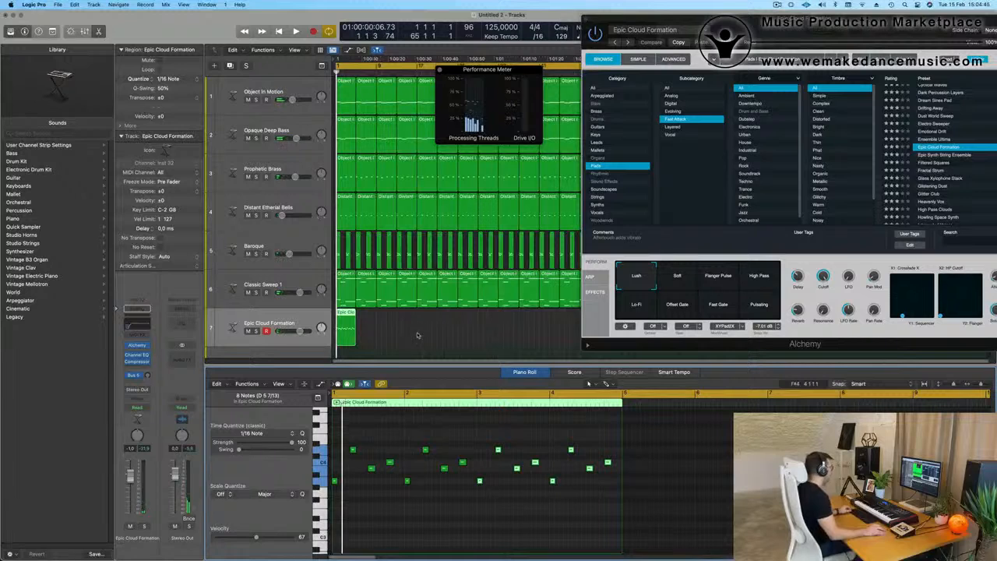
left_click_drag(751, 29, 996, 149)
left_click(408, 328)
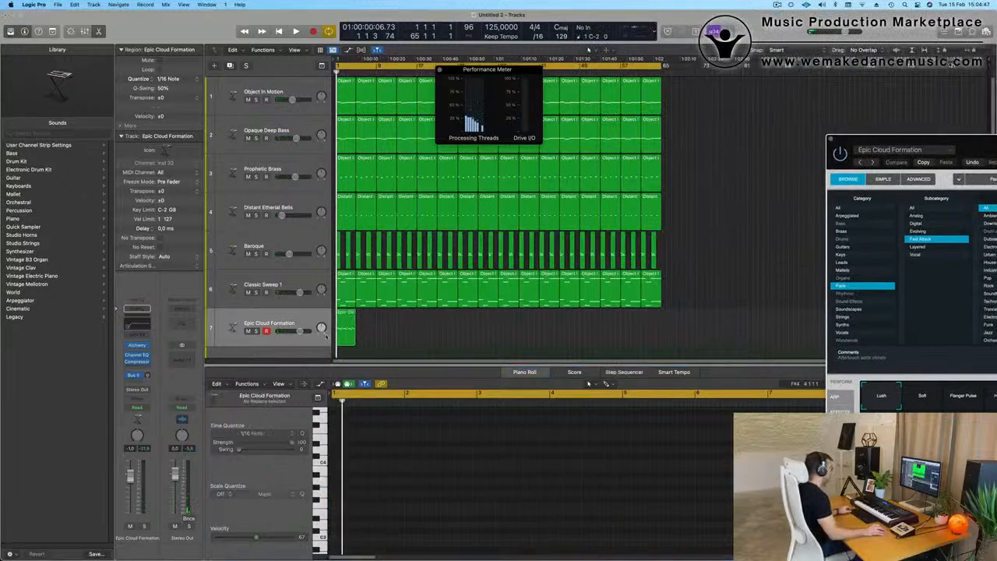
left_click(326, 336)
key("super+r")
key("super+r")
key("super+r")
key("super+r")
key("super+r")
key("super+r")
key("super+r")
key("super+r")
key("super+r")
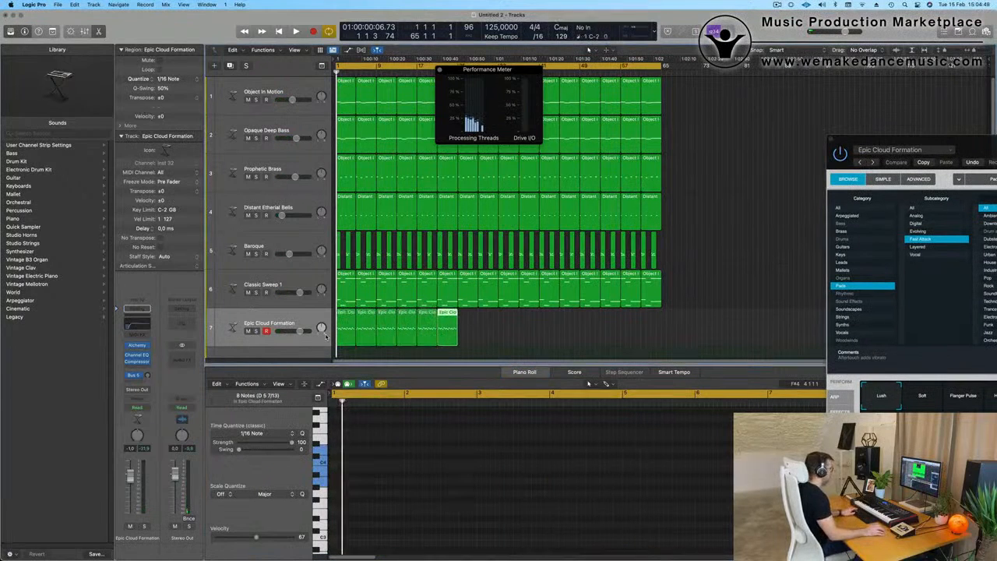
key("super+r")
key("super+r")
key("super+r")
key("super+r")
key("super+r")
key("super+r")
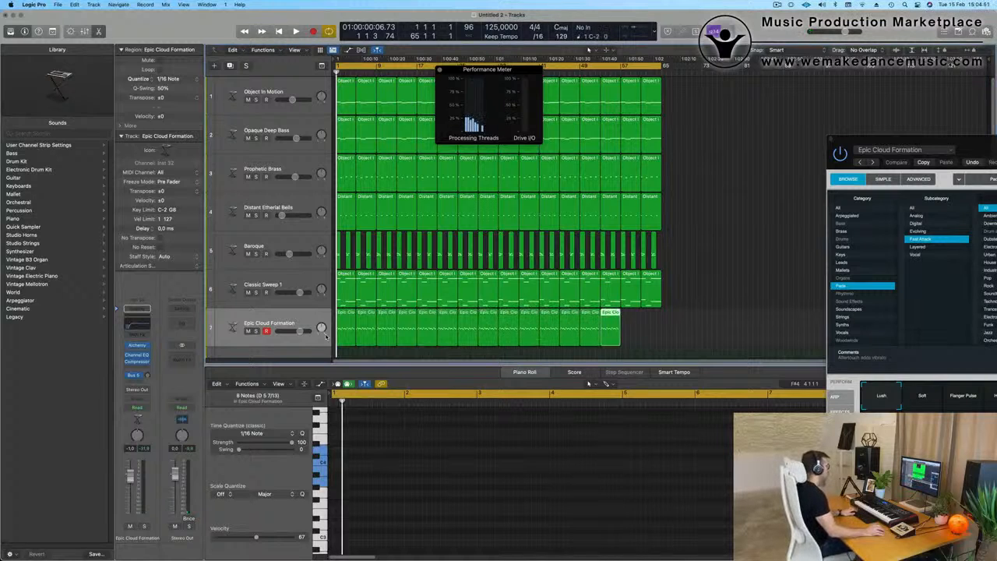
Step: Start playback from the beginning and mute the Baroque and Classic Sweep 1 tracks
key("Return")
key("space")
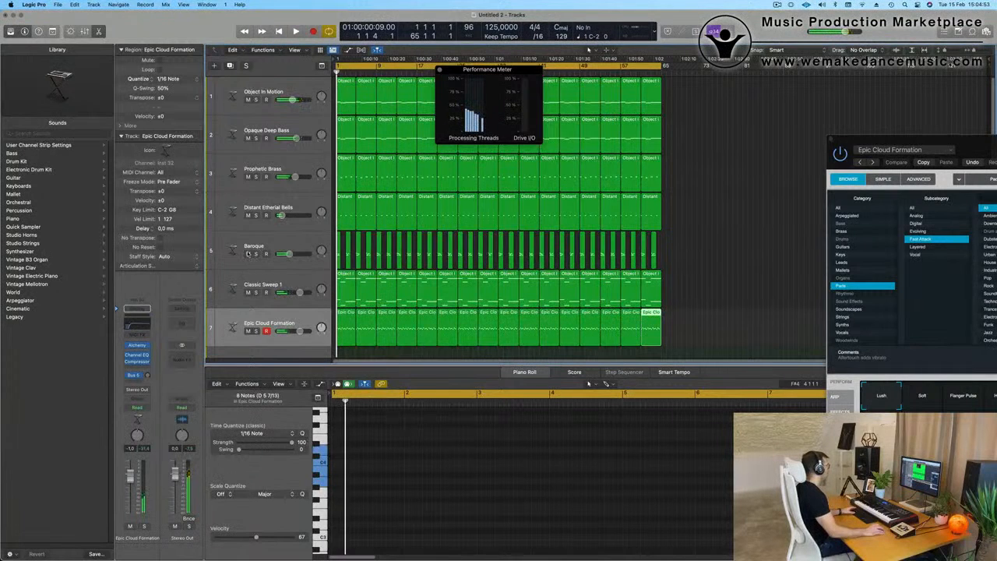
left_click(247, 254)
left_click(248, 292)
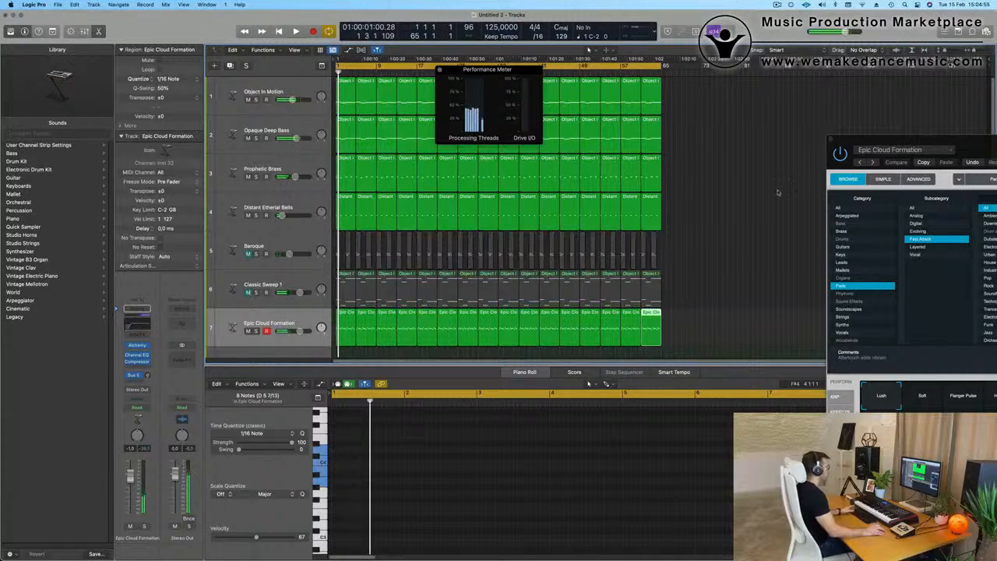
Step: Switch Epic Cloud Formation to its Soft variation, raise its channel volume to about 0.8 dB and restart playback
left_click_drag(971, 142, 580, 112)
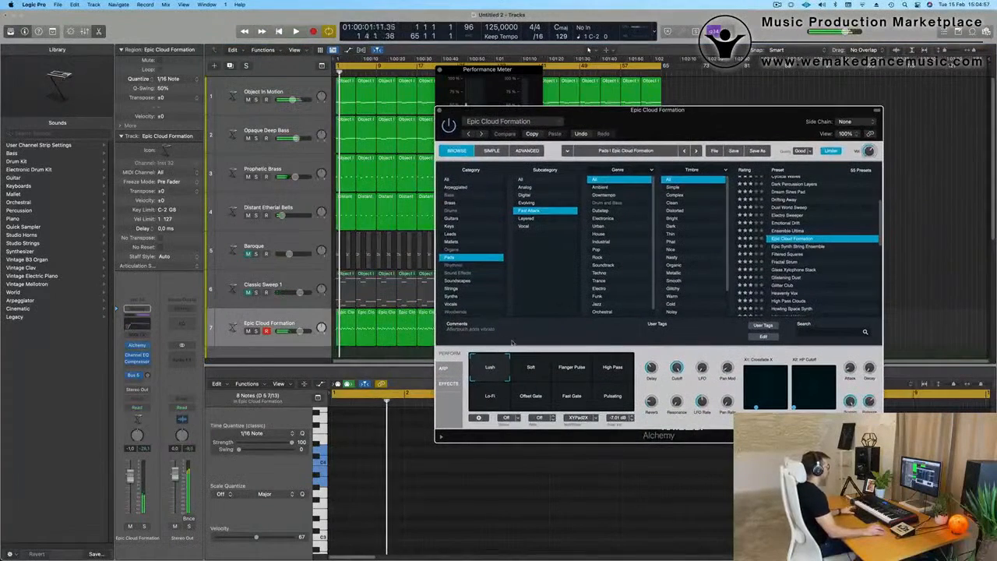
left_click(531, 366)
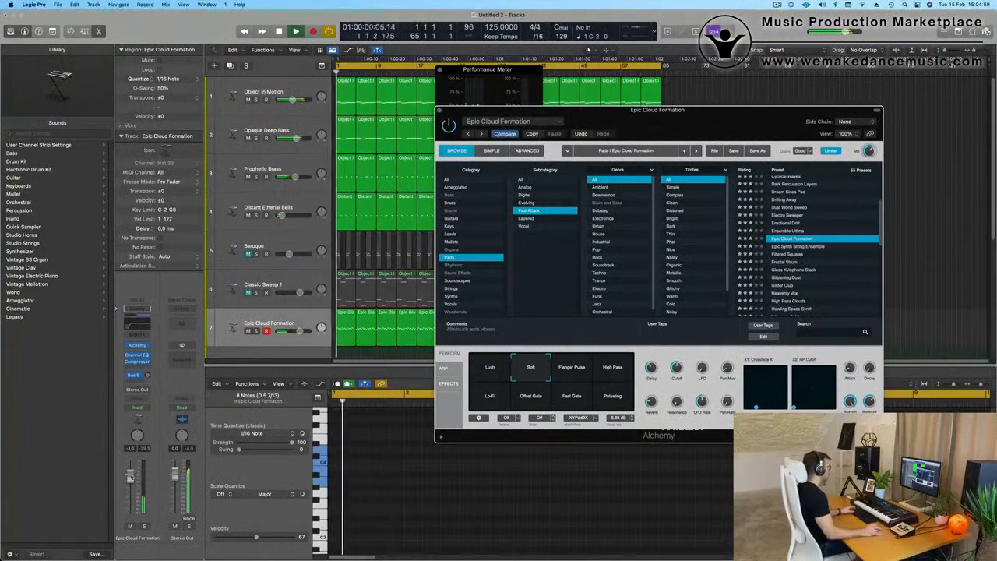
left_click_drag(131, 476, 131, 473)
key("space")
key("space")
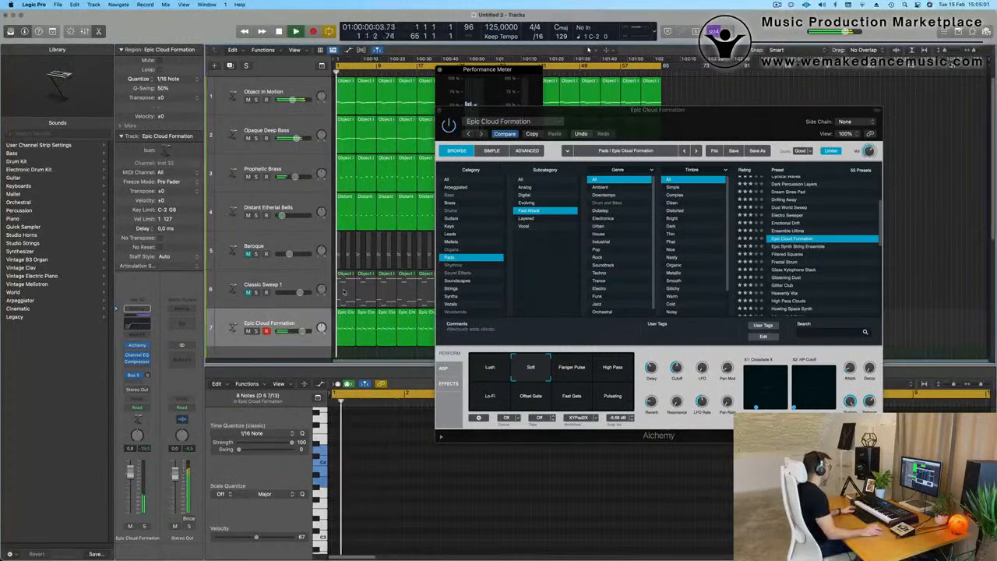
Step: Raise Alchemy's output volume, then audition the Flanger Pulse, High Pass, Pulsating, Fast Gate, Offset Gate and Lo-Fi variations before returning to Soft
left_click(870, 145)
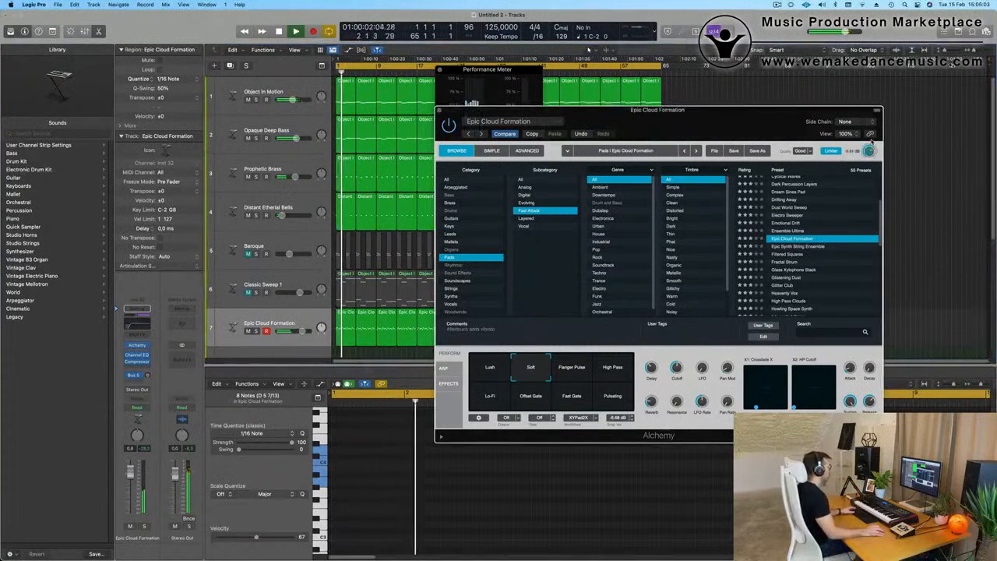
left_click(574, 378)
left_click(615, 375)
left_click(613, 397)
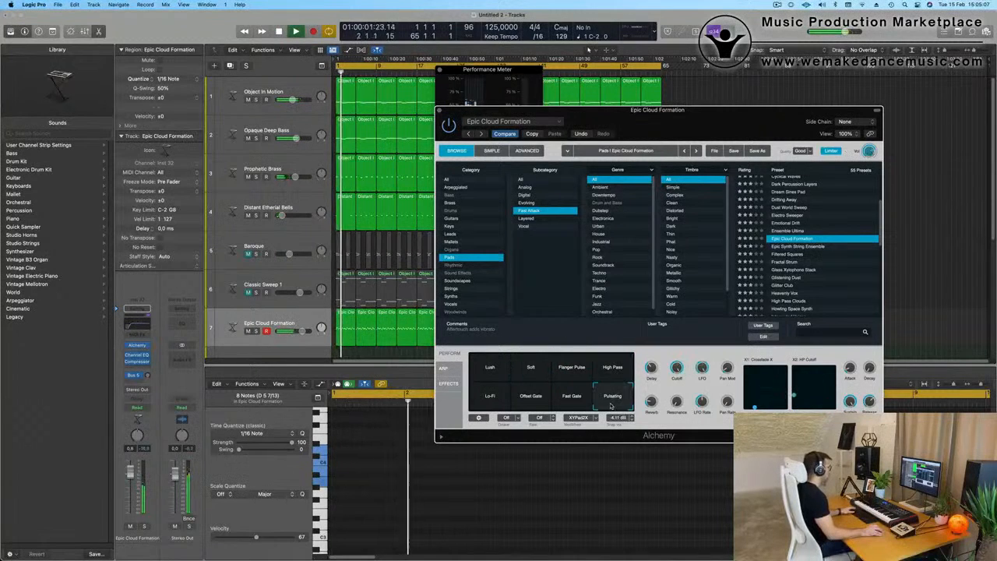
left_click(573, 397)
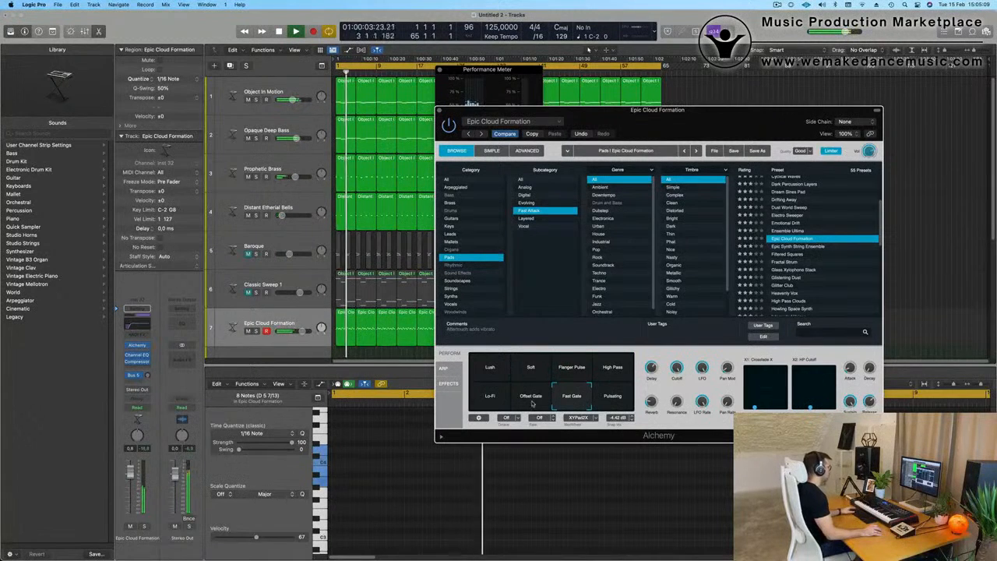
left_click(523, 398)
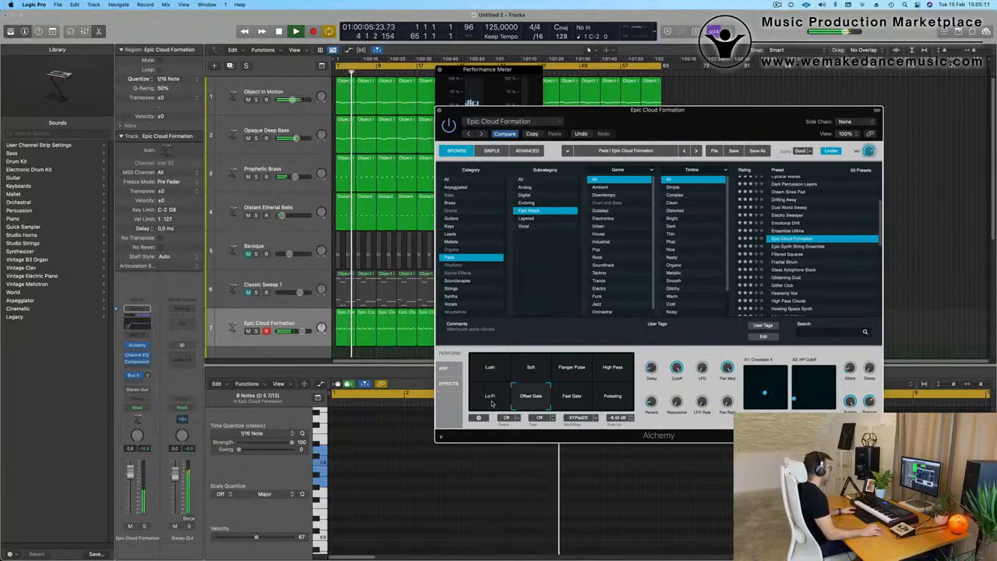
left_click(491, 397)
left_click(531, 376)
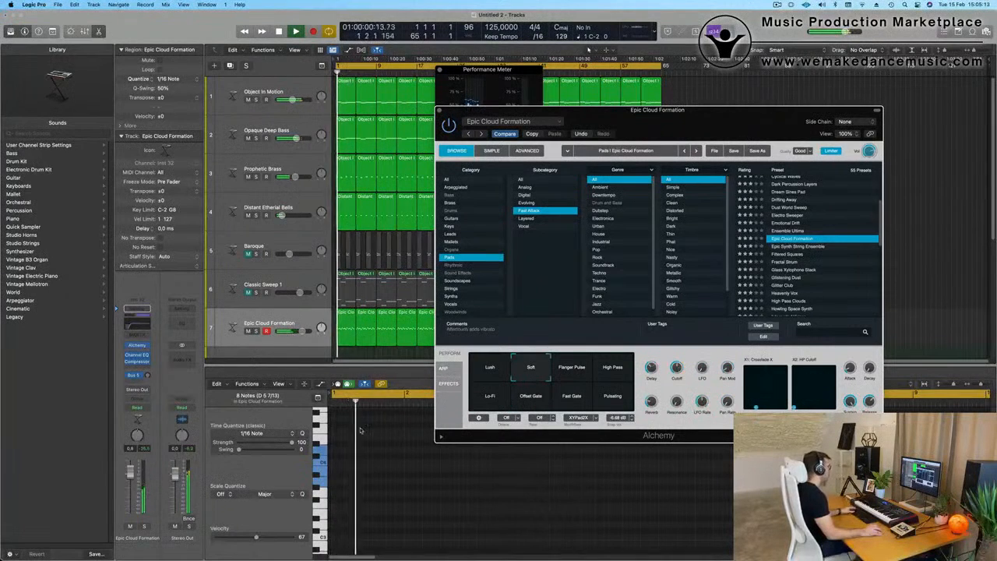
left_click_drag(708, 117, 730, 126)
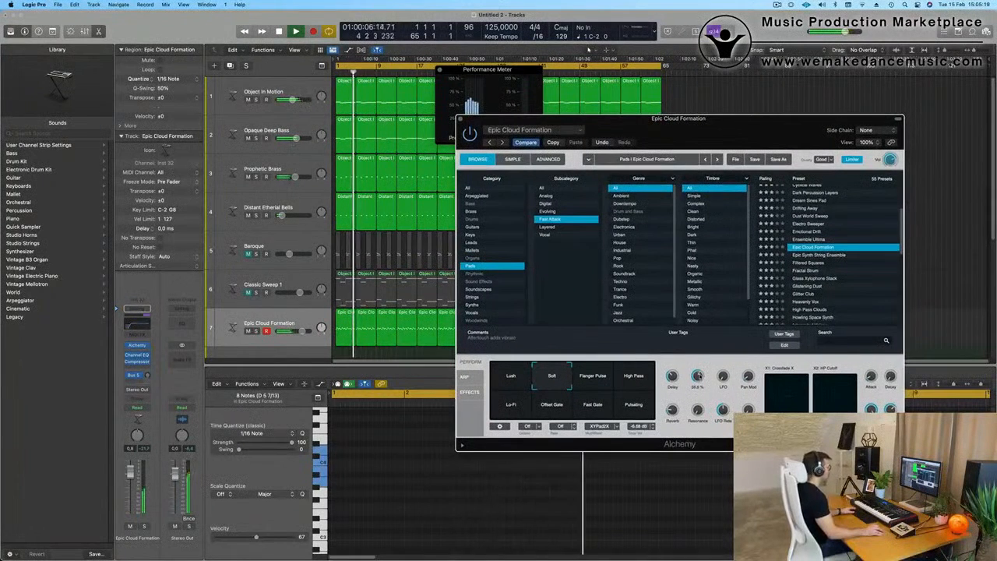
left_click(777, 5)
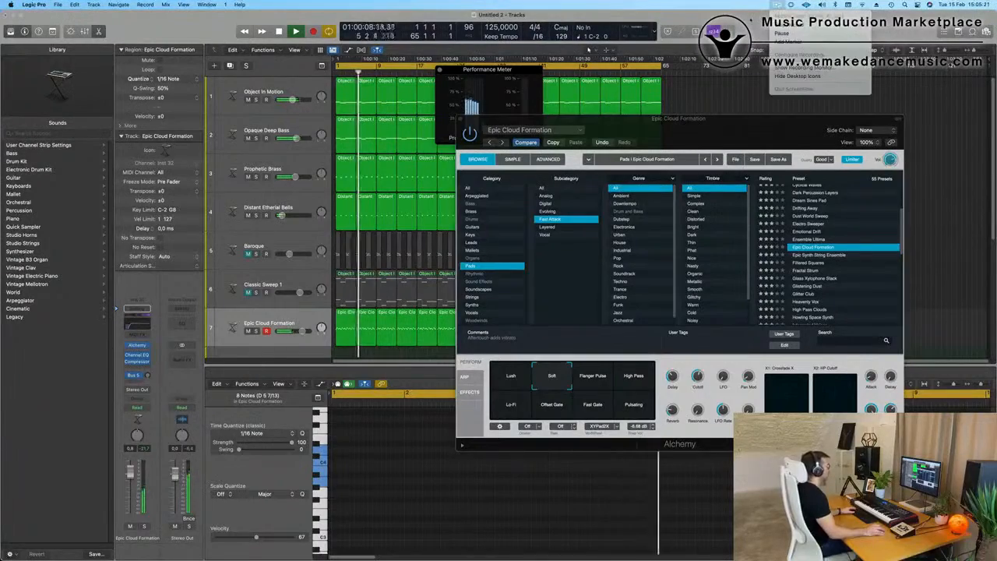